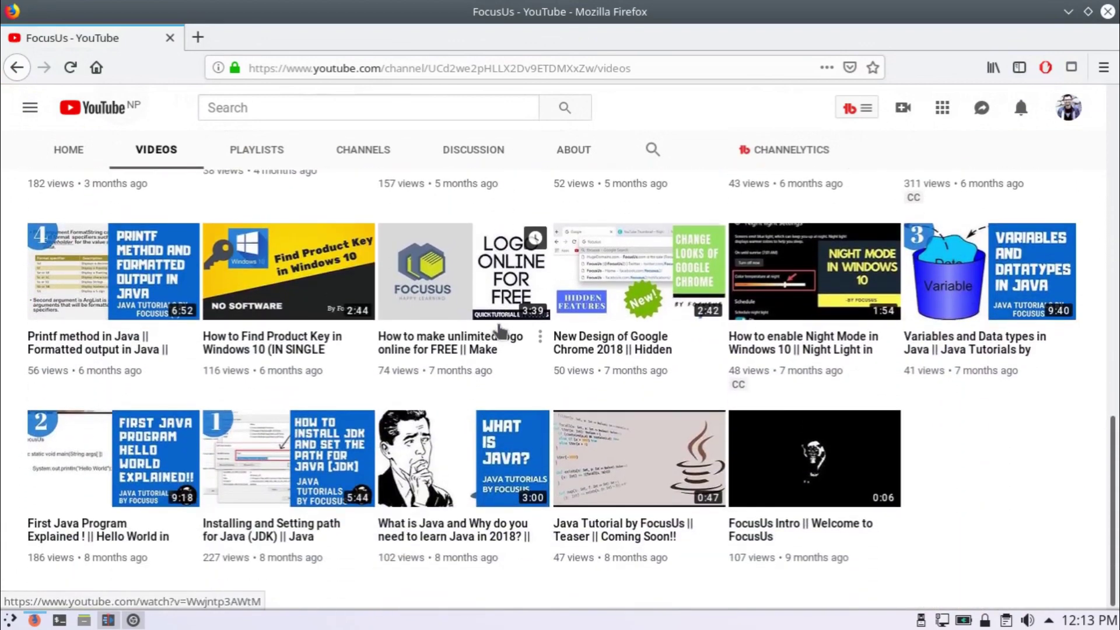
scroll(501, 334, "up", 10)
scroll(502, 331, "up", 1)
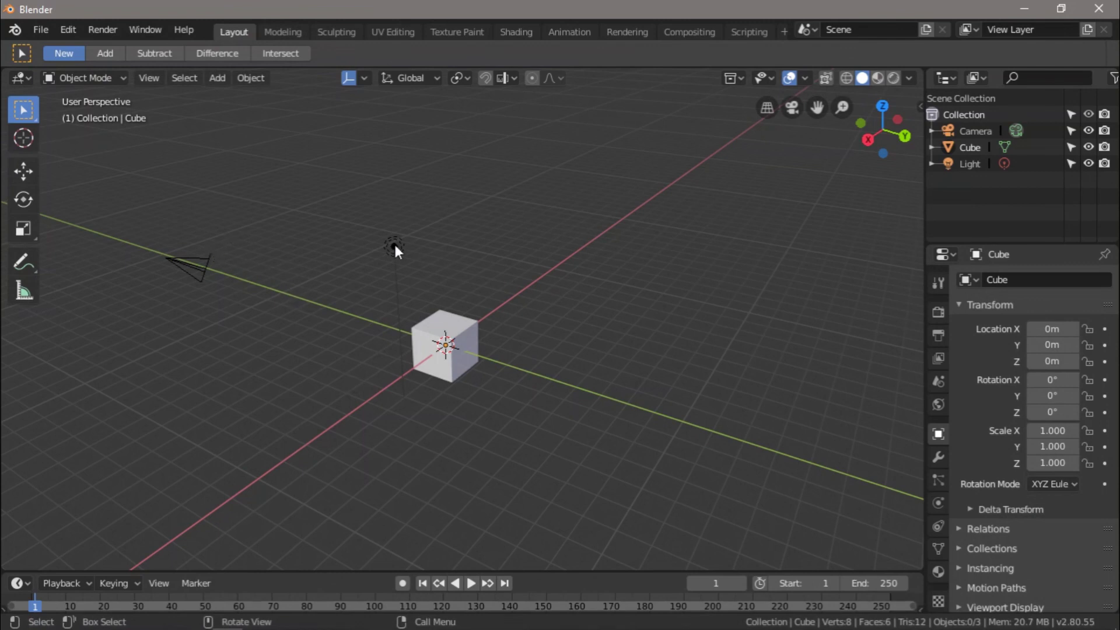
Load the factory settings to restore the default scene
left_click(35, 32)
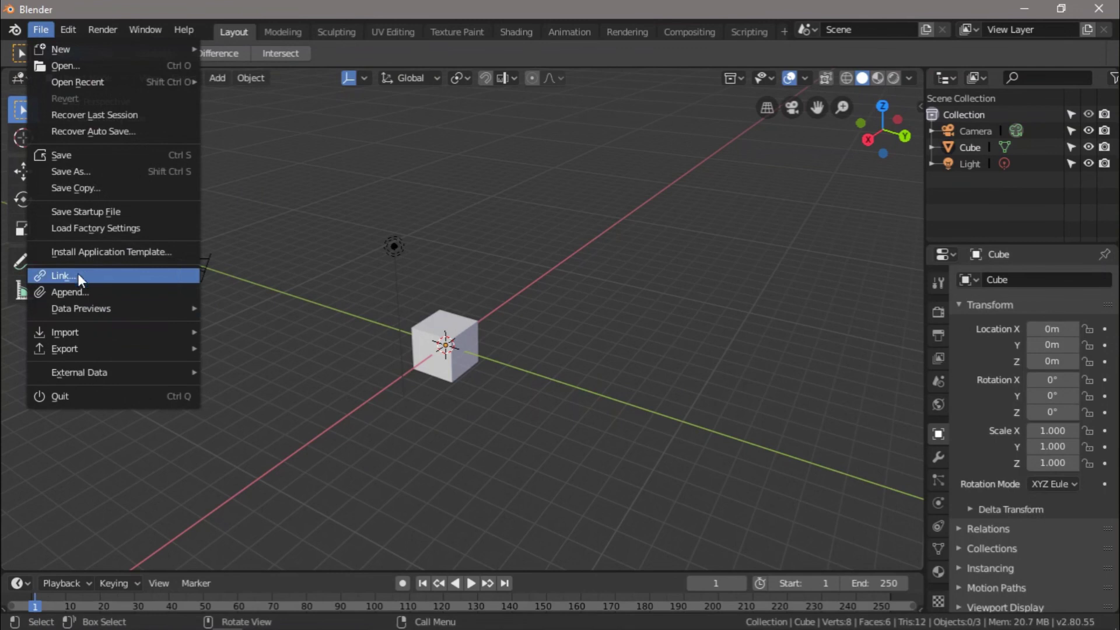
left_click(77, 229)
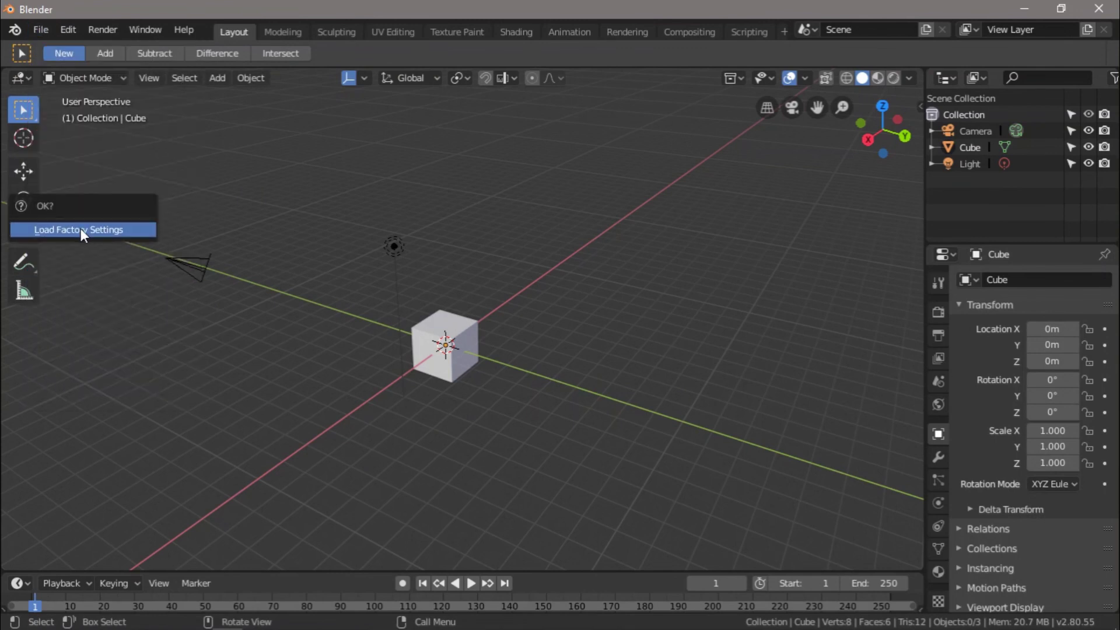
left_click(81, 229)
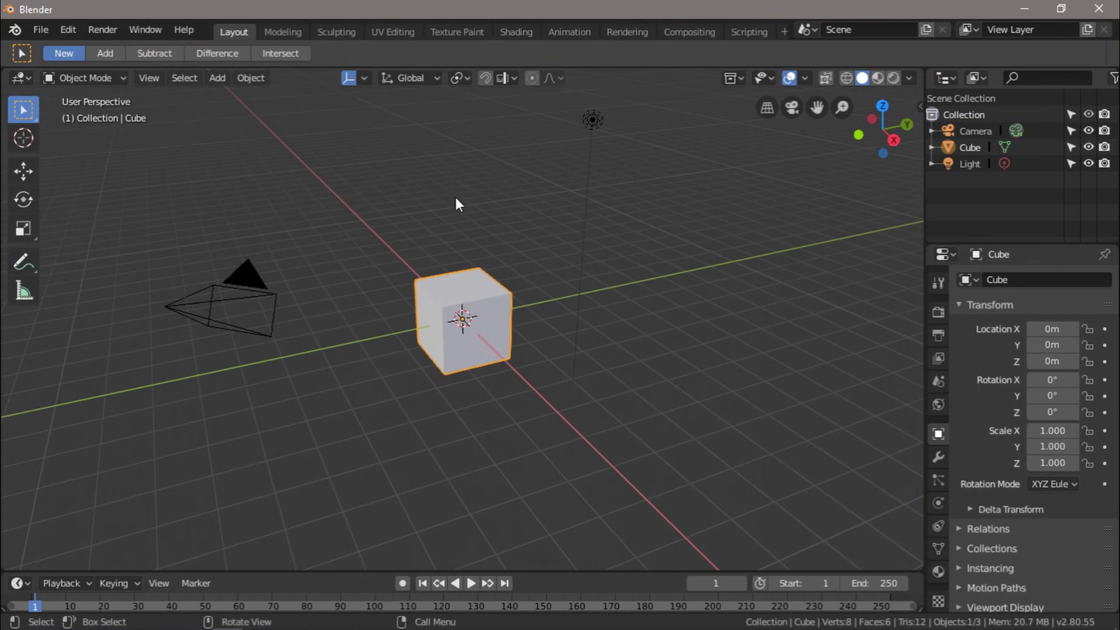
Box-select the camera, the light and the cube one after another
scroll(456, 199, "down", 4)
scroll(453, 208, "up", 5)
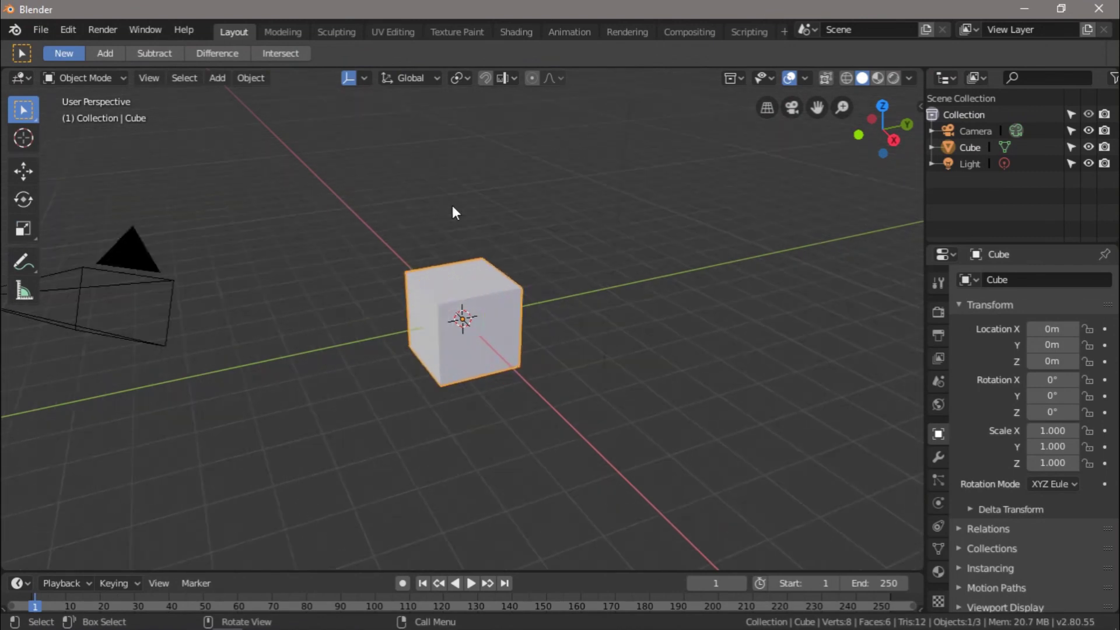
scroll(453, 208, "down", 2)
left_click_drag(212, 238, 375, 400)
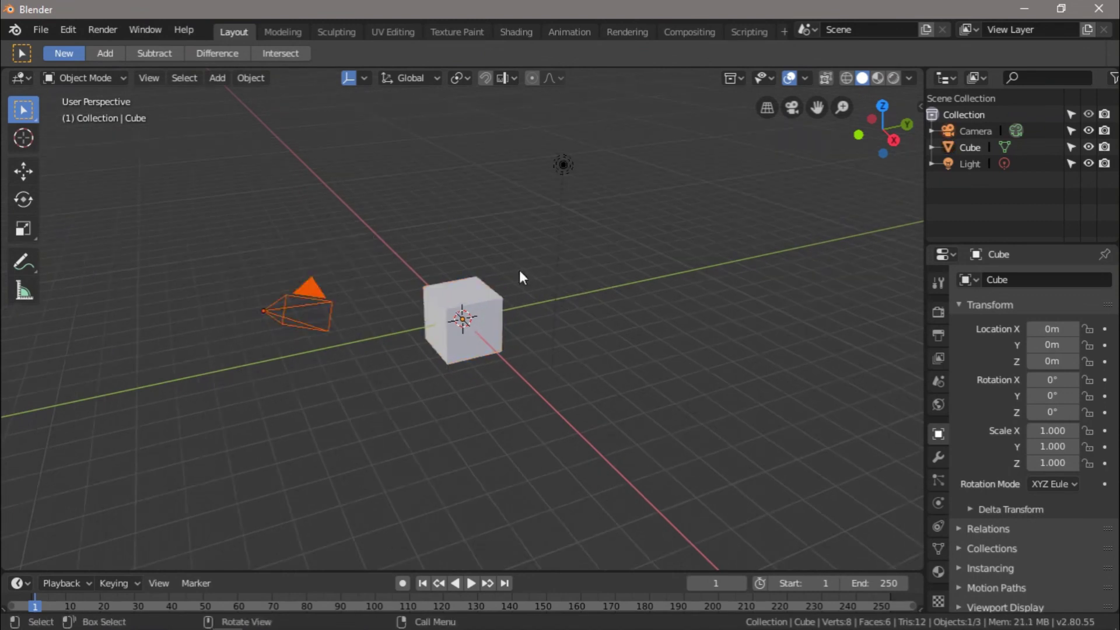
left_click_drag(488, 134, 640, 244)
left_click_drag(376, 239, 505, 363)
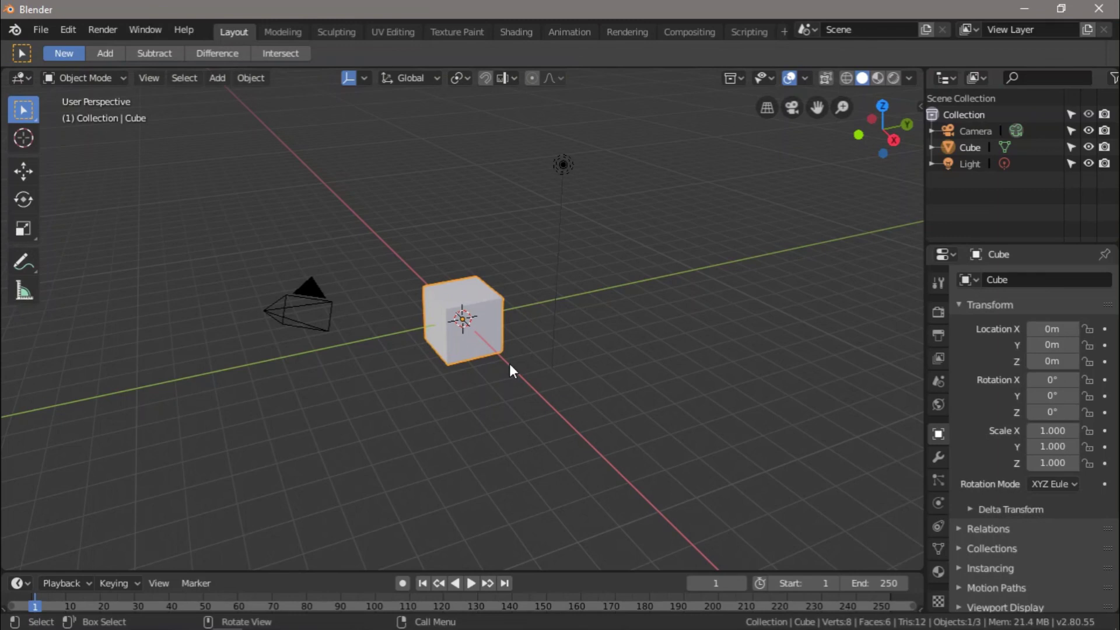
middle_click_drag(580, 419, 521, 407)
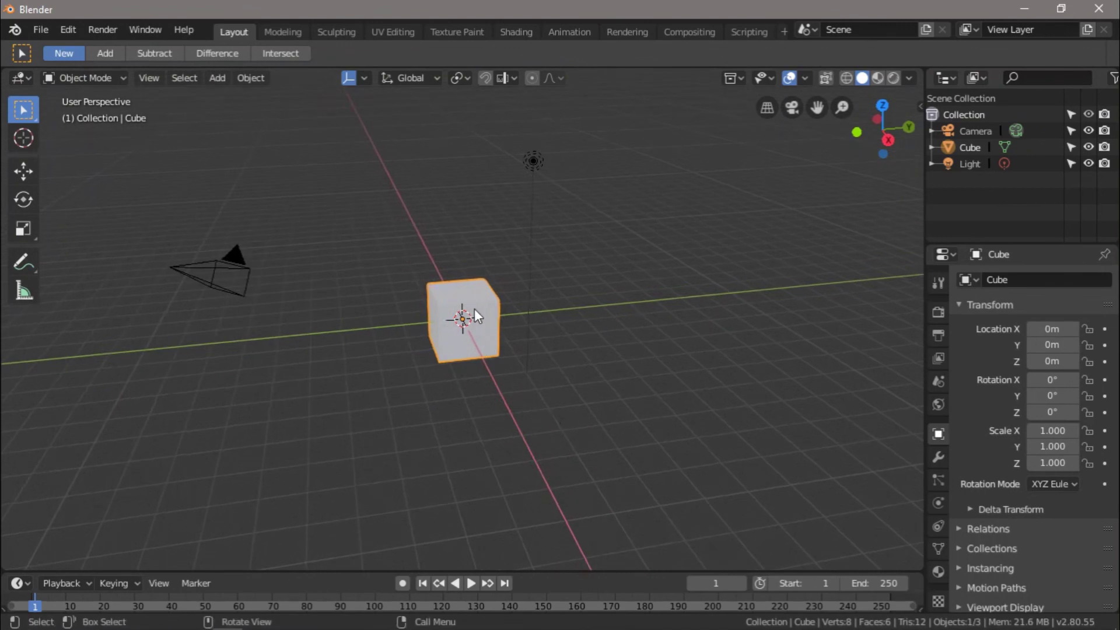
Show the cube in front orthographic view and put it in Edit Mode with nothing selected
key("KP_1")
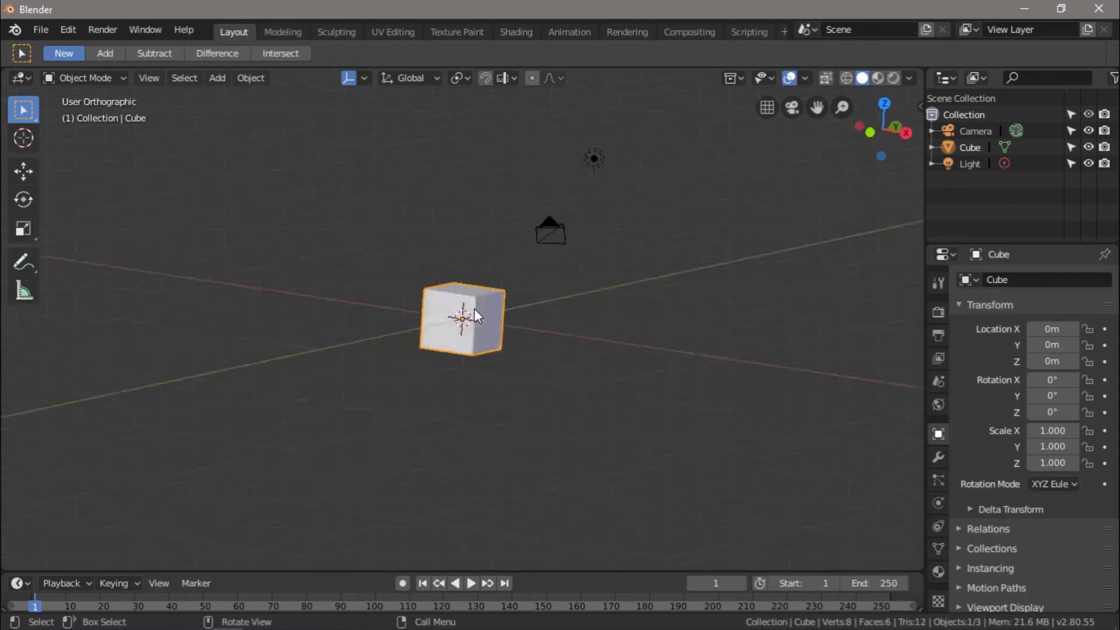
scroll(474, 307, "up", 10)
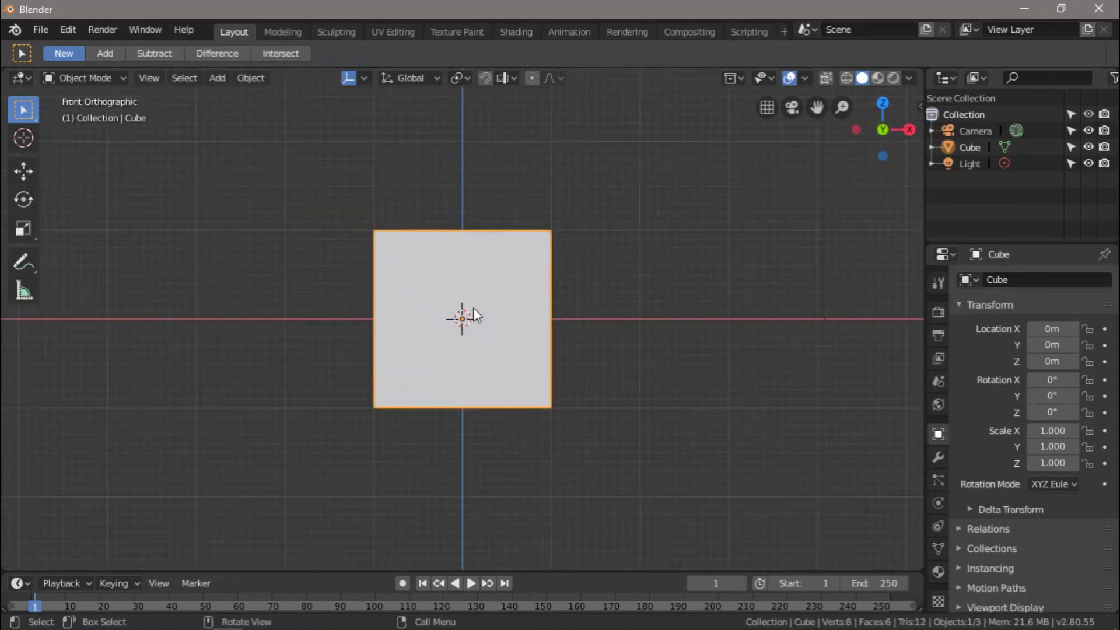
scroll(474, 307, "down", 1)
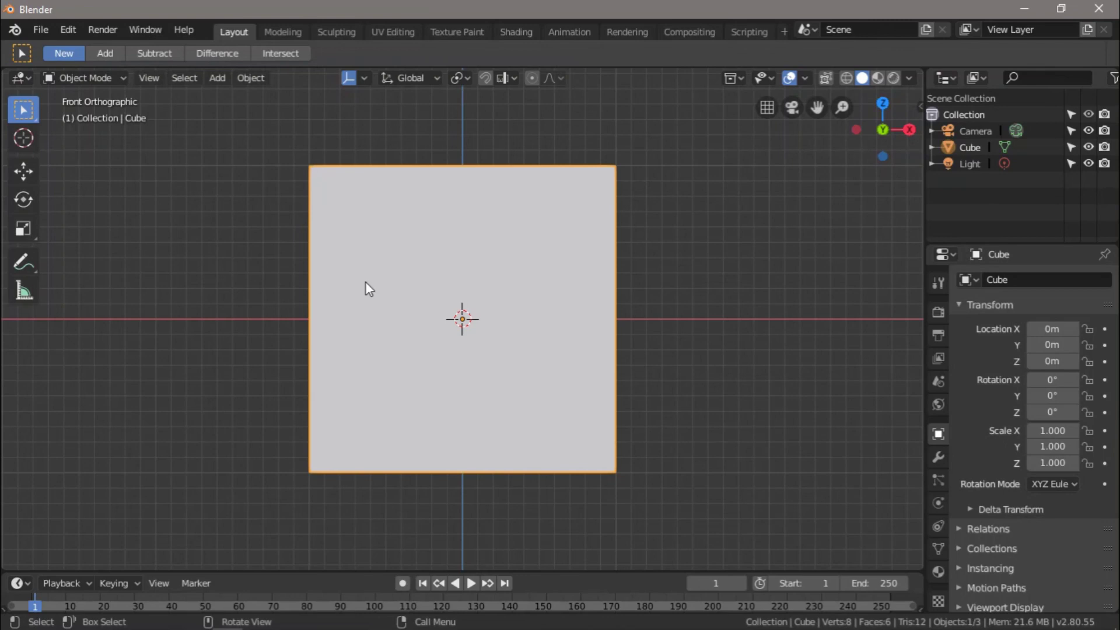
key("Tab")
key("Tab")
left_click(114, 78)
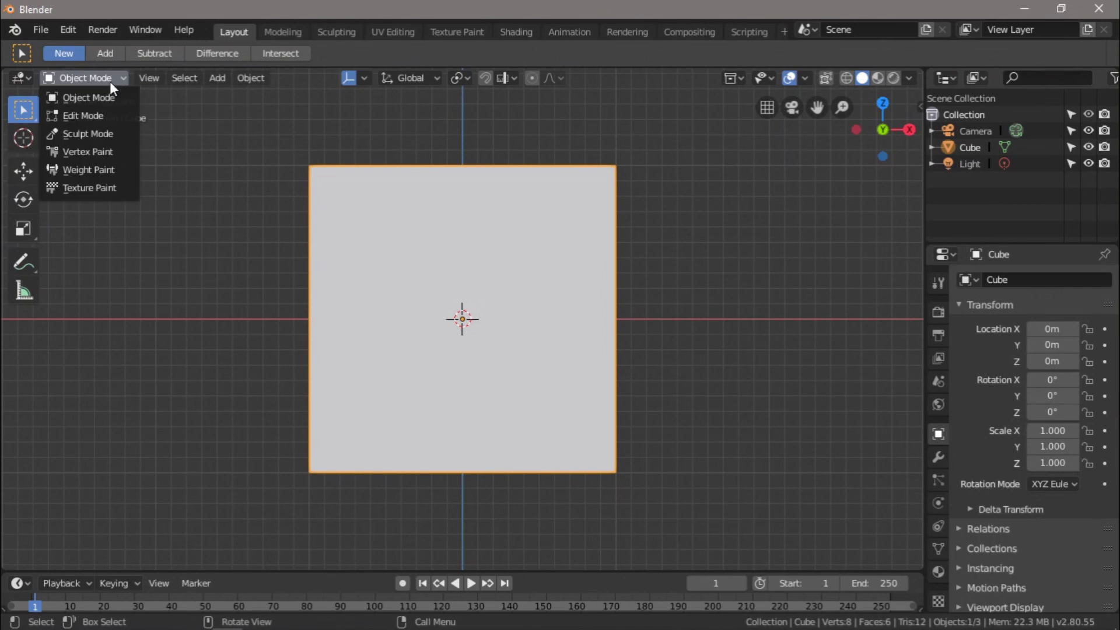
left_click(100, 117)
left_click(201, 232)
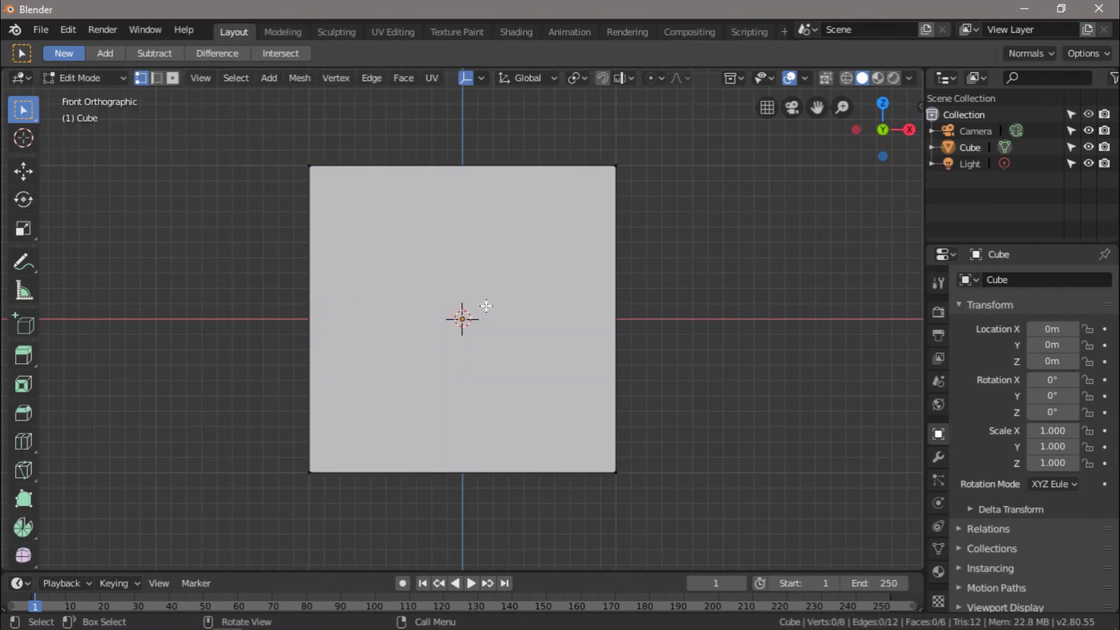
Add two evenly spaced vertical loop cuts through the cube's front face, without sliding them, and clear the selection
key("ctrl")
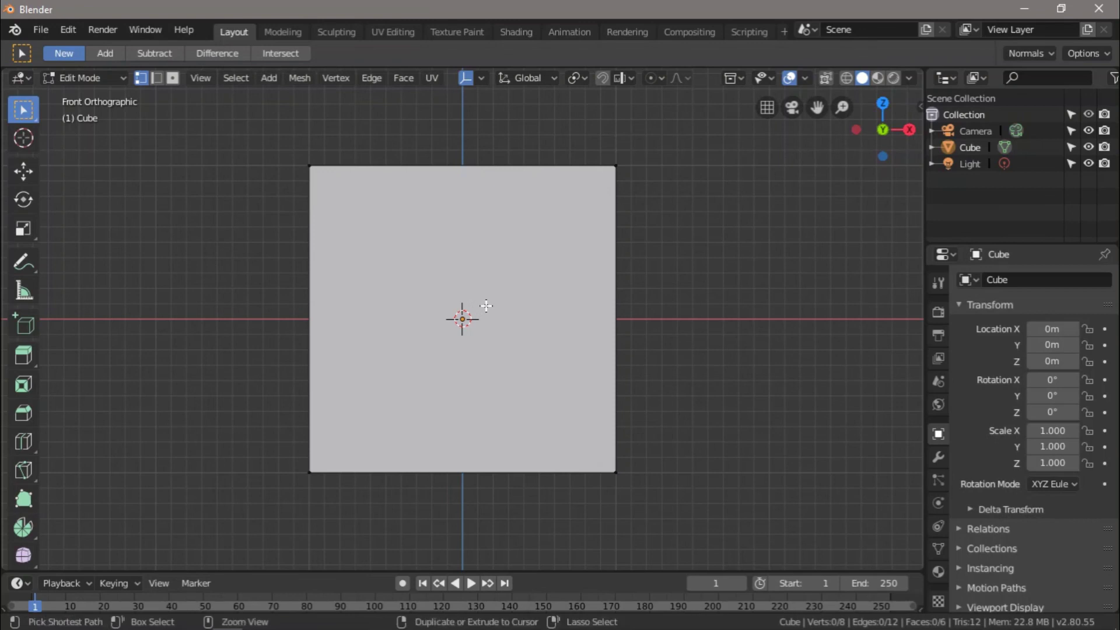
key("ctrl+r")
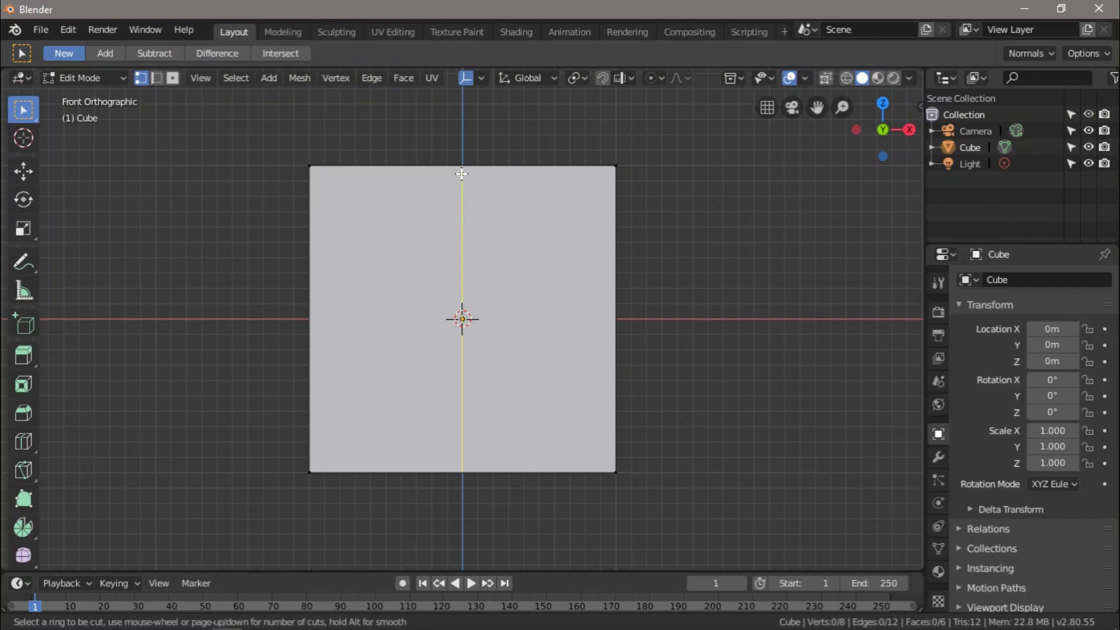
scroll(461, 173, "up", 1)
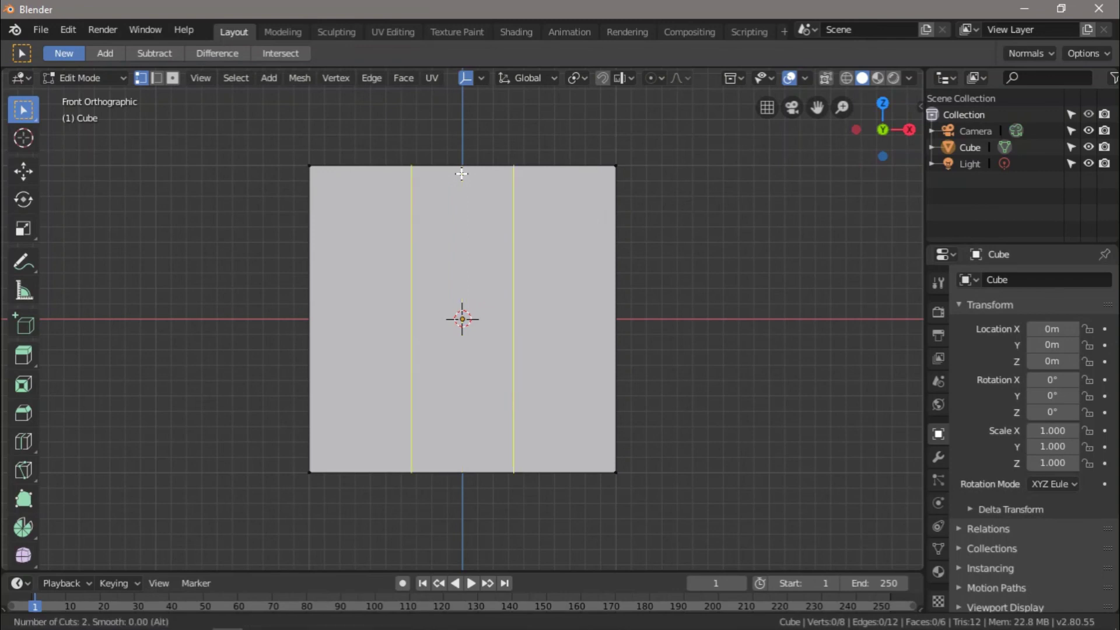
scroll(462, 174, "up", 2)
scroll(461, 173, "down", 1)
scroll(461, 174, "down", 2)
scroll(461, 173, "up", 3)
scroll(462, 174, "up", 1)
scroll(462, 173, "down", 3)
left_click(461, 173)
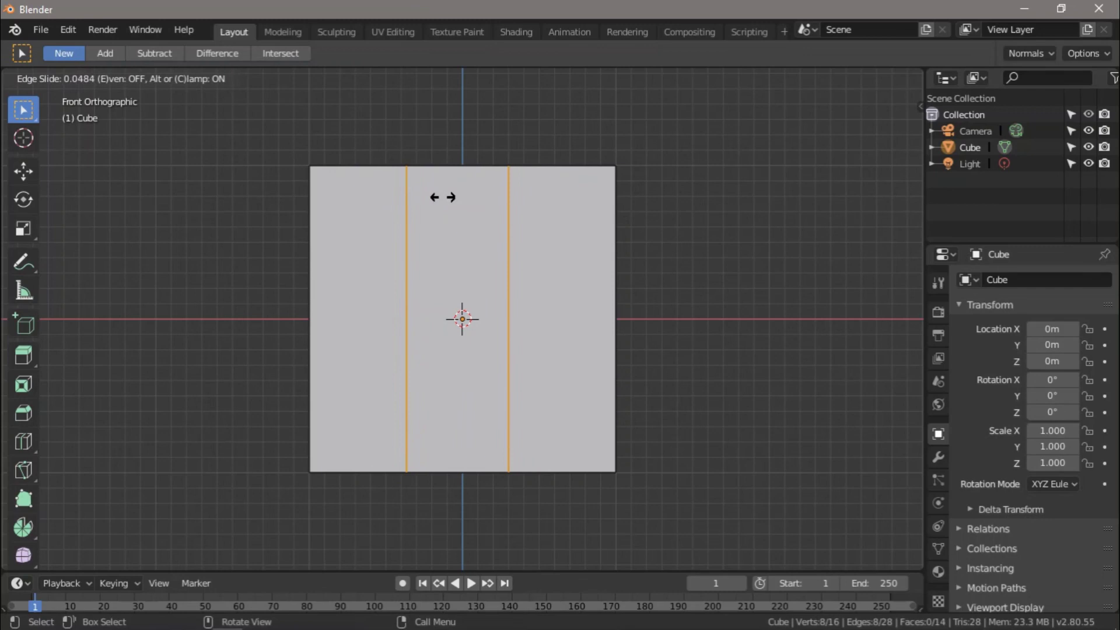
left_click(442, 198)
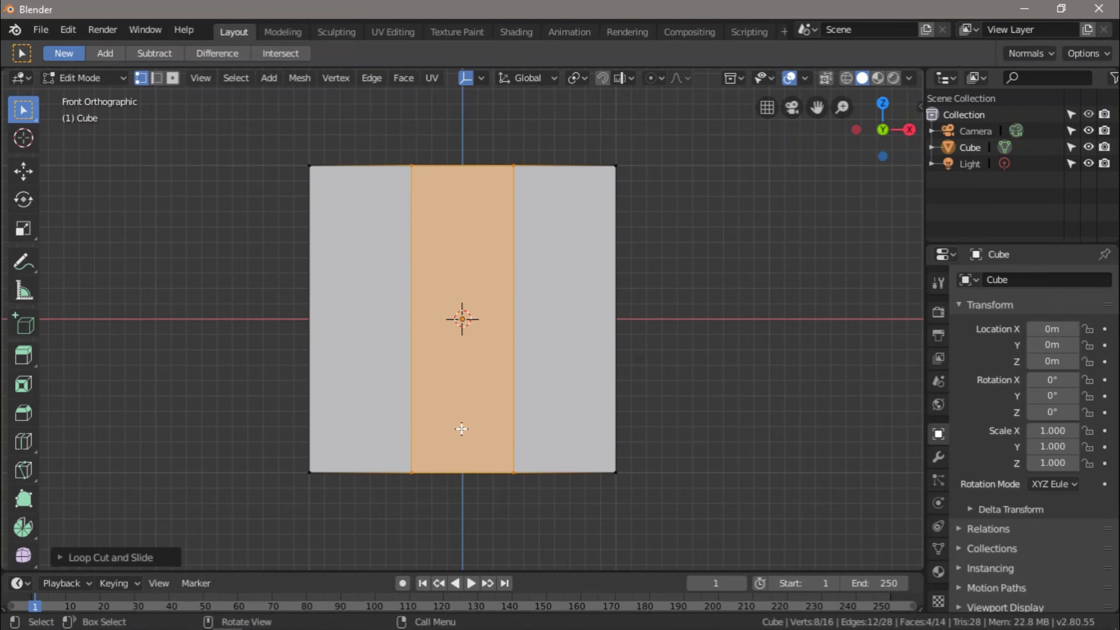
left_click(722, 322)
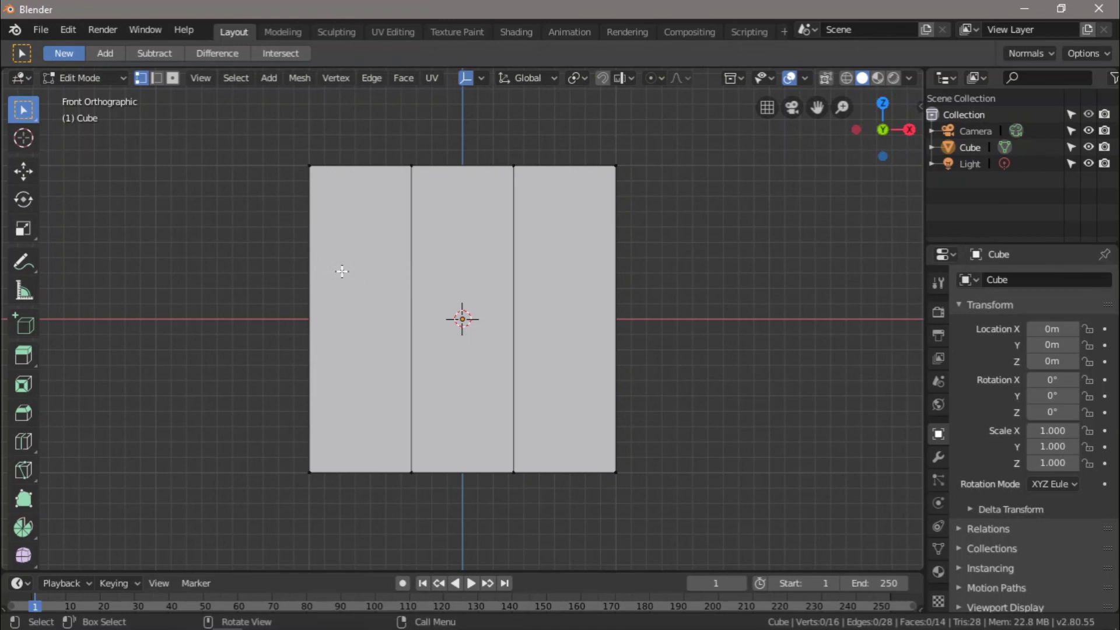
Add two evenly spaced horizontal loop cuts around the cube, without sliding them, and clear the selection
key("ctrl+r")
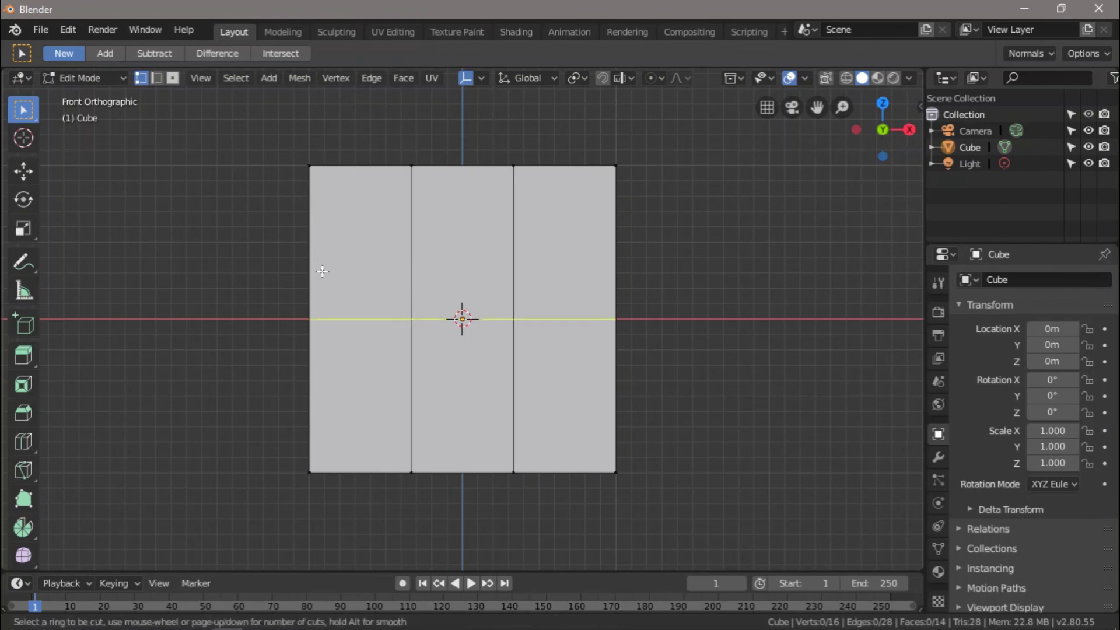
scroll(323, 271, "up", 1)
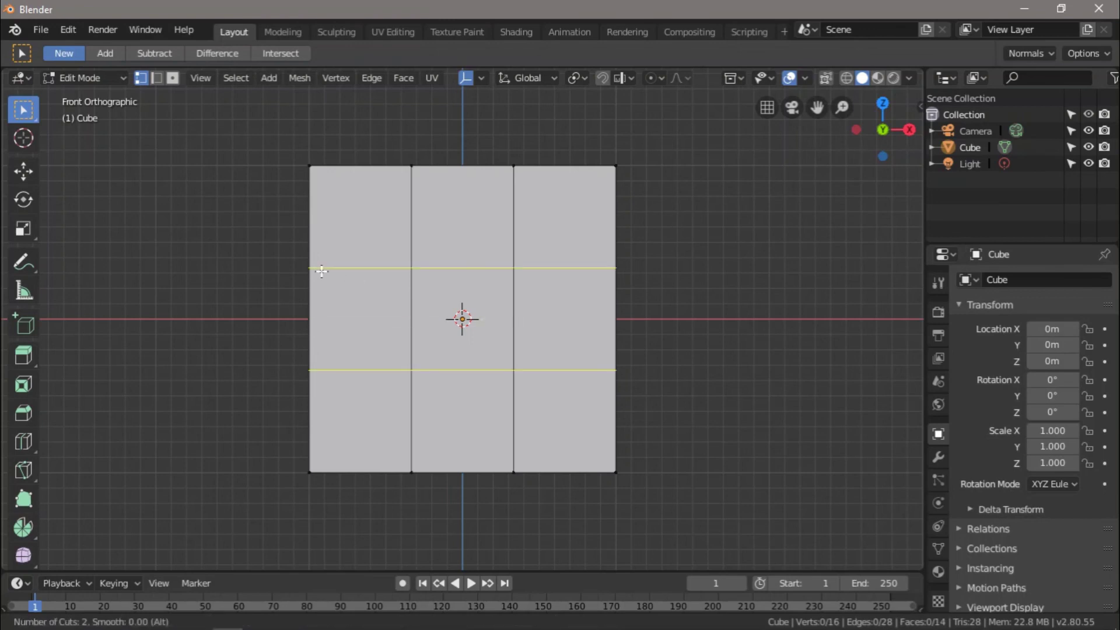
left_click(322, 271)
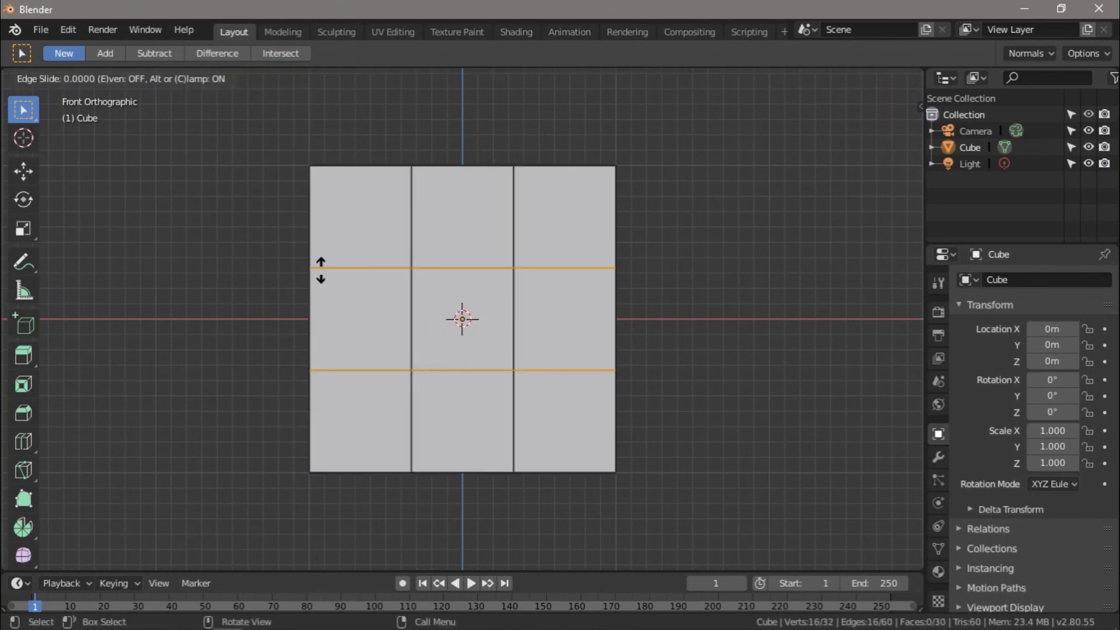
right_click(321, 271)
left_click(235, 275)
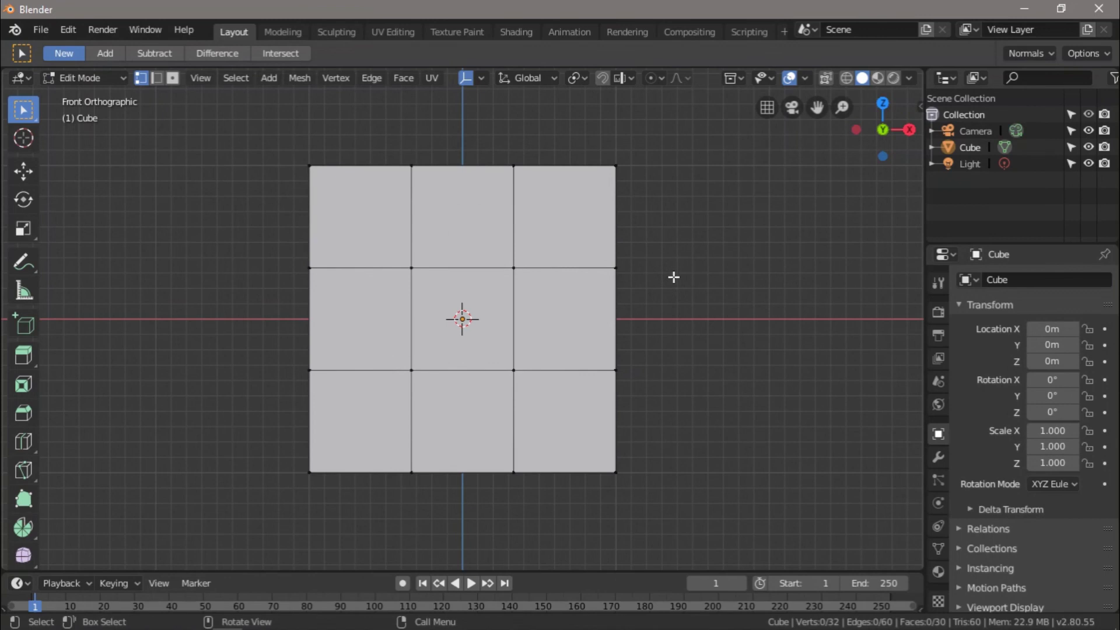
In right orthographic view, add two evenly spaced vertical loop cuts through the side face, without sliding them, and clear the selection
key("KP_3")
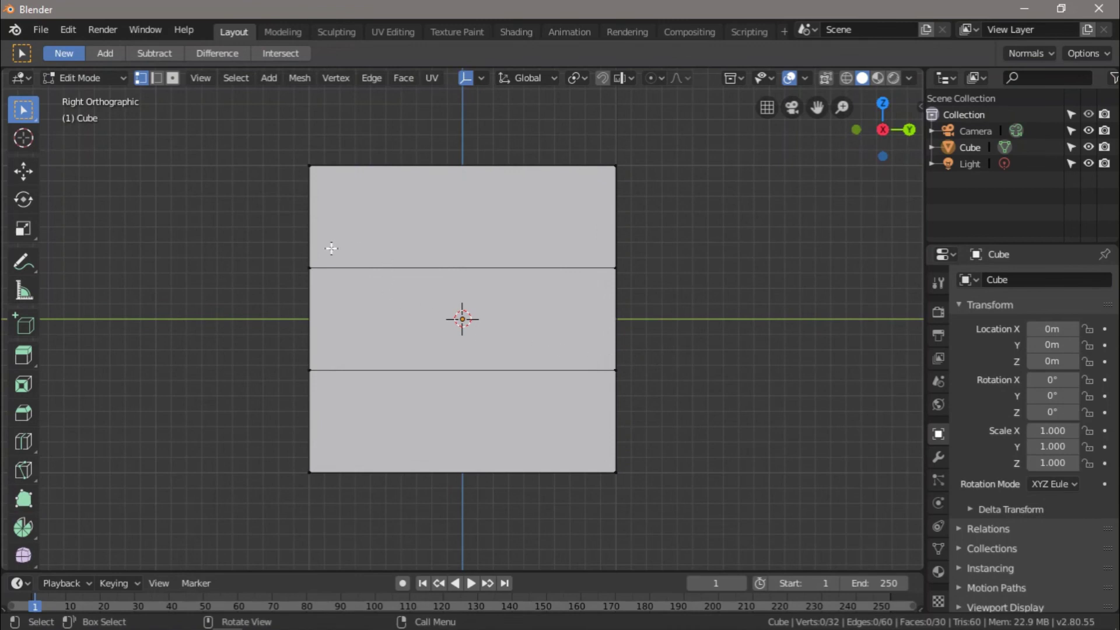
key("ctrl+r")
scroll(394, 289, "up", 1)
left_click(394, 288)
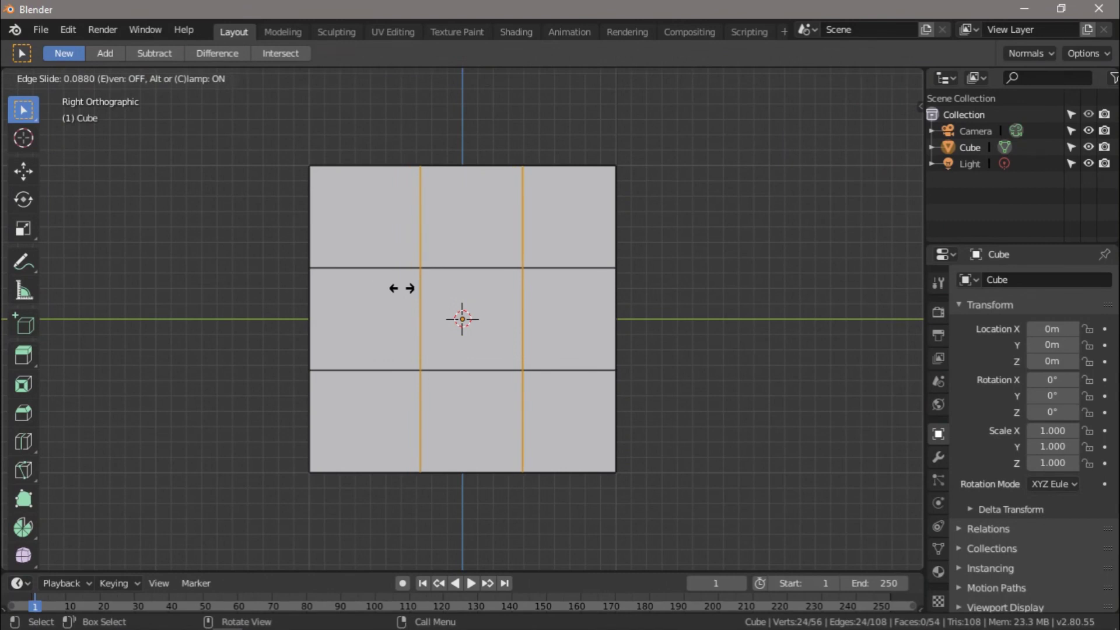
right_click(409, 291)
left_click(741, 290)
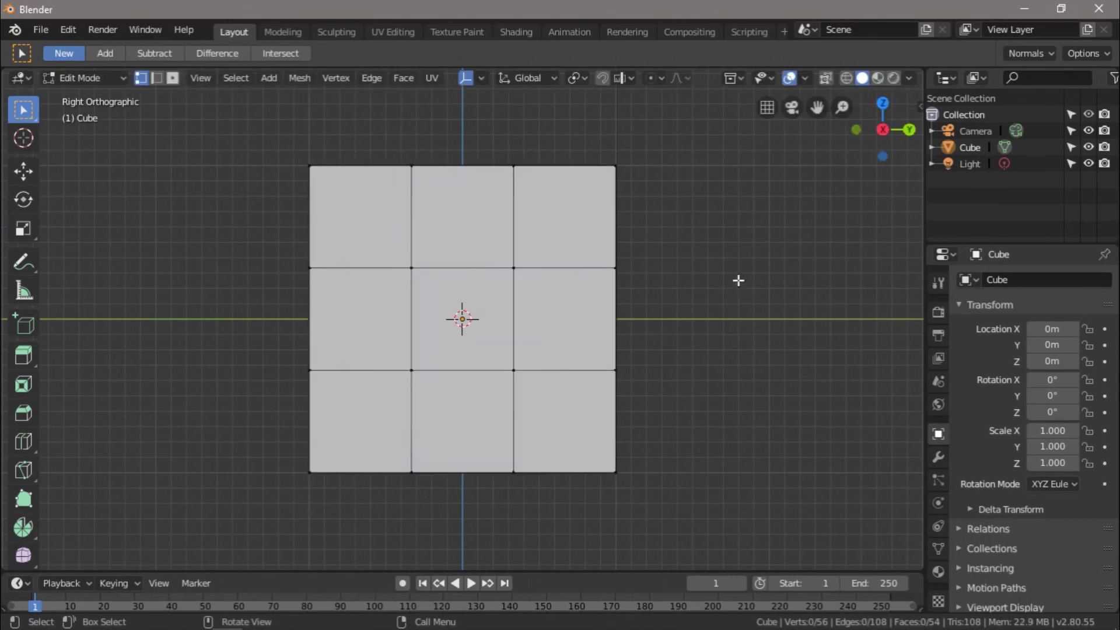
Try scaling one vertical edge loop of the cube to about 0.62 along the Y axis, undo it and clear the selection
middle_click_drag(673, 237, 663, 263)
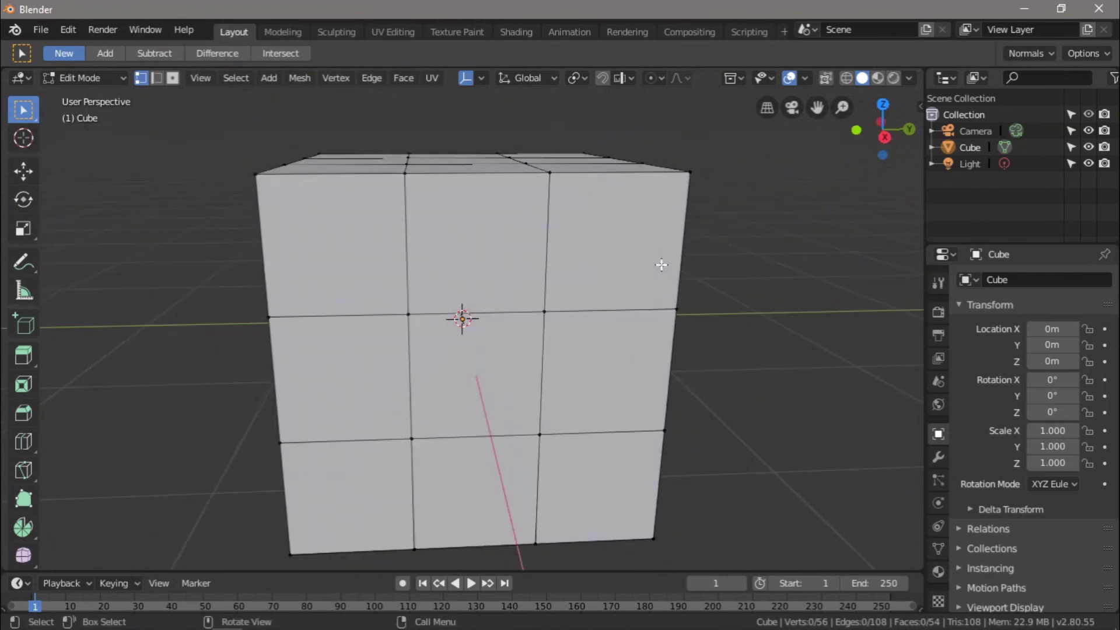
mouse_move(474, 253)
middle_mouse_down()
mouse_move(440, 267)
mouse_move(425, 232)
mouse_move(397, 250)
mouse_move(465, 280)
mouse_move(682, 333)
mouse_move(725, 270)
mouse_move(596, 211)
mouse_move(467, 243)
mouse_move(650, 270)
mouse_move(596, 305)
mouse_move(560, 226)
mouse_move(636, 218)
mouse_move(510, 250)
mouse_move(603, 391)
mouse_move(741, 300)
mouse_move(768, 243)
mouse_move(531, 230)
mouse_move(461, 247)
mouse_move(463, 257)
middle_mouse_up()
scroll(426, 232, "up", 2)
scroll(429, 231, "down", 3)
scroll(426, 230, "up", 3)
scroll(498, 233, "down", 4)
left_click(458, 248)
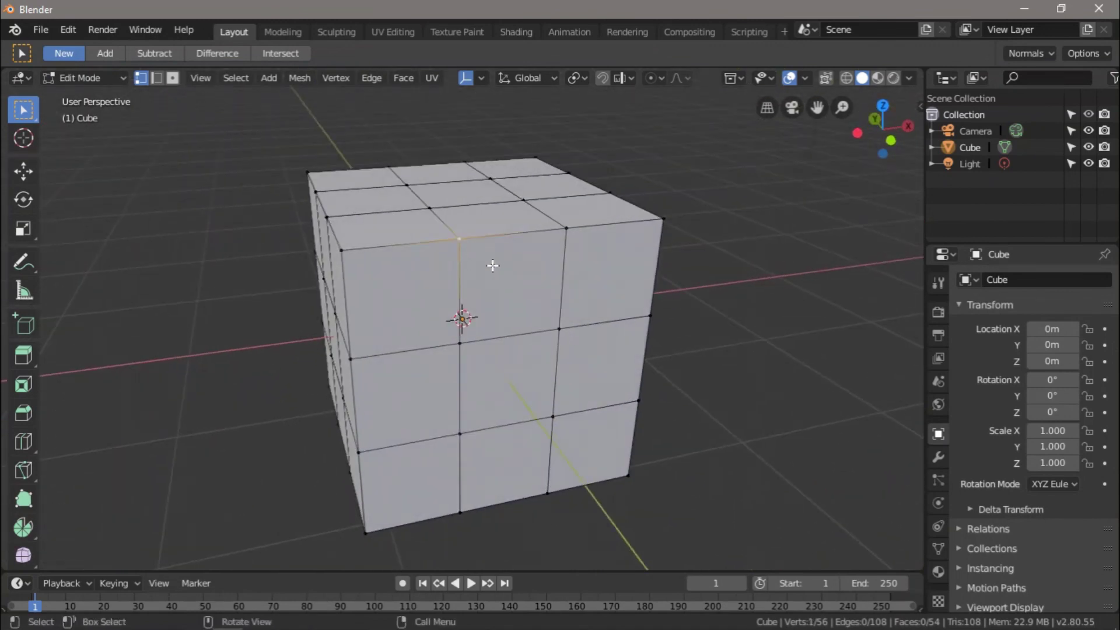
left_click(459, 239, "alt")
left_click(462, 343, "alt")
middle_click_drag(482, 269, 581, 317)
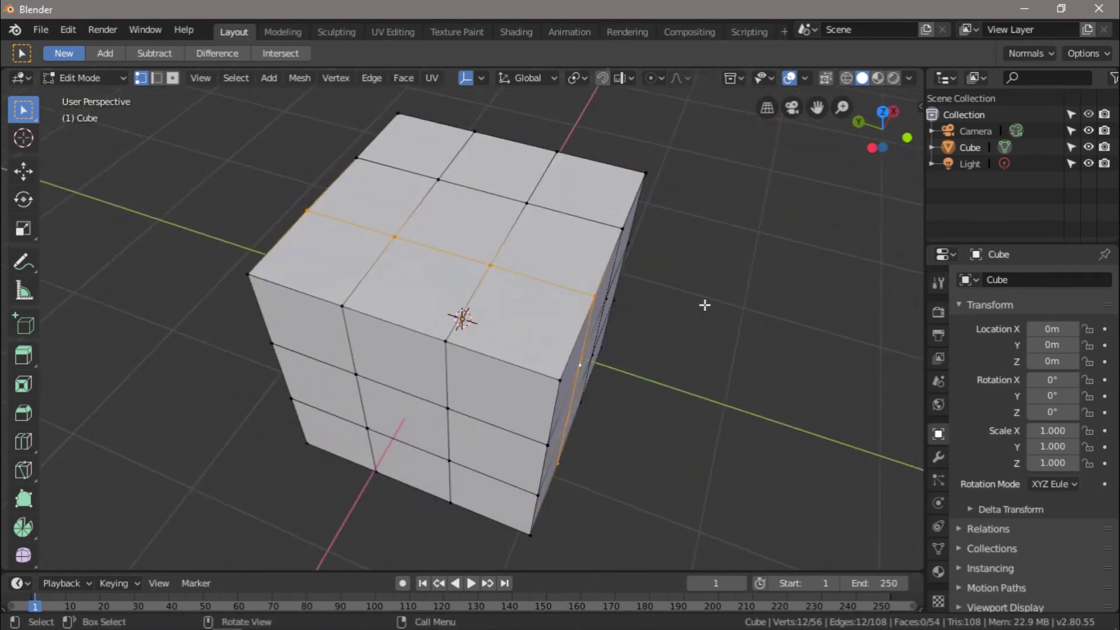
key("s")
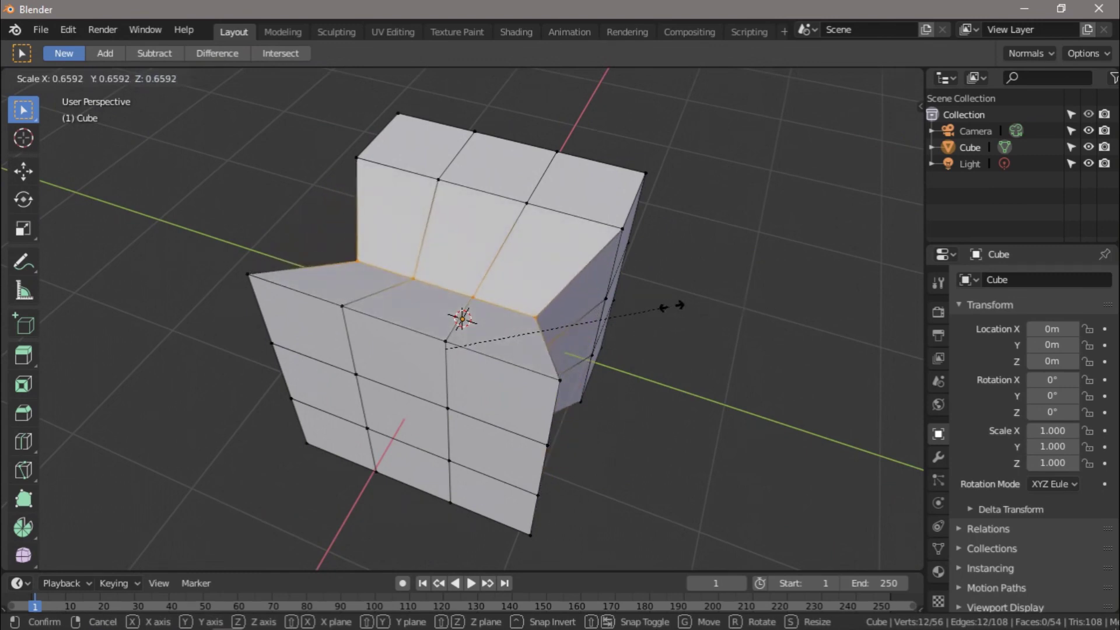
key("y")
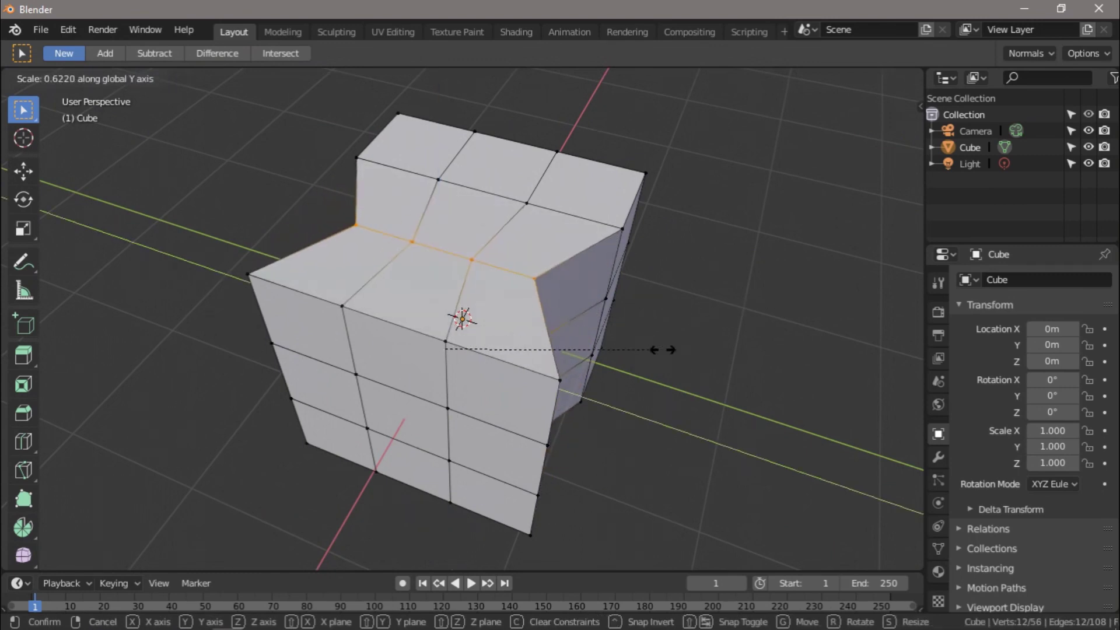
left_click(662, 350)
middle_click_drag(743, 343, 597, 372)
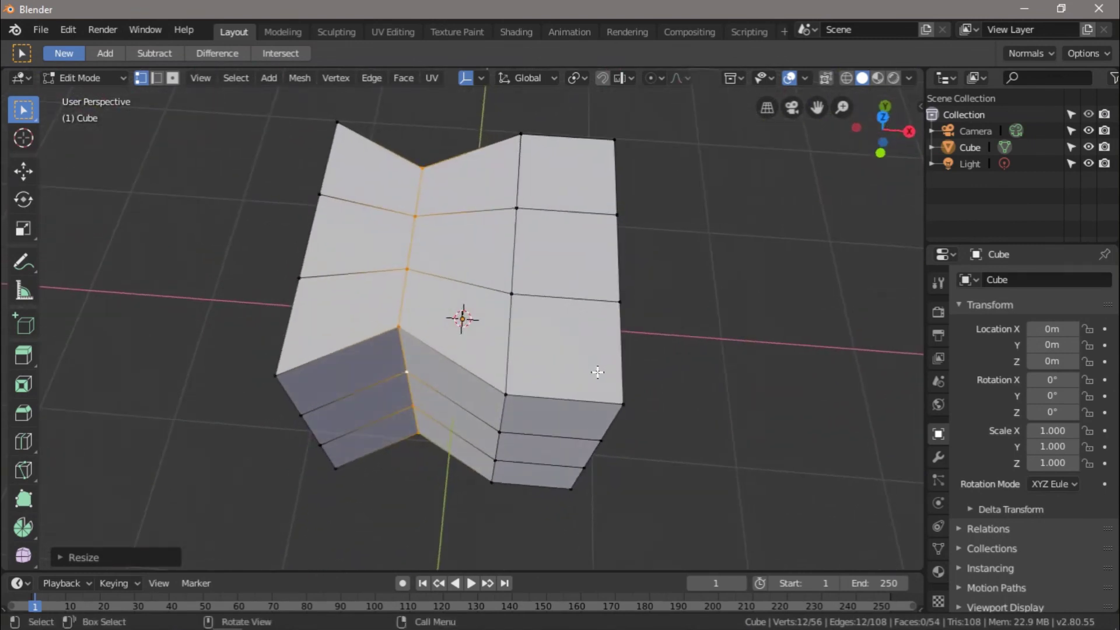
key("ctrl+z")
left_click(738, 316)
In front orthographic view, add a vertical loop cut close to each side of the cube's left vertical grid line
key("KP_1")
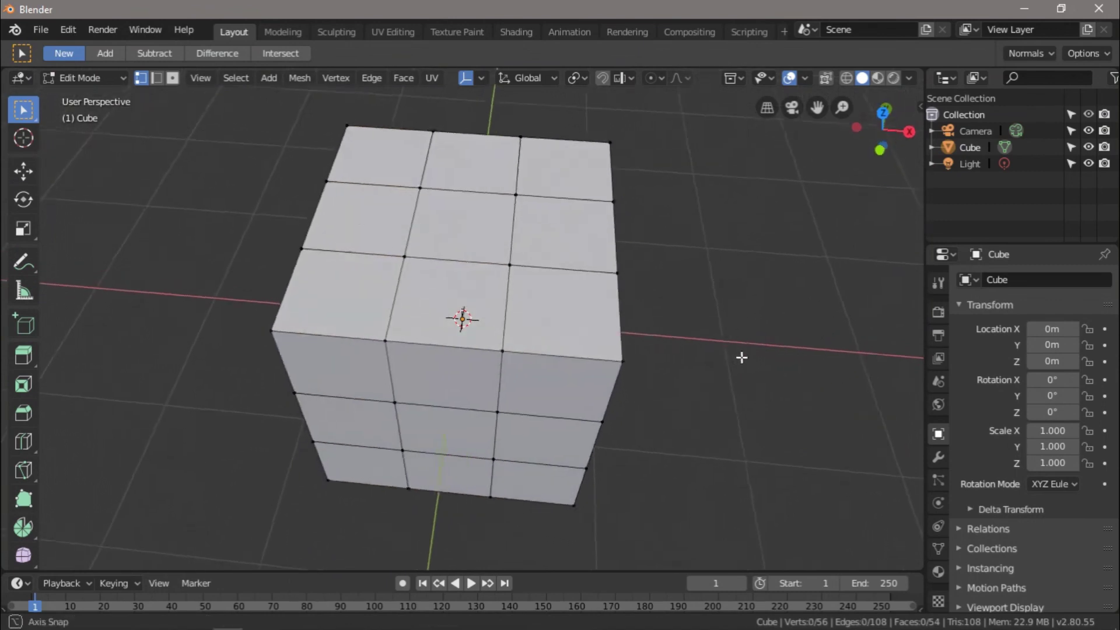
scroll(466, 345, "up", 4)
scroll(470, 327, "down", 3)
scroll(476, 326, "up", 1)
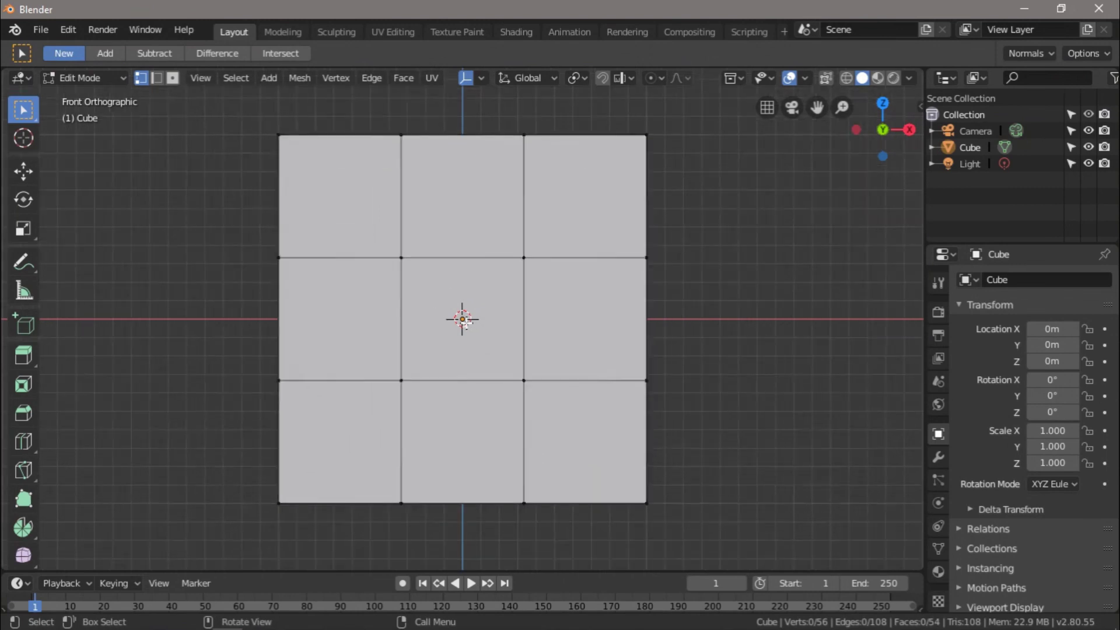
key("ctrl+r")
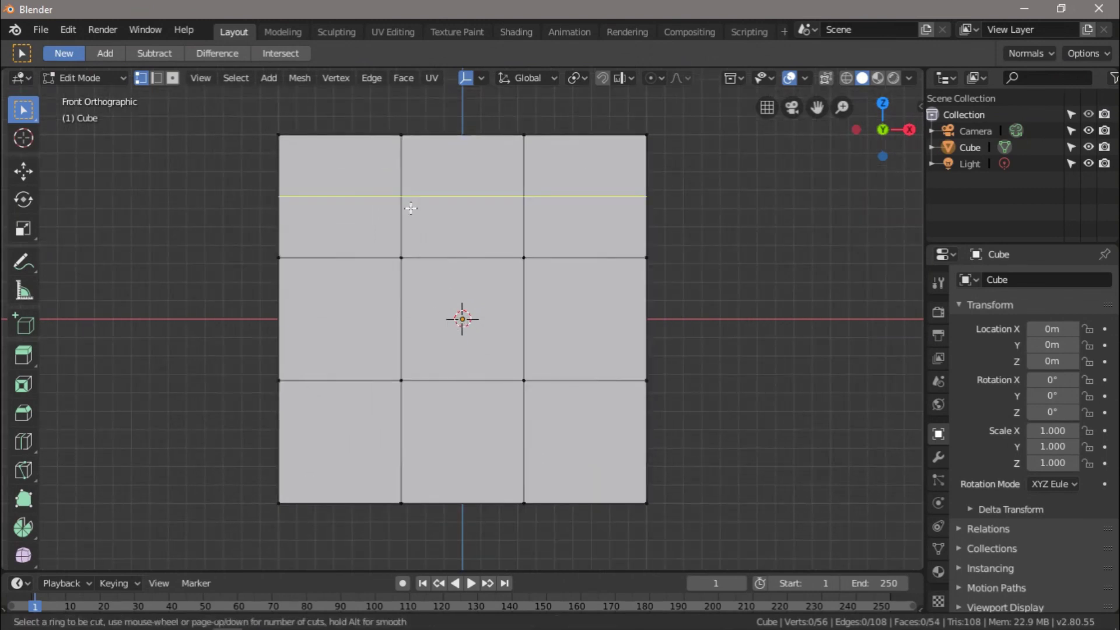
left_click(357, 234)
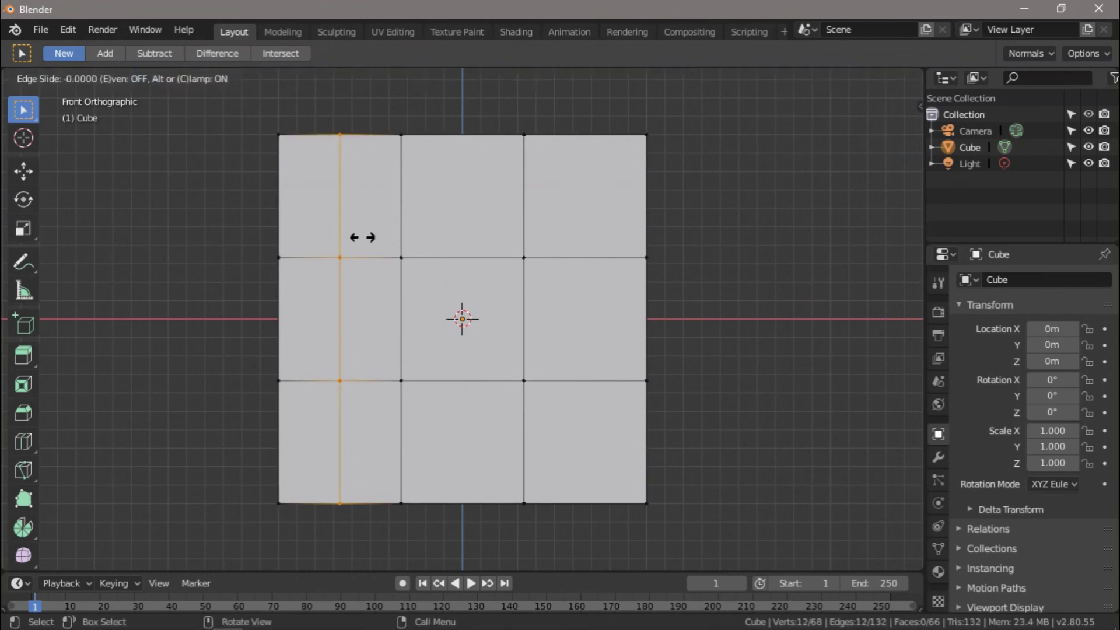
left_click(409, 271)
key("ctrl+r")
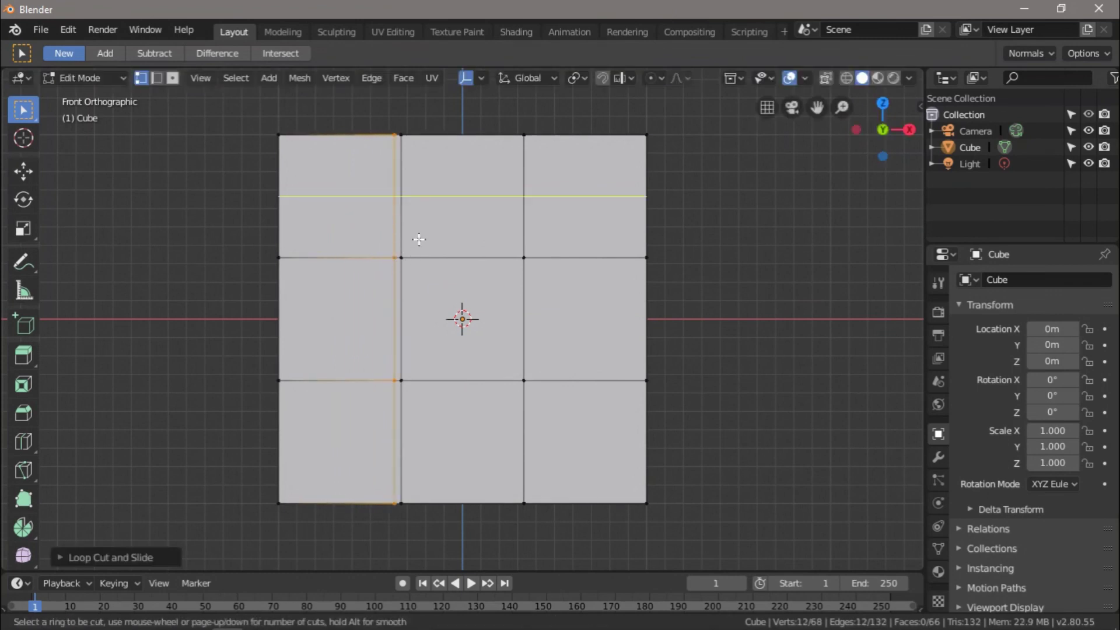
left_click(434, 257)
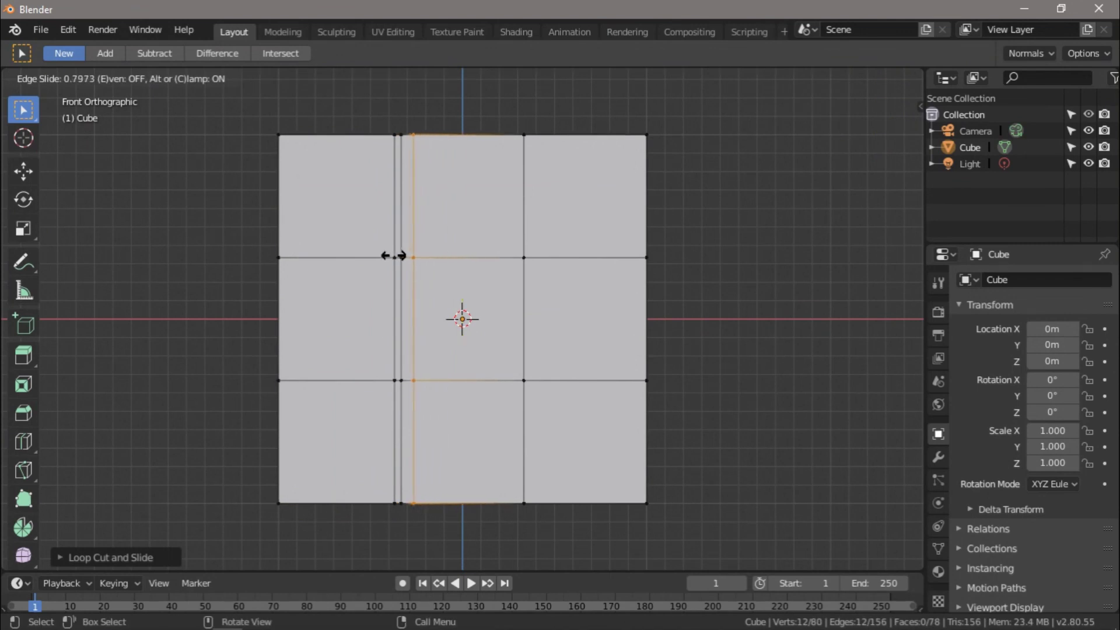
left_click(389, 255)
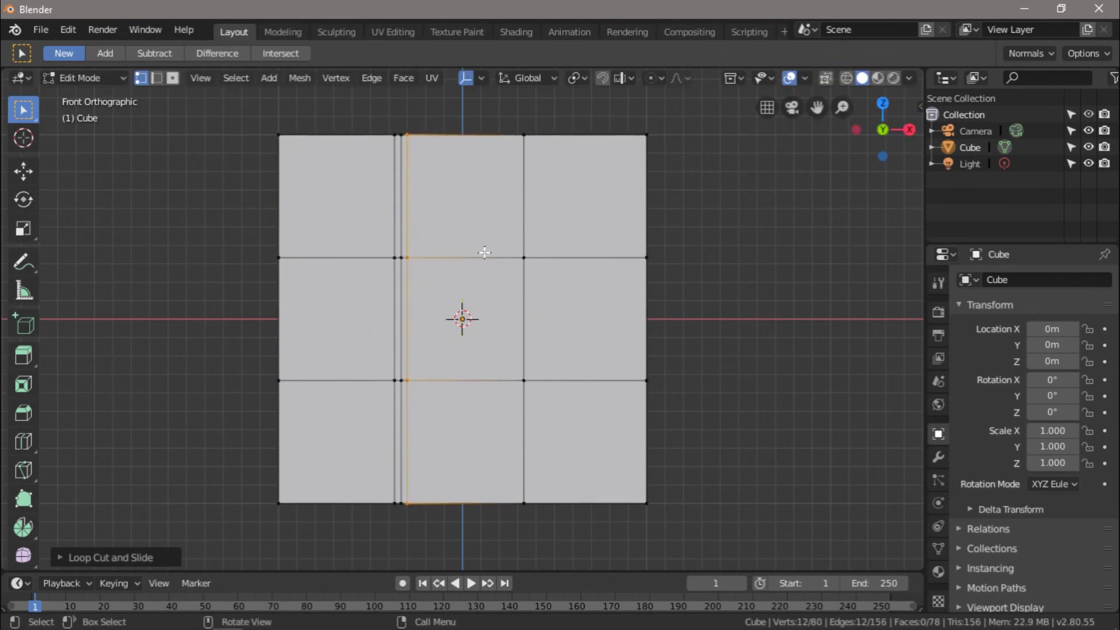
Add a vertical loop cut close to each side of the front face's right vertical grid line, sliding the outer one about 0.88
key("ctrl+r")
left_click(482, 246)
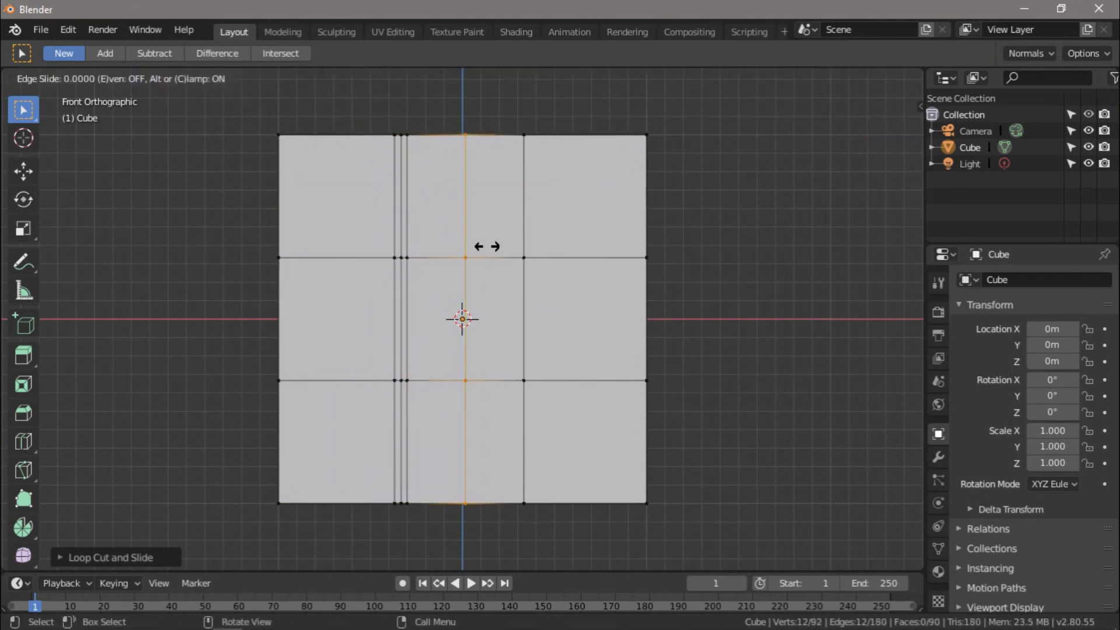
left_click(534, 269)
key("ctrl+r")
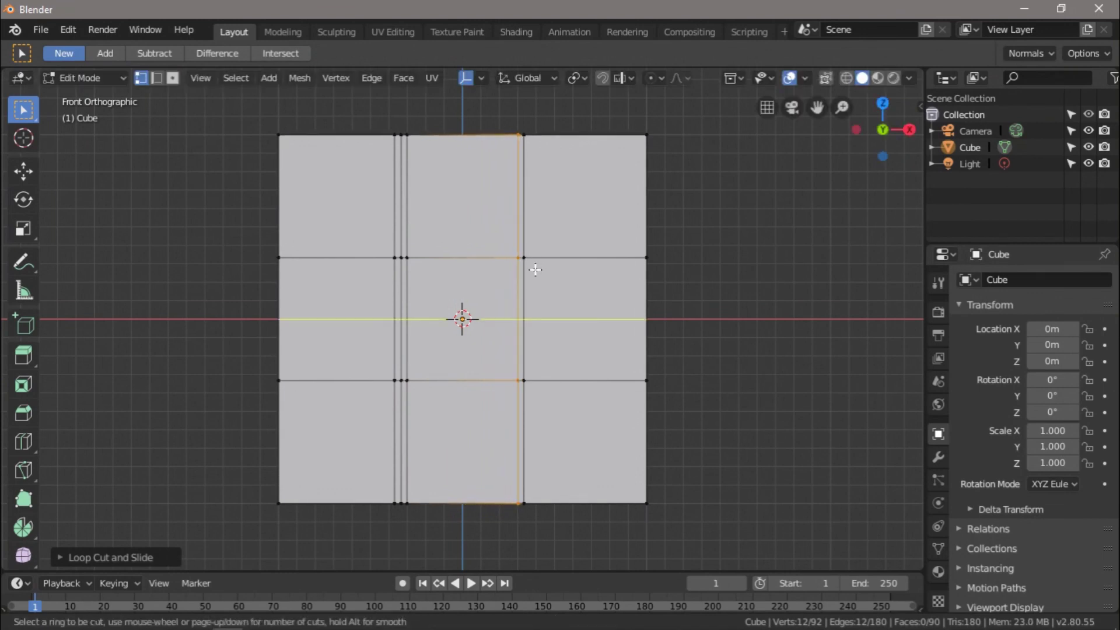
left_click(551, 264)
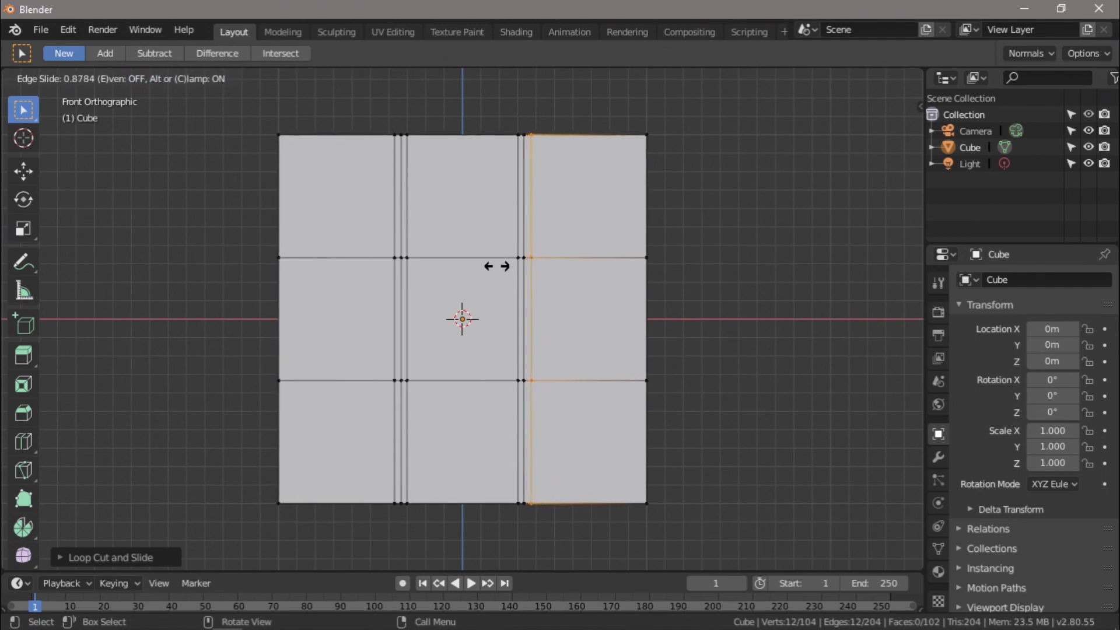
left_click(496, 266)
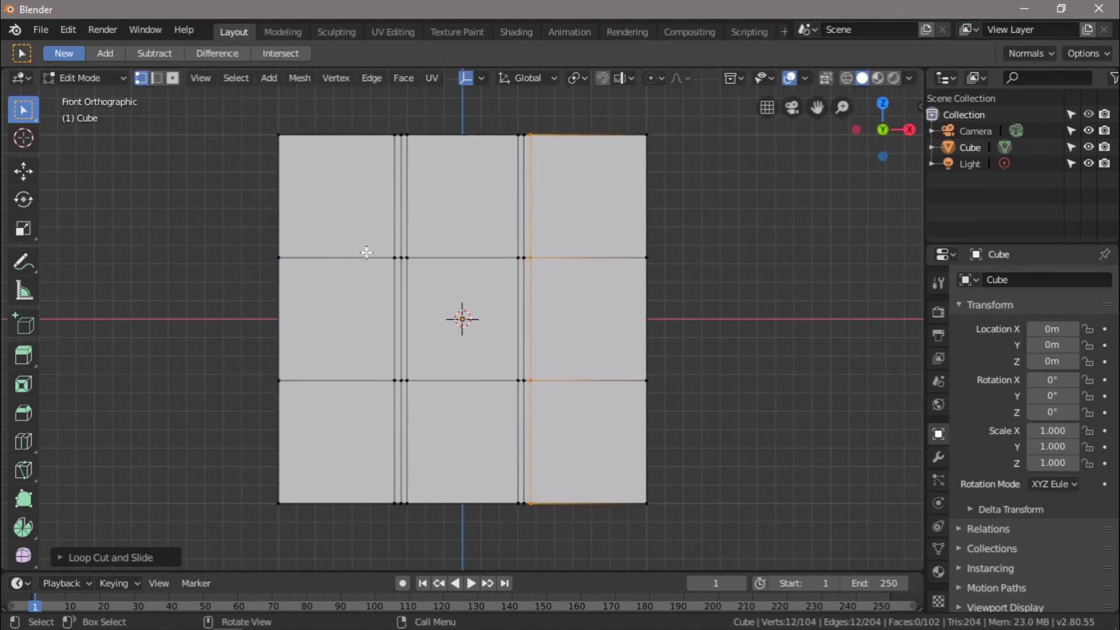
Add a horizontal loop cut just above and just below the upper horizontal grid line, sliding each about 0.92 toward it
key("ctrl+r")
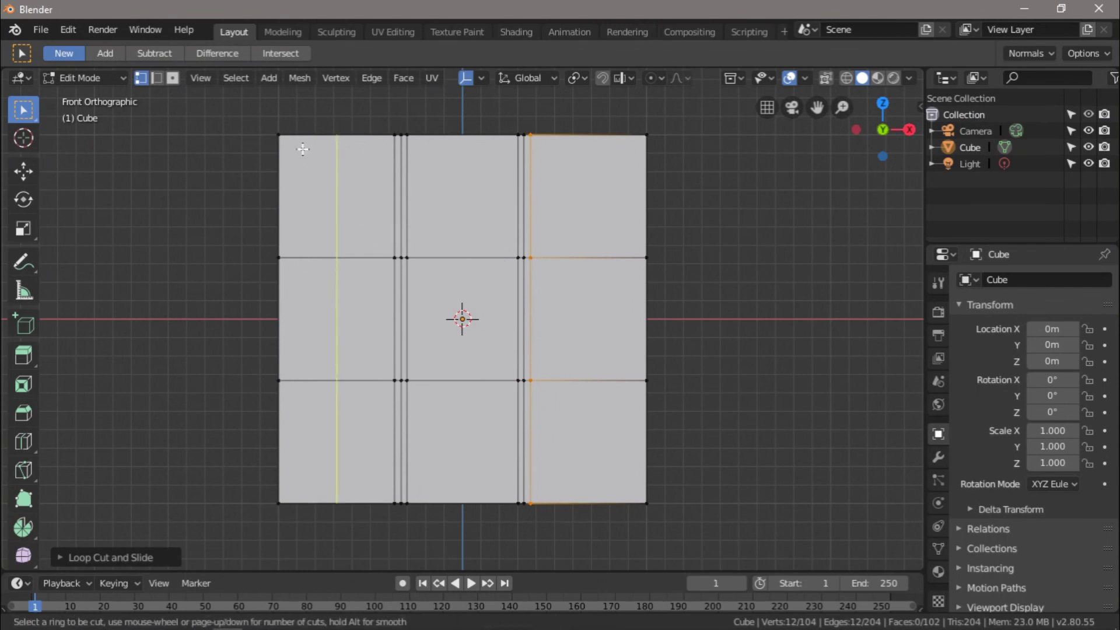
left_click(292, 185)
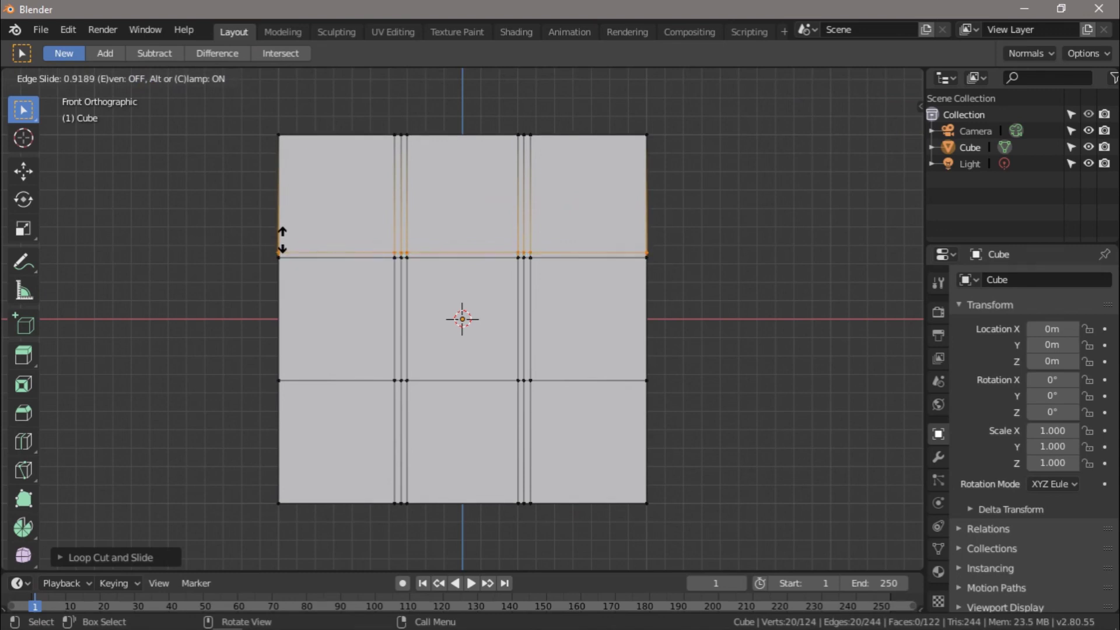
left_click(282, 240)
key("alt+a")
key("ctrl+r")
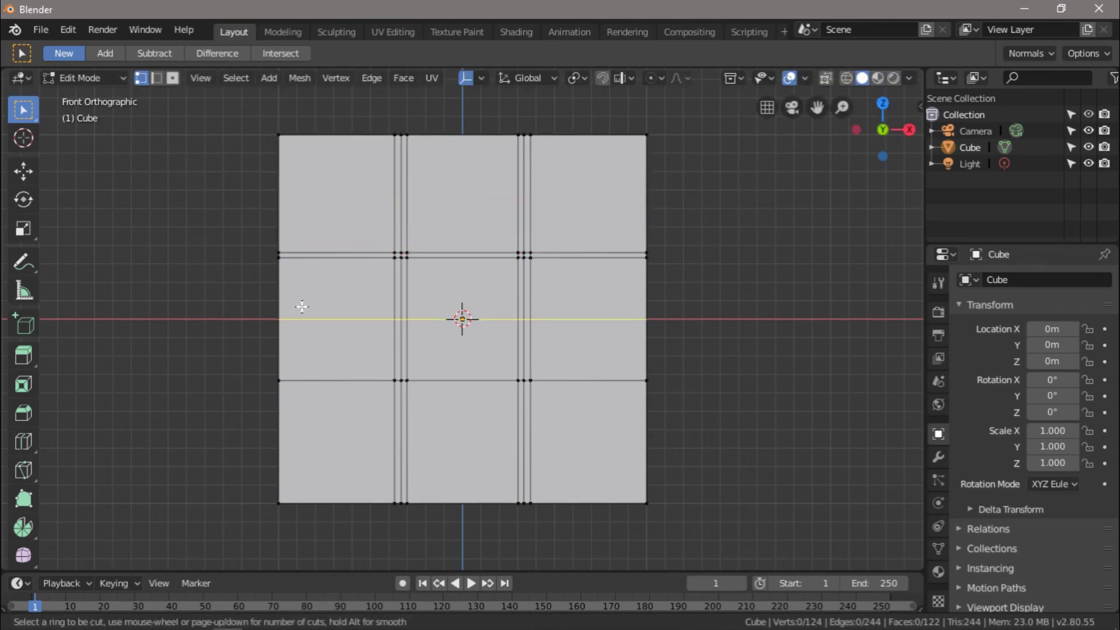
left_click(296, 296)
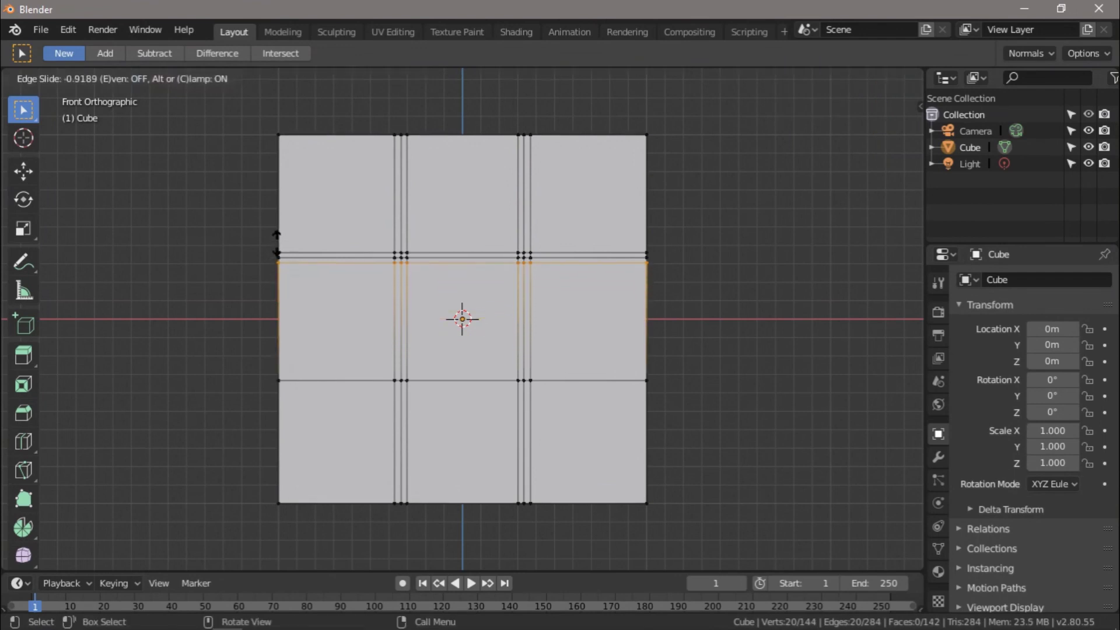
left_click(280, 251)
Add a horizontal loop cut just above and just below the lower horizontal grid line, sliding the lower one about 0.89 toward it
key("ctrl")
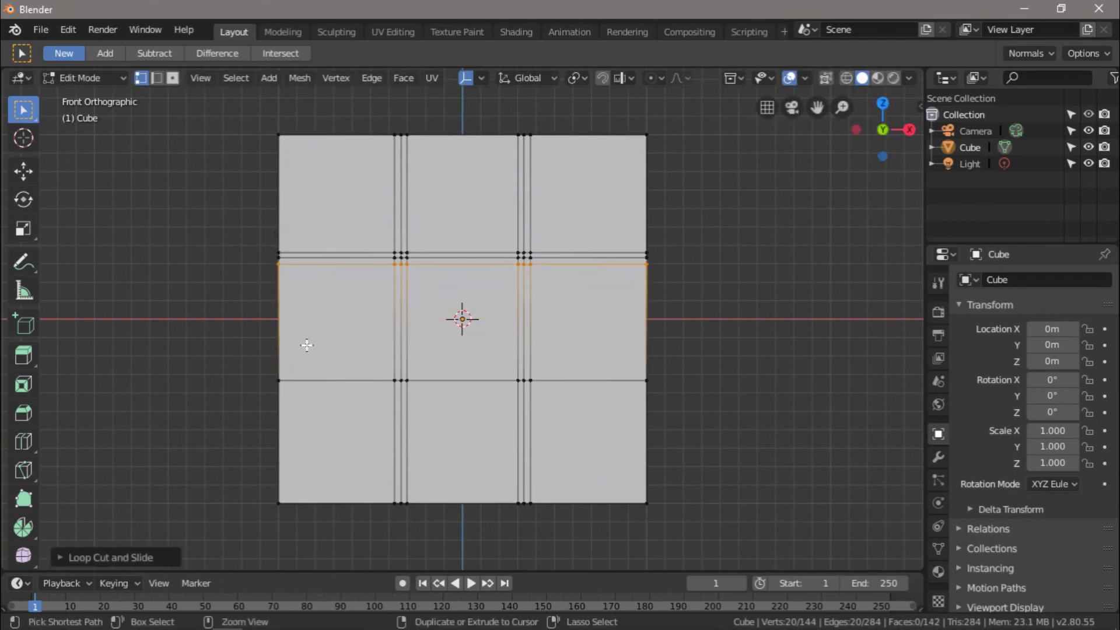
key("ctrl+r")
left_click(302, 325)
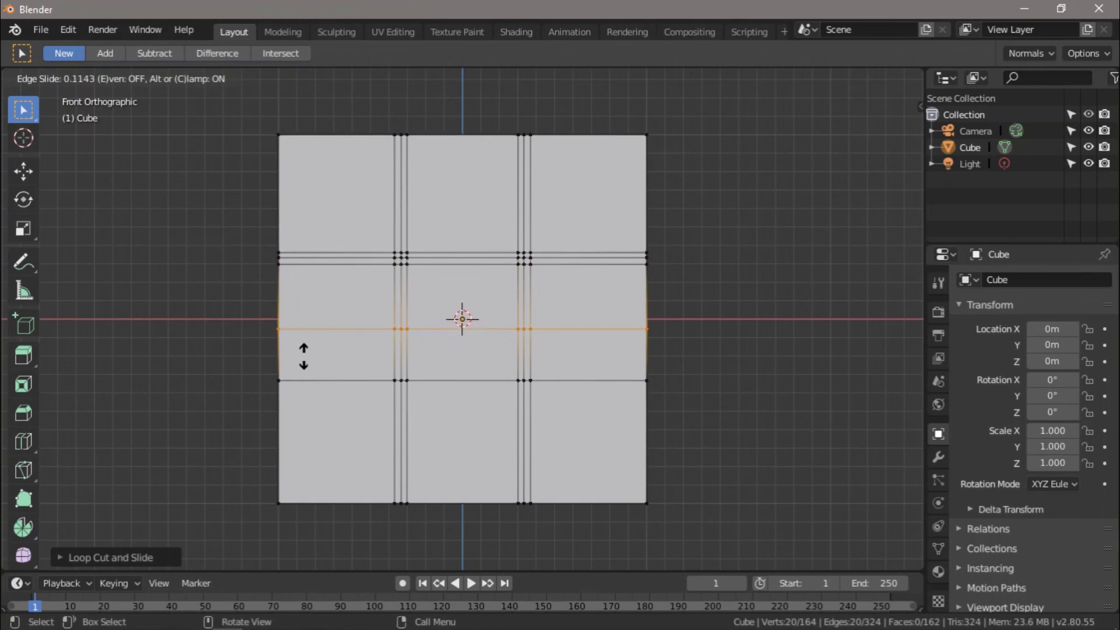
left_click(301, 398)
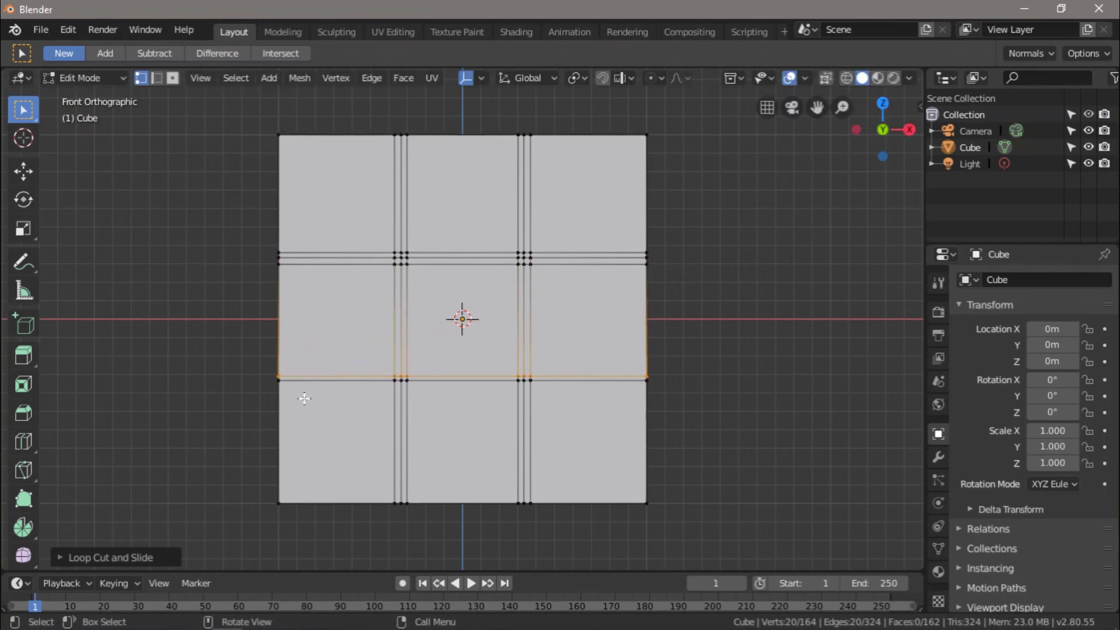
key("ctrl+r")
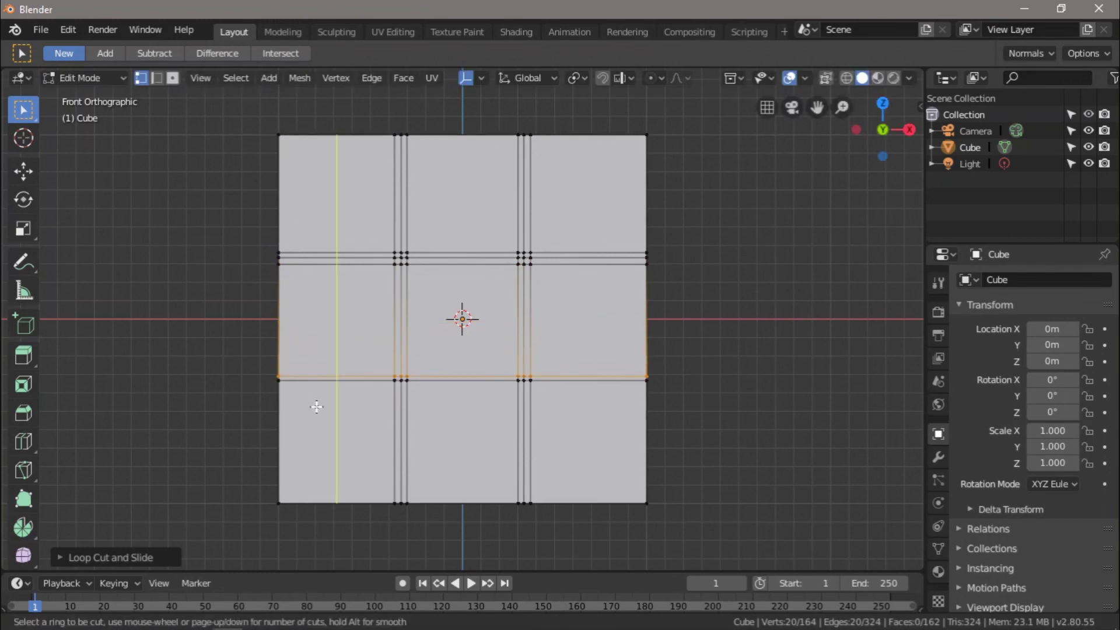
left_click(302, 451)
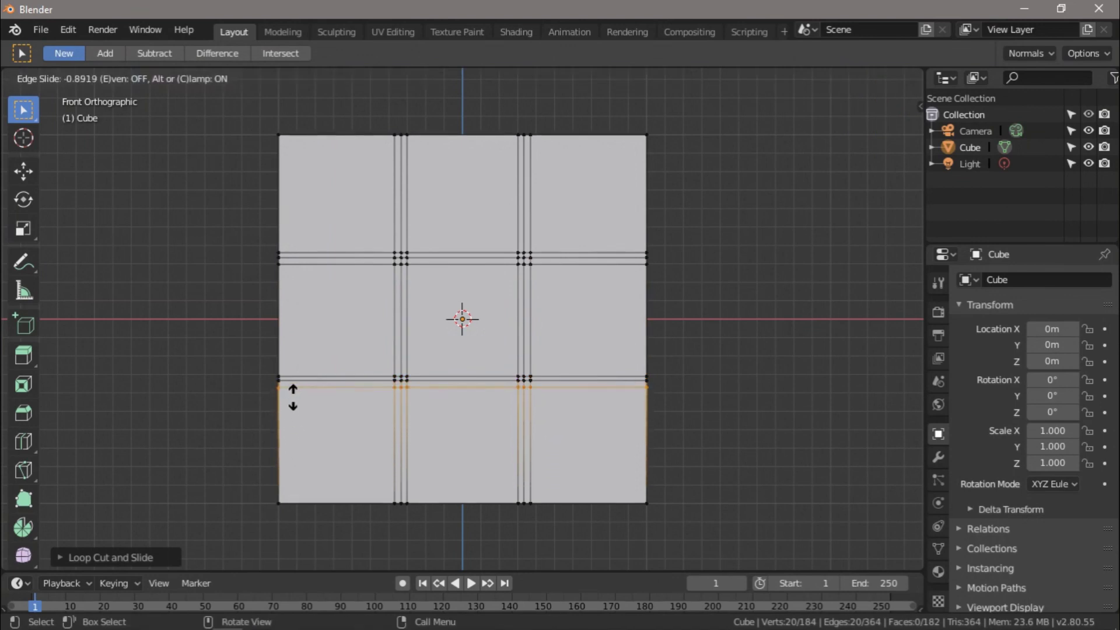
left_click(293, 396)
In right orthographic view, add a vertical loop cut close to each side of the side face's left vertical grid line
key("KP_3")
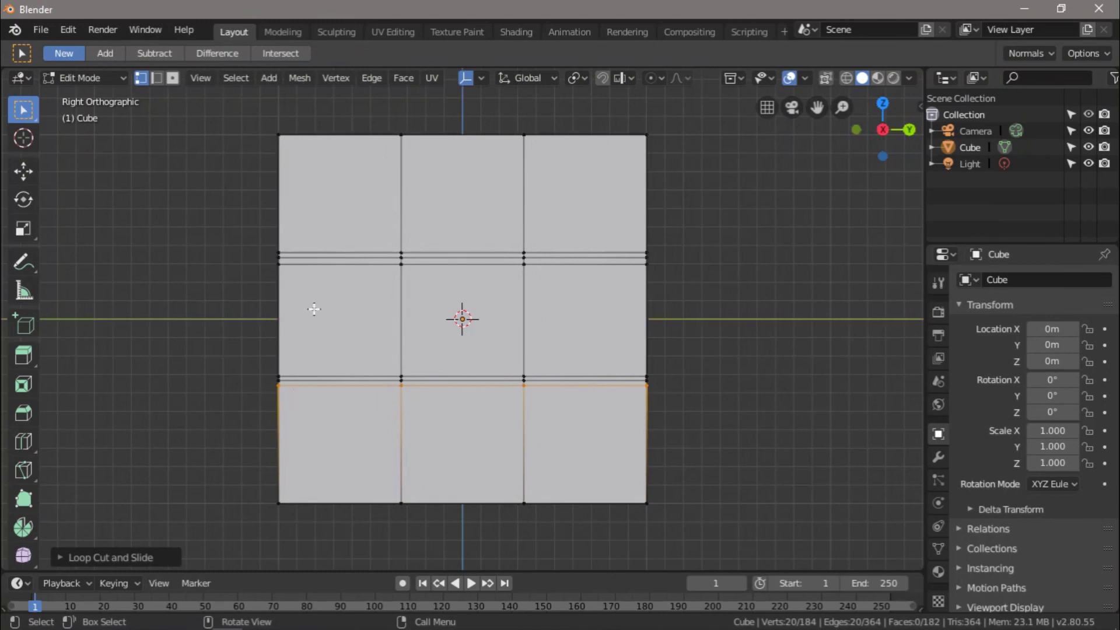
key("ctrl+r")
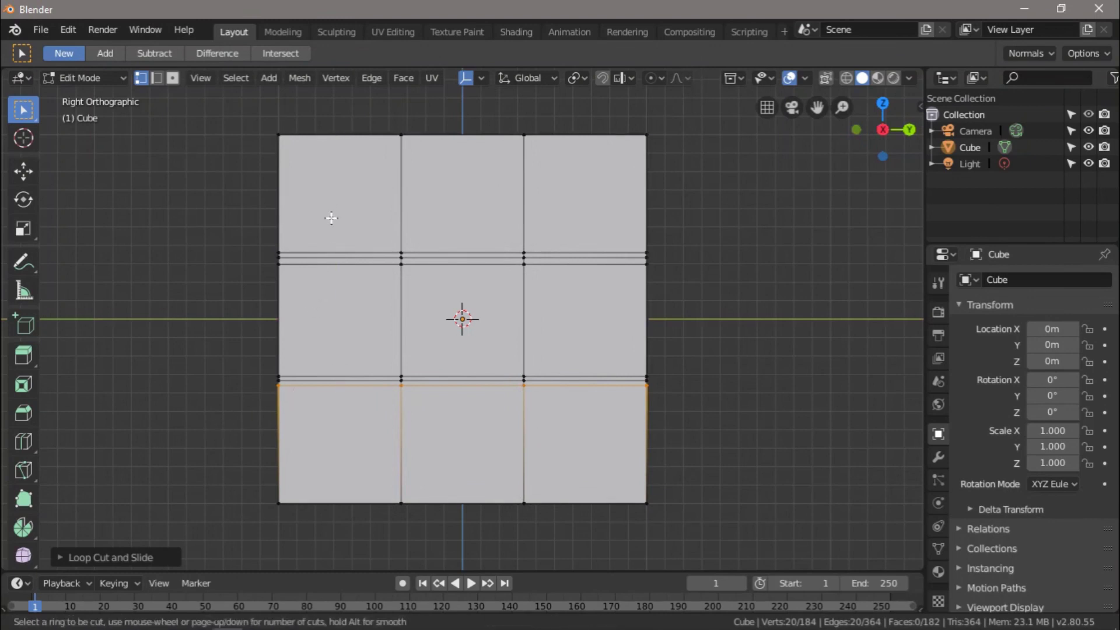
left_click(331, 217)
left_click(395, 258)
key("ctrl+r")
left_click(418, 216)
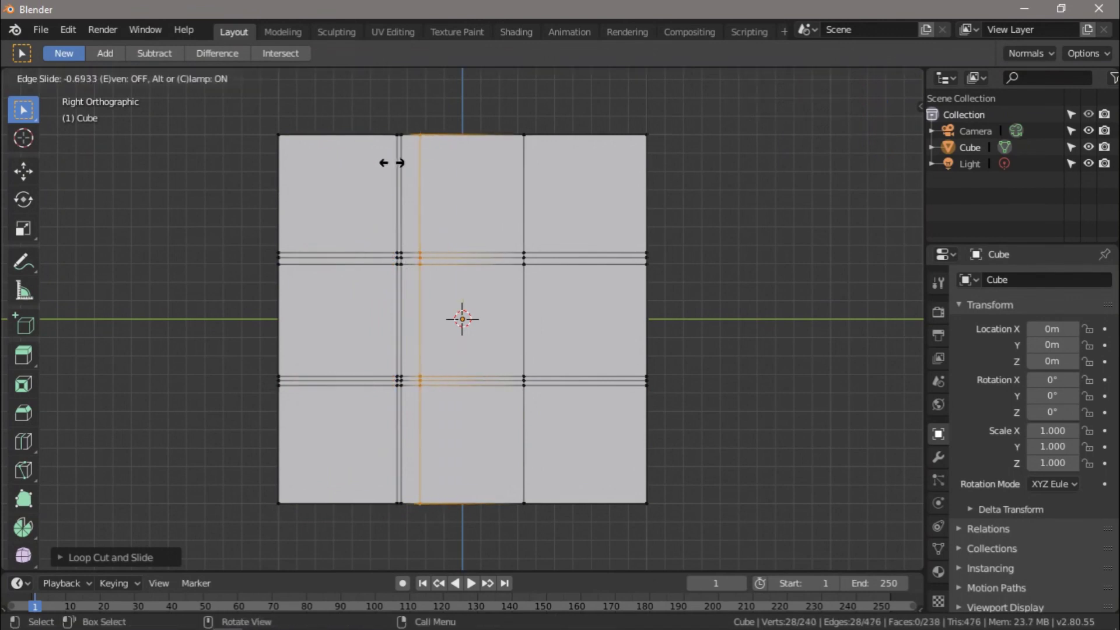
left_click(380, 173)
Add a vertical loop cut close to each side of the side face's right vertical grid line and clear the selection
key("ctrl+r")
left_click(540, 185)
left_click(550, 194)
key("ctrl+r")
left_click(555, 152)
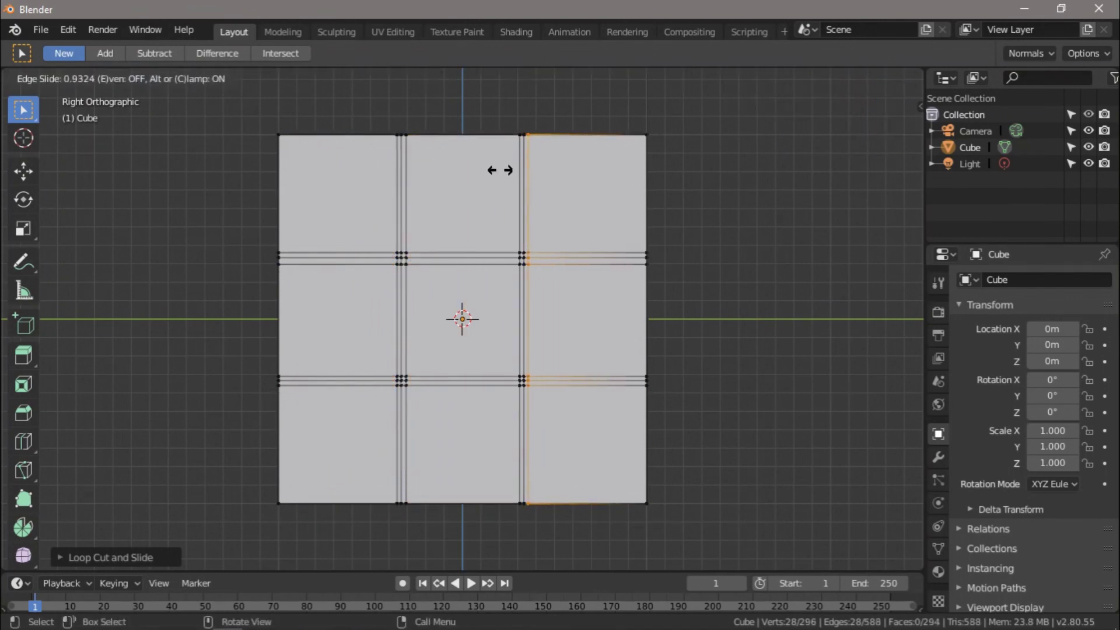
left_click(500, 169)
left_click(728, 222)
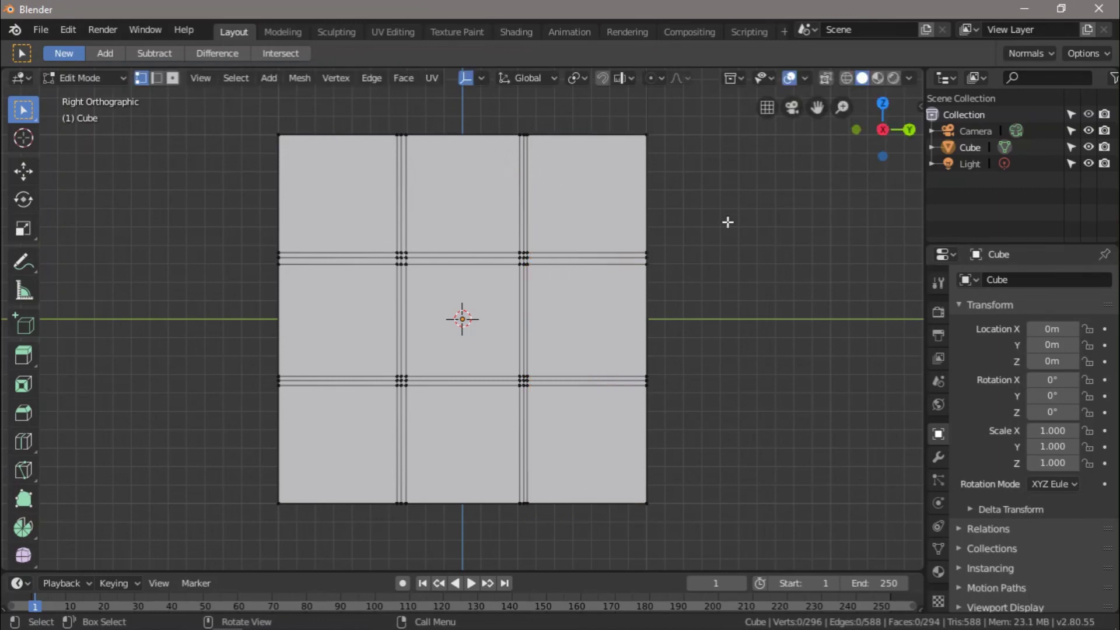
Select the middle edge loop of the side face's left vertical trio and scale it down toward its centre to form a groove
middle_click_drag(717, 227, 628, 225)
scroll(607, 222, "down", 3)
scroll(433, 218, "up", 4)
mouse_move(435, 205)
middle_mouse_down()
mouse_move(475, 230)
mouse_move(449, 222)
middle_mouse_up()
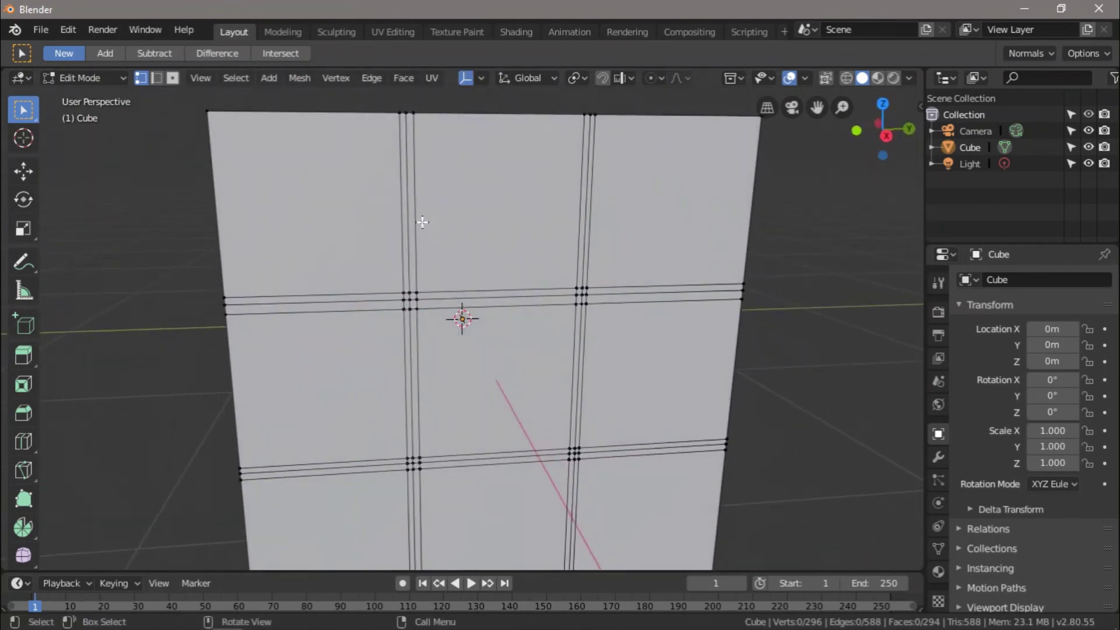
left_click(409, 290, "alt")
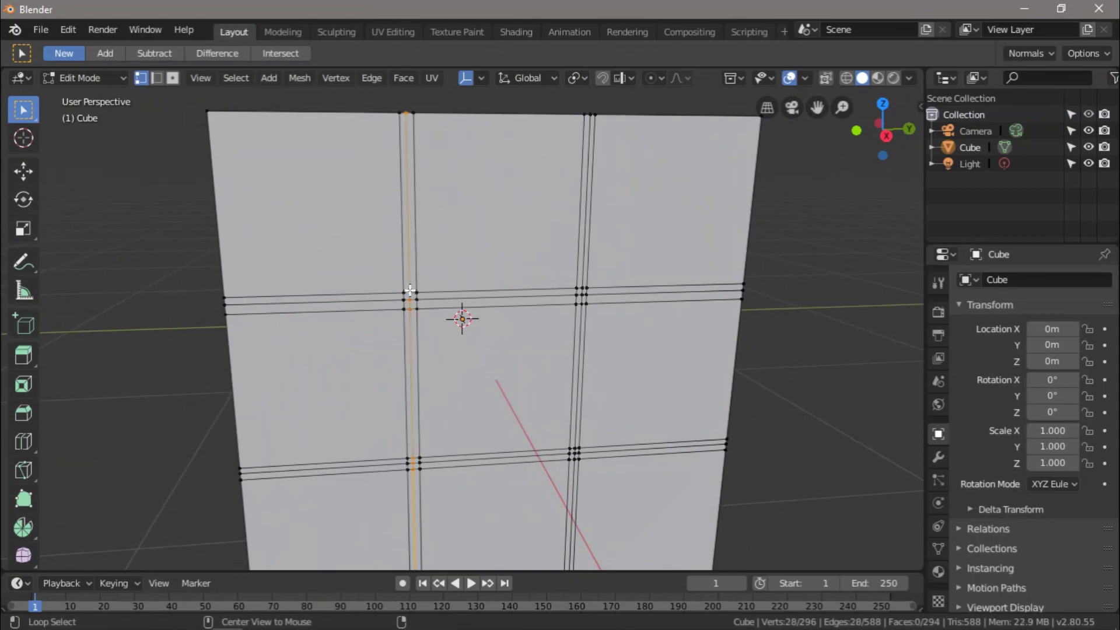
key("s")
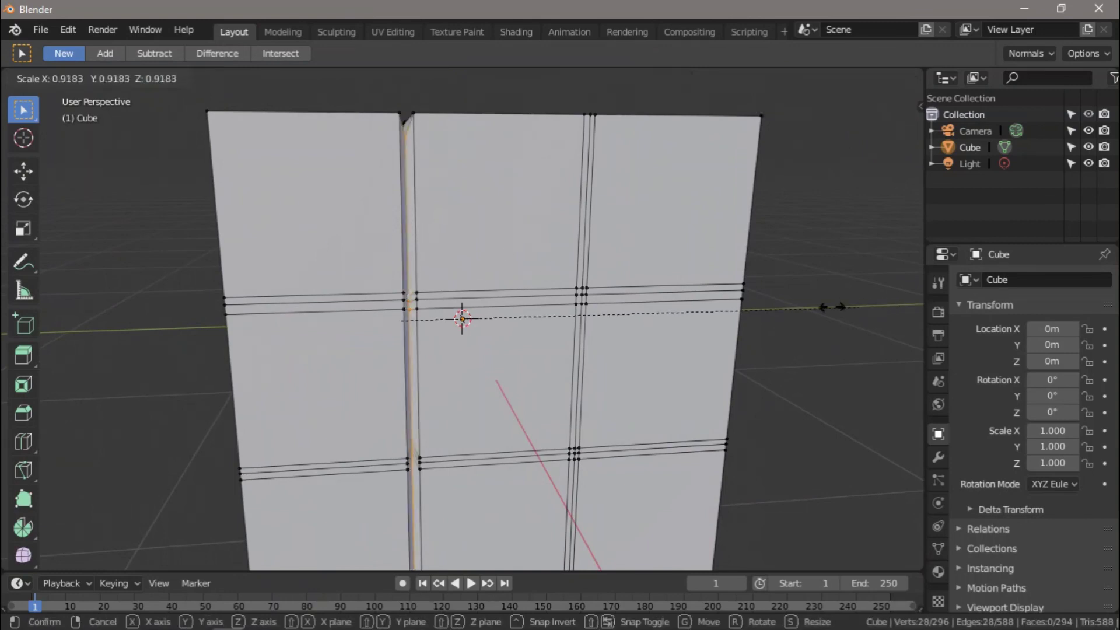
left_click(424, 309)
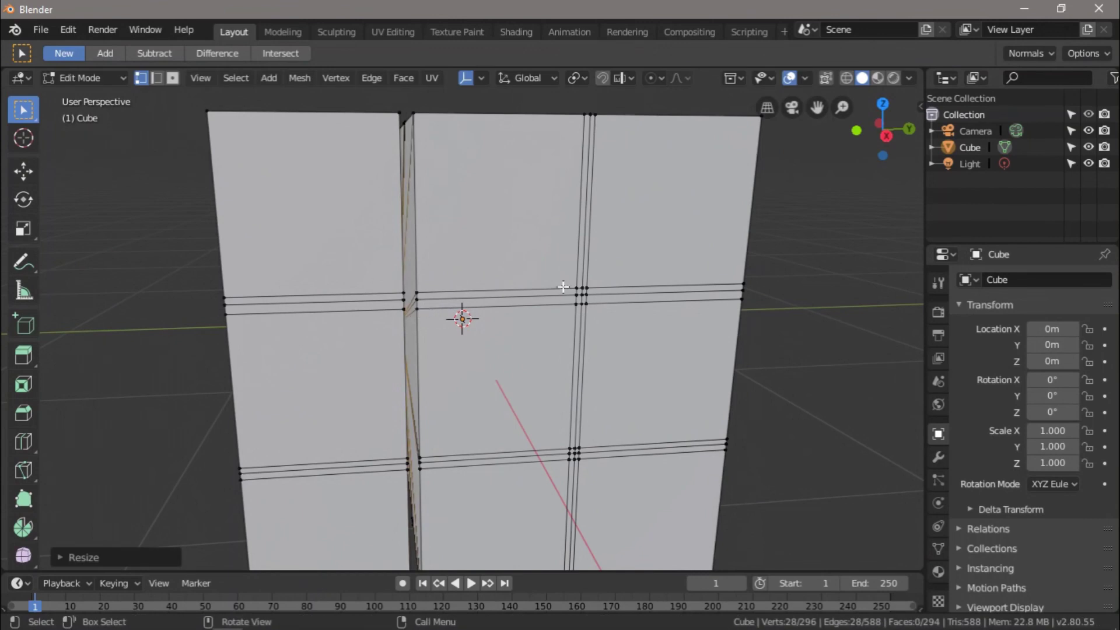
Scale the middle edge loop of the side face's right vertical trio down toward its centre to form a groove
middle_click_drag(809, 282, 776, 280)
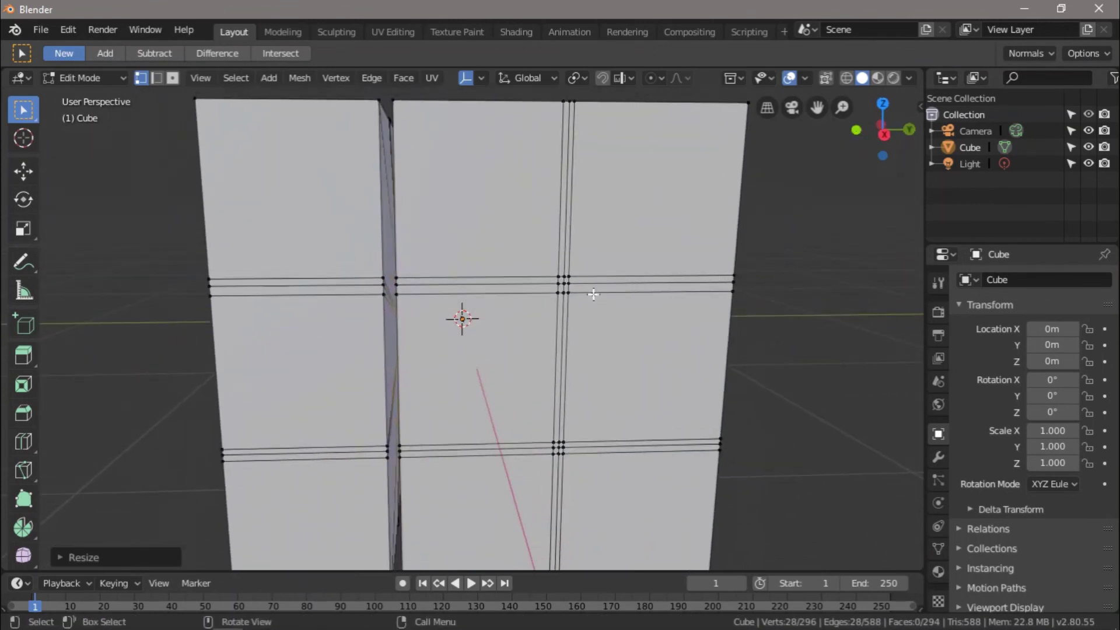
left_click(563, 282, "alt")
key("s")
left_click(558, 311)
Scale the middle edge loop of the upper horizontal trio down toward its centre to form a groove around the cube
middle_click_drag(578, 352, 609, 335, "shift")
left_click(350, 261, "alt")
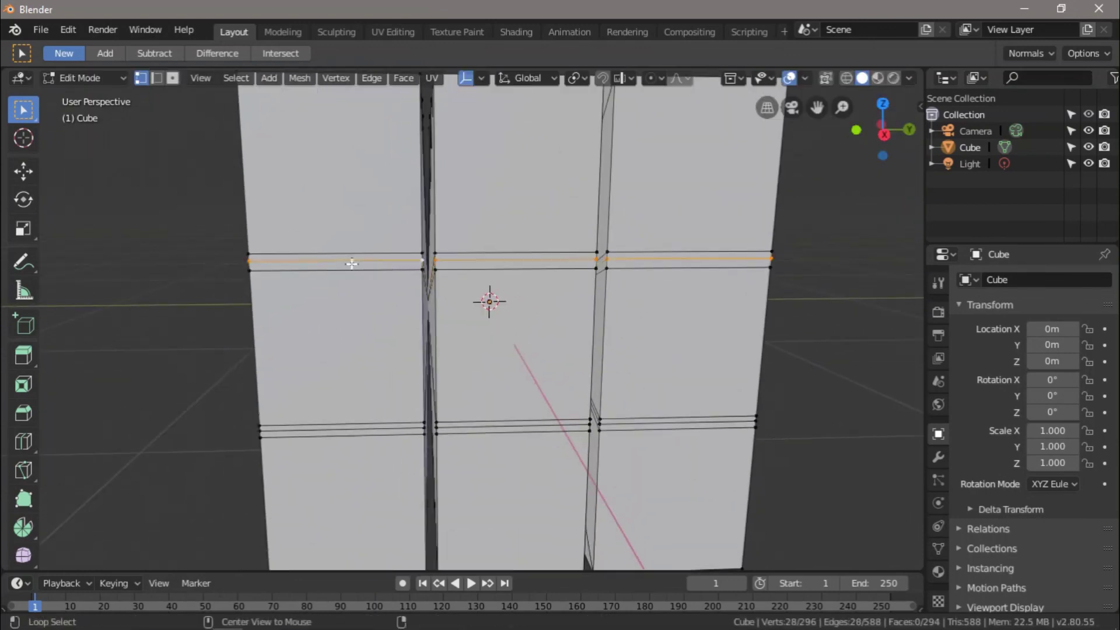
key("s")
left_click(500, 243)
Scale the middle edge loop of the lower horizontal trio down toward its centre to form a groove around the cube
middle_click_drag(688, 382, 641, 260, "shift")
left_click(475, 312, "alt")
key("s")
left_click(542, 258)
On the adjacent face crossing the X axis, scale the middle edge loop of the left vertical trio down to form a groove
middle_click_drag(543, 258, 425, 187)
left_click(425, 190, "alt")
key("s")
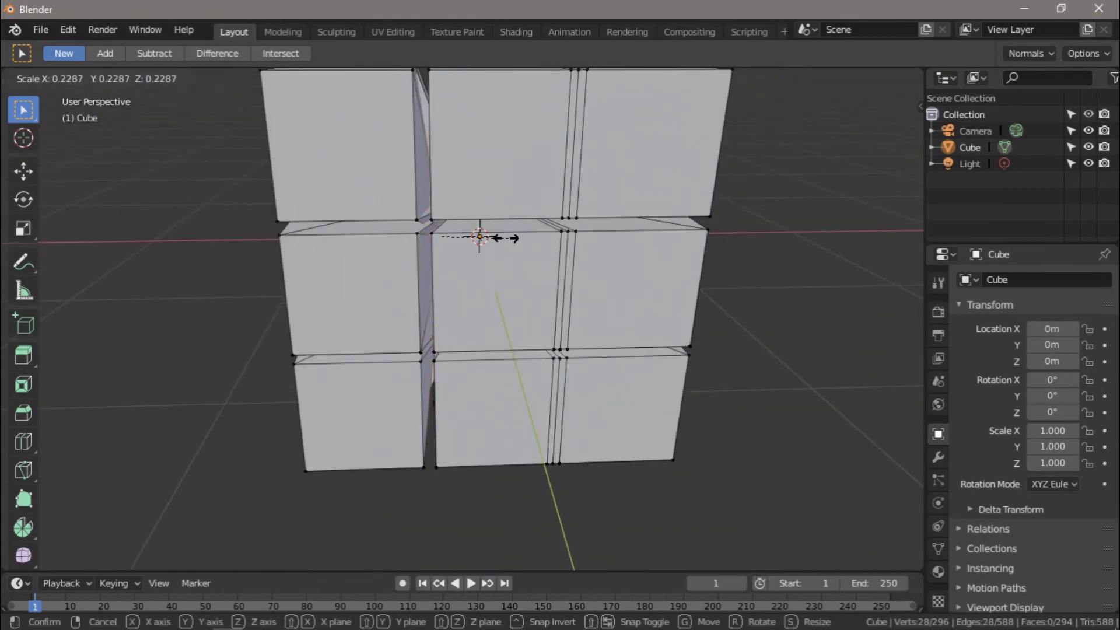
left_click(448, 234)
On the same face, scale the middle edge loop of the remaining vertical trio down to form the last groove, and check the whole cube
middle_click_drag(737, 214, 663, 218)
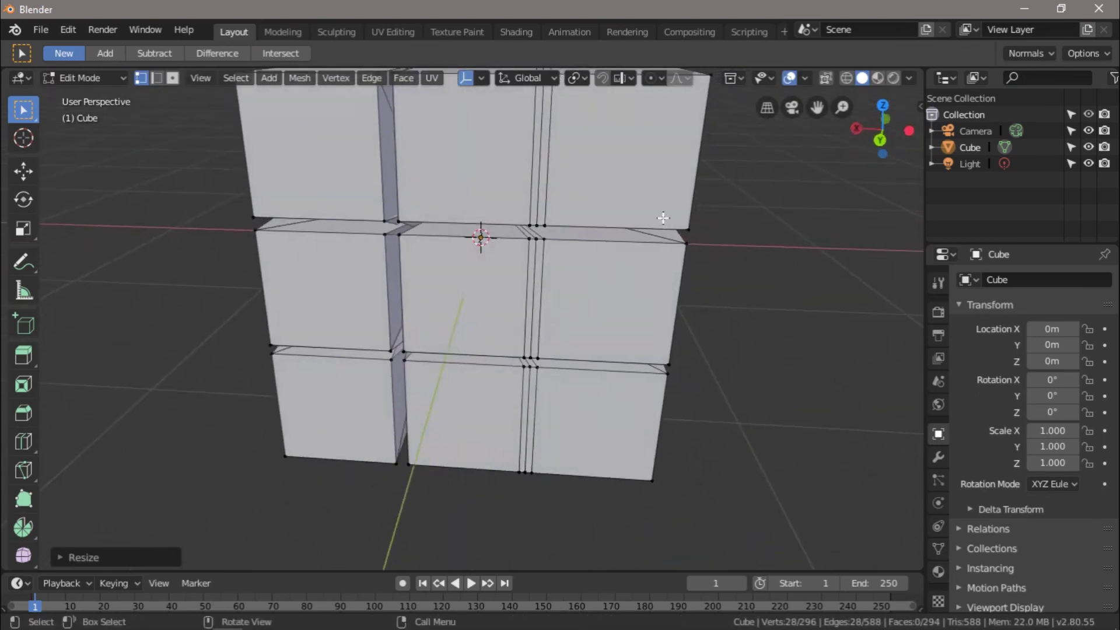
left_click(537, 206, "alt")
key("s")
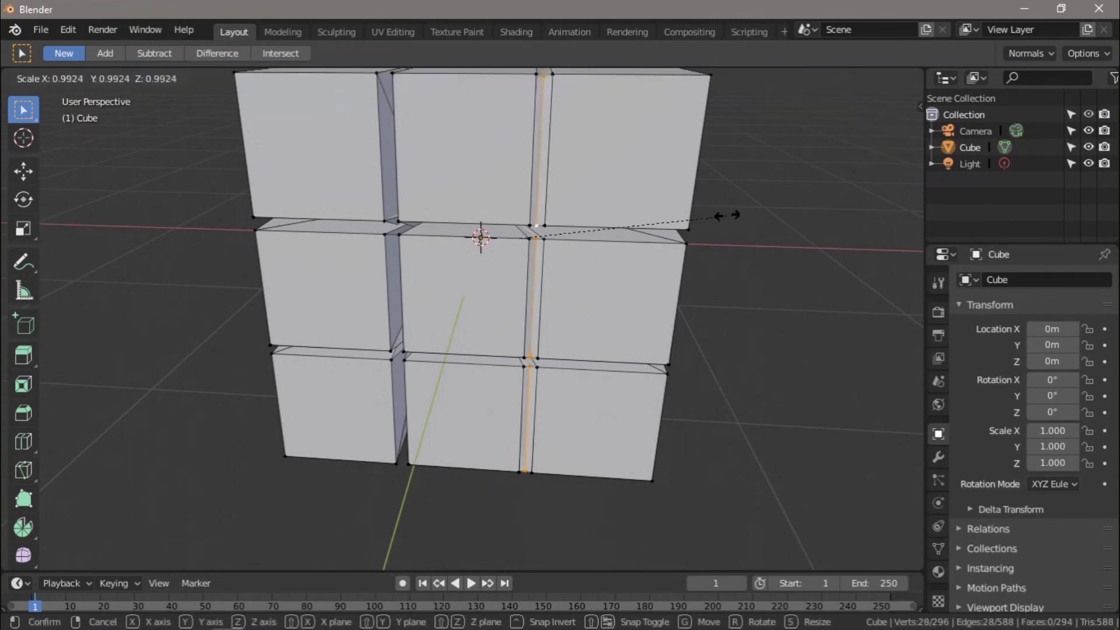
left_click(529, 237)
middle_click_drag(712, 218, 848, 218)
scroll(765, 225, "down", 5)
middle_click_drag(537, 233, 588, 233)
scroll(588, 233, "up", 3)
scroll(588, 233, "down", 1)
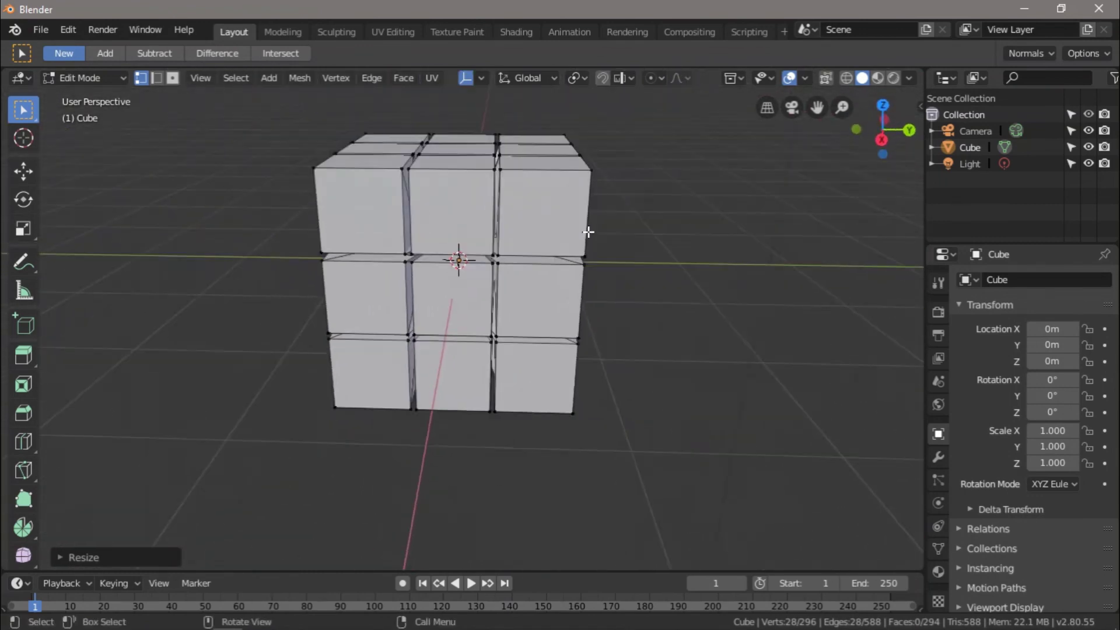
Try a Subdivision Surface modifier on the grooved cube, inspect the shape, and remove the modifier
scroll(589, 229, "up", 1)
middle_click_drag(590, 227, 786, 282)
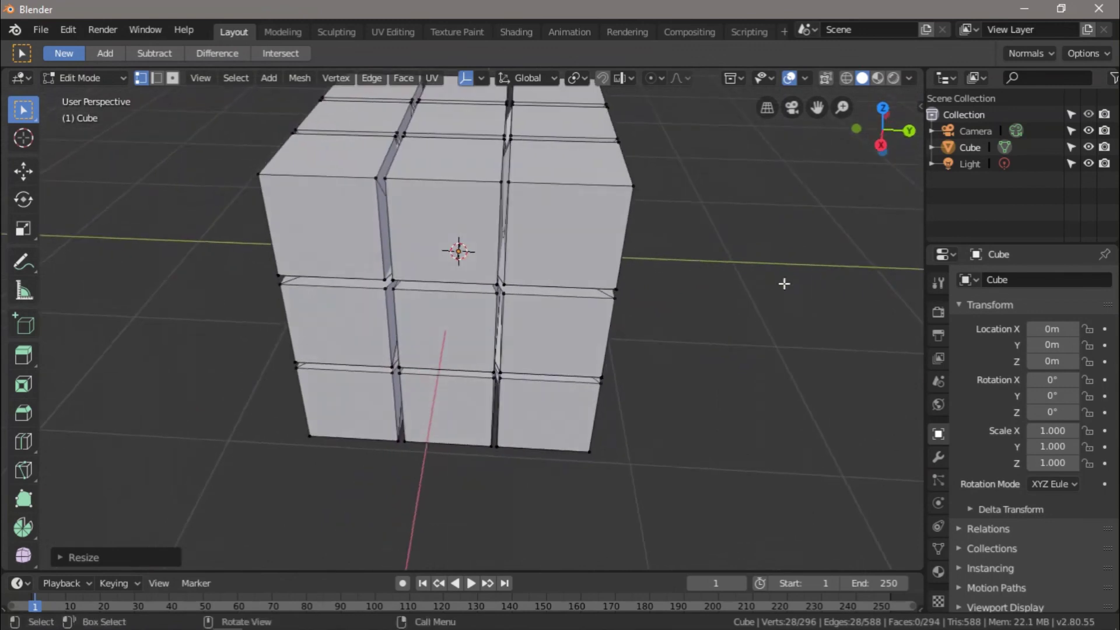
left_click(938, 457)
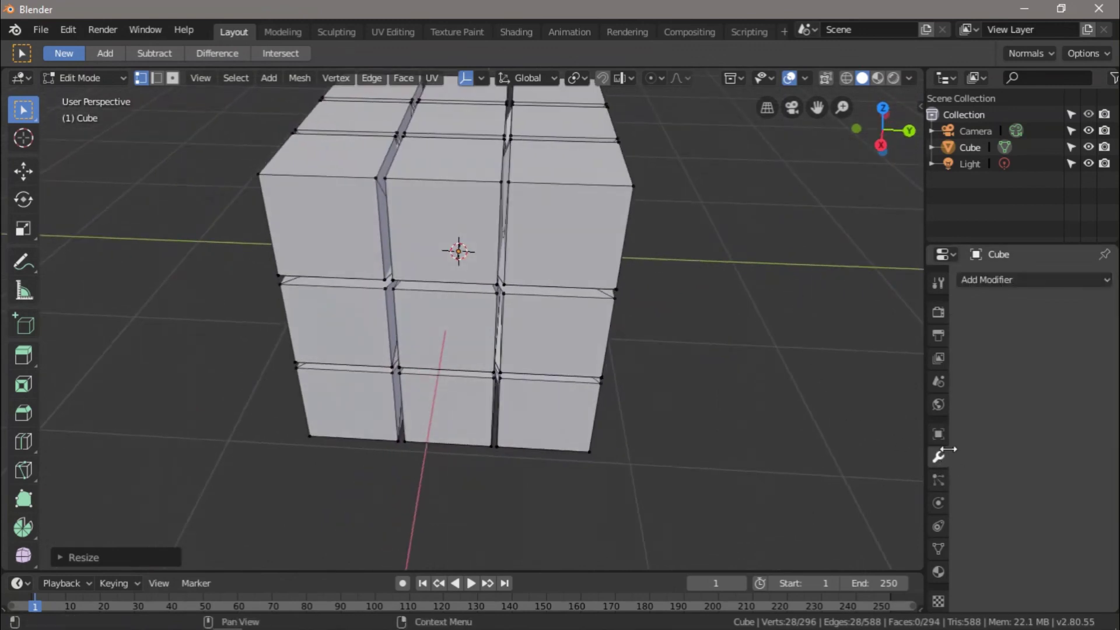
left_click(992, 281)
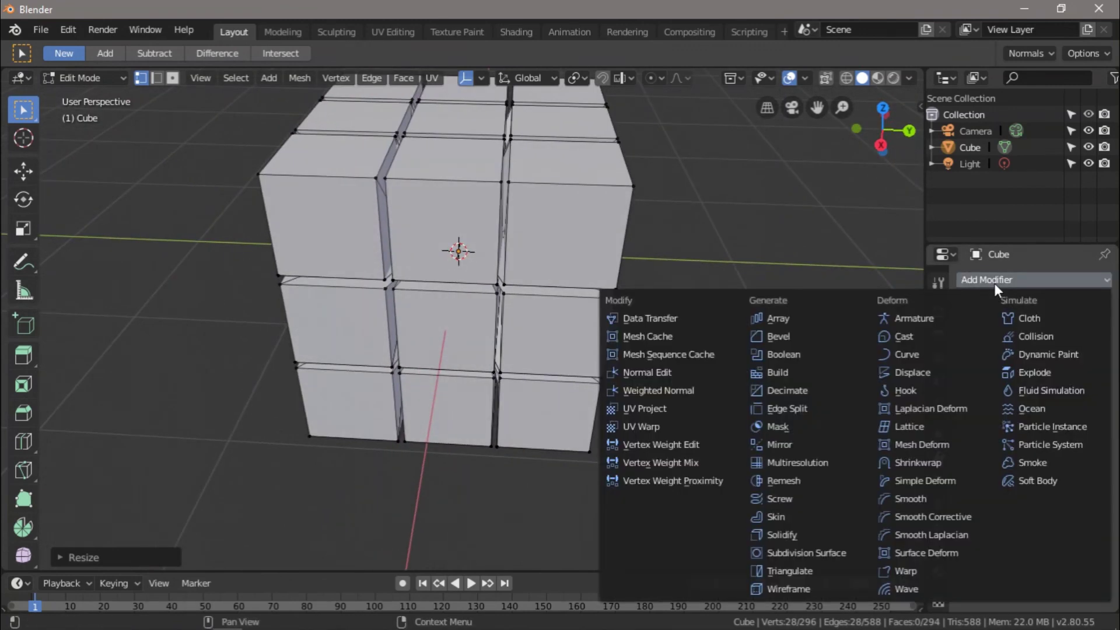
left_click(821, 555)
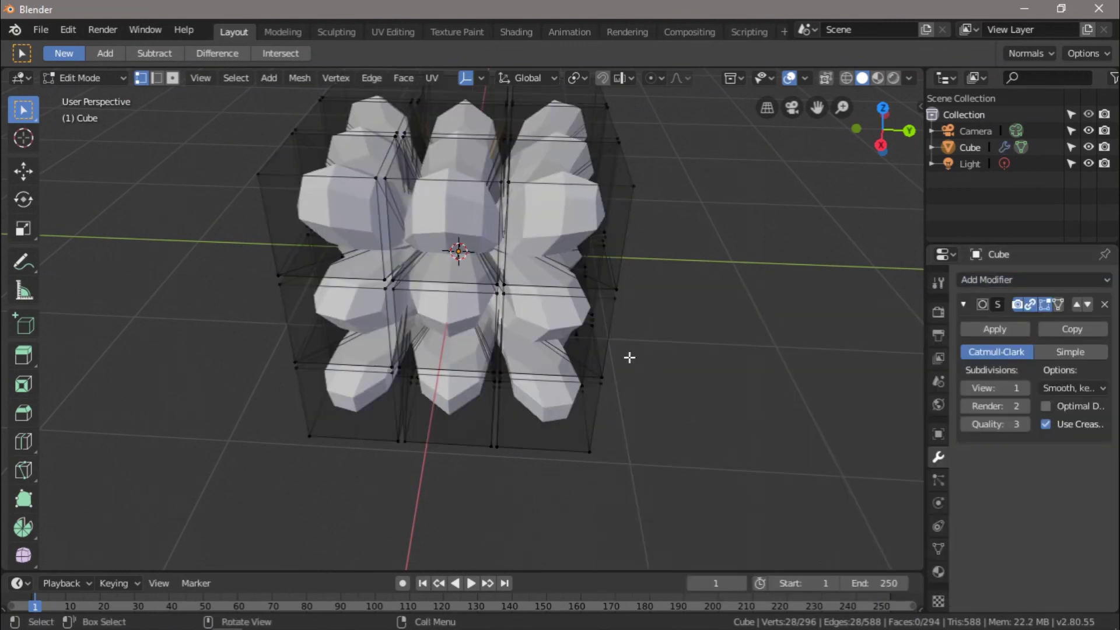
middle_click_drag(678, 316, 880, 397)
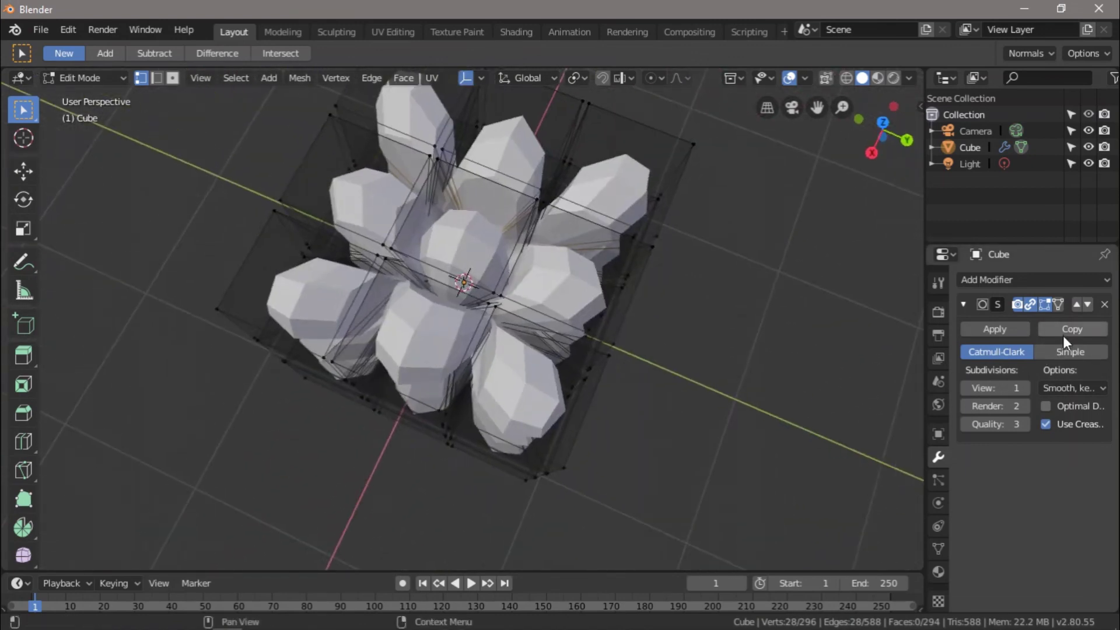
left_click(1104, 304)
In front orthographic view, add horizontal support loops close to the upper and lower edges of the top row of blocks
middle_click_drag(738, 390, 512, 483)
scroll(494, 302, "up", 4)
key("KP_1")
scroll(462, 367, "up", 2)
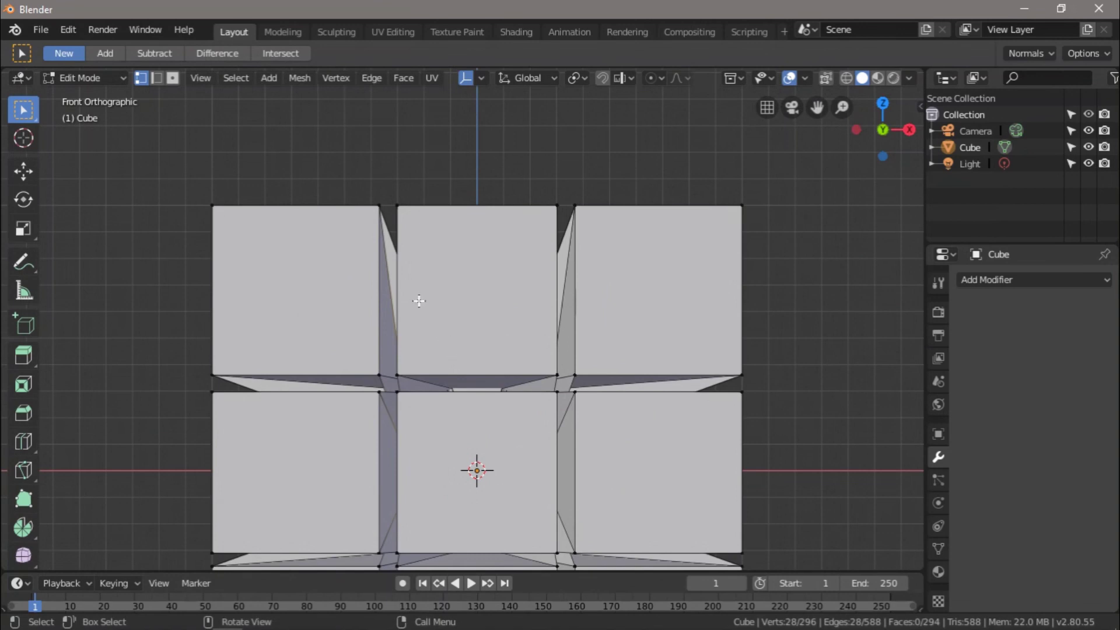
key("ctrl+r")
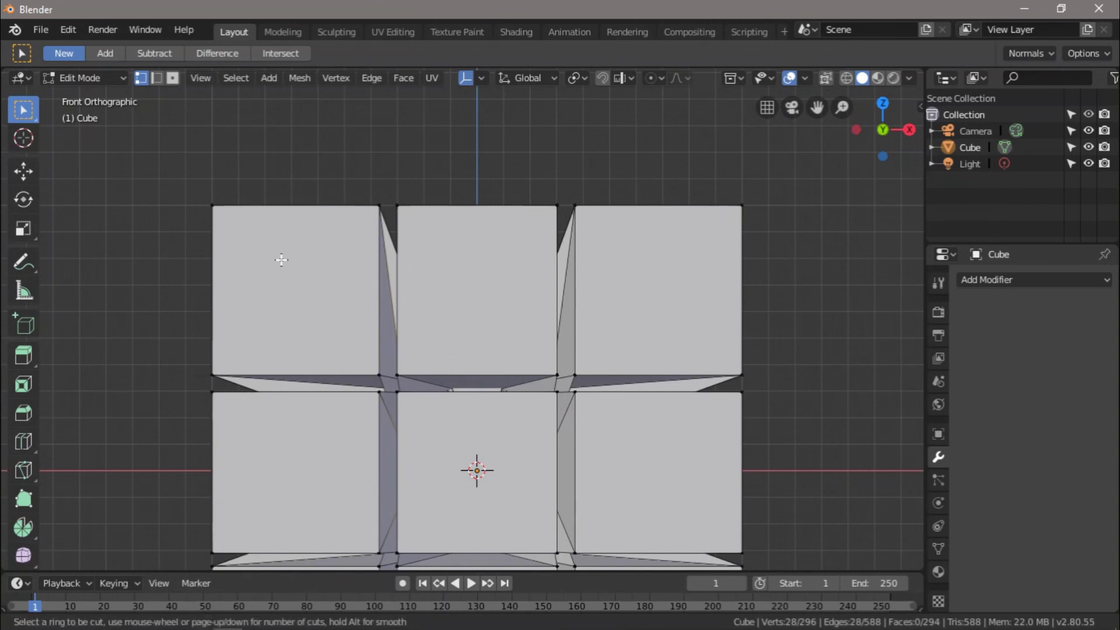
left_click(240, 244)
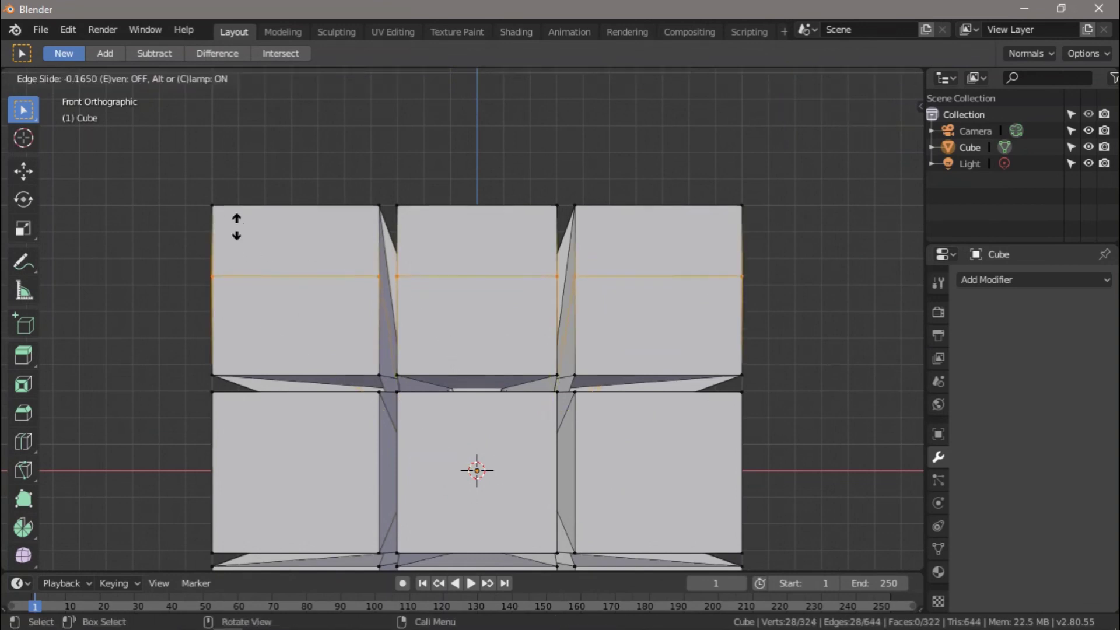
left_click(219, 165)
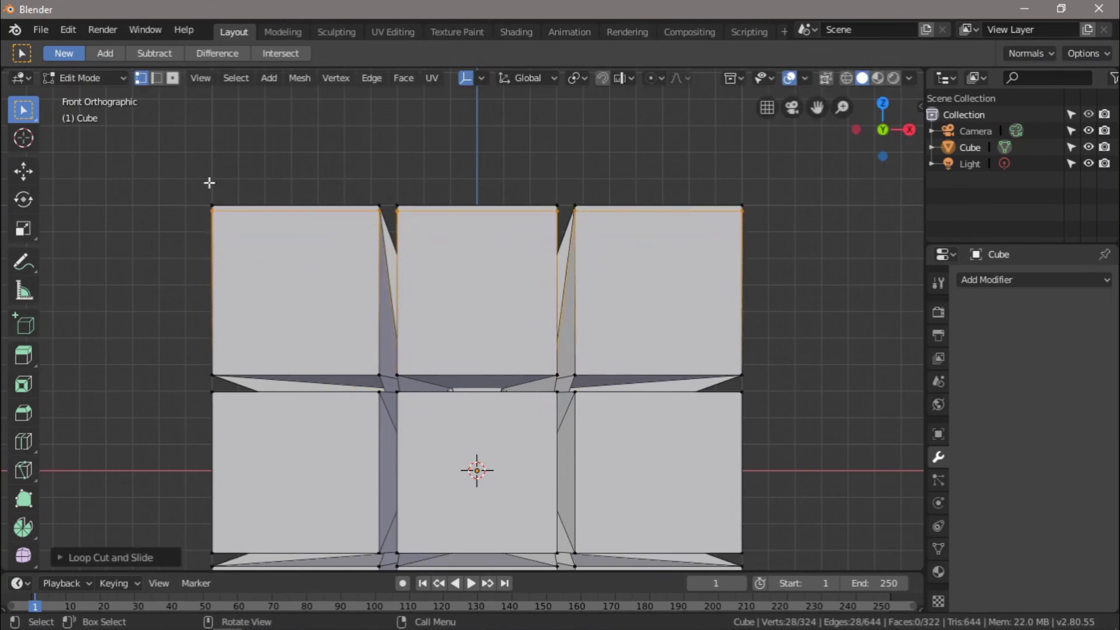
key("ctrl+r")
left_click(245, 303)
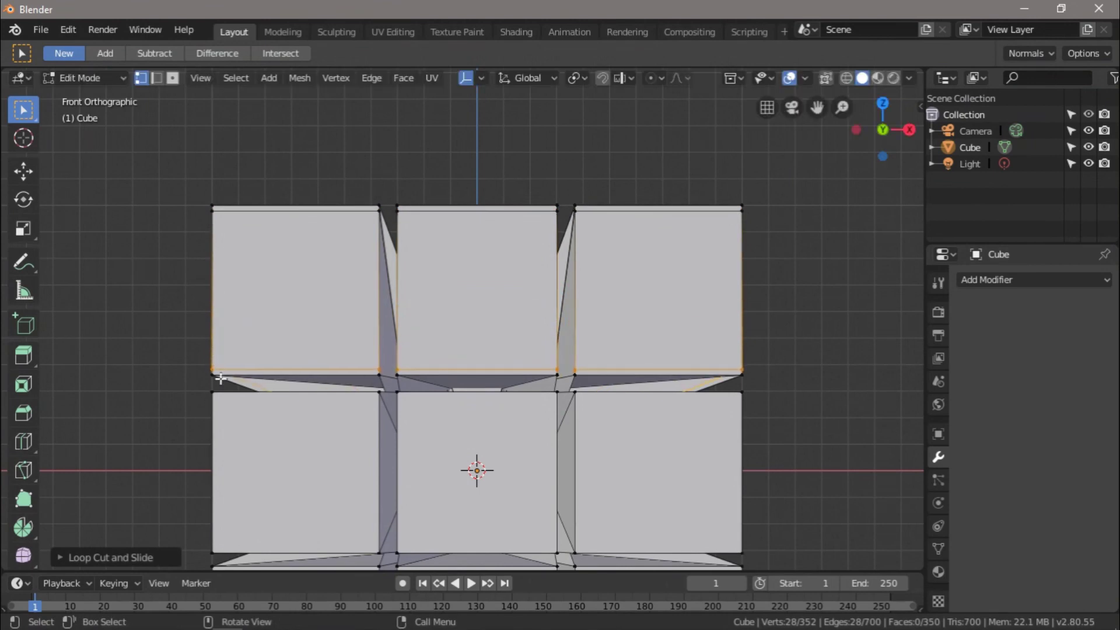
left_click(228, 371)
Add horizontal support loops close to the upper and lower edges of the middle row of blocks
middle_click_drag(270, 503, 247, 315, "shift")
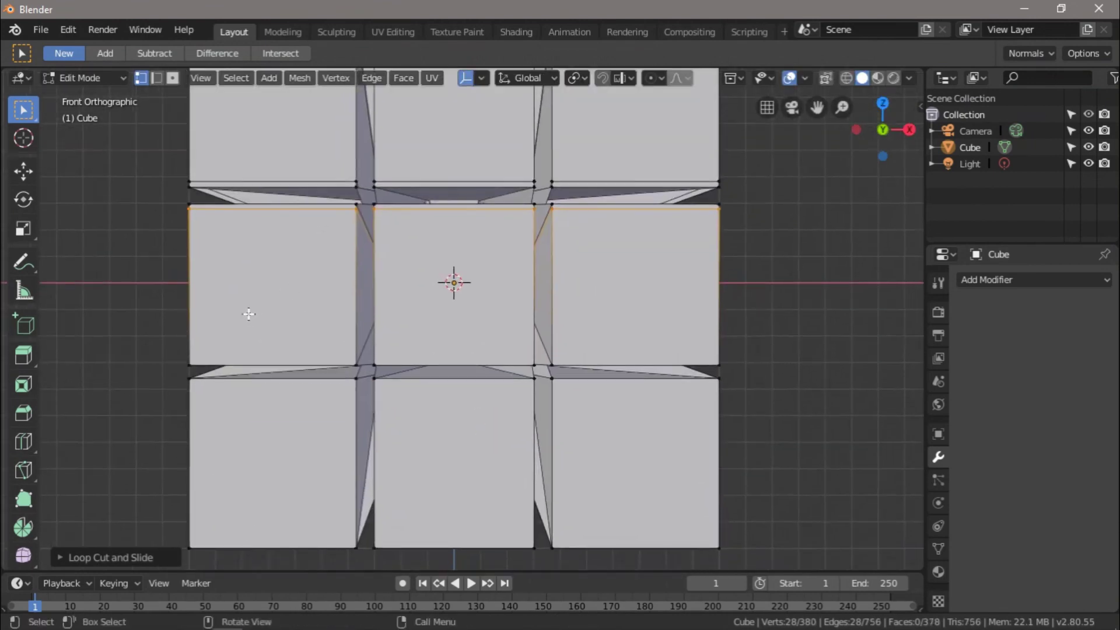
key("ctrl+r")
left_click(240, 315)
left_click(221, 397)
Add horizontal support loops close to the upper and lower edges of the bottom row of blocks
key("ctrl+r")
left_click(208, 430)
left_click(210, 350)
key("ctrl+r")
left_click(211, 461)
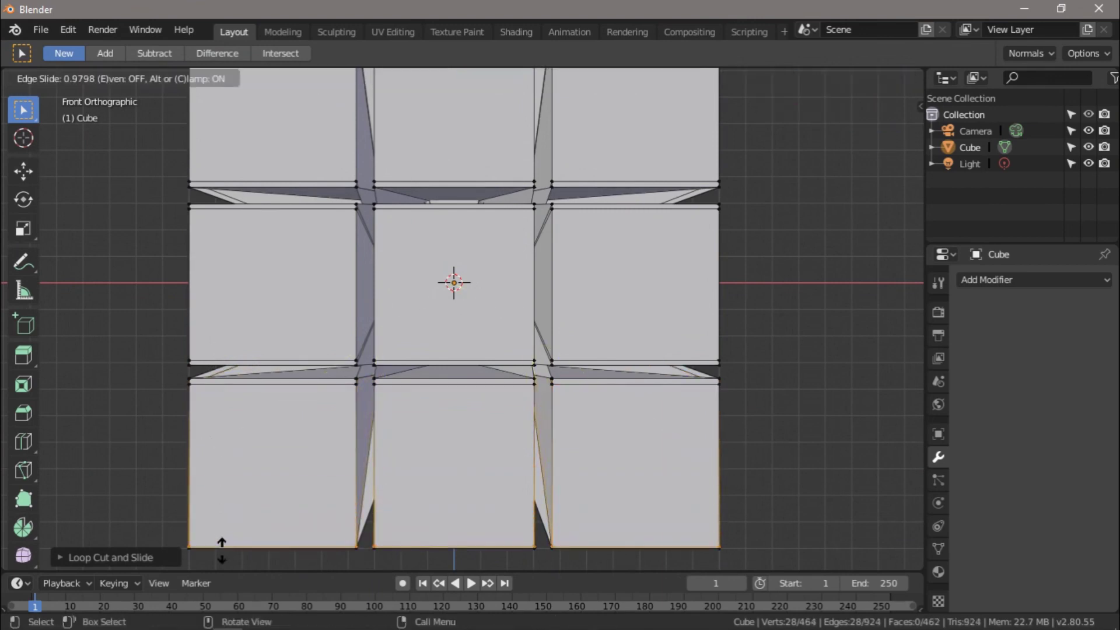
left_click(222, 545)
In front view, add vertical support loops close to both side edges of the left column of blocks
scroll(330, 408, "down", 1)
middle_click_drag(317, 271, 312, 440, "shift")
key("ctrl+r")
left_click(290, 253)
left_click(228, 275)
key("ctrl+r")
left_click(315, 288)
left_click(376, 293)
In front view, add vertical support loops close to both side edges of the middle column of blocks
key("ctrl+r")
left_click(445, 269)
left_click(386, 292)
key("ctrl+r")
left_click(493, 277)
left_click(554, 318)
In front view, add vertical support loops close to both side edges of the right column of blocks
key("ctrl+r")
left_click(575, 257)
left_click(630, 275)
key("ctrl+r")
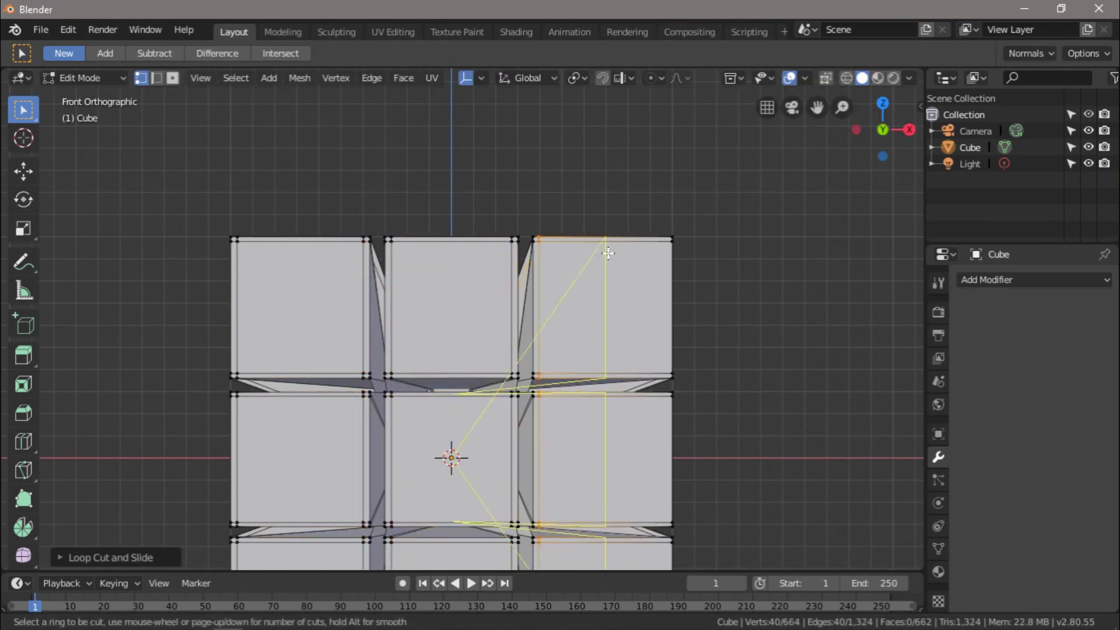
left_click(628, 271)
left_click(668, 297)
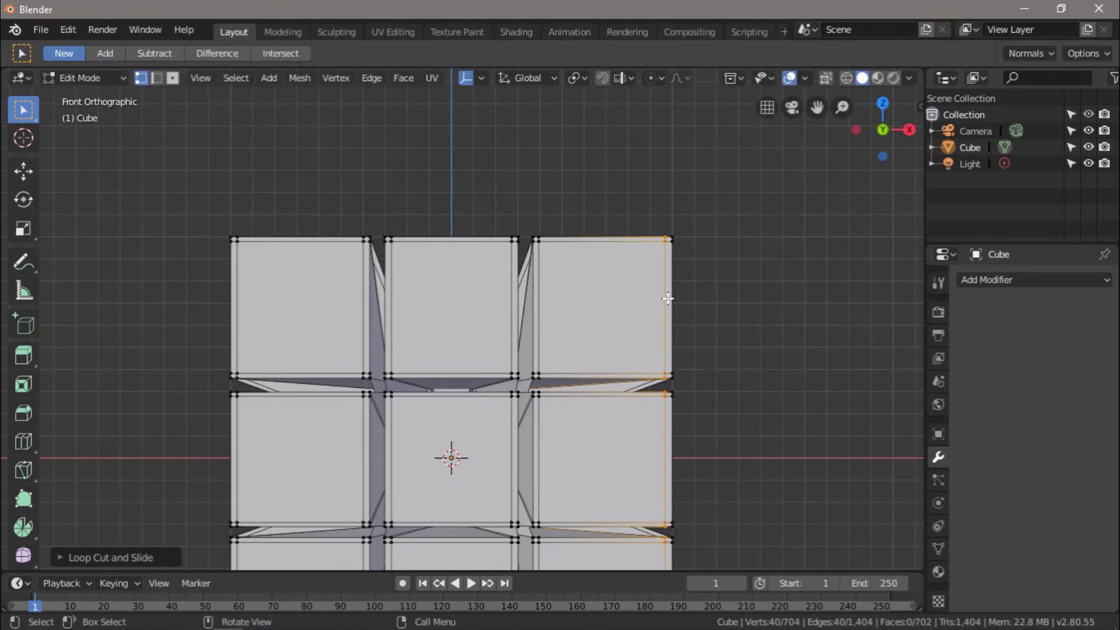
In right orthographic view, add vertical support loops close to both side edges of the left column of blocks
key("KP_3")
key("ctrl+r")
left_click(268, 266)
left_click(202, 287)
key("ctrl+r")
left_click(329, 288)
left_click(394, 286)
In right orthographic view, add vertical support loops close to both side edges of the middle column of blocks
key("ctrl+r")
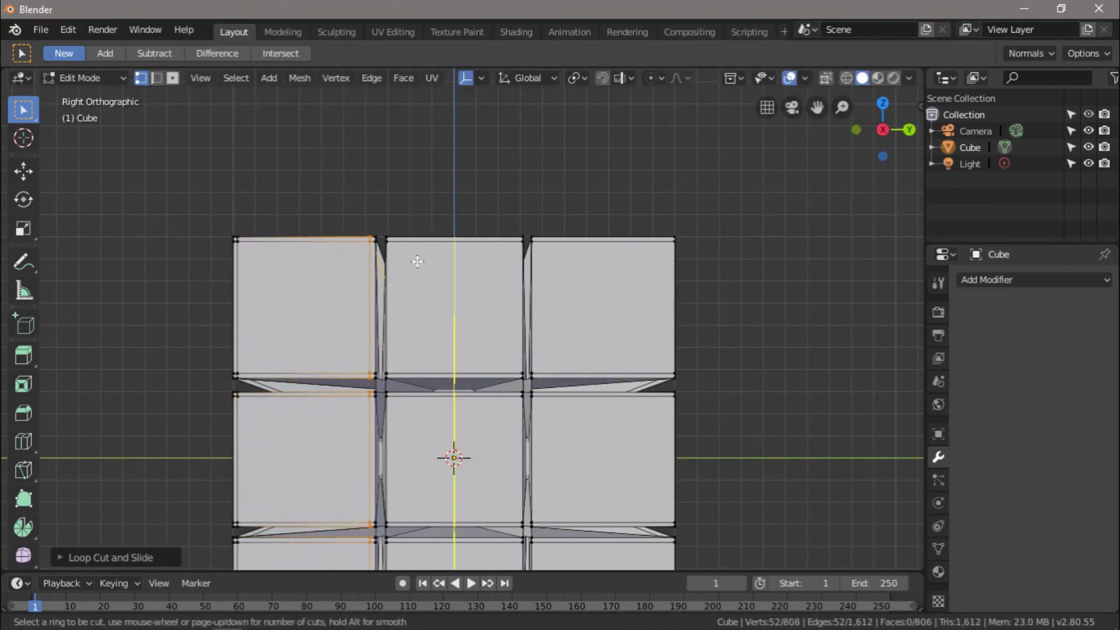
left_click(418, 258)
left_click(354, 265)
key("ctrl+r")
left_click(482, 257)
left_click(543, 301)
In right orthographic view, add vertical support loops close to both side edges of the right column of blocks
key("ctrl+r")
left_click(590, 260)
left_click(523, 274)
key("ctrl+r")
left_click(687, 287)
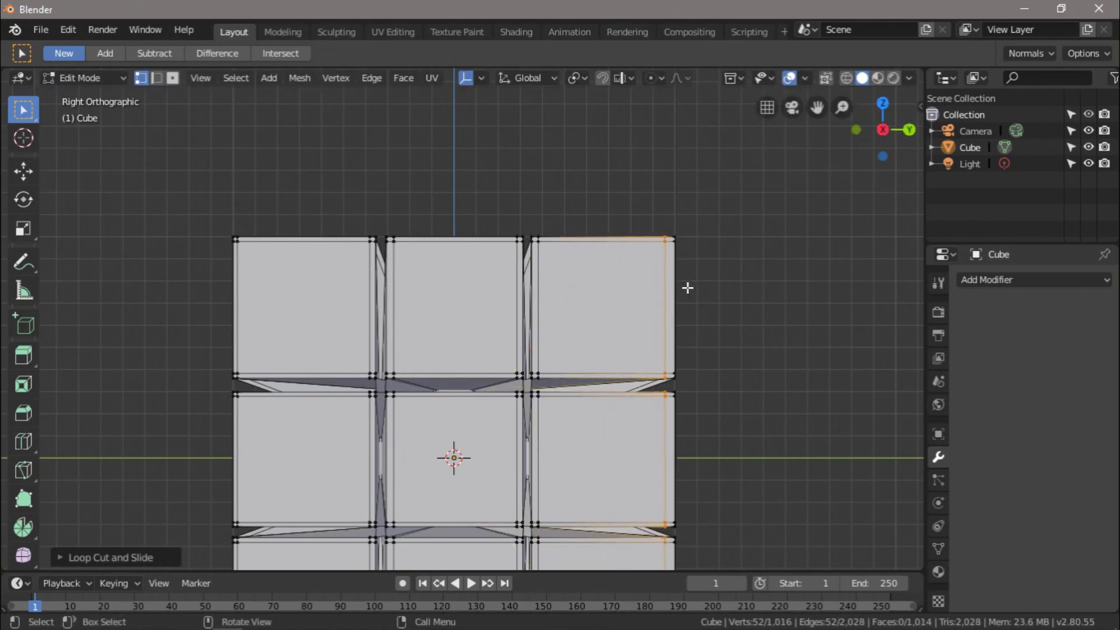
Add a Catmull-Clark Subdivision Surface modifier to the cube and set its viewport subdivisions to 2
middle_click_drag(723, 266, 800, 313)
scroll(717, 317, "down", 5)
middle_click_drag(715, 317, 743, 353)
left_click(1020, 281)
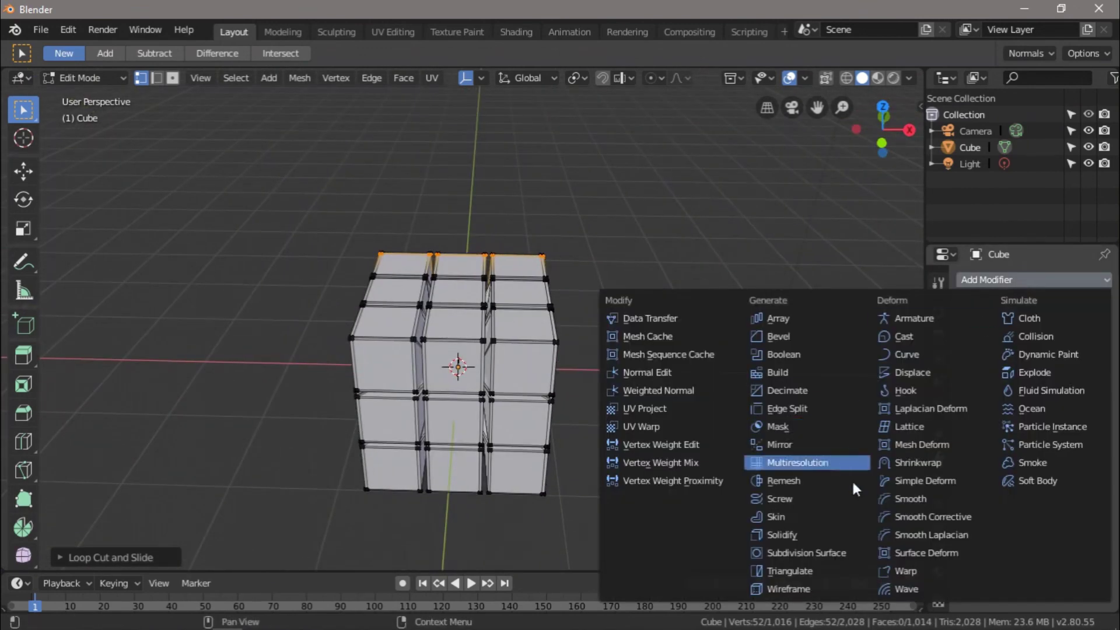
left_click(792, 552)
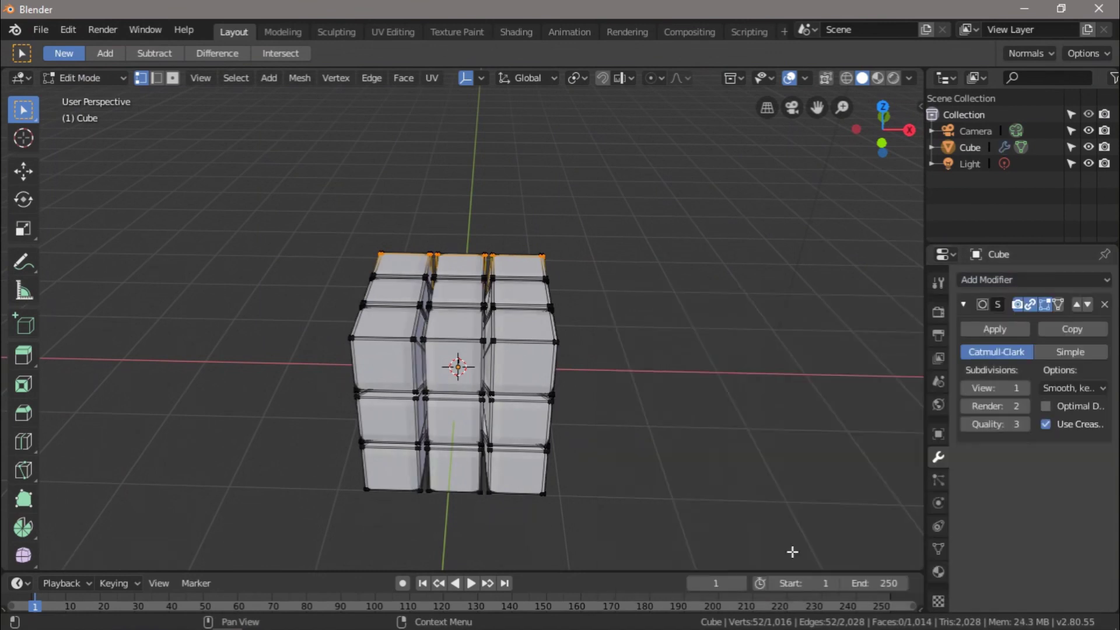
scroll(491, 462, "up", 3)
middle_click_drag(490, 462, 562, 507)
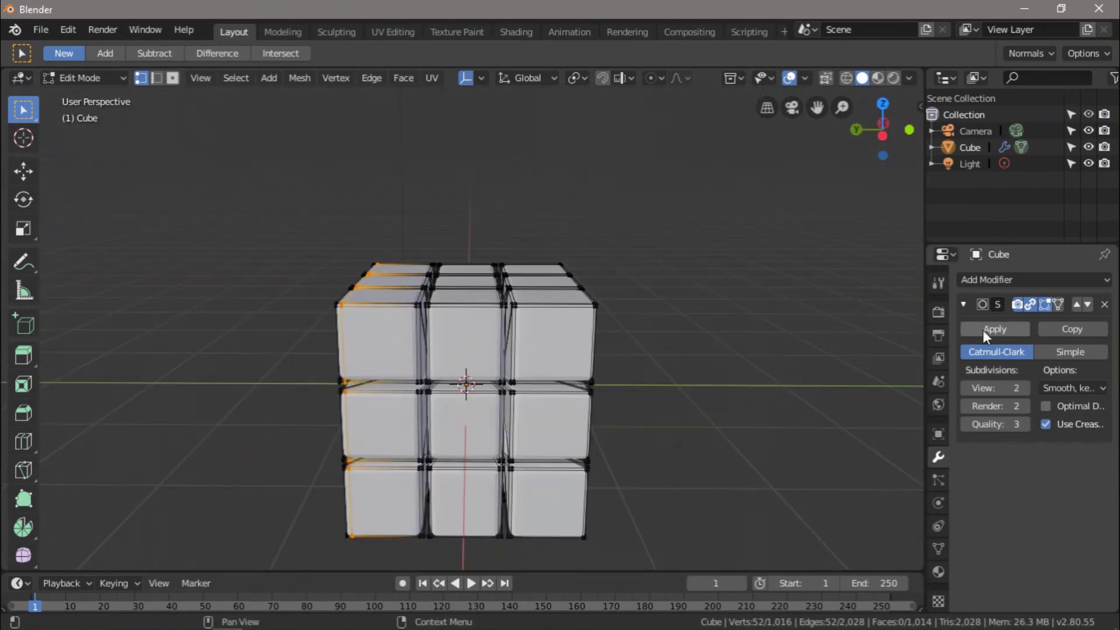
Switch the cube to Object Mode and apply the Subdivision Surface modifier
left_click(983, 330)
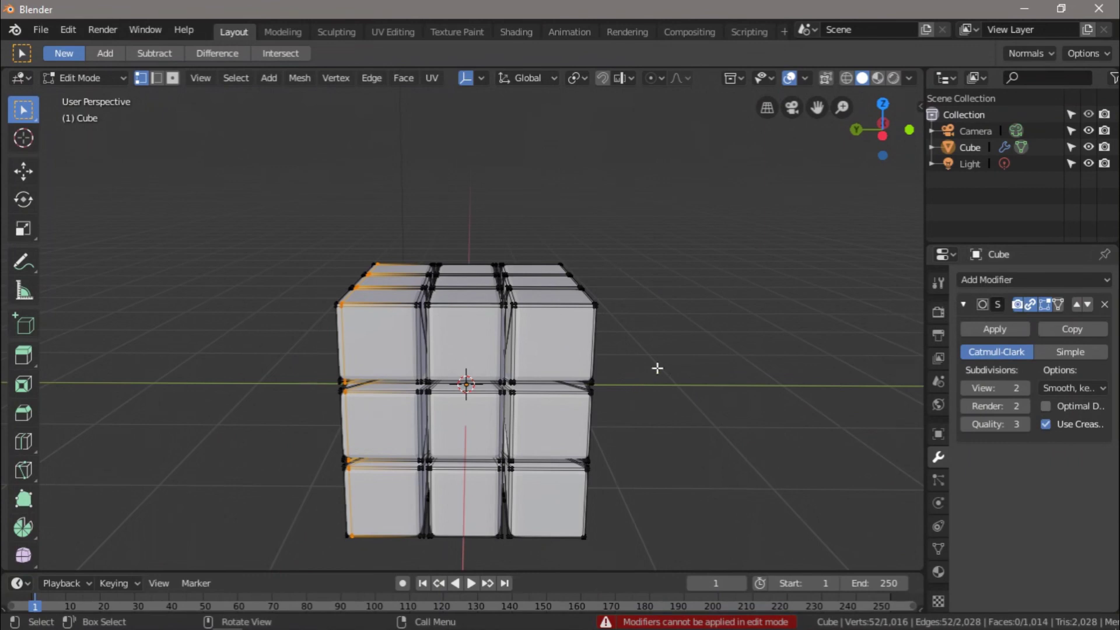
key("Tab")
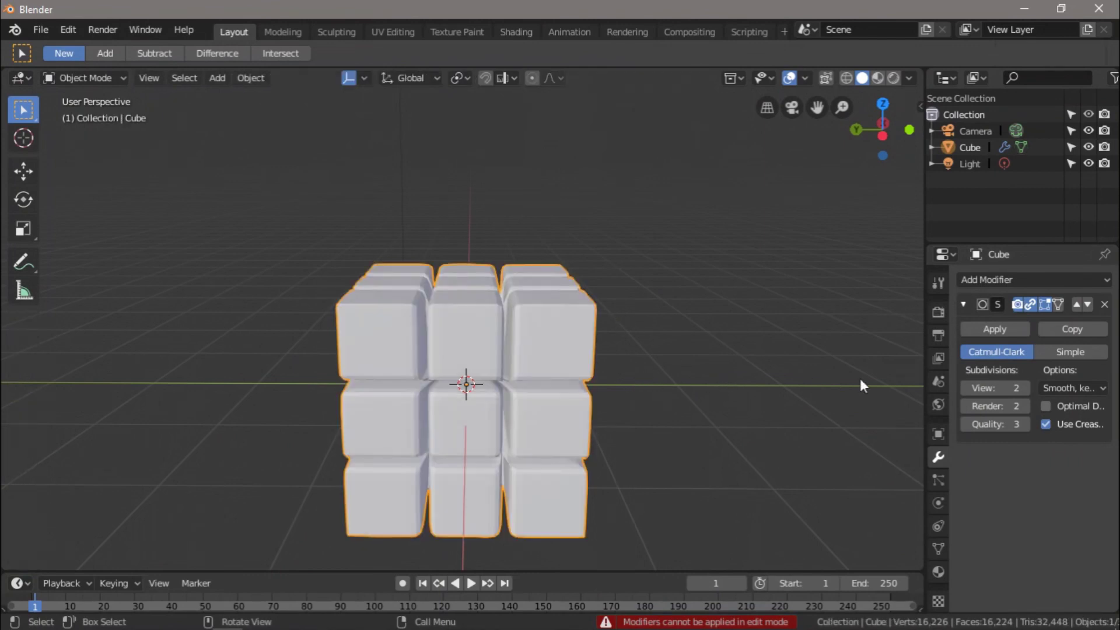
left_click(978, 334)
middle_click_drag(443, 292, 515, 213)
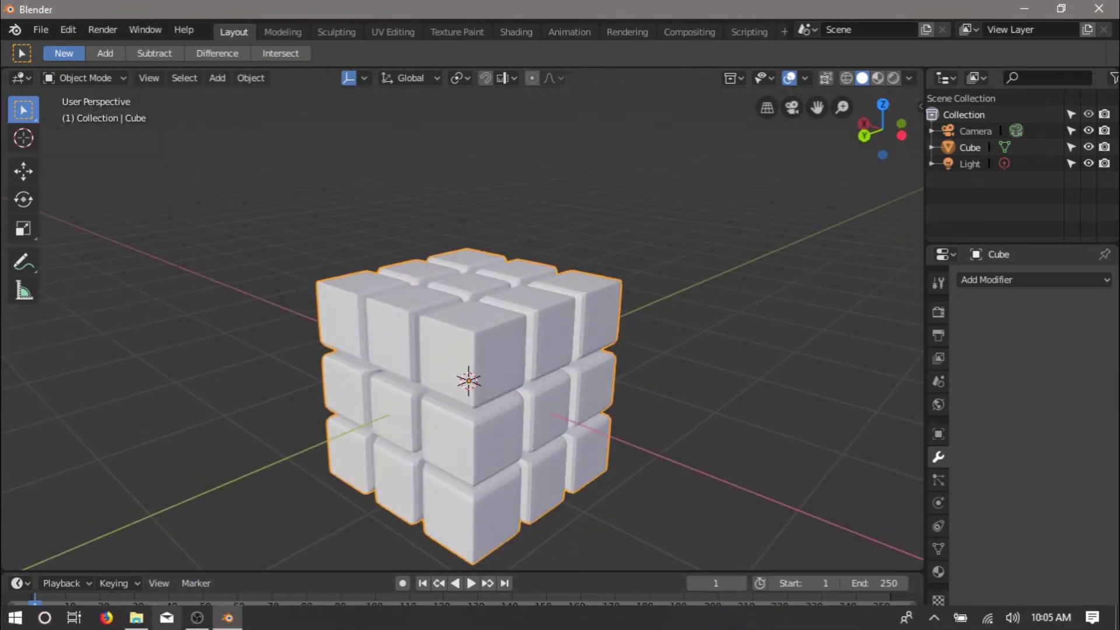
left_click(197, 618)
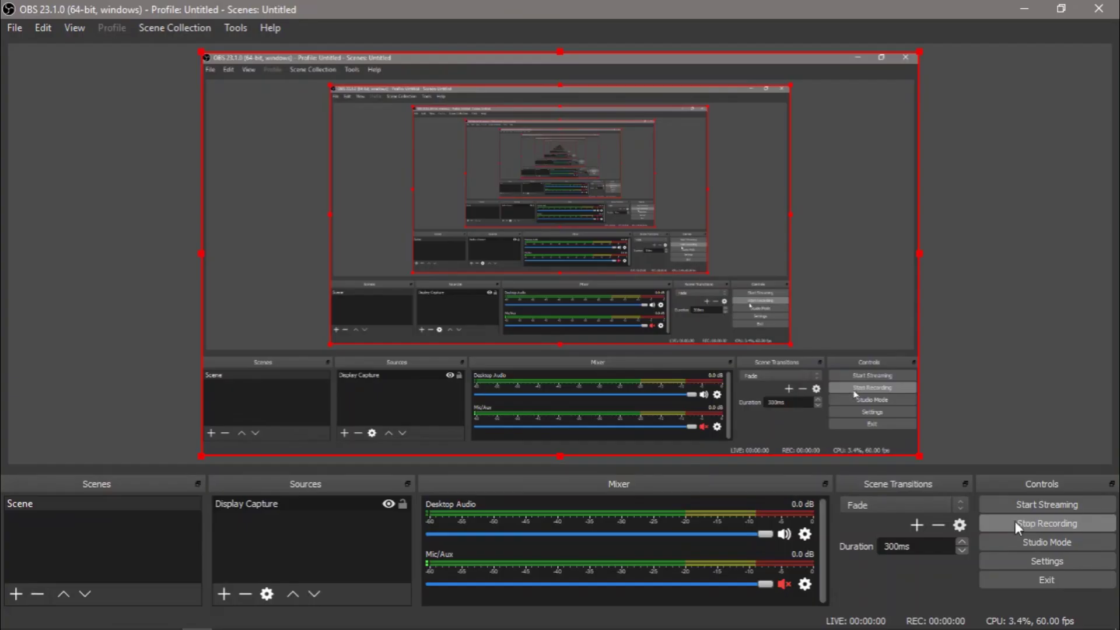
left_click(1024, 9)
middle_click_drag(578, 330, 500, 357)
key("Tab")
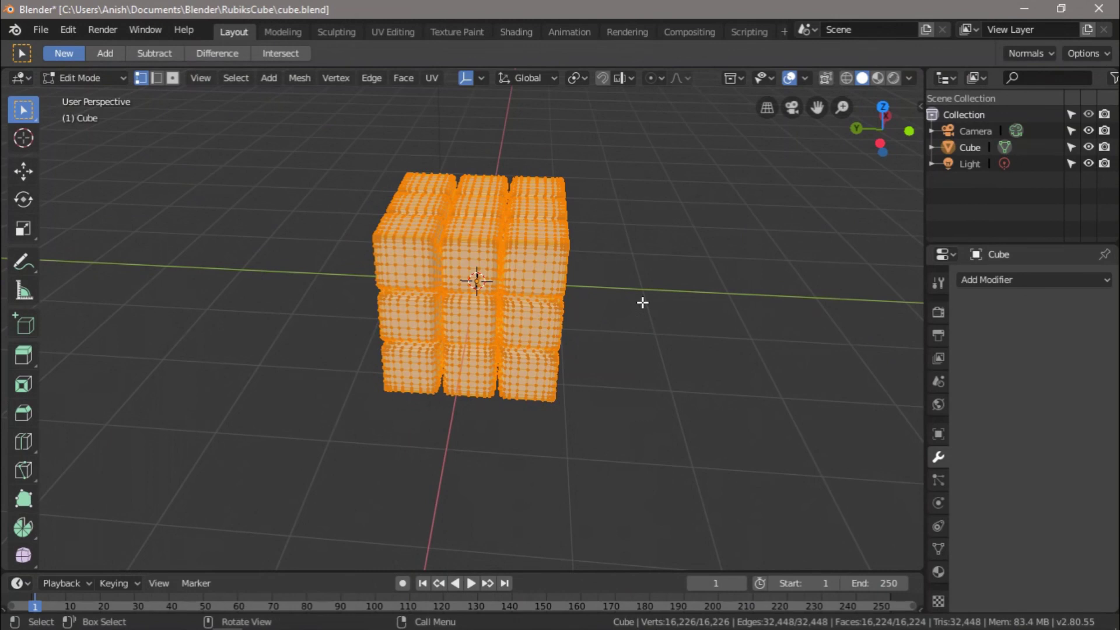
key("Tab")
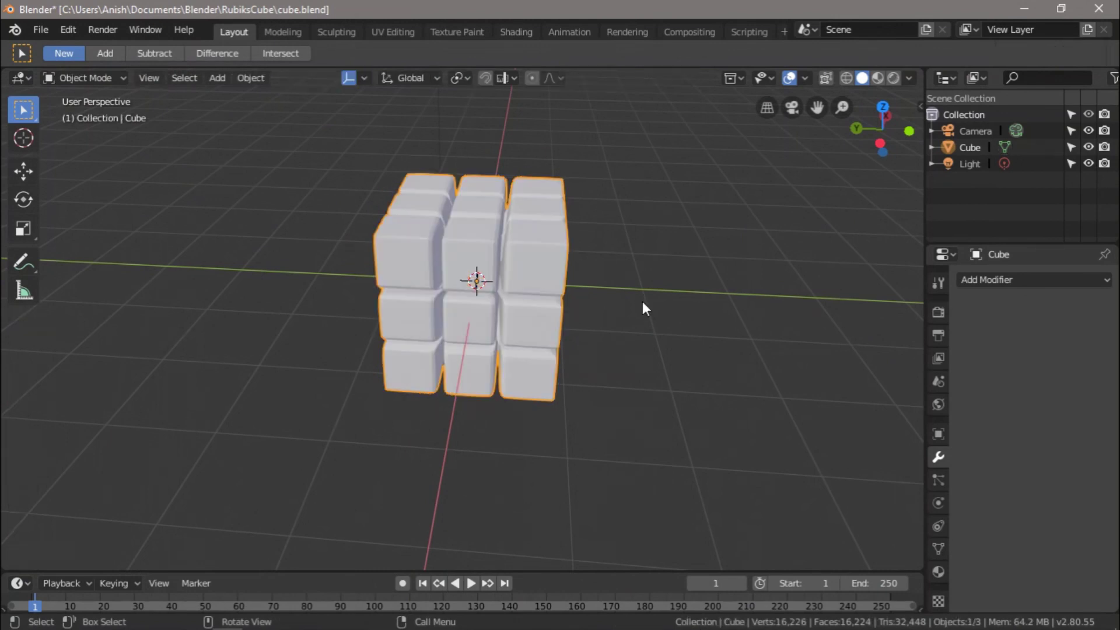
Add a new cube mesh to the scene and move it clear of the Rubik's cube, beside it
key("shift+a")
mouse_move(638, 303)
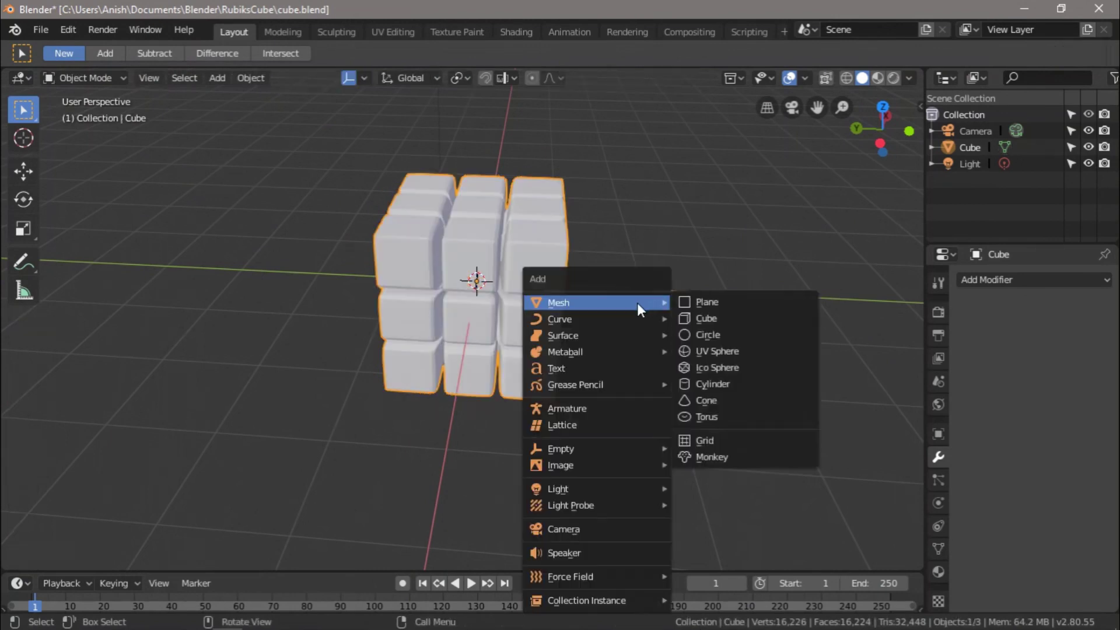
left_click(706, 319)
key("g")
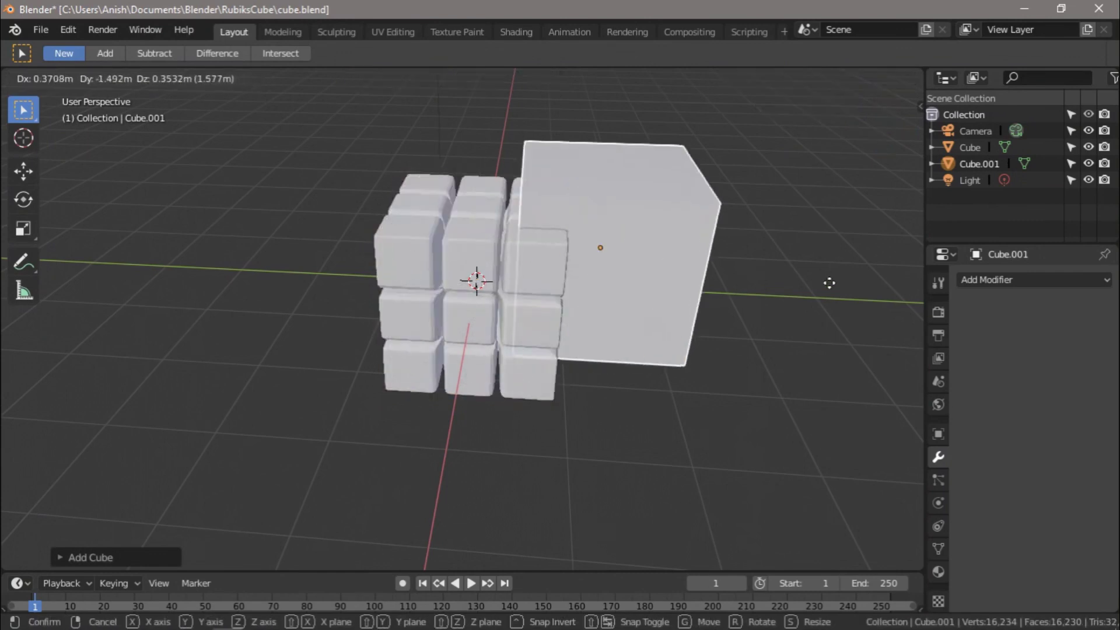
left_click(18, 329)
middle_click_drag(486, 432, 634, 429)
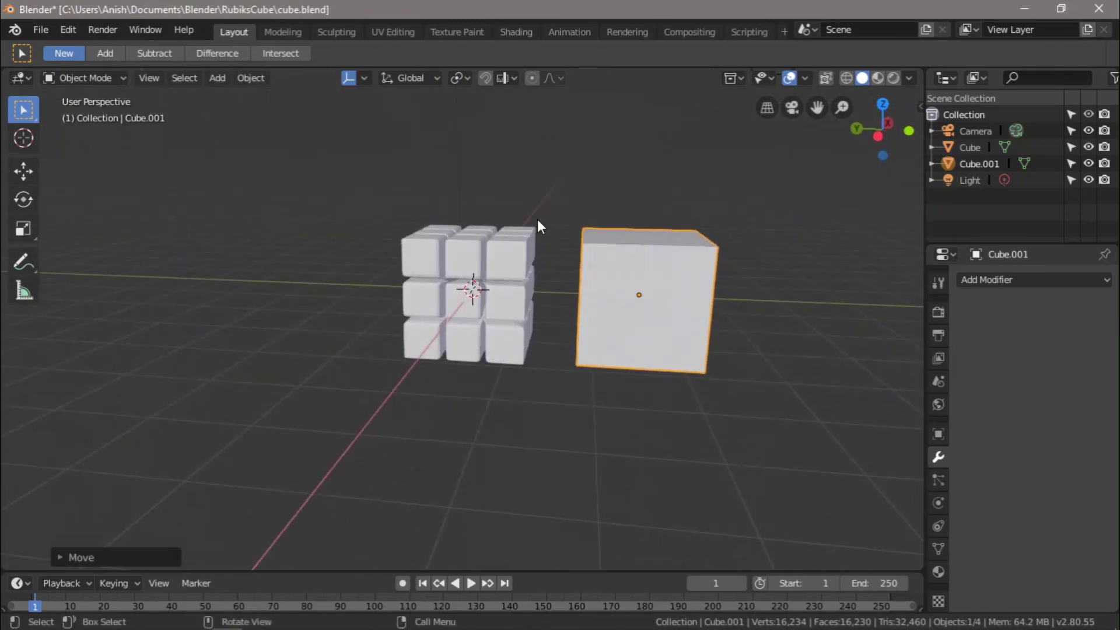
Switch to the UV Editing workspace and examine the new plain cube's UV layout alongside its faces in the 3D view
left_click(402, 32)
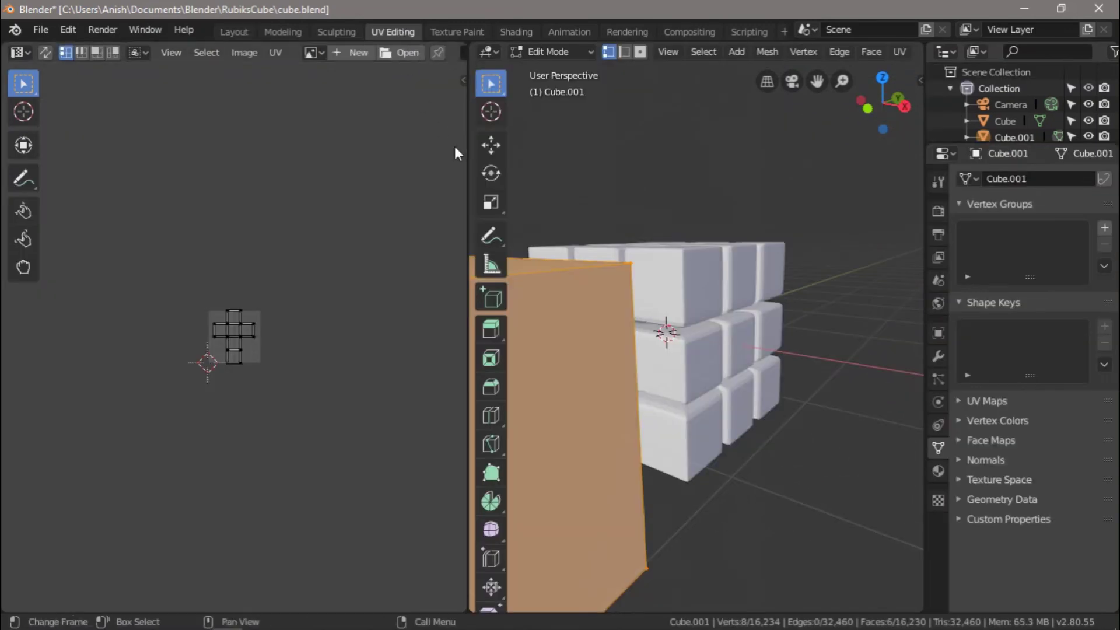
scroll(304, 371, "up", 5)
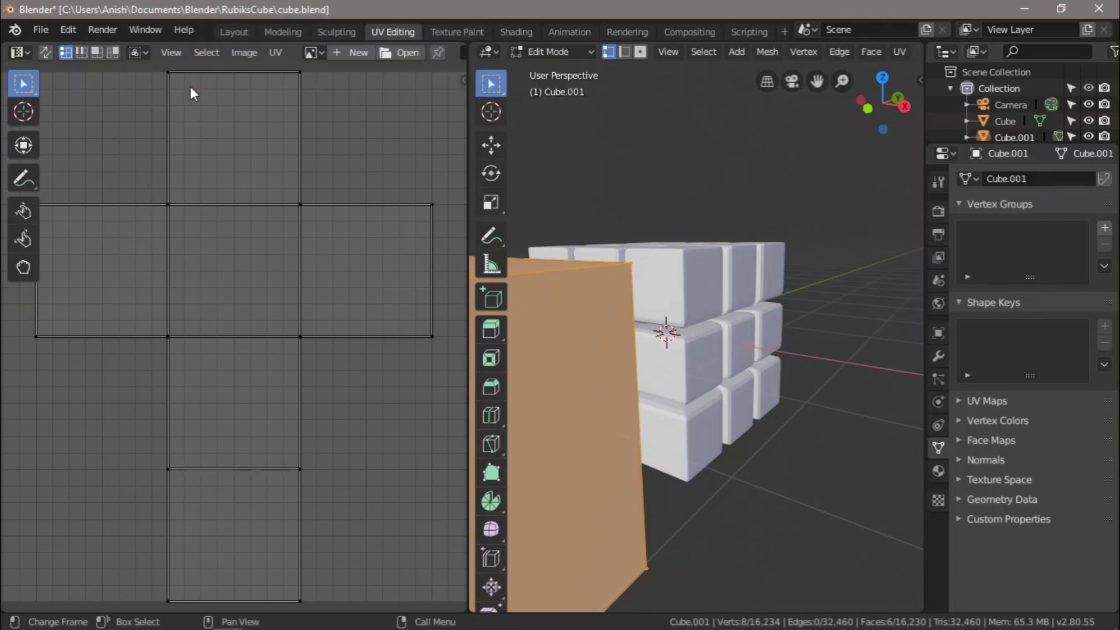
middle_click_drag(712, 550, 595, 527)
scroll(607, 526, "down", 2)
scroll(657, 529, "down", 1)
scroll(657, 528, "down", 1)
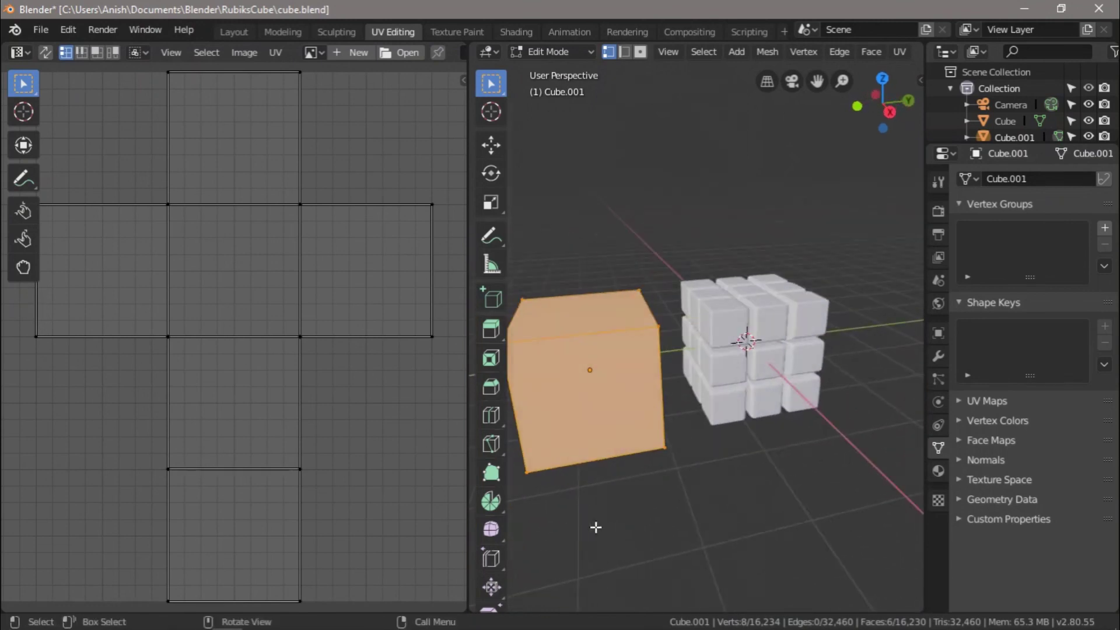
scroll(612, 500, "up", 2)
middle_click_drag(765, 485, 604, 442)
scroll(604, 442, "down", 6)
middle_click_drag(646, 392, 798, 457)
scroll(636, 464, "up", 1)
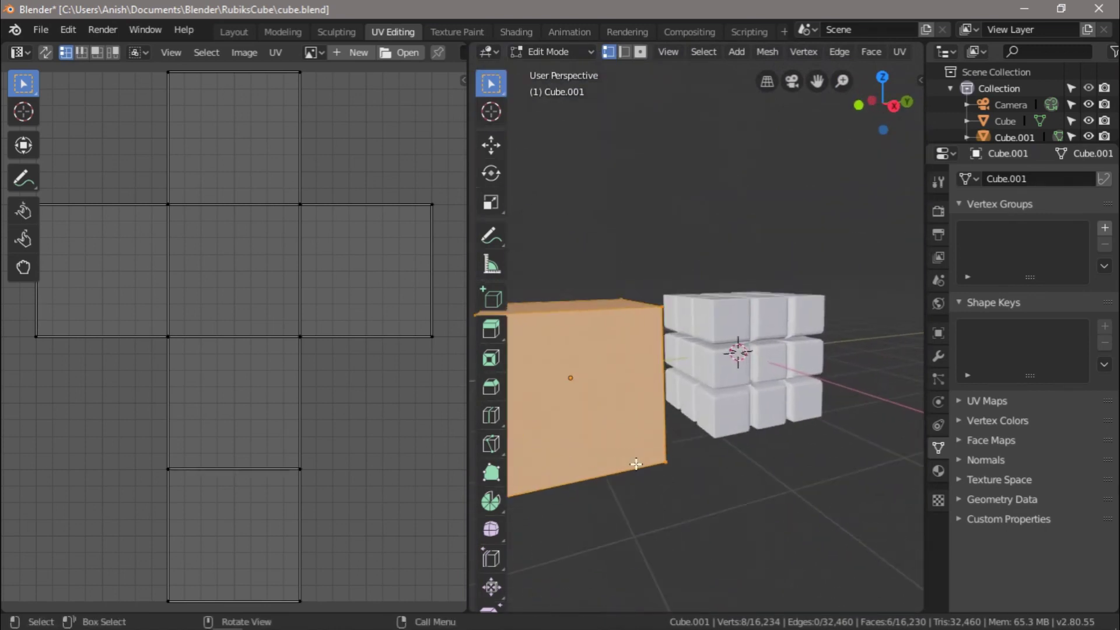
middle_click_drag(633, 396, 623, 419)
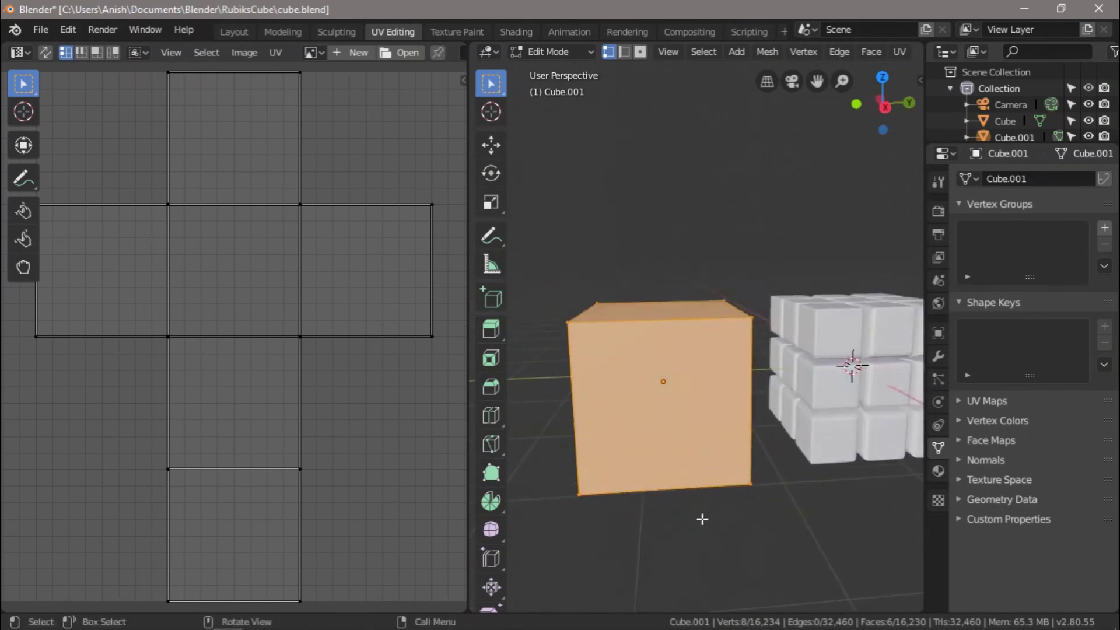
Deselect all of the plain cube's geometry, switch the mesh to edge selection mode, and fit the UV grid in view
left_click(676, 512)
middle_click_drag(639, 500, 618, 513)
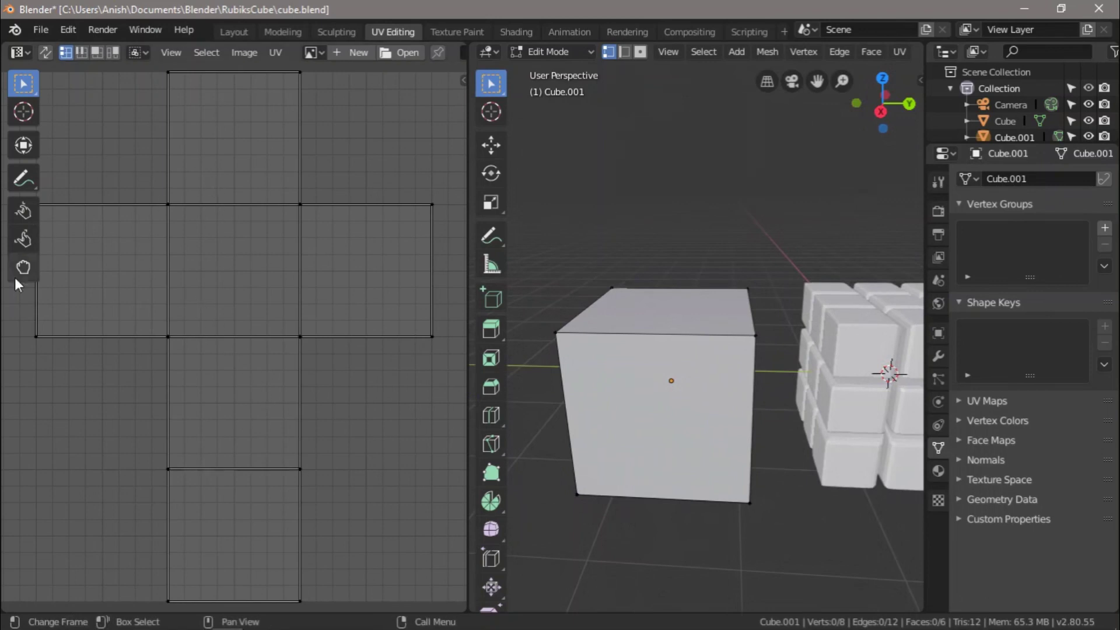
middle_click_drag(661, 511, 745, 543)
key("2")
key("Home")
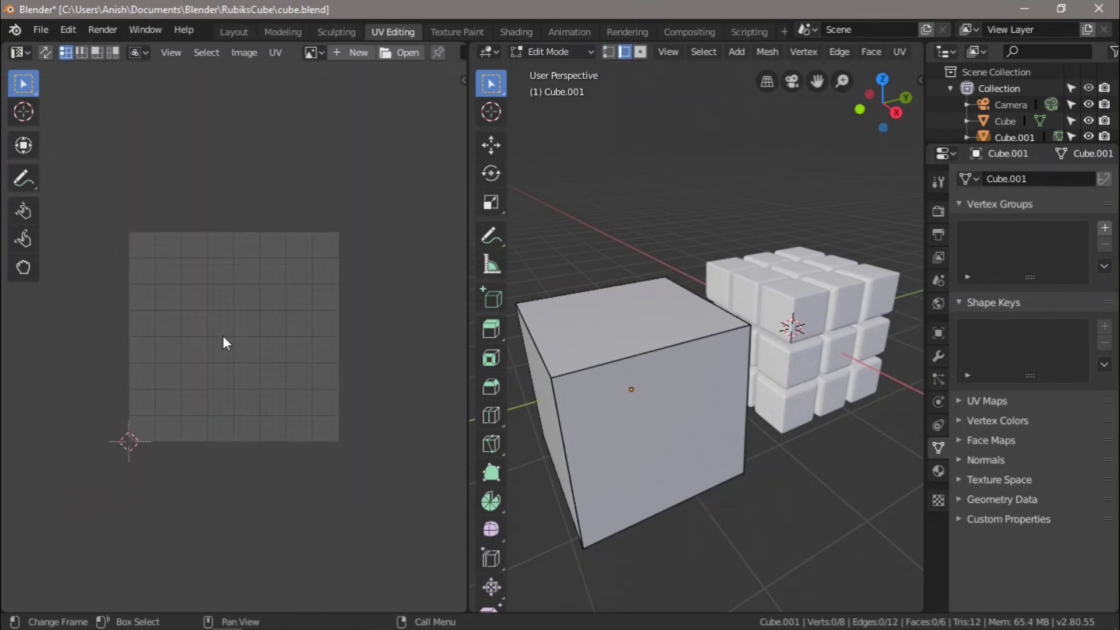
Select the upper, lower and one vertical edge of the plain cube's front face and mark them as seams
left_click(601, 370)
middle_click_drag(725, 526, 725, 506)
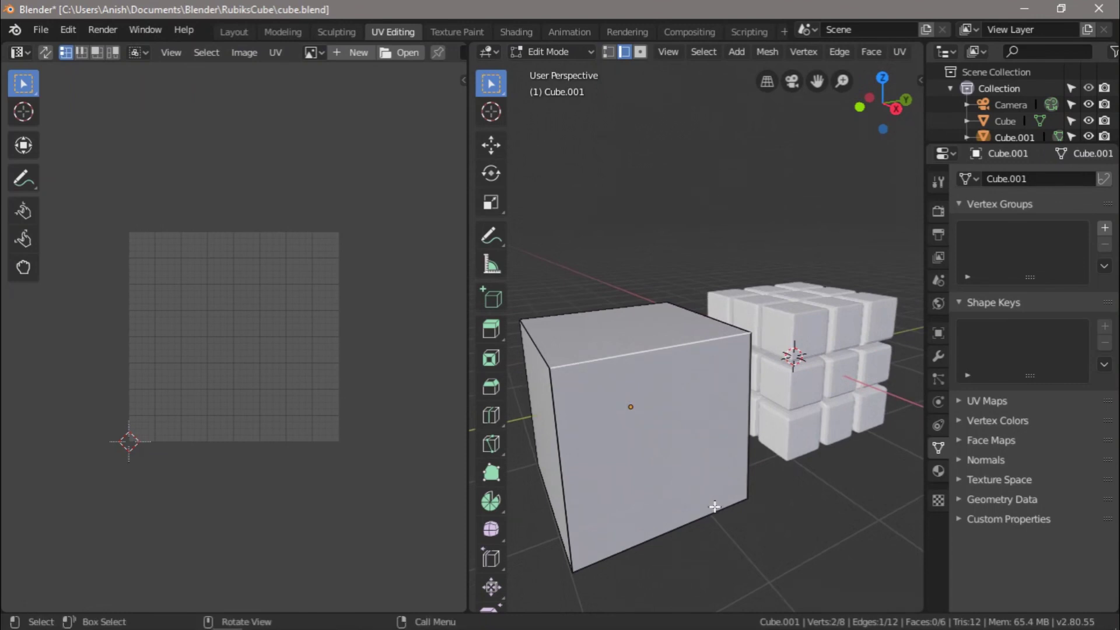
left_click(563, 497, "shift")
left_click(637, 544, "shift")
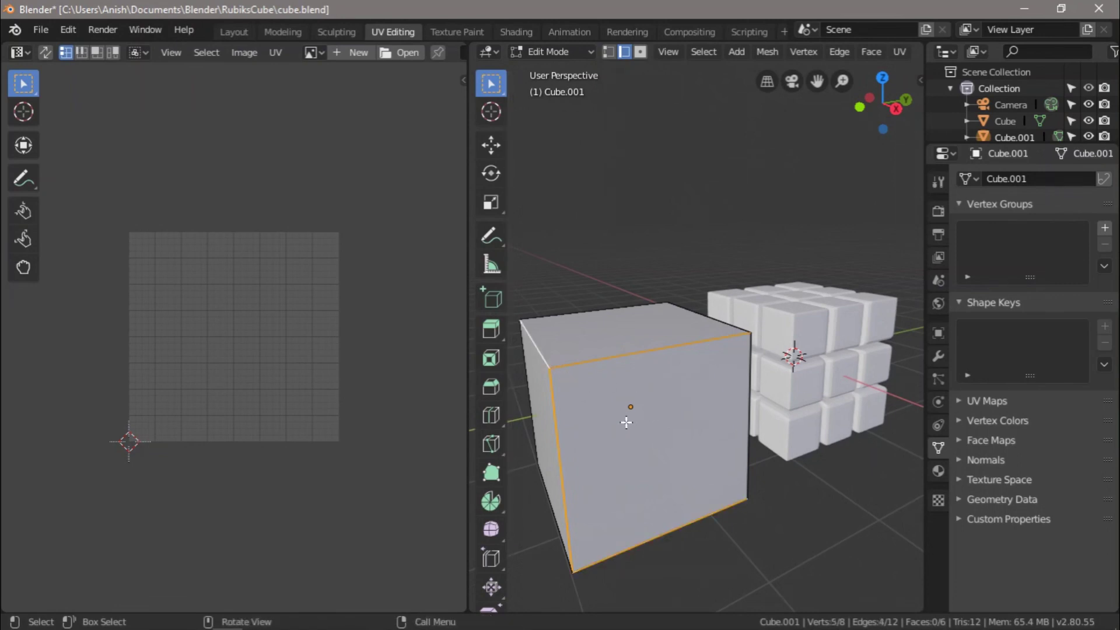
key("u")
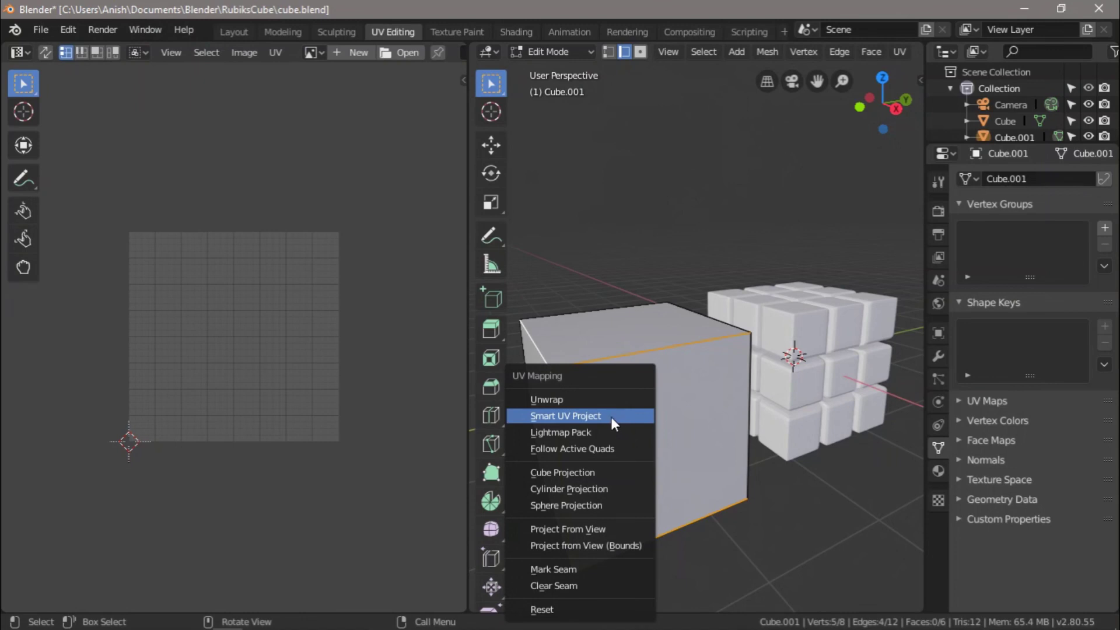
left_click(549, 568)
left_click(769, 557)
Unwrap the entire plain cube along its marked seams and compare the UV layout with the cube's faces
middle_click_drag(770, 551, 702, 517)
key("a")
right_click(647, 440)
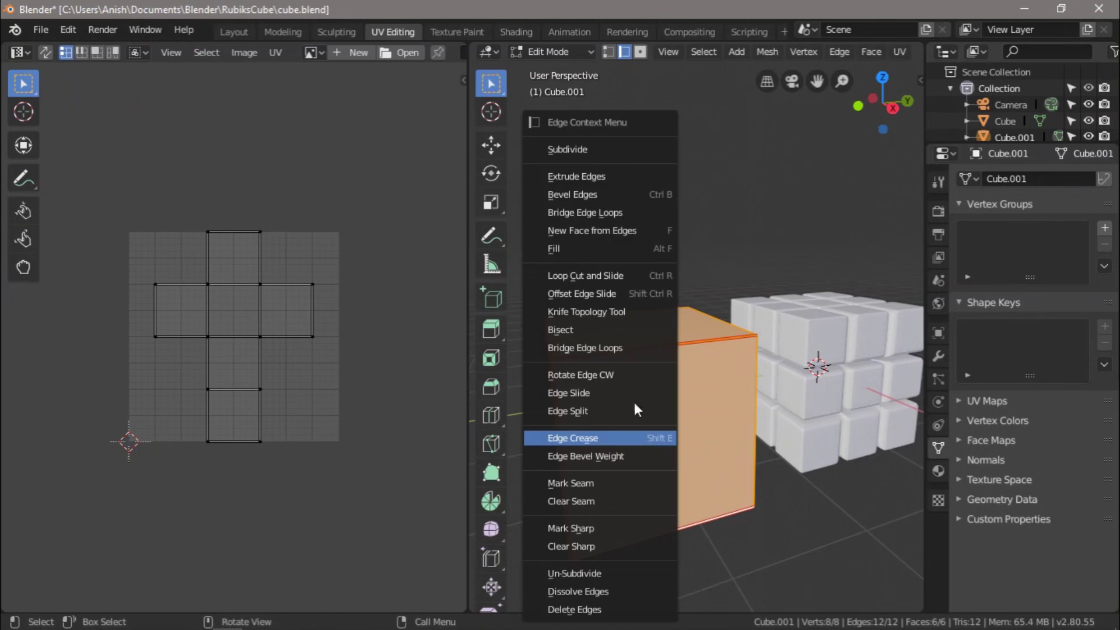
key("Escape")
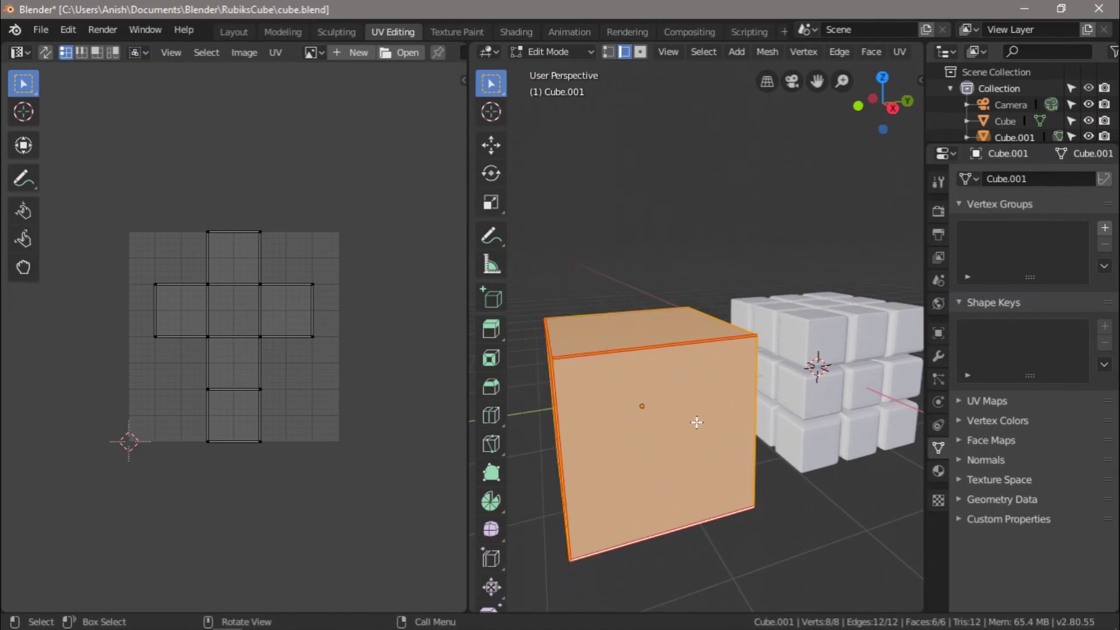
key("u")
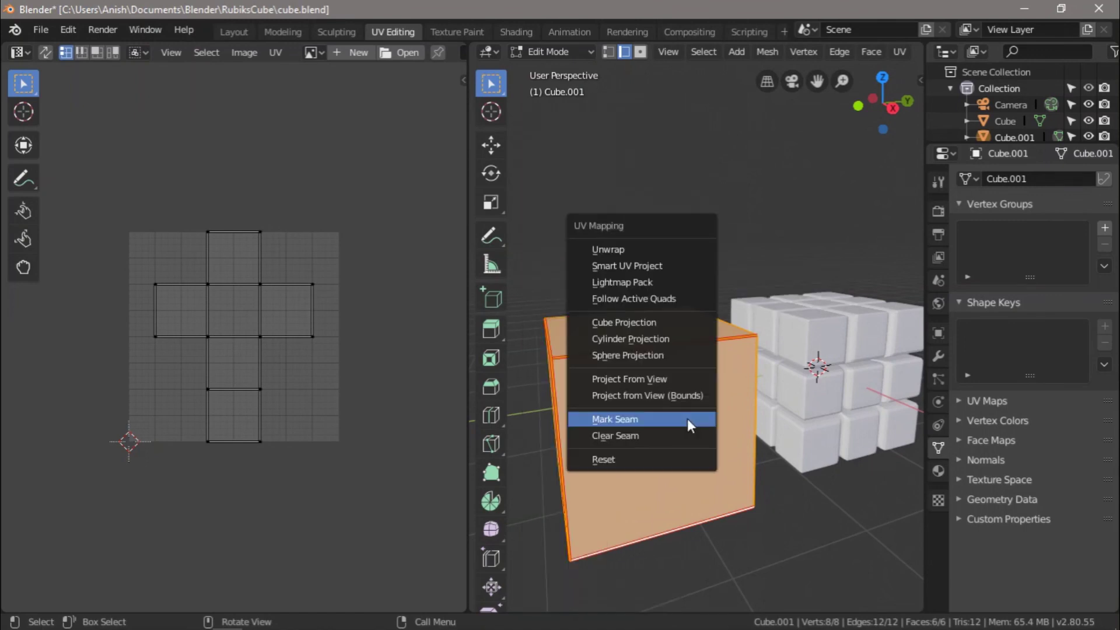
left_click(627, 249)
scroll(247, 412, "up", 5)
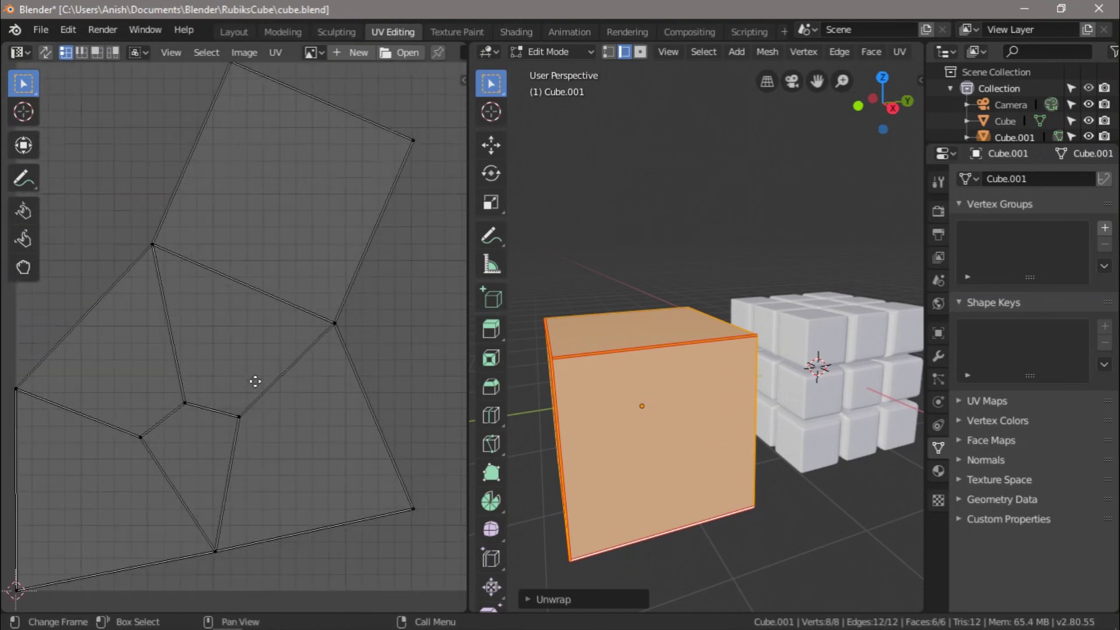
scroll(265, 354, "down", 2)
scroll(263, 354, "up", 2)
middle_click_drag(691, 468, 634, 373)
middle_click_drag(769, 447, 600, 142)
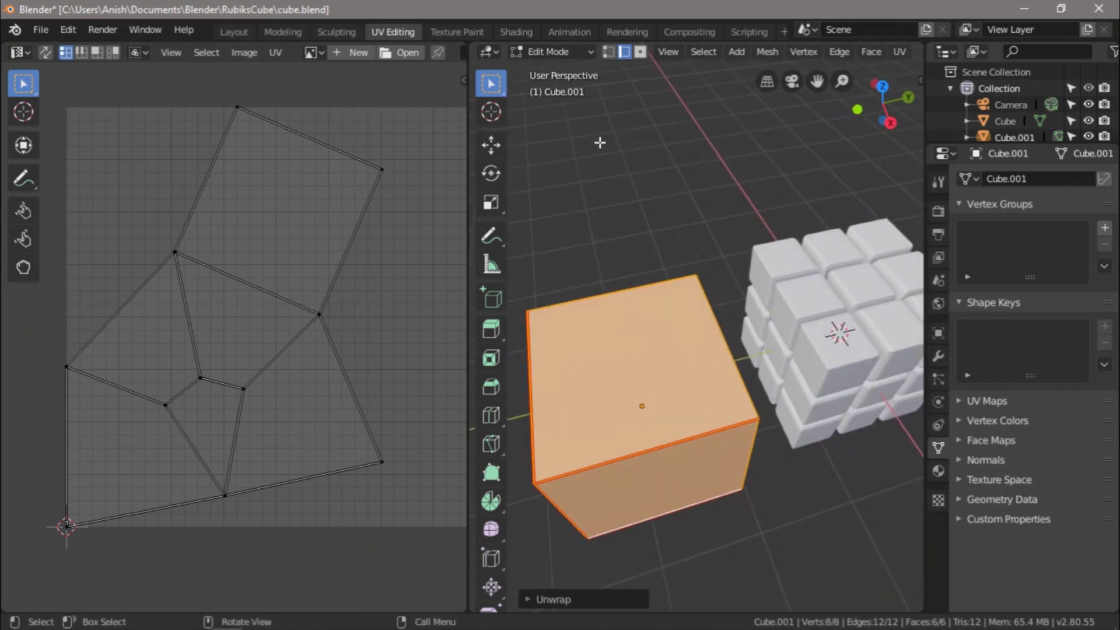
Delete the plain cube in Object Mode and return to the Layout workspace with the Rubik's cube in view
key("Tab")
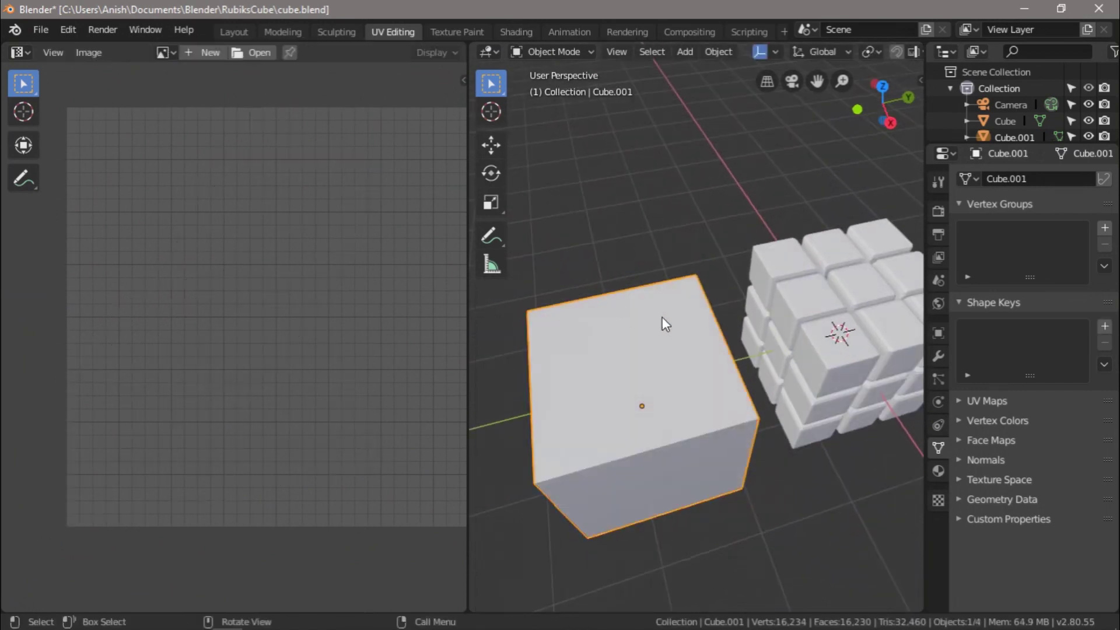
key("Delete")
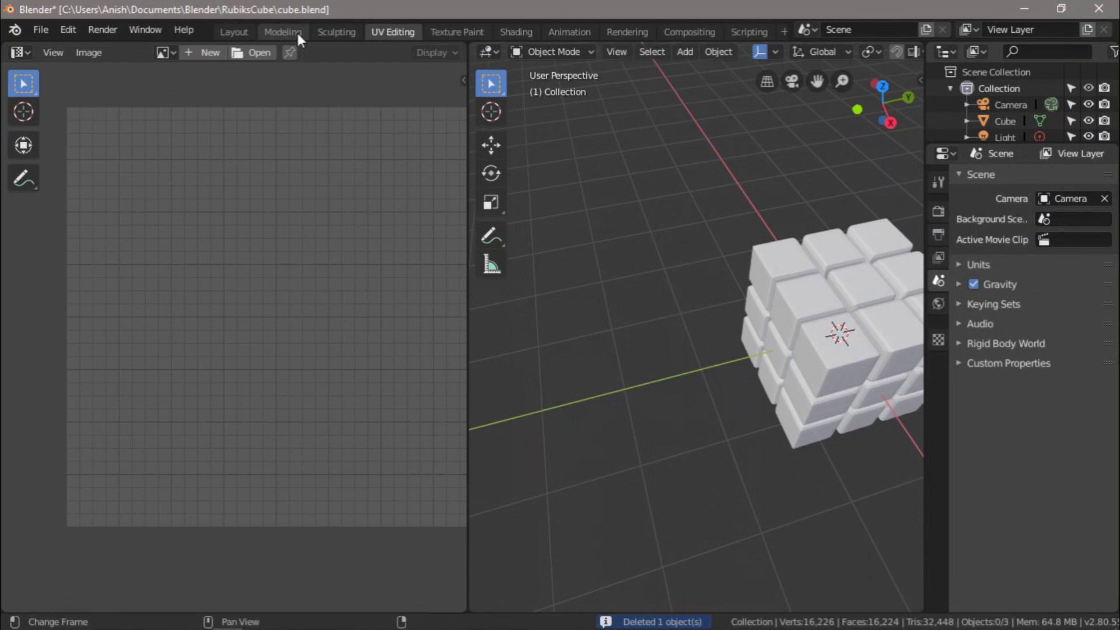
left_click(235, 34)
middle_click_drag(754, 299, 788, 273)
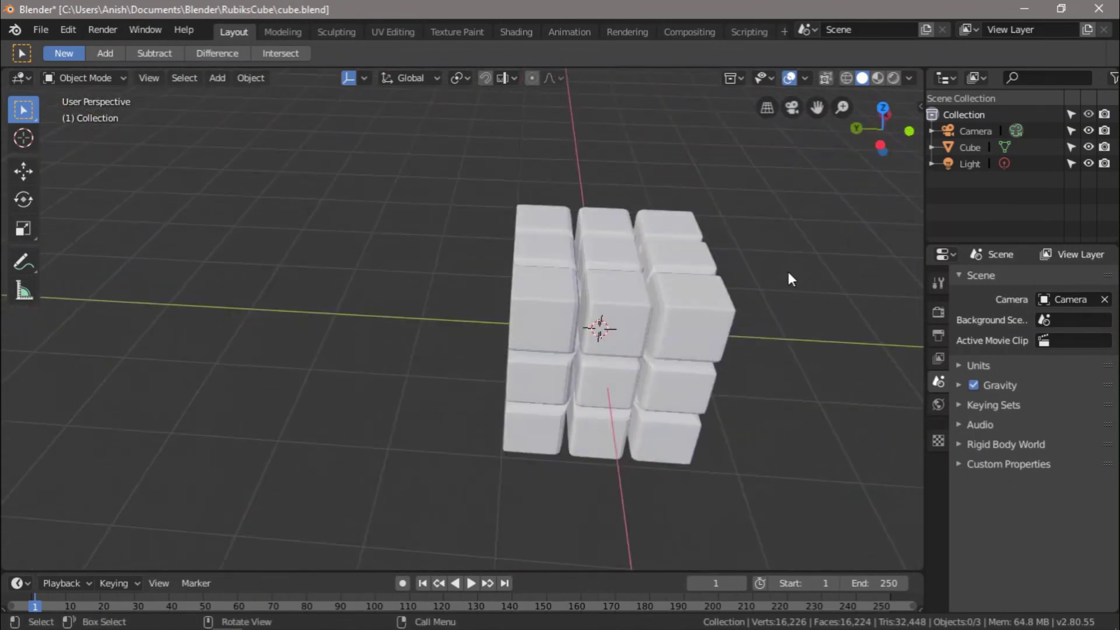
Unwrap the whole Rubik's cube mesh with Smart UV Project, using an island margin of 0.03 and an area weight of 0.03
left_click(556, 284)
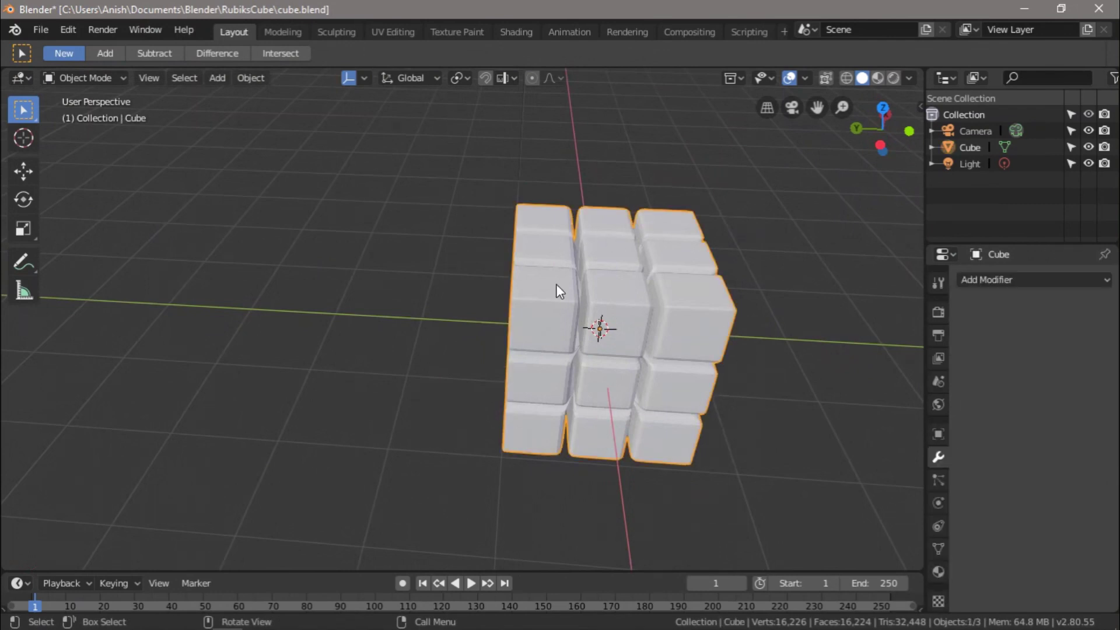
key("Tab")
scroll(375, 276, "up", 1)
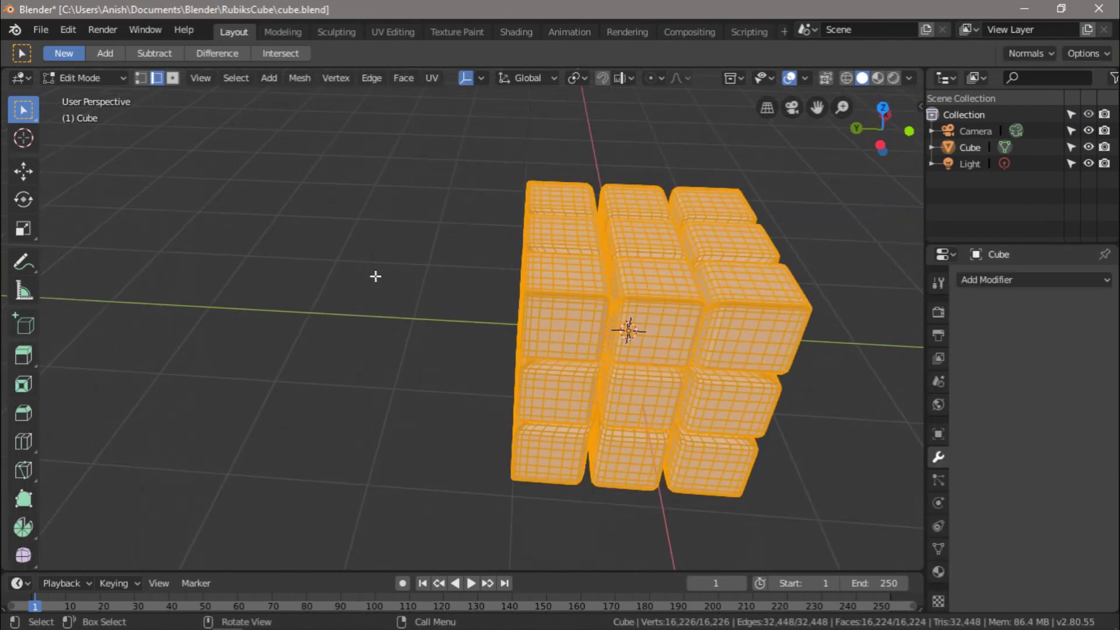
key("u")
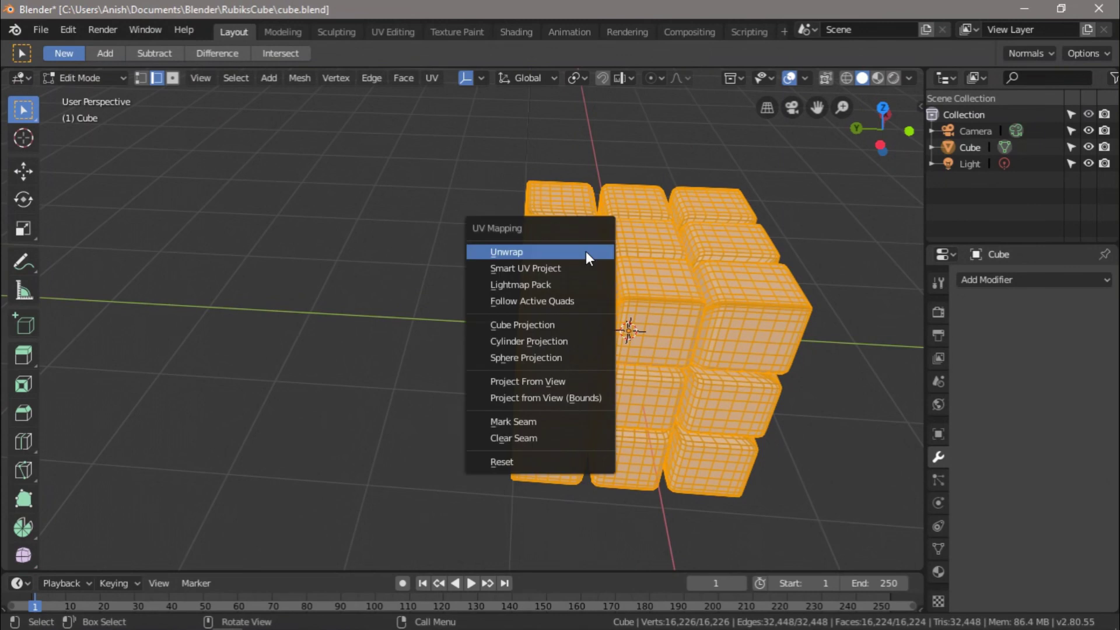
left_click(562, 271)
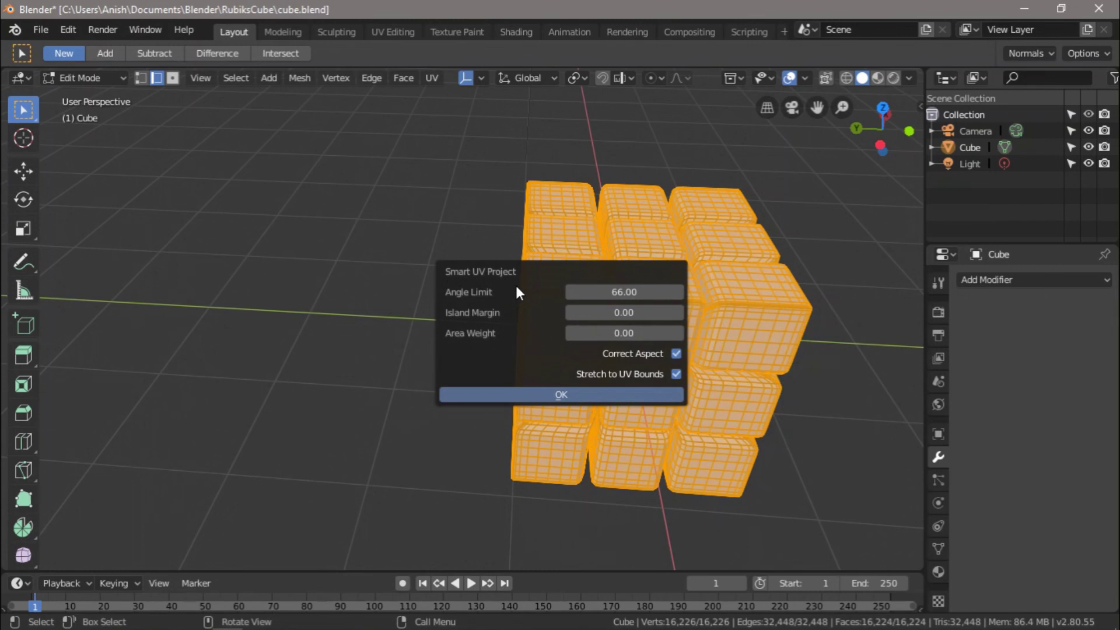
left_click(678, 312)
left_click(678, 333)
left_click(559, 395)
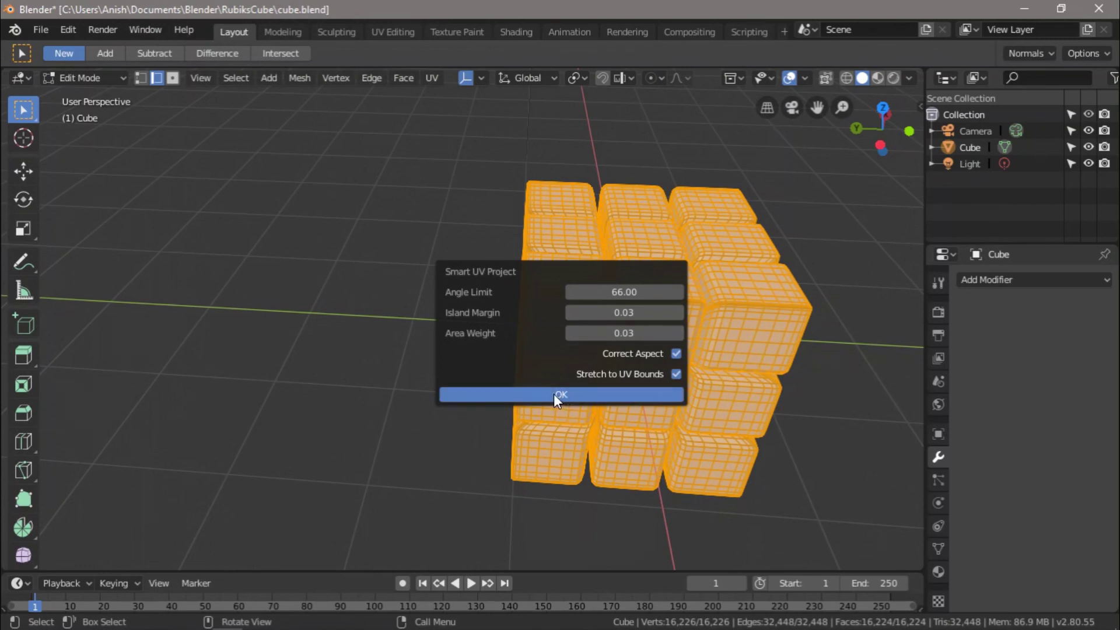
left_click(619, 395)
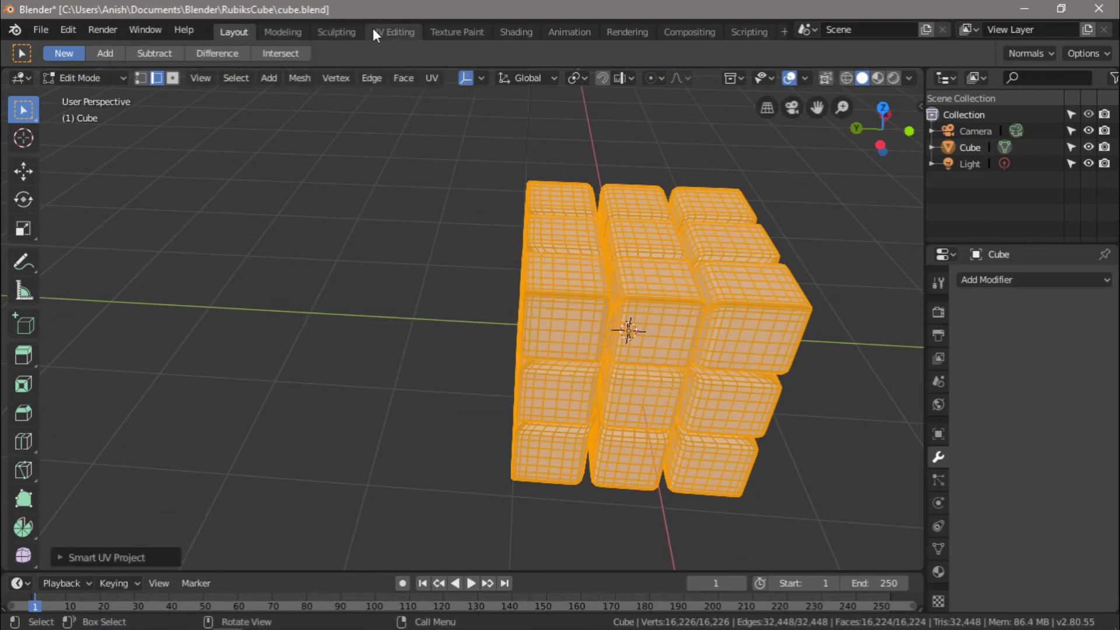
Switch to the UV Editing workspace and examine the Rubik's cube's UV islands up close and as a whole
left_click(388, 30)
scroll(212, 313, "down", 6)
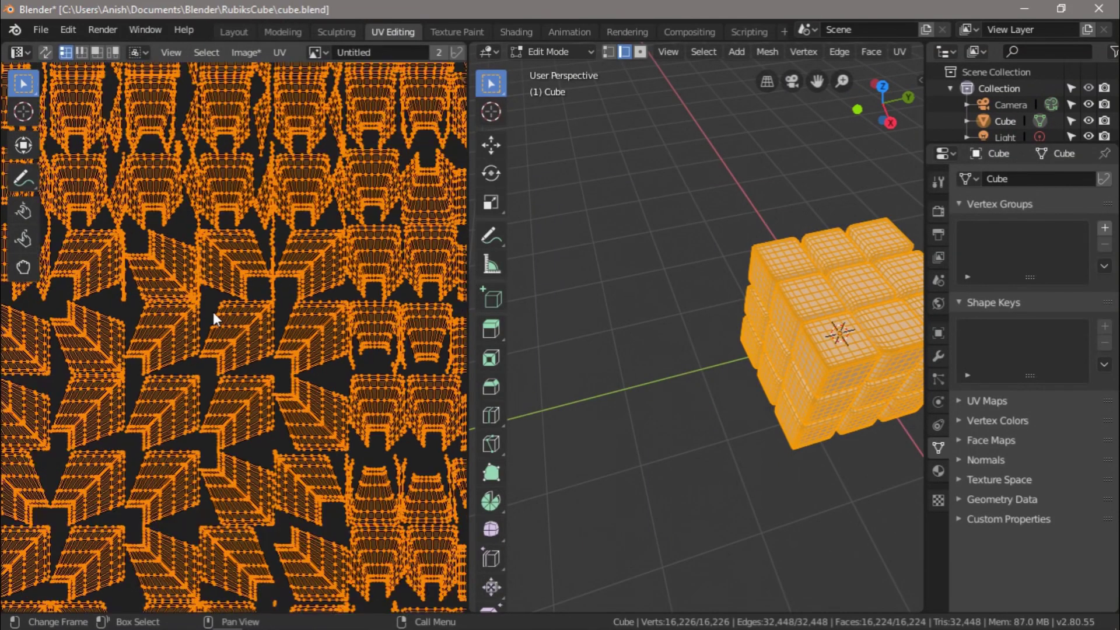
scroll(213, 311, "down", 2)
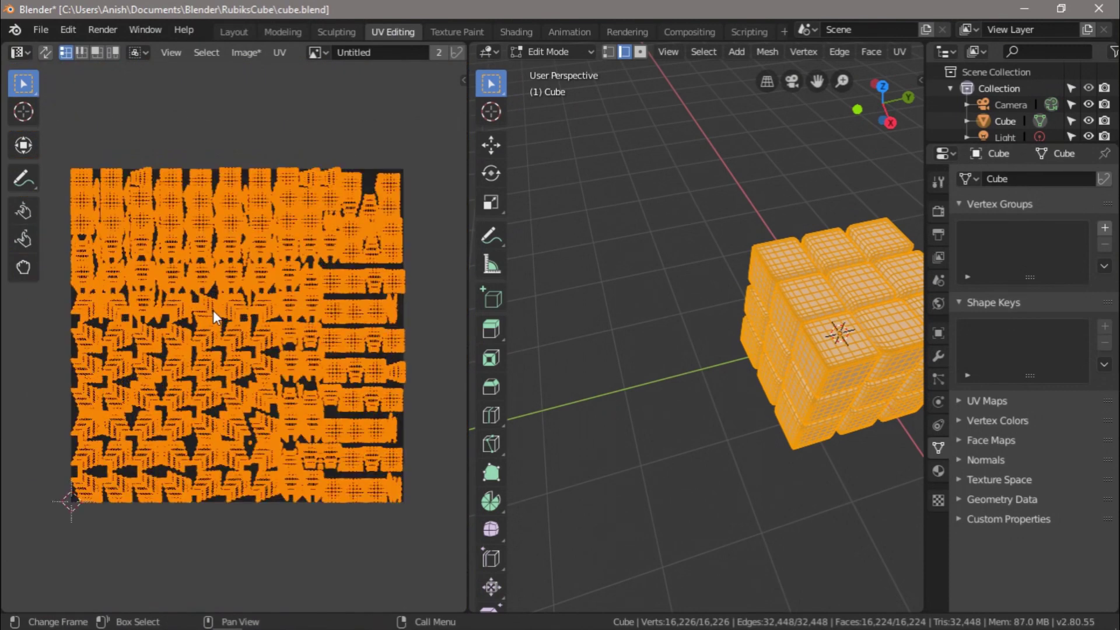
middle_click_drag(298, 198, 173, 277)
scroll(217, 293, "up", 6)
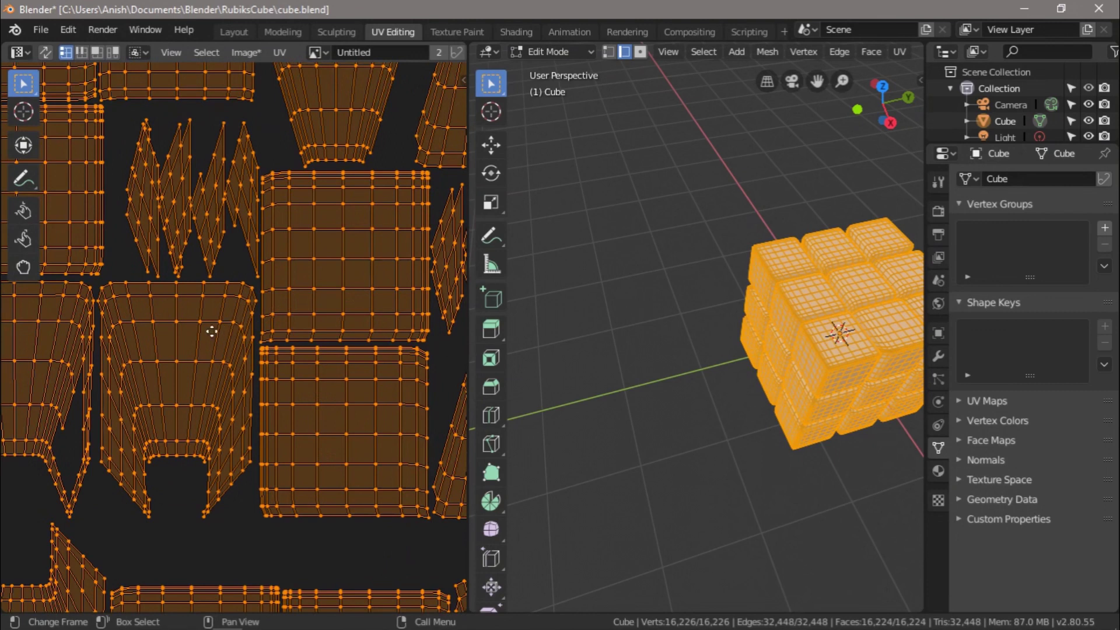
middle_click_drag(211, 332, 385, 346)
middle_click_drag(172, 268, 347, 484)
middle_click_drag(145, 176, 338, 386)
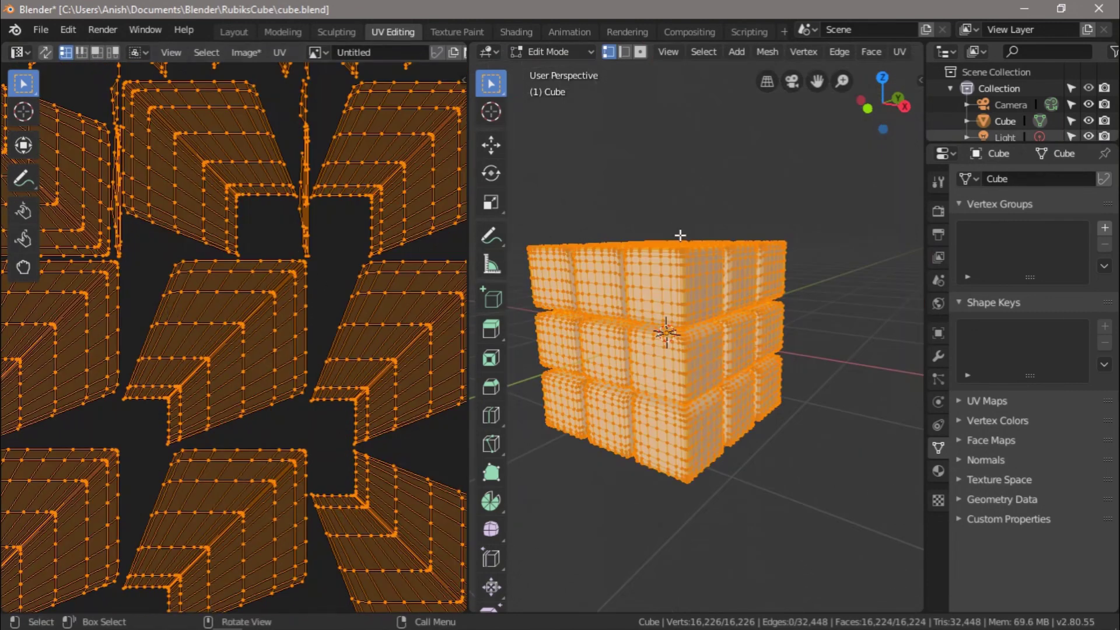
scroll(358, 417, "down", 6)
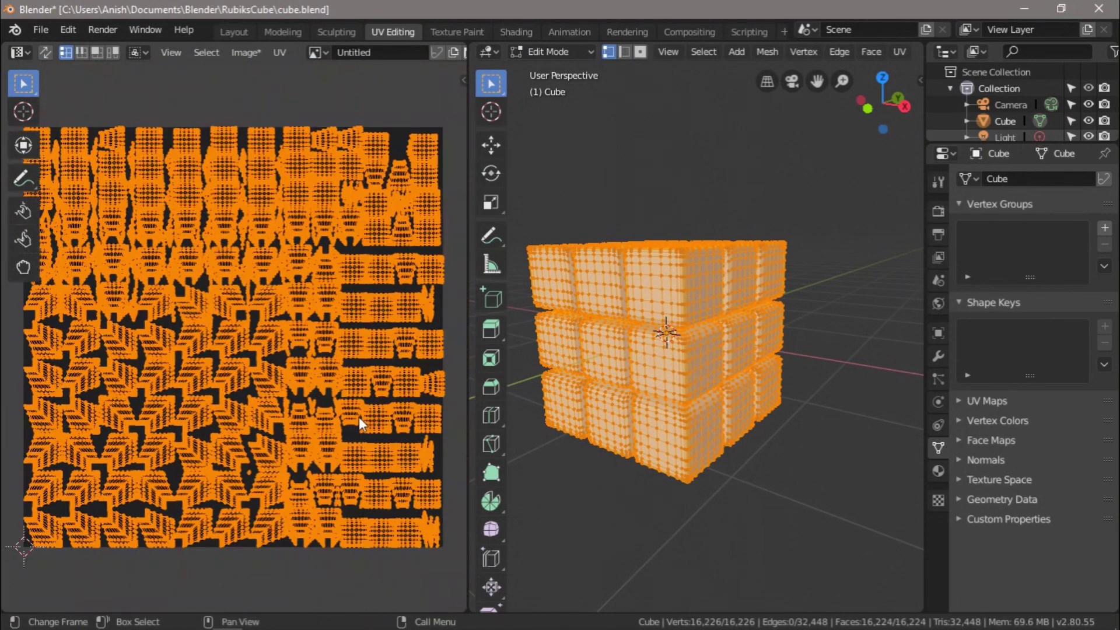
Switch to the Texture Paint workspace and start a new Base Color texture slot named "cube base"
left_click(460, 31)
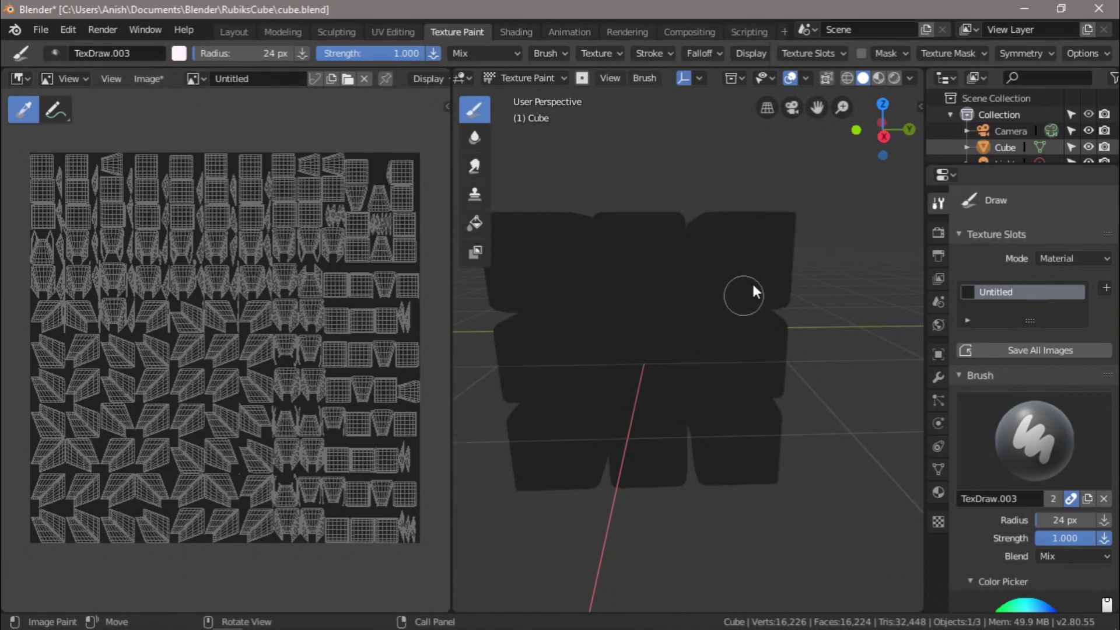
scroll(583, 390, "down", 2)
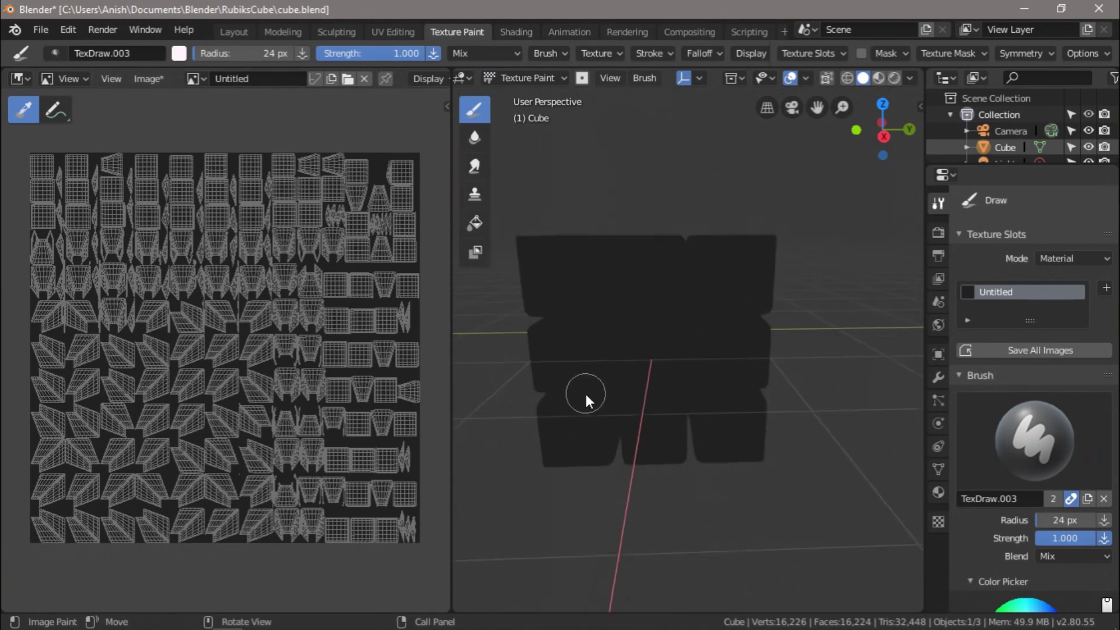
middle_click_drag(500, 322, 527, 355)
middle_click_drag(592, 461, 554, 362)
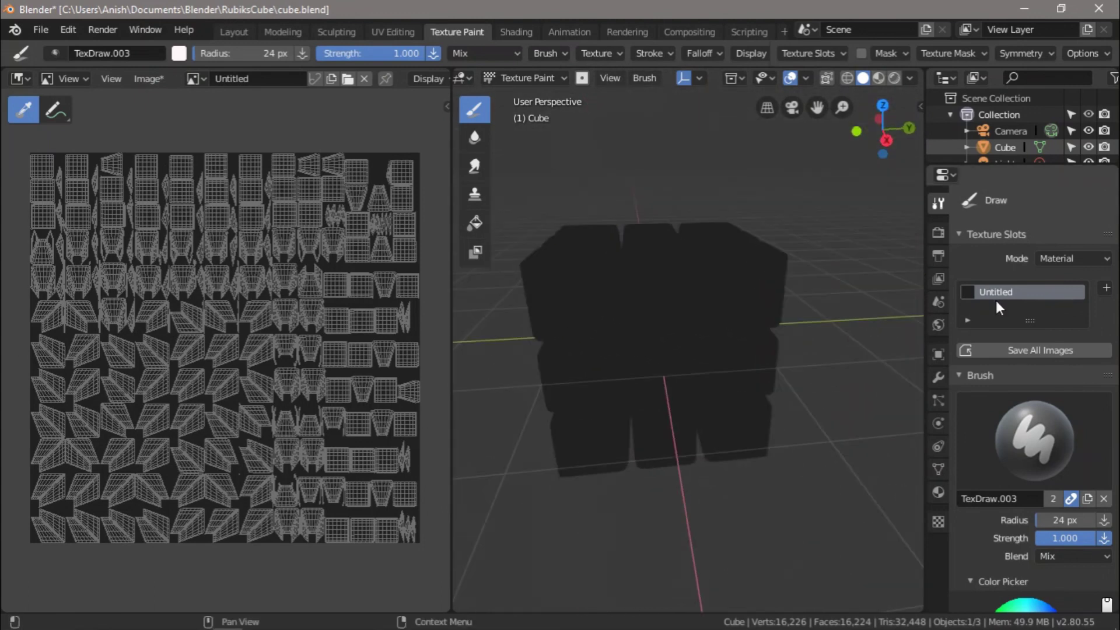
left_click(1104, 290)
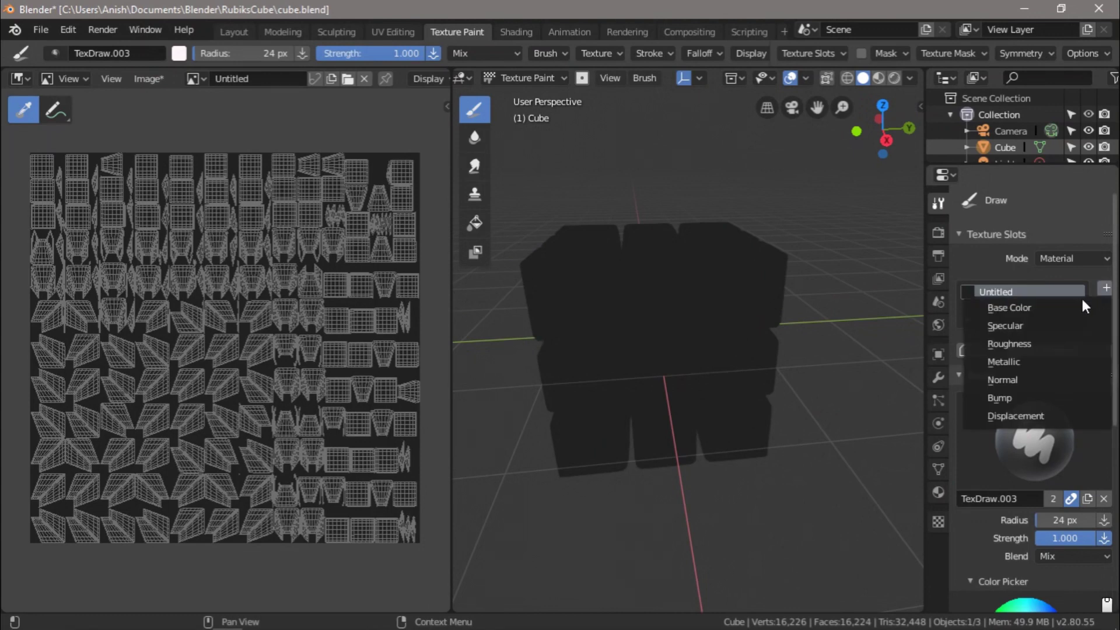
left_click(1077, 307)
left_click(1067, 287)
type("cube base")
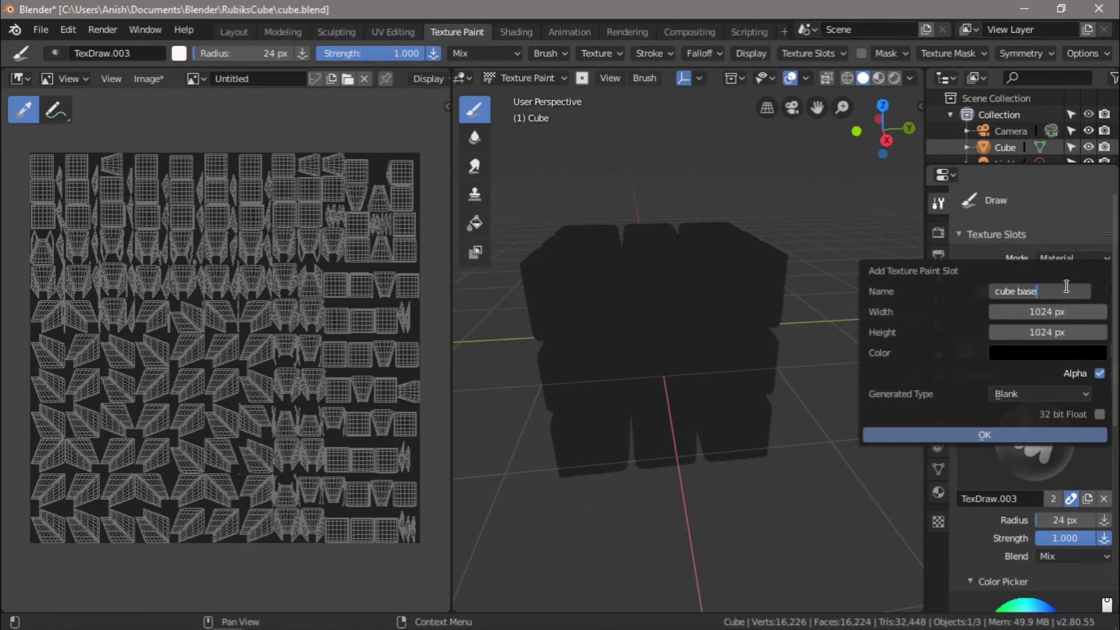
Set the new texture to 2048 × 2048 px with a very dark grey fill colour and create it
left_click(1075, 313)
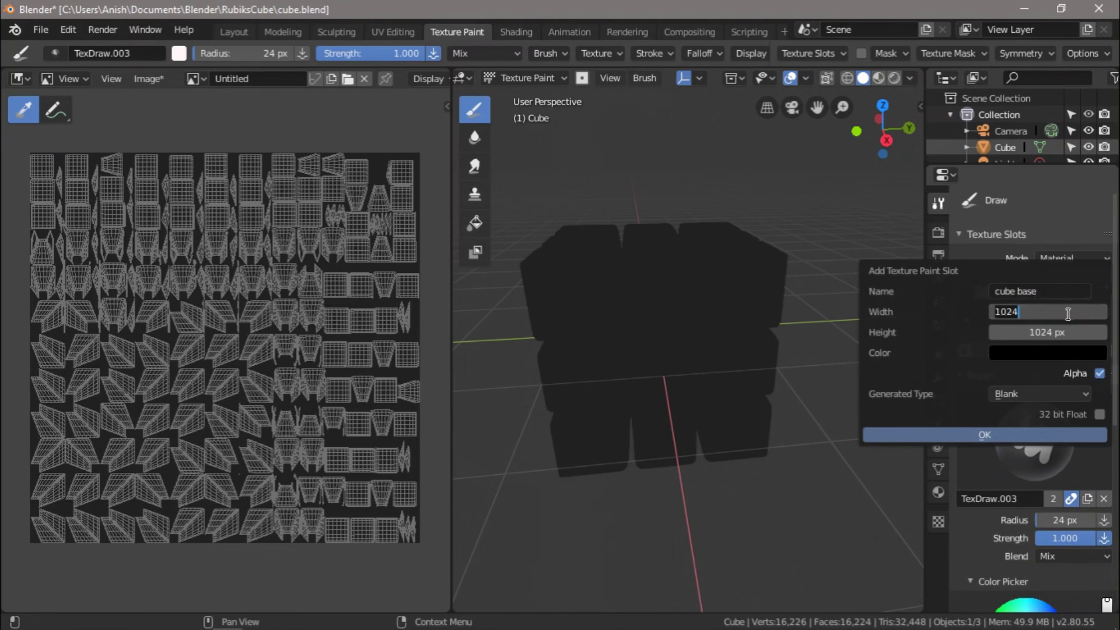
type("2048")
key("Return")
left_click(1067, 333)
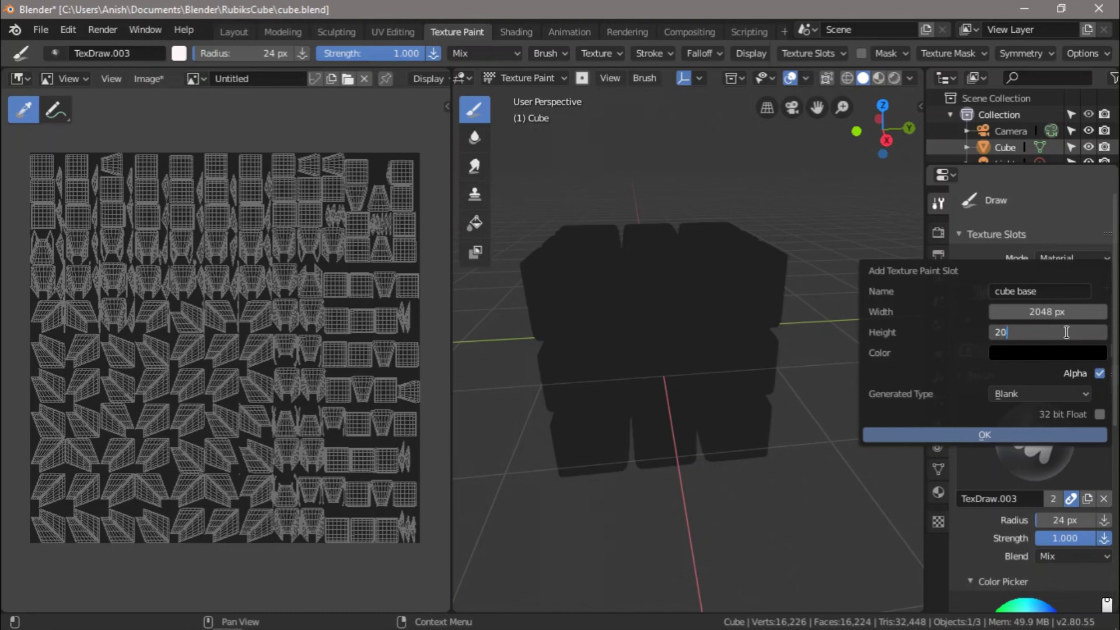
type("2048")
key("Return")
left_click(1053, 354)
left_click_drag(1091, 224, 1095, 212)
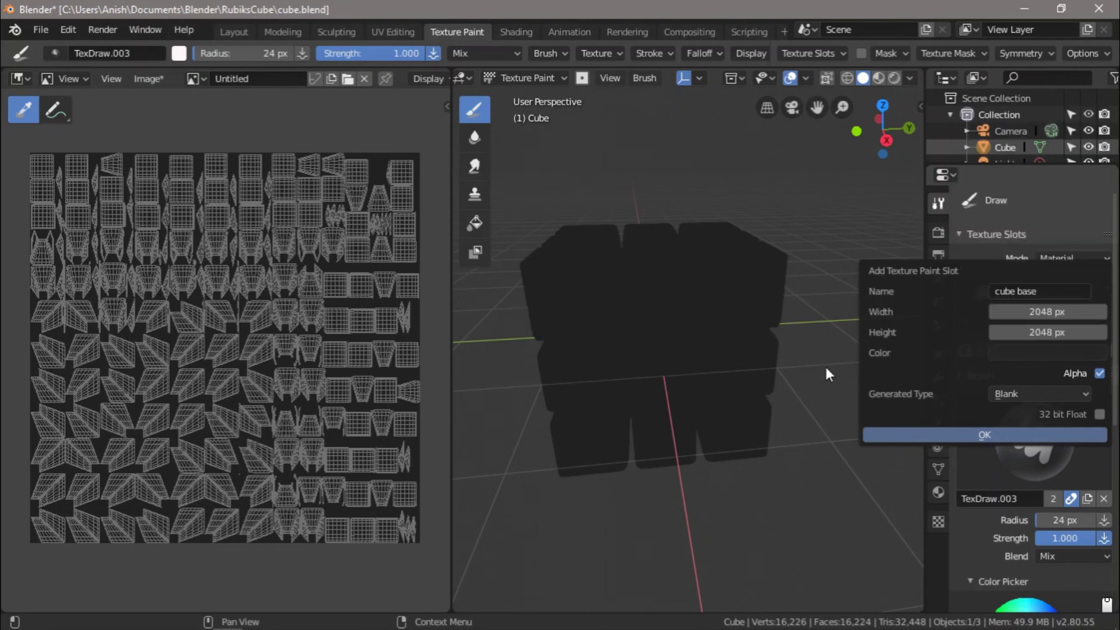
left_click(968, 434)
Test the Draw brush with white strokes over the Rubik's cube's faces, and undo the painting
mouse_move(823, 348)
middle_mouse_down()
mouse_move(733, 438)
mouse_move(887, 455)
mouse_move(498, 345)
mouse_move(834, 385)
mouse_move(733, 415)
mouse_move(848, 459)
mouse_move(871, 444)
mouse_move(835, 378)
mouse_move(627, 362)
mouse_move(712, 405)
mouse_move(856, 443)
middle_mouse_up()
mouse_move(661, 268)
left_mouse_down()
mouse_move(736, 289)
mouse_move(578, 358)
mouse_move(744, 370)
mouse_move(543, 303)
mouse_move(712, 275)
mouse_move(518, 380)
mouse_move(557, 385)
mouse_move(570, 320)
mouse_move(603, 282)
mouse_move(589, 417)
mouse_move(688, 356)
mouse_move(683, 398)
left_mouse_up()
mouse_move(535, 422)
left_mouse_down()
mouse_move(764, 275)
mouse_move(646, 305)
mouse_move(709, 182)
mouse_move(496, 295)
mouse_move(512, 425)
mouse_move(601, 458)
mouse_move(618, 414)
left_mouse_up()
mouse_move(615, 408)
middle_mouse_down()
mouse_move(636, 301)
mouse_move(485, 346)
mouse_move(520, 450)
mouse_move(770, 425)
mouse_move(775, 525)
mouse_move(838, 506)
mouse_move(856, 448)
mouse_move(845, 401)
mouse_move(670, 480)
mouse_move(810, 554)
mouse_move(753, 578)
mouse_move(648, 544)
mouse_move(654, 453)
mouse_move(819, 264)
middle_mouse_up()
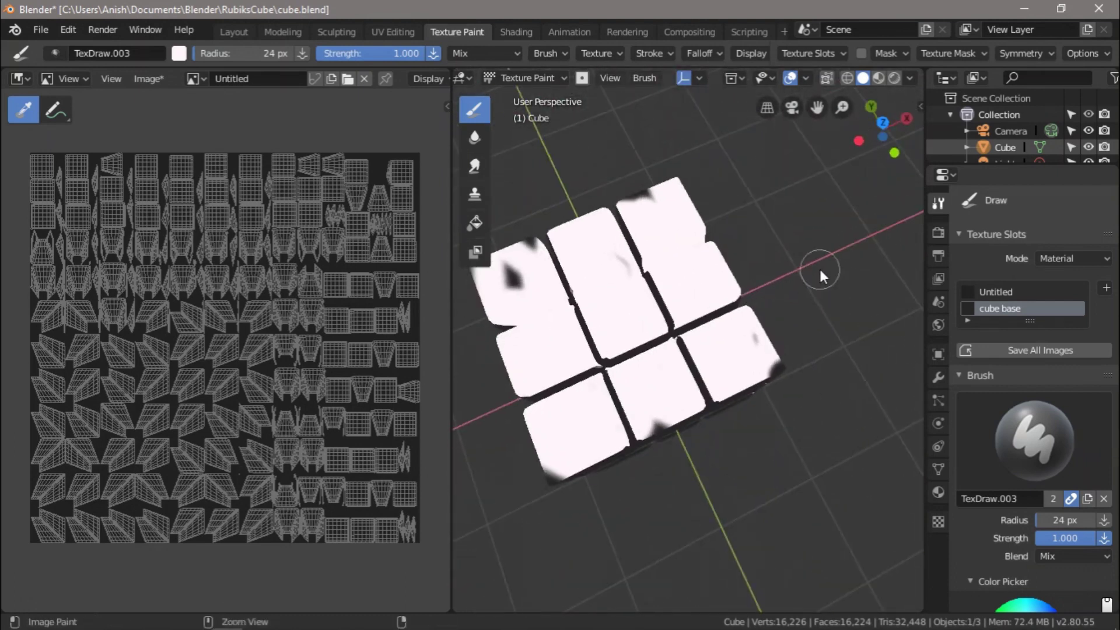
key("ctrl+z")
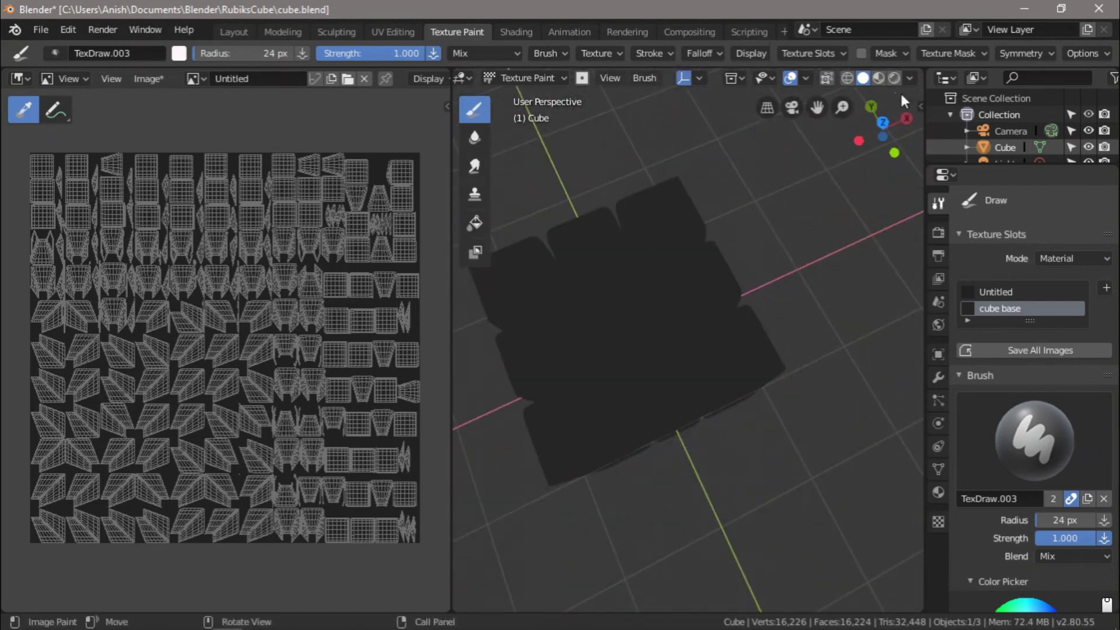
Show the "cube base" texture in the image editor and switch that editor to Paint mode
middle_click_drag(612, 255, 670, 321)
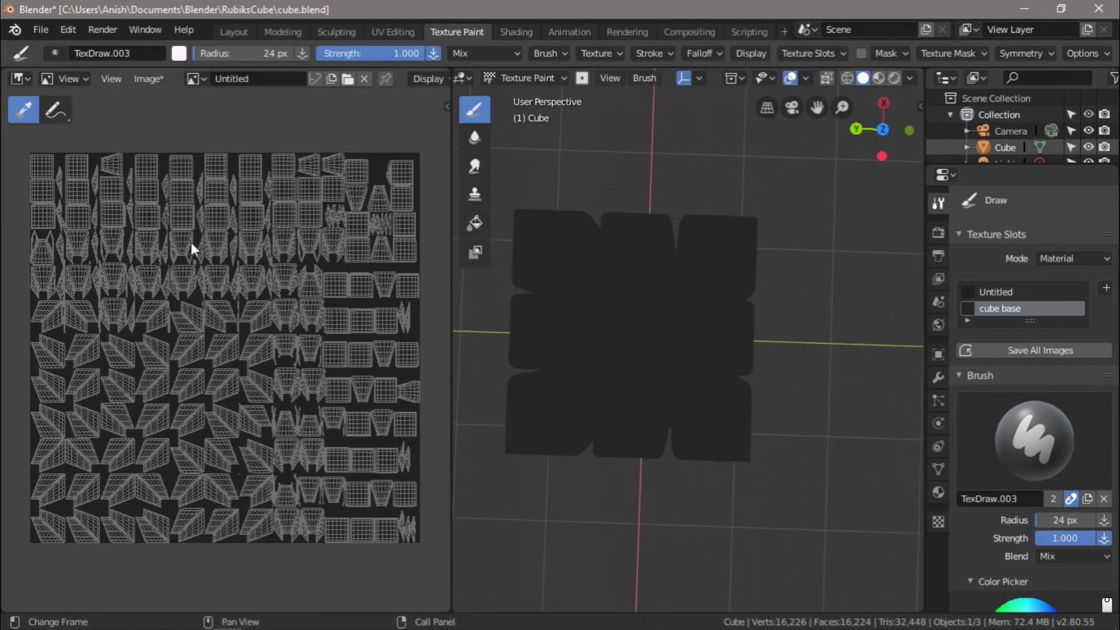
scroll(261, 297, "up", 3)
scroll(250, 267, "down", 3)
left_click(203, 82)
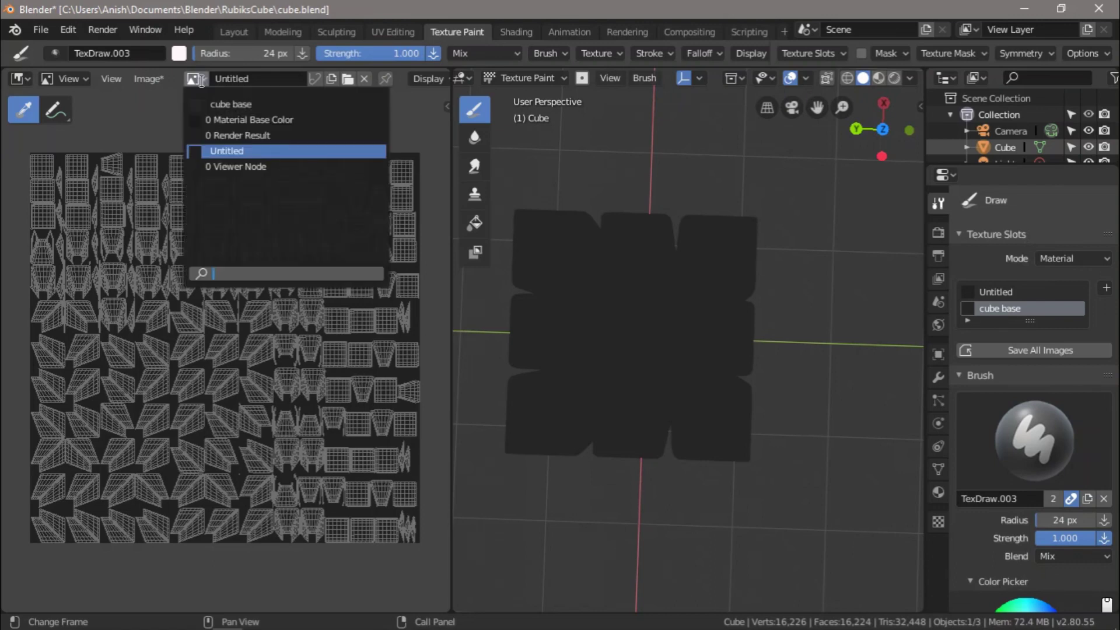
left_click(236, 104)
left_click(85, 83)
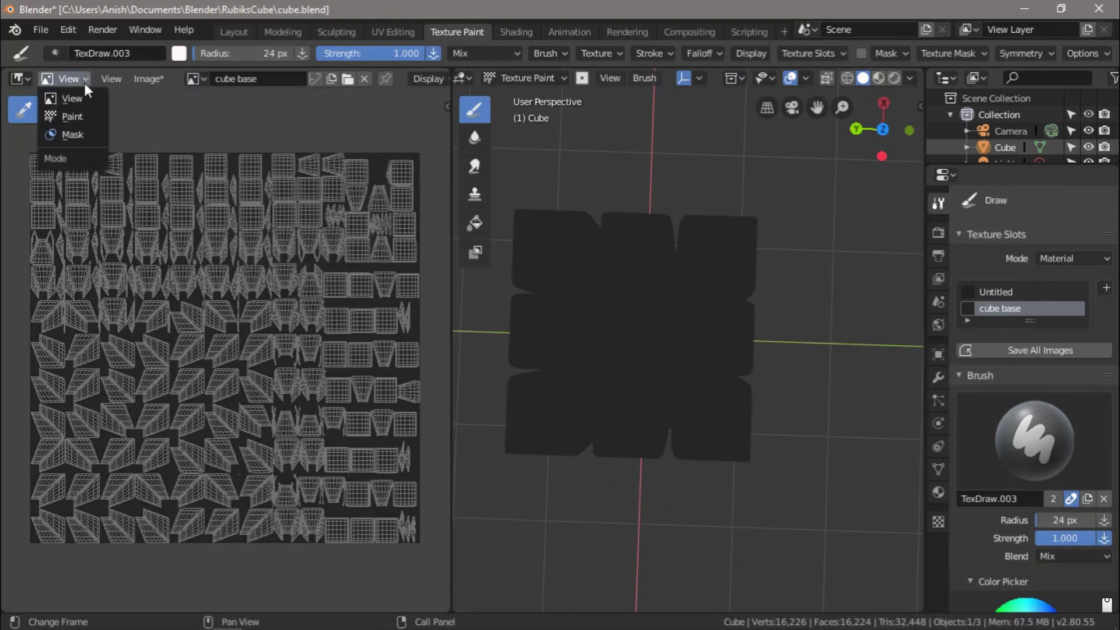
left_click(82, 116)
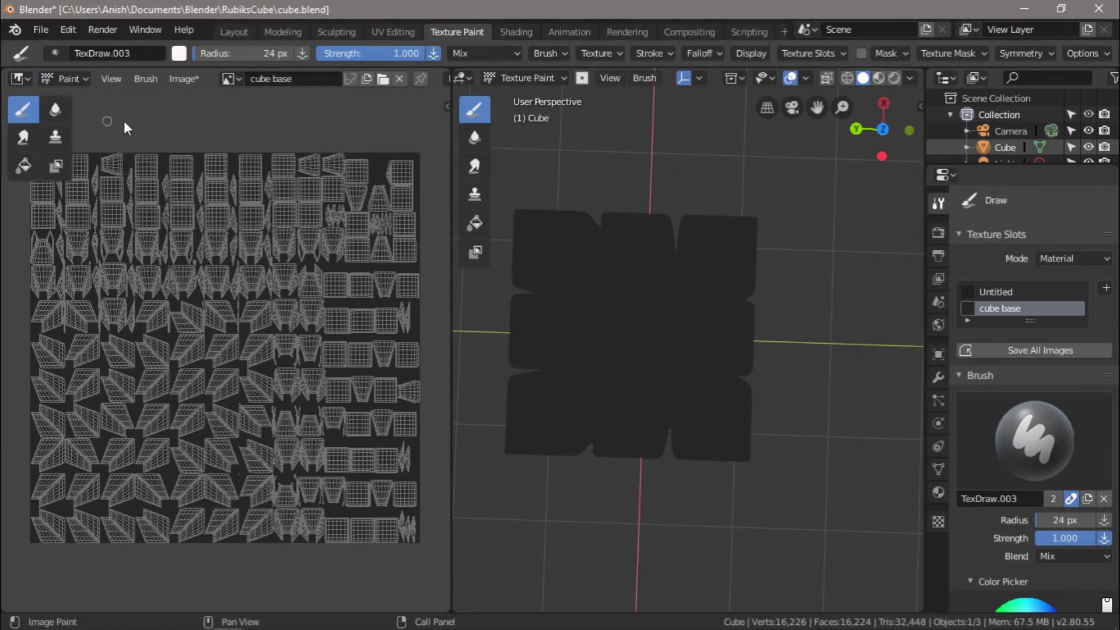
Test a white brush stroke across the UV islands, check it on the cube, and undo it
scroll(228, 259, "up", 4)
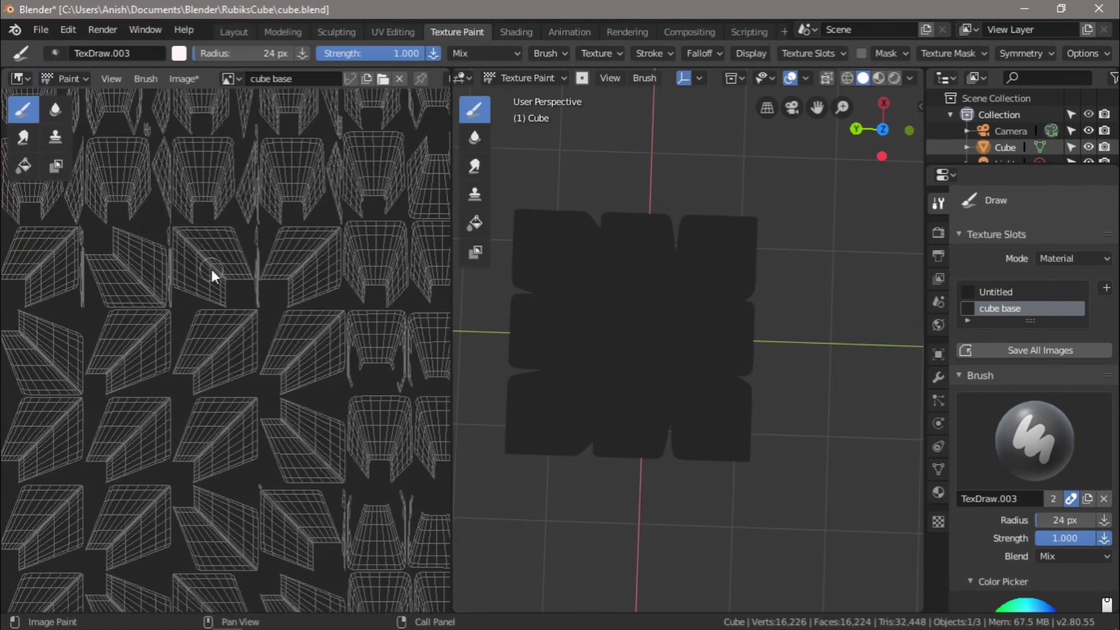
scroll(234, 239, "down", 2)
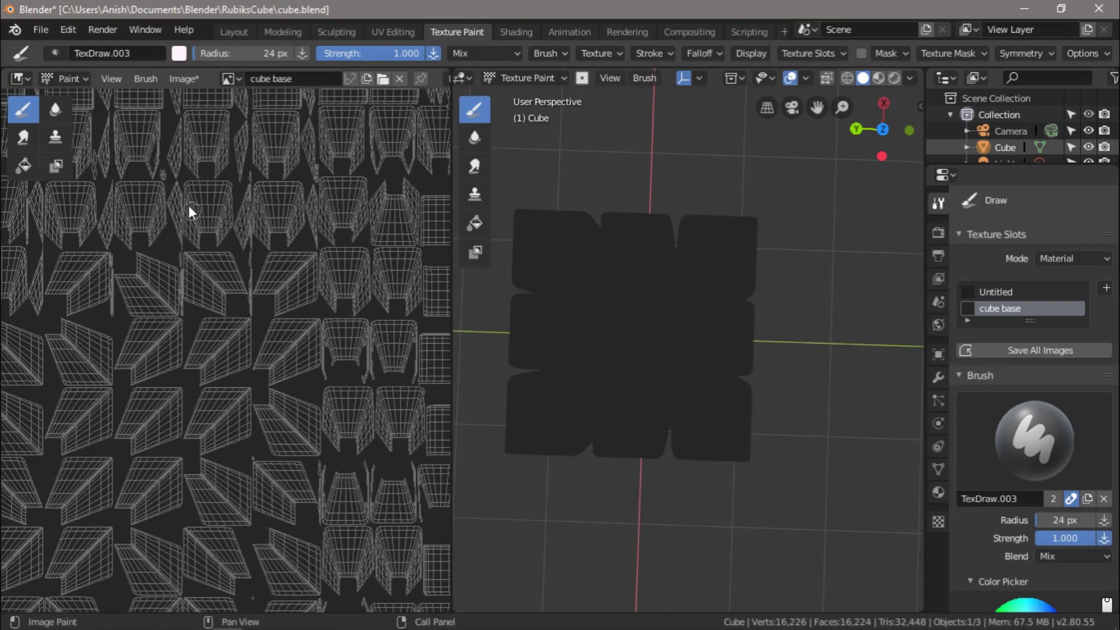
mouse_move(233, 250)
left_mouse_down()
mouse_move(205, 217)
mouse_move(193, 318)
mouse_move(228, 298)
left_mouse_up()
middle_click_drag(578, 372, 603, 202)
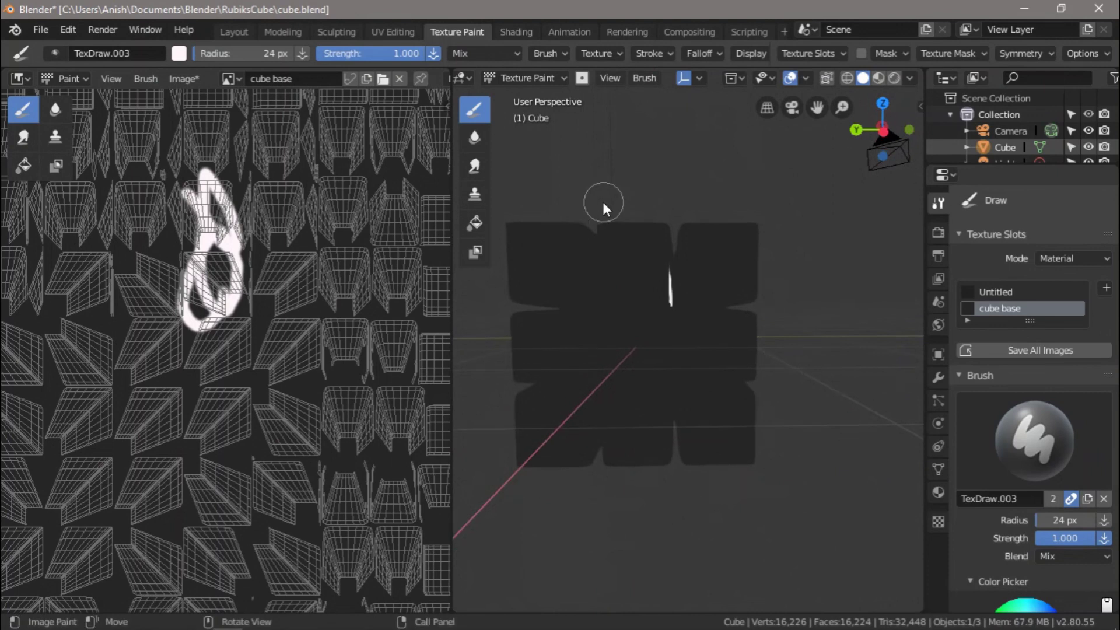
key("ctrl+z")
Try a white stroke down the outermost upper column of UV islands, check it on the cube, and undo it
scroll(268, 281, "down", 5)
middle_click_drag(358, 264, 187, 398)
scroll(285, 309, "up", 5)
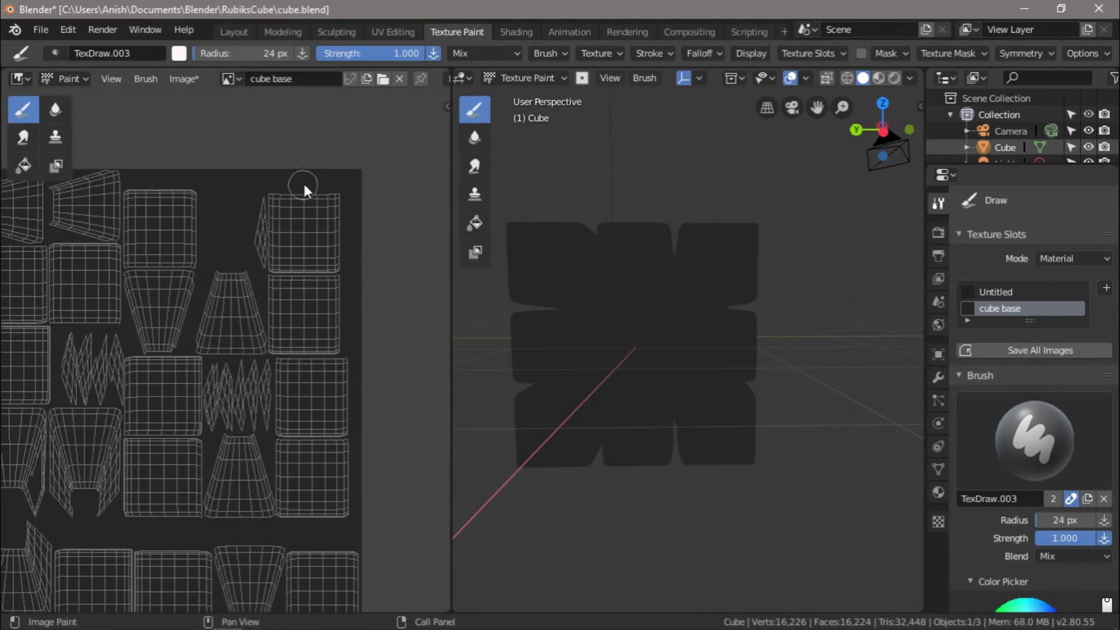
left_click_drag(303, 182, 316, 426)
left_click_drag(320, 467, 321, 515)
mouse_move(509, 545)
middle_mouse_down()
mouse_move(590, 486)
mouse_move(580, 329)
mouse_move(775, 252)
mouse_move(663, 157)
mouse_move(757, 566)
mouse_move(692, 418)
mouse_move(690, 449)
mouse_move(473, 382)
mouse_move(671, 488)
mouse_move(629, 111)
mouse_move(426, 269)
middle_mouse_up()
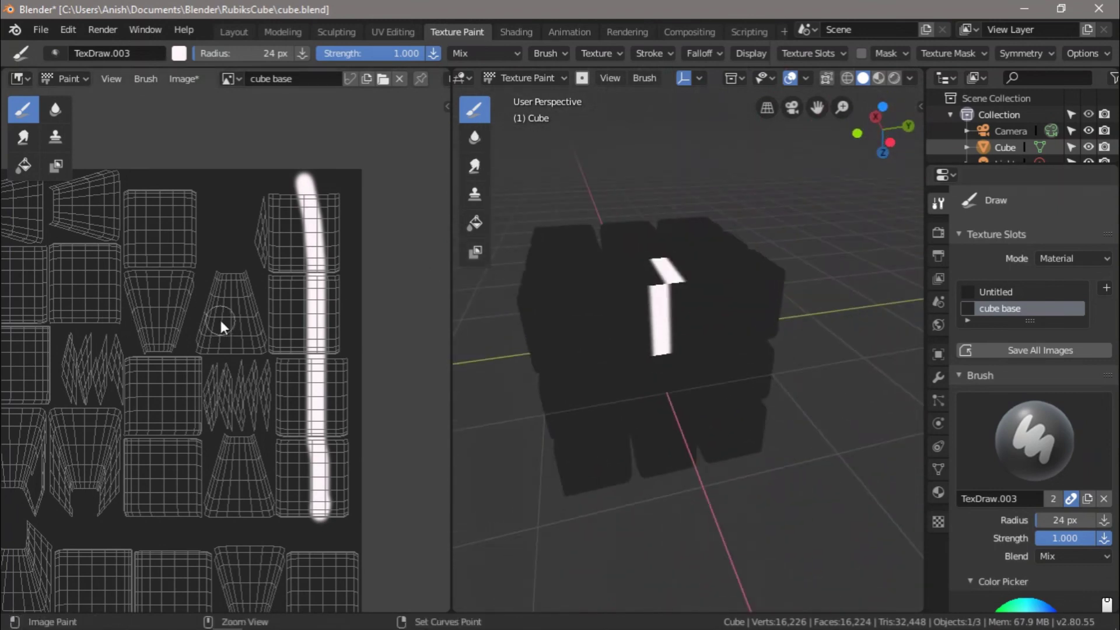
key("ctrl+z")
Mark each of the nine tiles on one side face of the cube with a white dot
middle_click_drag(642, 303, 660, 234)
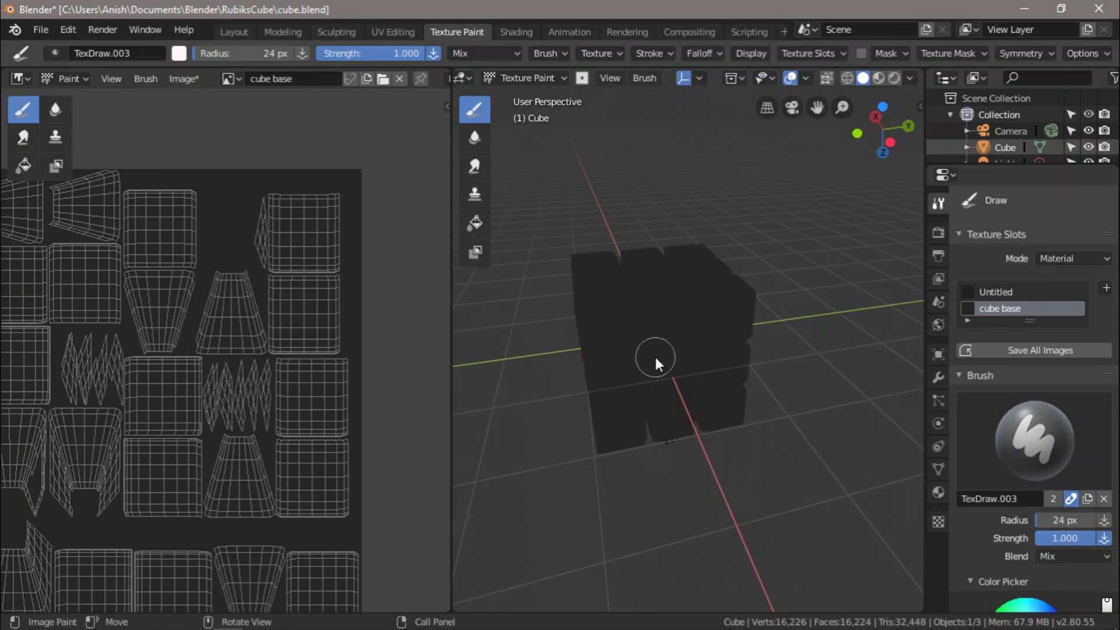
mouse_move(668, 421)
middle_mouse_down()
mouse_move(656, 401)
mouse_move(621, 416)
mouse_move(764, 394)
mouse_move(781, 370)
mouse_move(747, 379)
middle_mouse_up()
scroll(588, 286, "up", 3)
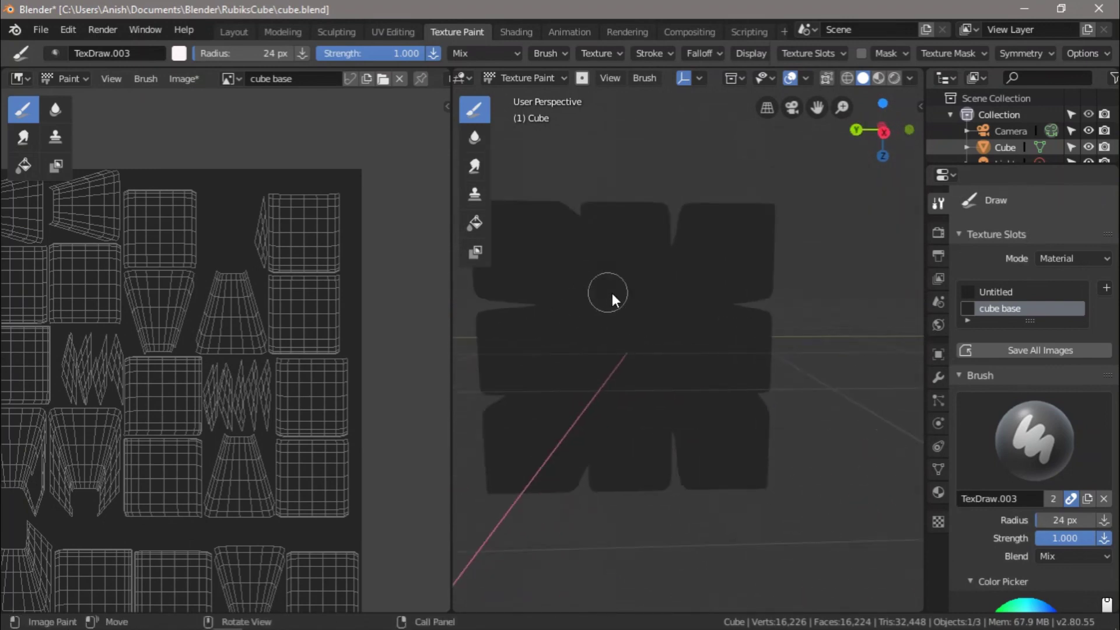
middle_click_drag(610, 293, 654, 329, "shift")
scroll(655, 329, "up", 1)
left_click(542, 275)
left_click(676, 274)
left_click(799, 282)
left_click(565, 399)
left_click(662, 393)
left_click(801, 391)
left_click(532, 498)
left_click(683, 501)
left_click(804, 499)
Set the brush colour to green and mark the tiles of the cube's bottom face with green dots
scroll(785, 287, "down", 3)
middle_click_drag(732, 417, 720, 458)
scroll(1002, 538, "down", 4)
left_click(999, 487)
scroll(641, 351, "up", 4)
left_click(541, 272)
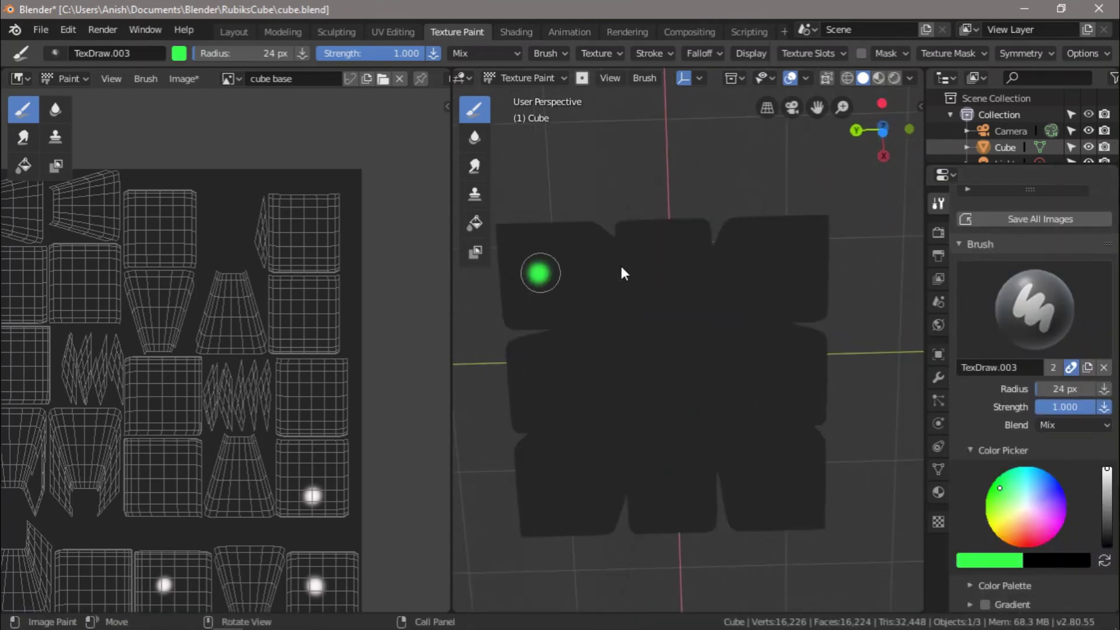
left_click(666, 257)
left_click(782, 265)
left_click(791, 385)
left_click(673, 384)
left_click(565, 394)
Set the brush colour to yellow and mark the tiles of the side face opposite the white one
scroll(790, 481, "down", 3)
mouse_move(685, 474)
middle_mouse_down()
mouse_move(810, 394)
mouse_move(748, 434)
mouse_move(834, 403)
mouse_move(718, 432)
middle_mouse_up()
left_click(1003, 519)
left_click(632, 335)
left_click(700, 338)
left_click(770, 333)
middle_click_drag(853, 524, 580, 306)
left_click(580, 306)
left_click(589, 362)
left_click(659, 359)
left_click(713, 361)
Set the brush colour to orange and mark the tiles of the next unmarked side face
mouse_move(620, 511)
middle_mouse_down()
mouse_move(789, 505)
mouse_move(787, 448)
mouse_move(751, 483)
mouse_move(812, 453)
mouse_move(846, 461)
middle_mouse_up()
left_click(1016, 535)
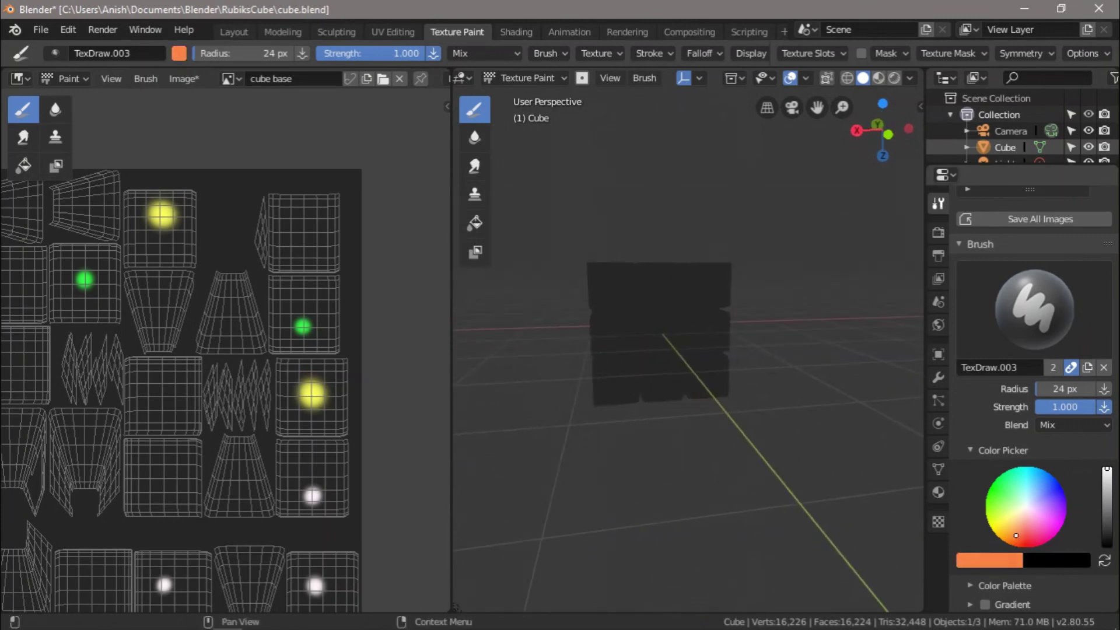
scroll(641, 375, "up", 5)
left_click(555, 270)
left_click(721, 268)
left_click(835, 268)
left_click(564, 399)
left_click(703, 396)
left_click(831, 388)
left_click(604, 492)
Set the brush colour to red and mark the tiles of the side face opposite the orange one
scroll(636, 345, "down", 3)
mouse_move(636, 345)
middle_mouse_down()
mouse_move(834, 397)
mouse_move(893, 373)
middle_mouse_up()
middle_click_drag(684, 444, 579, 409, "shift")
left_click_drag(1026, 533, 1029, 549)
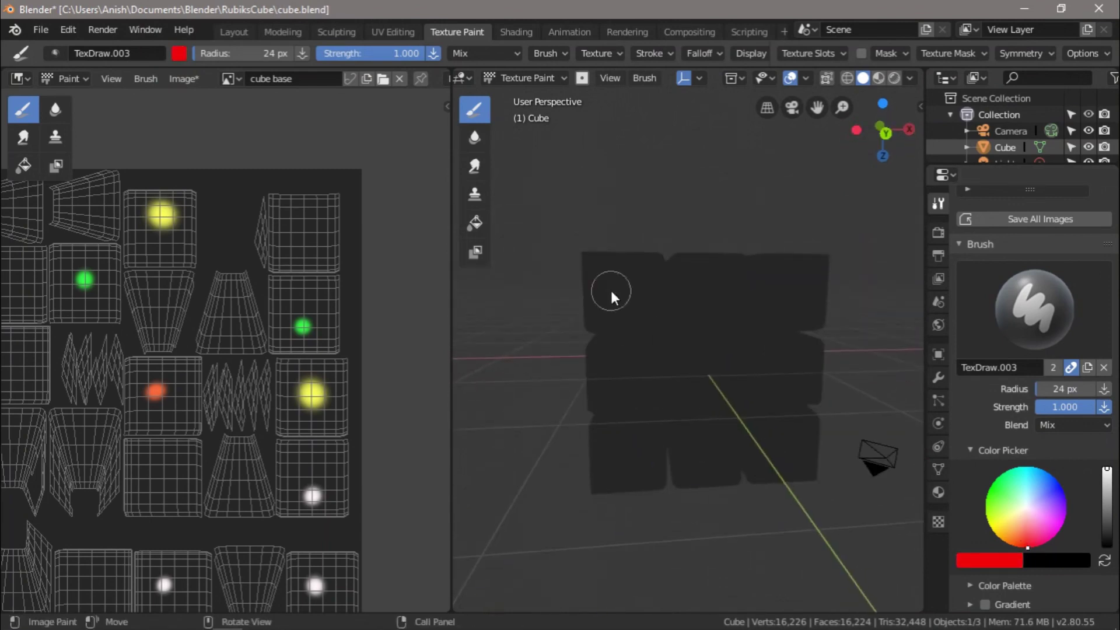
left_click(609, 288)
left_click(716, 293)
left_click(792, 282)
left_click(628, 371)
left_click(716, 378)
left_click(795, 371)
left_click(623, 462)
left_click(696, 455)
Set the brush colour to blue and mark the tiles of the cube's top face with blue dots
middle_click_drag(677, 482, 714, 507)
middle_click_drag(701, 408, 762, 482, "shift")
left_click_drag(1049, 493, 1060, 485)
left_click(654, 241)
left_click(753, 245)
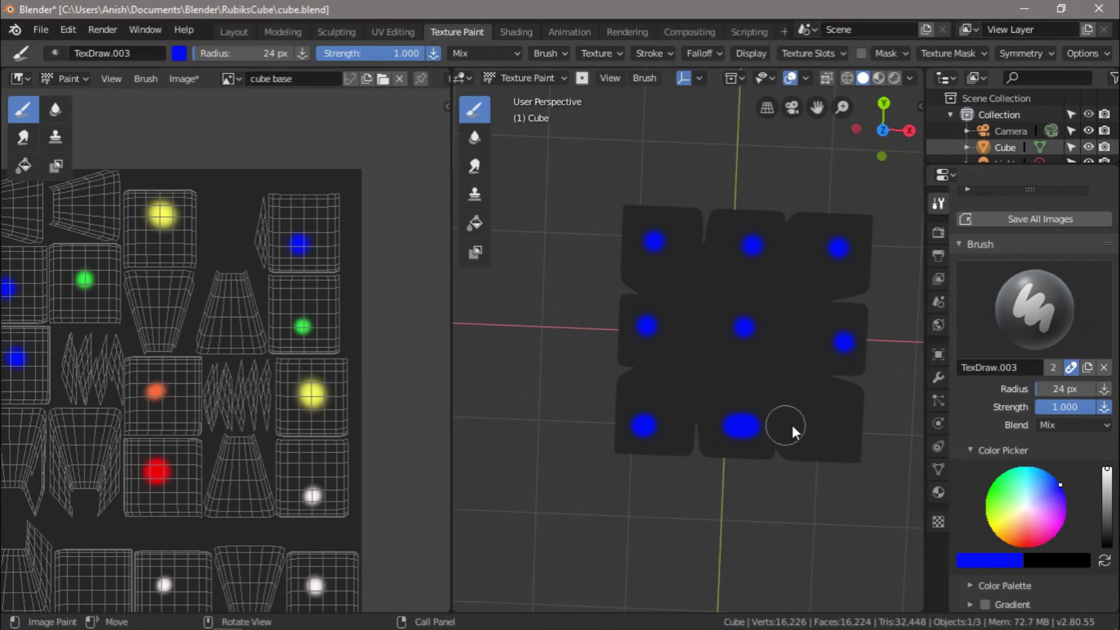
Examine which UV islands carry which colour dots, compared with the marked faces of the cube
middle_click_drag(575, 347, 635, 458)
scroll(111, 362, "down", 3)
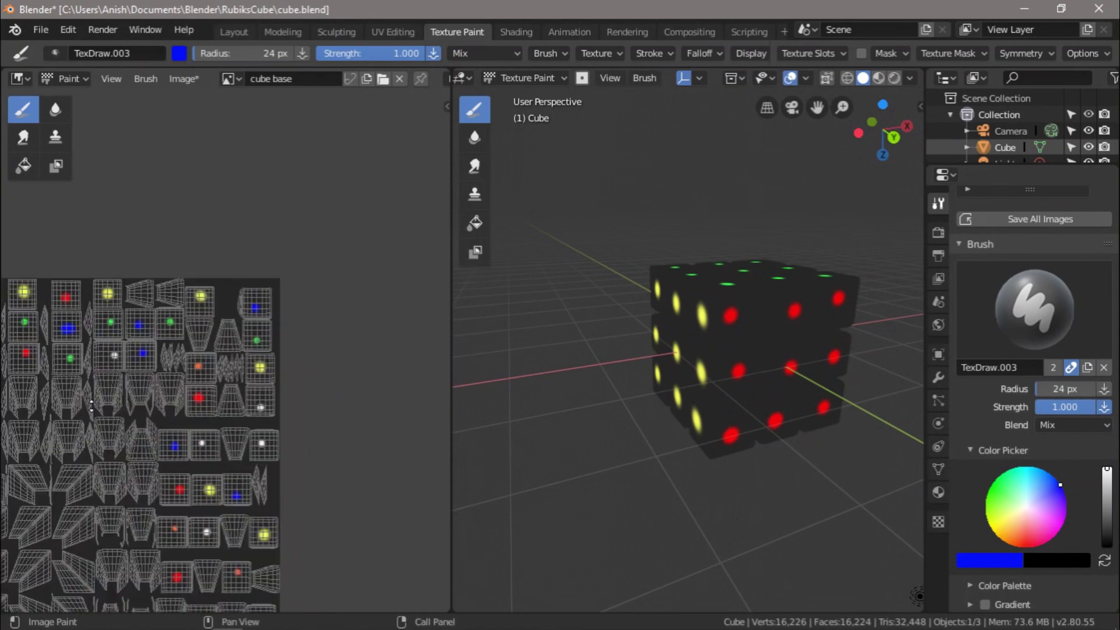
scroll(145, 386, "up", 3)
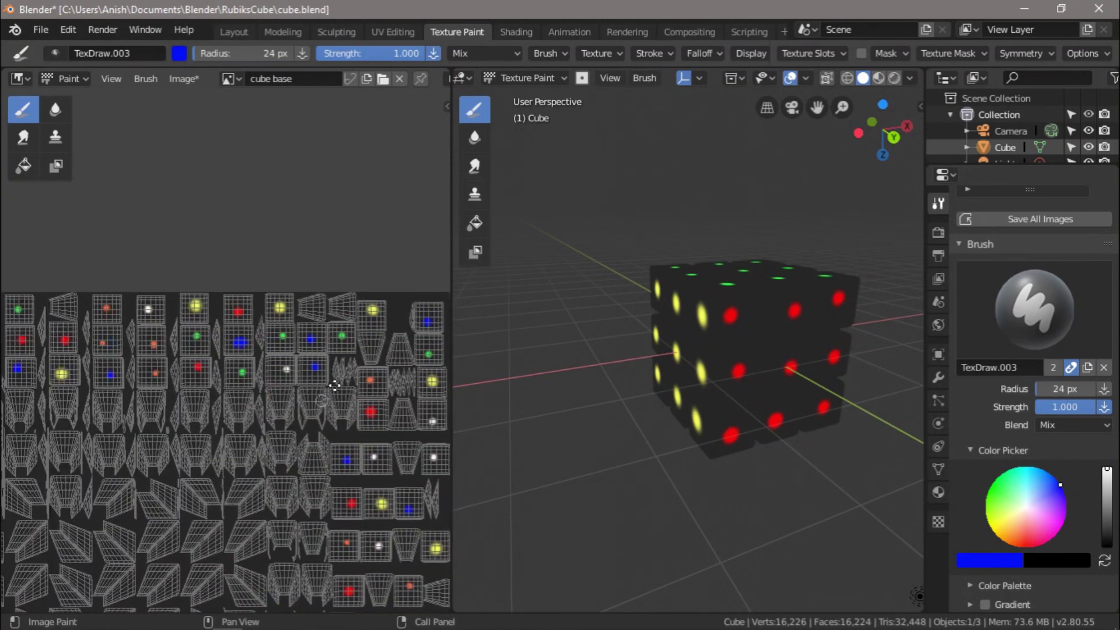
scroll(272, 285, "down", 3)
middle_click_drag(169, 318, 88, 300)
scroll(222, 353, "up", 4)
scroll(88, 297, "up", 5)
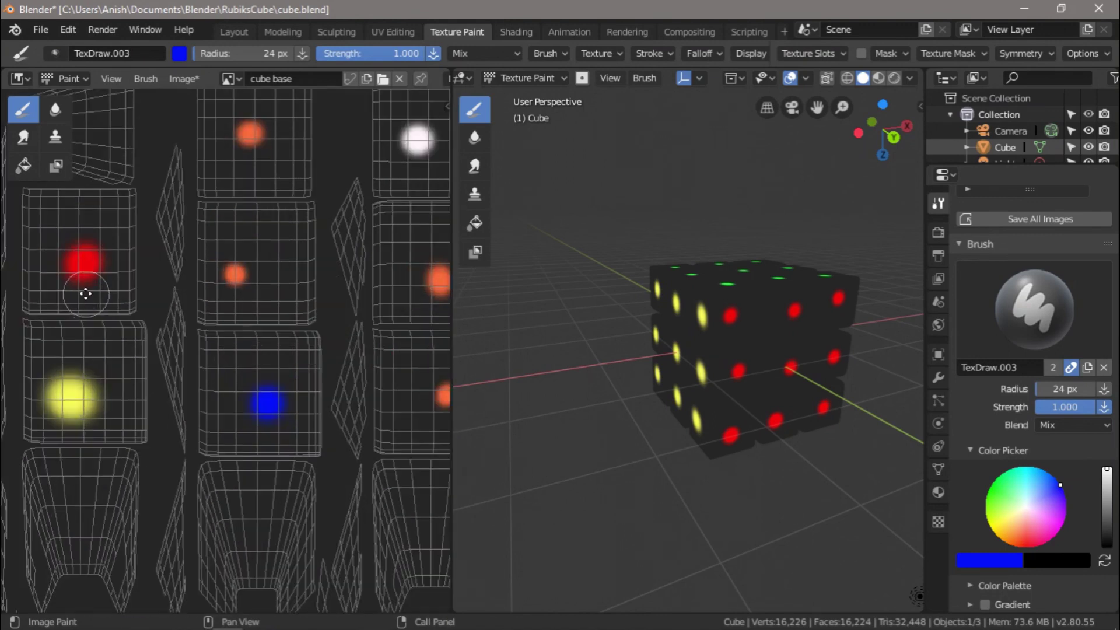
Fill the blue-marked UV island in the texture's upper-left corner with blue and check the tile on the cube
left_click_drag(146, 299, 160, 318)
mouse_move(128, 280)
left_mouse_down()
mouse_move(177, 291)
mouse_move(239, 286)
left_mouse_up()
left_click_drag(210, 374, 115, 359)
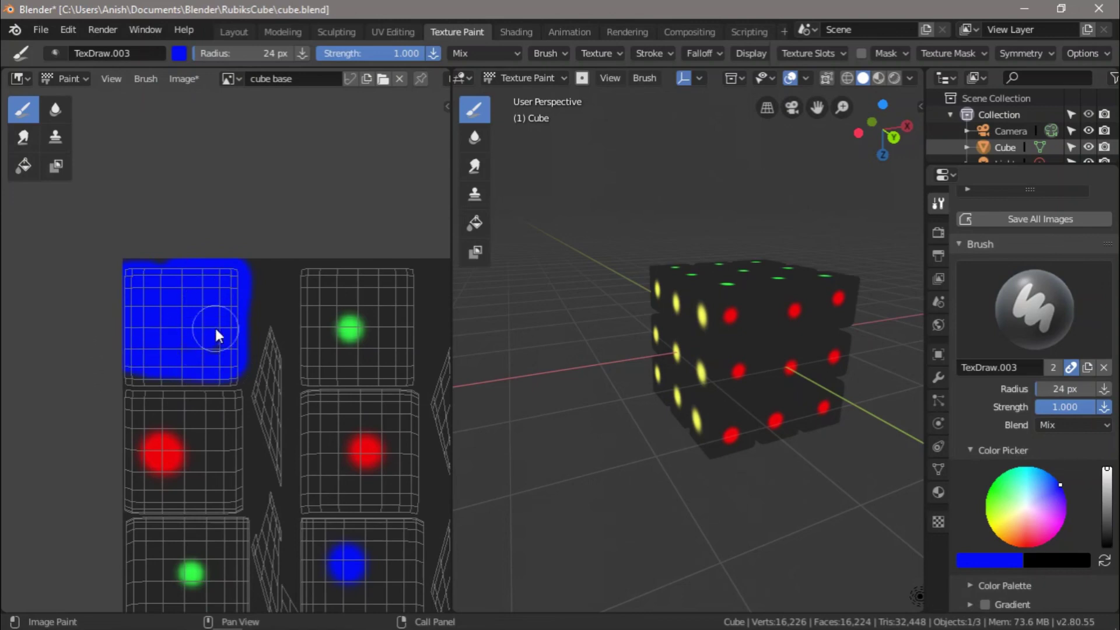
mouse_move(580, 368)
middle_mouse_down()
mouse_move(576, 201)
mouse_move(795, 120)
mouse_move(646, 93)
middle_mouse_up()
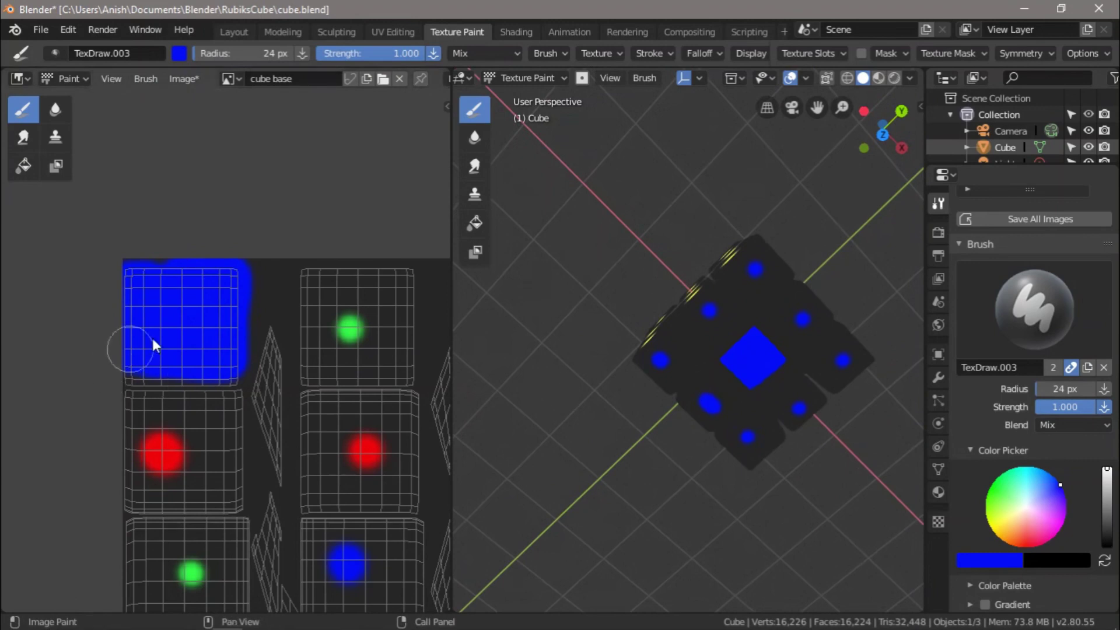
Extend the blue along the island's lower edge, and undo the fill of the whole island
scroll(166, 332, "up", 3)
scroll(166, 332, "up", 5)
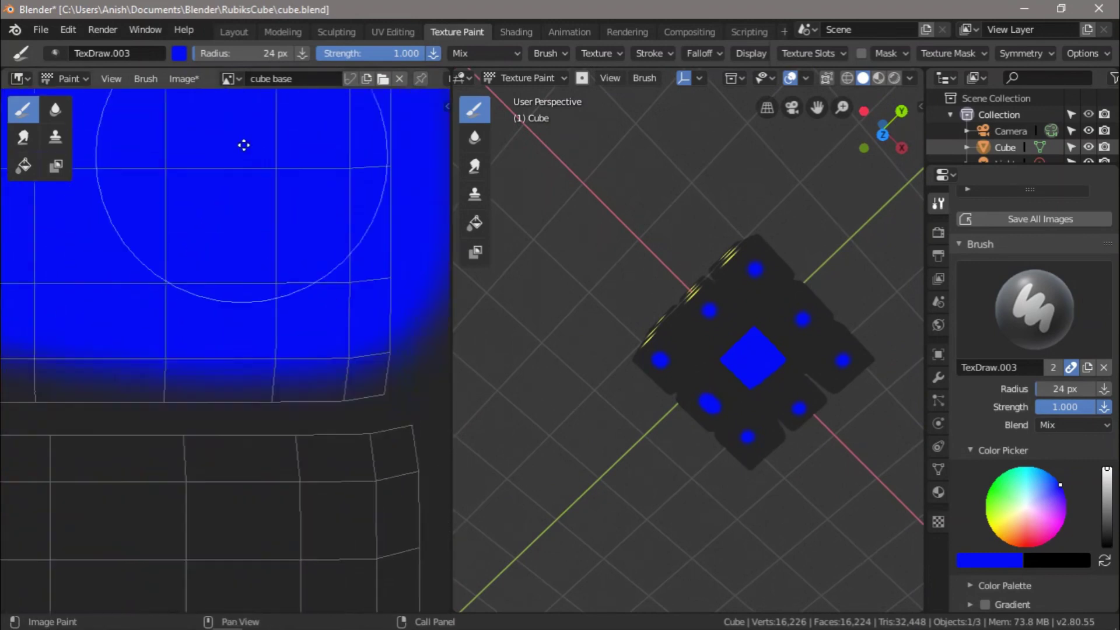
mouse_move(114, 255)
left_mouse_down()
mouse_move(220, 255)
mouse_move(135, 277)
mouse_move(245, 296)
mouse_move(369, 292)
mouse_move(50, 302)
left_mouse_up()
middle_click_drag(154, 300, 449, 301)
mouse_move(425, 302)
left_mouse_down()
mouse_move(2, 301)
mouse_move(221, 302)
left_mouse_up()
middle_click_drag(222, 308, 395, 286)
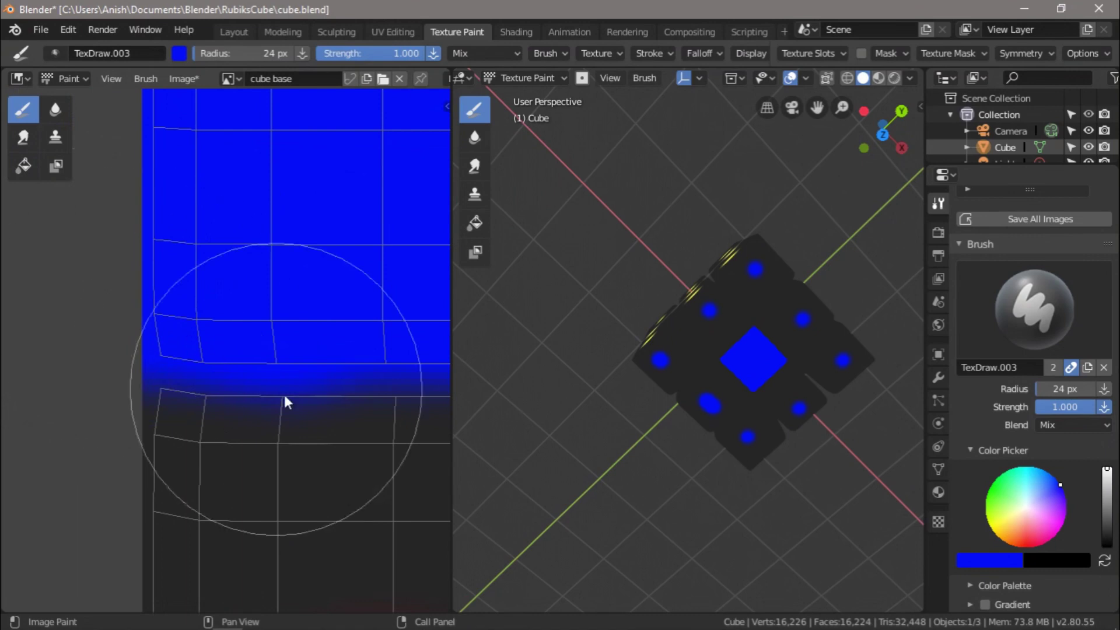
scroll(308, 385, "down", 4)
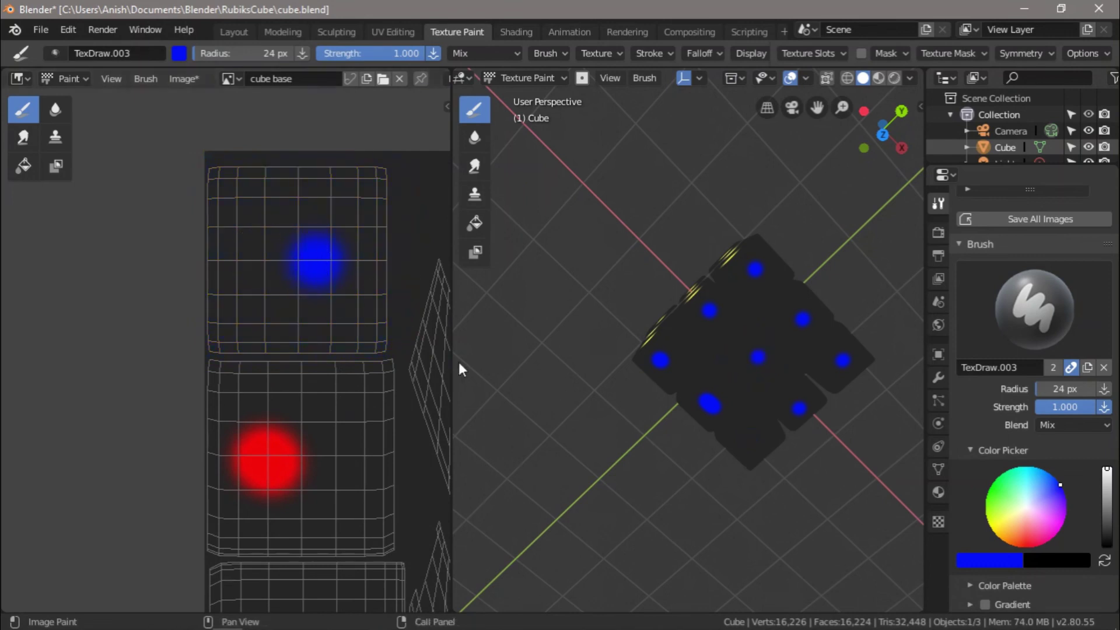
Repaint the missing blue dot on the corner tile of the cube's top face
left_click(747, 443)
scroll(260, 318, "up", 4)
scroll(257, 324, "down", 3)
scroll(254, 315, "down", 2)
scroll(243, 292, "up", 3)
scroll(205, 298, "down", 1)
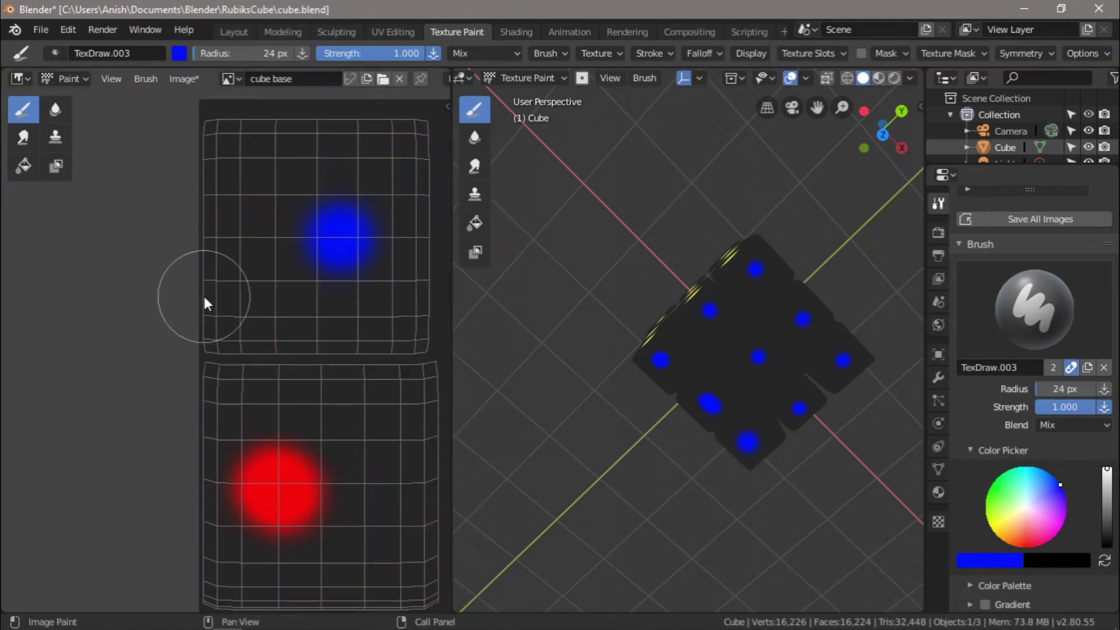
mouse_move(174, 235)
middle_mouse_down()
mouse_move(41, 247)
mouse_move(20, 220)
middle_mouse_up()
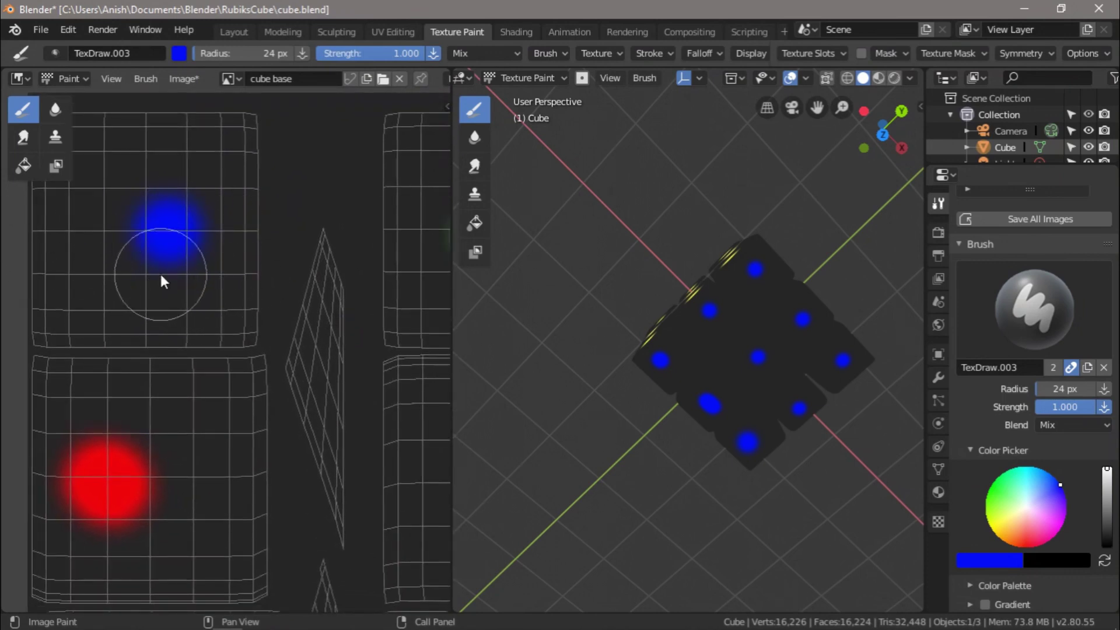
Set the Draw brush radius to 6 px, keeping its strength at 1.000
key("f")
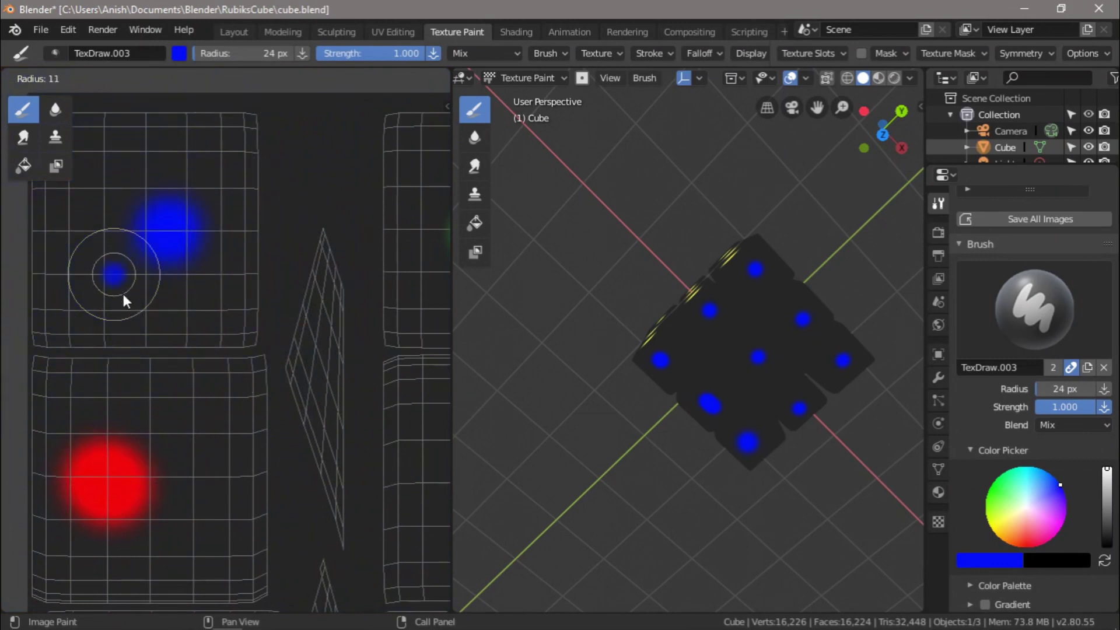
left_click(117, 285)
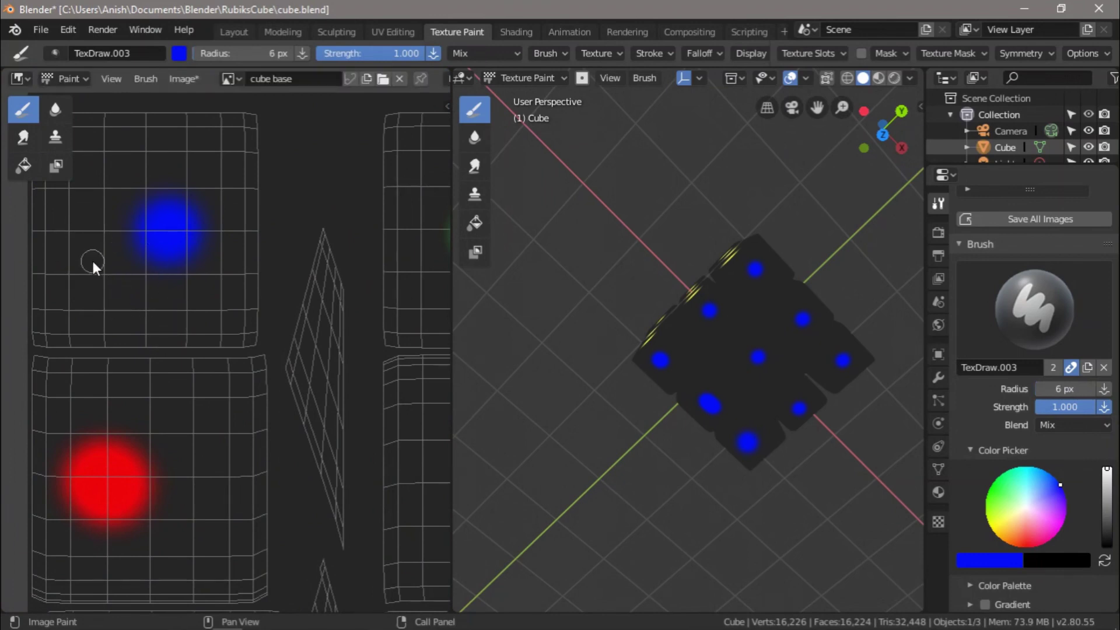
key("shift+f")
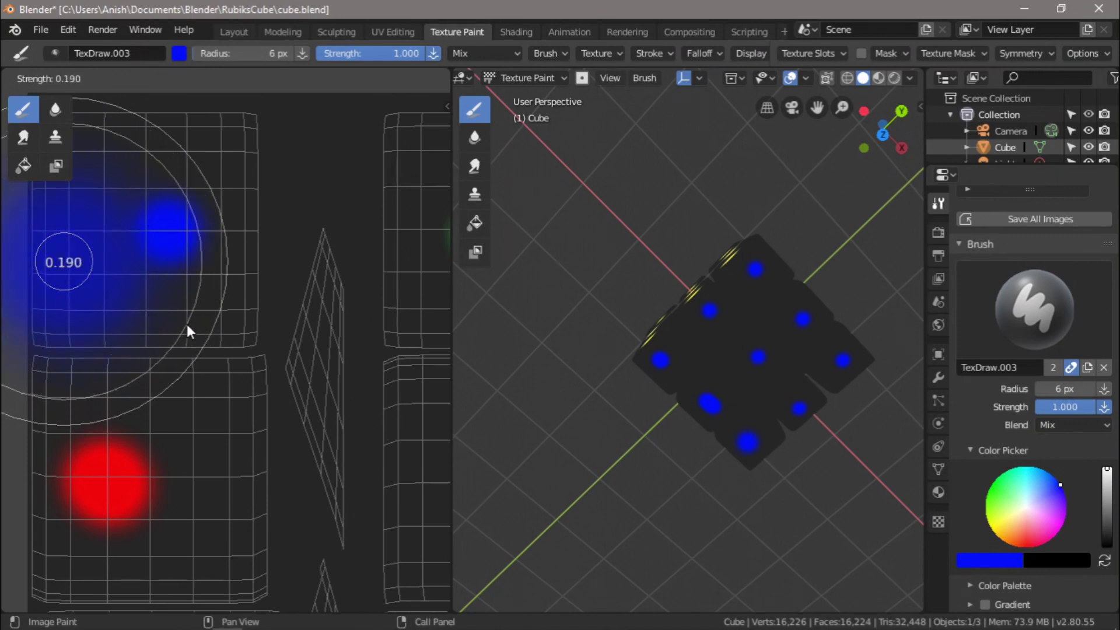
left_click(82, 268)
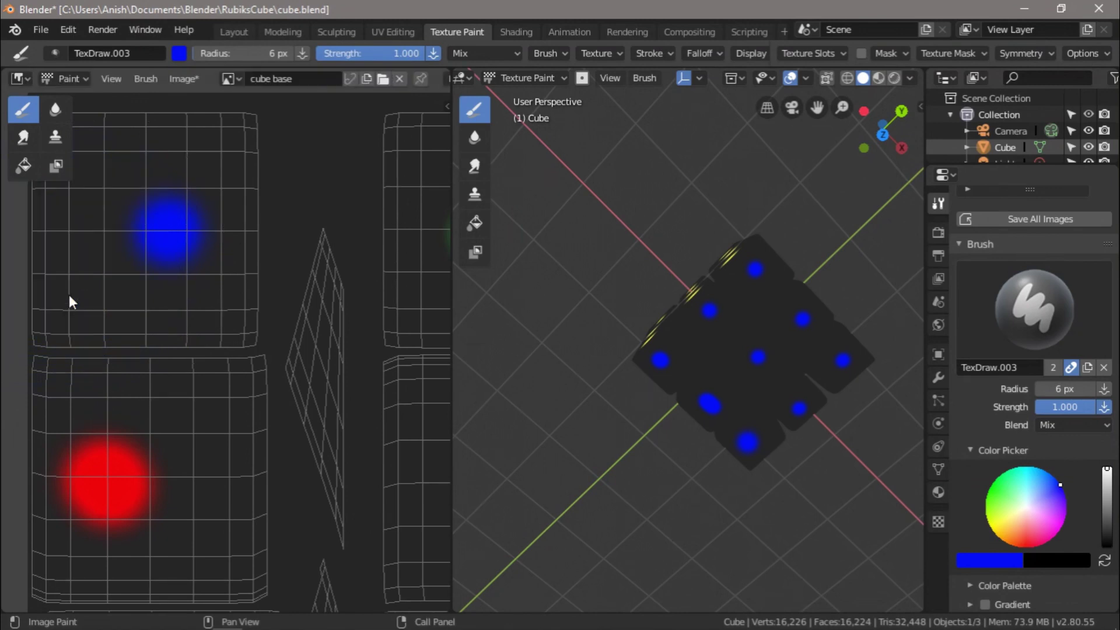
Paint blue along the lower and right edges of the blue-marked UV island in the texture's upper-left corner
middle_click_drag(139, 281, 311, 286)
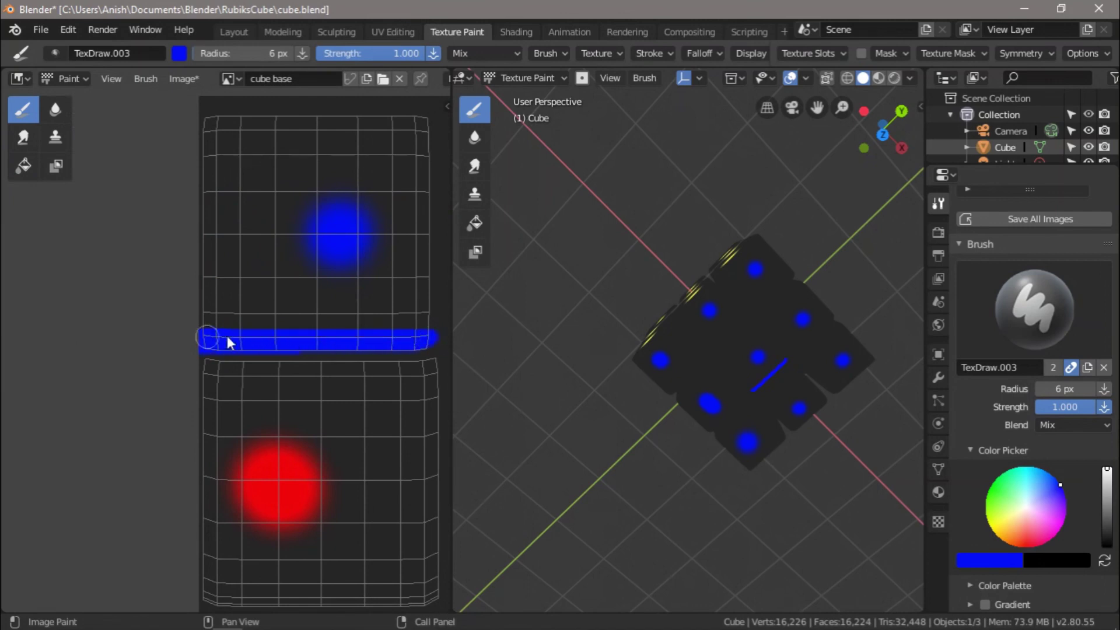
left_click_drag(421, 327, 292, 330)
middle_click_drag(351, 309, 177, 317)
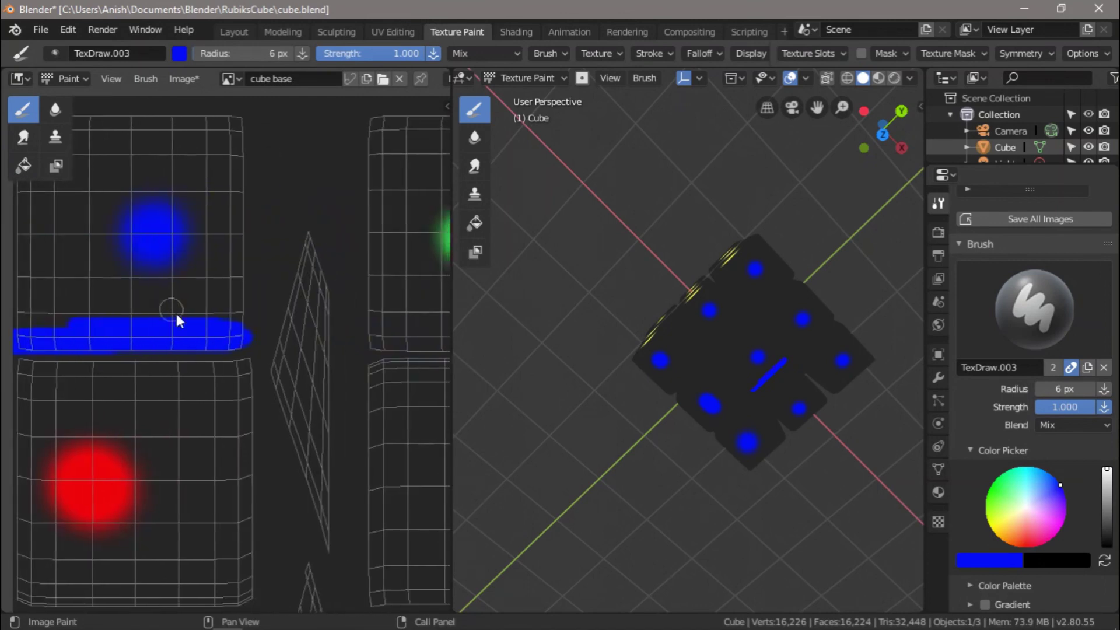
left_click_drag(238, 334, 229, 268)
Set the brush radius to 20 px and fill the rest of the blue-edged UV island
key("f")
left_click(146, 283)
mouse_move(148, 283)
left_mouse_down()
mouse_move(138, 292)
mouse_move(114, 271)
mouse_move(41, 319)
mouse_move(19, 289)
mouse_move(20, 254)
mouse_move(149, 289)
mouse_move(157, 313)
mouse_move(203, 297)
mouse_move(217, 312)
mouse_move(224, 201)
mouse_move(181, 228)
mouse_move(233, 131)
mouse_move(63, 198)
mouse_move(33, 160)
mouse_move(35, 204)
mouse_move(128, 184)
left_mouse_up()
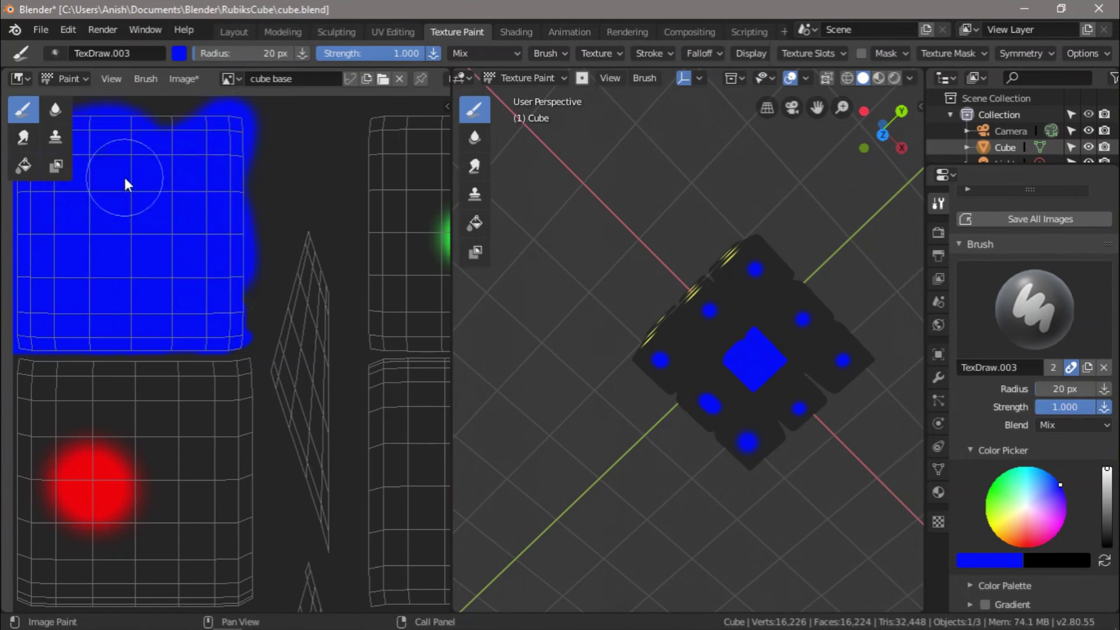
scroll(124, 175, "down", 1)
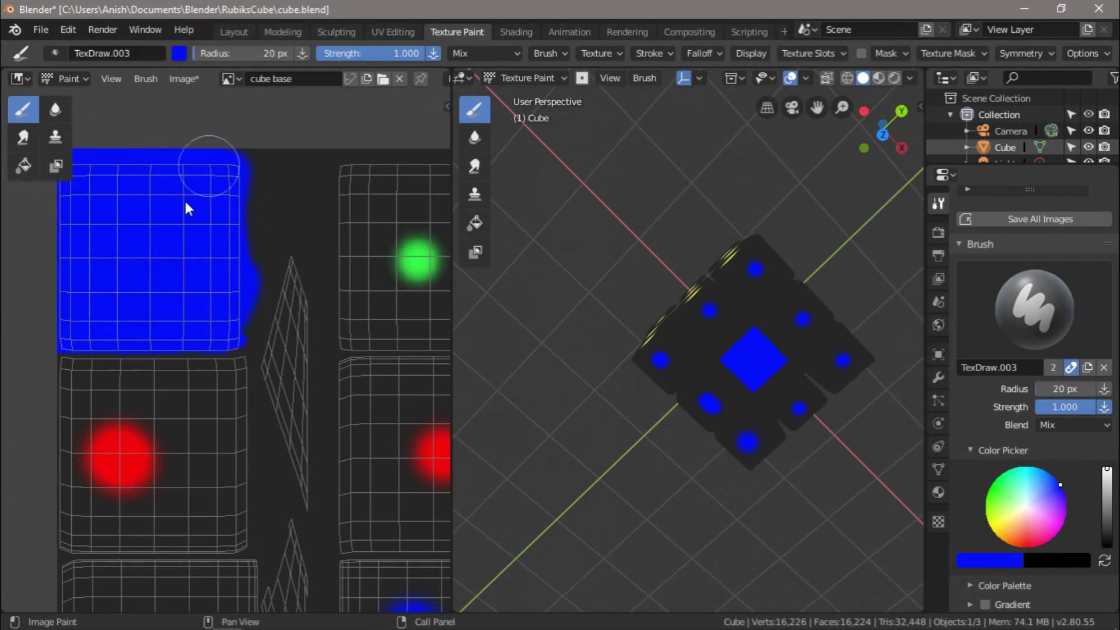
Set the Draw brush radius to 7 px for painting the blue-dotted UV island in the second column
scroll(148, 268, "down", 2)
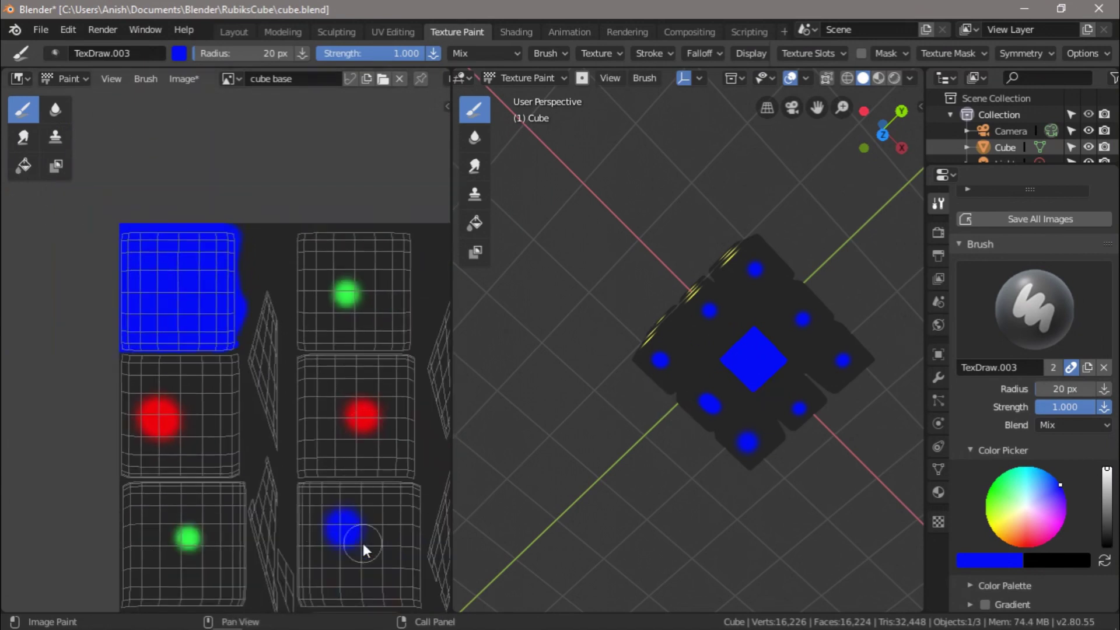
scroll(266, 394, "up", 4)
middle_click_drag(299, 385, 167, 389)
scroll(167, 389, "up", 3)
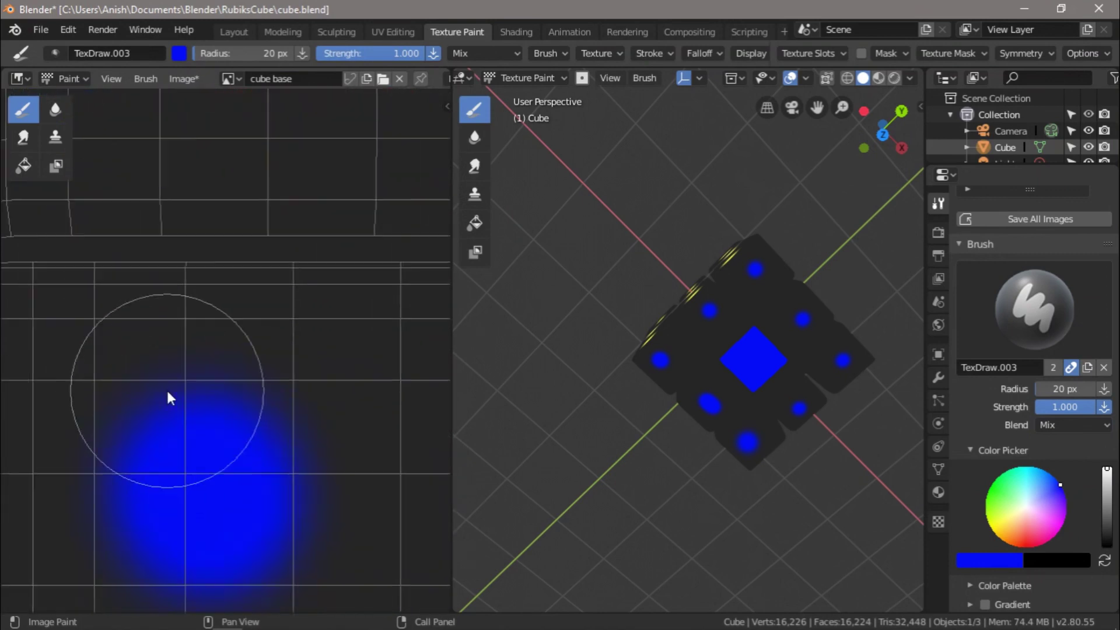
scroll(167, 389, "down", 2)
key("f")
left_click(246, 380)
Paint blue along the upper edge and down the upper-left side of the blue-dotted UV island in the second column
middle_click_drag(131, 322, 210, 337)
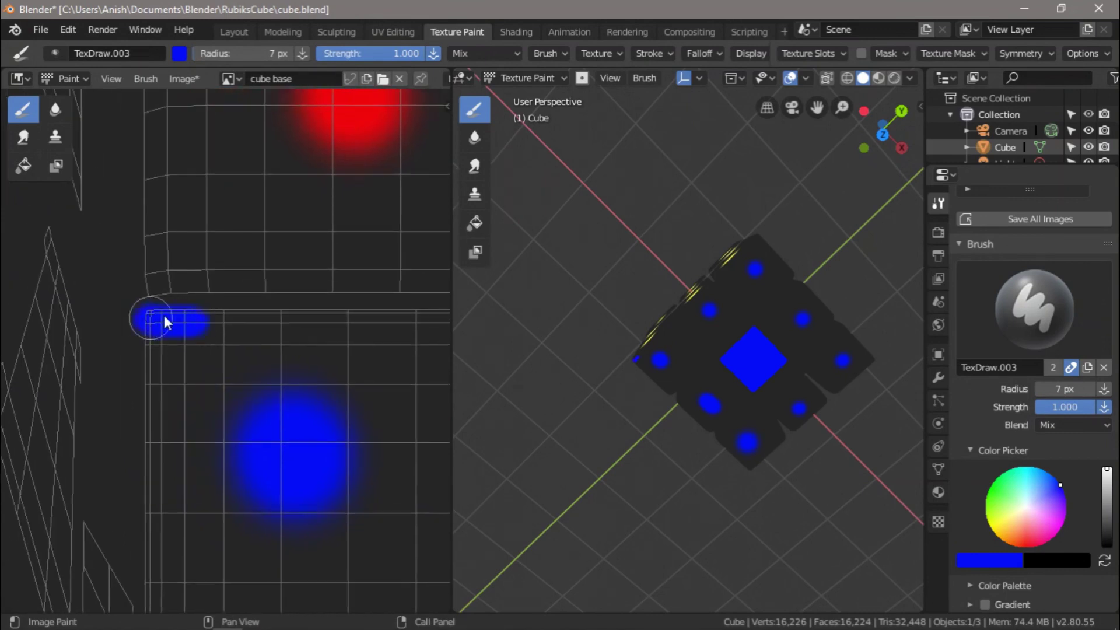
mouse_move(426, 314)
middle_mouse_down()
mouse_move(245, 350)
mouse_move(194, 345)
middle_mouse_up()
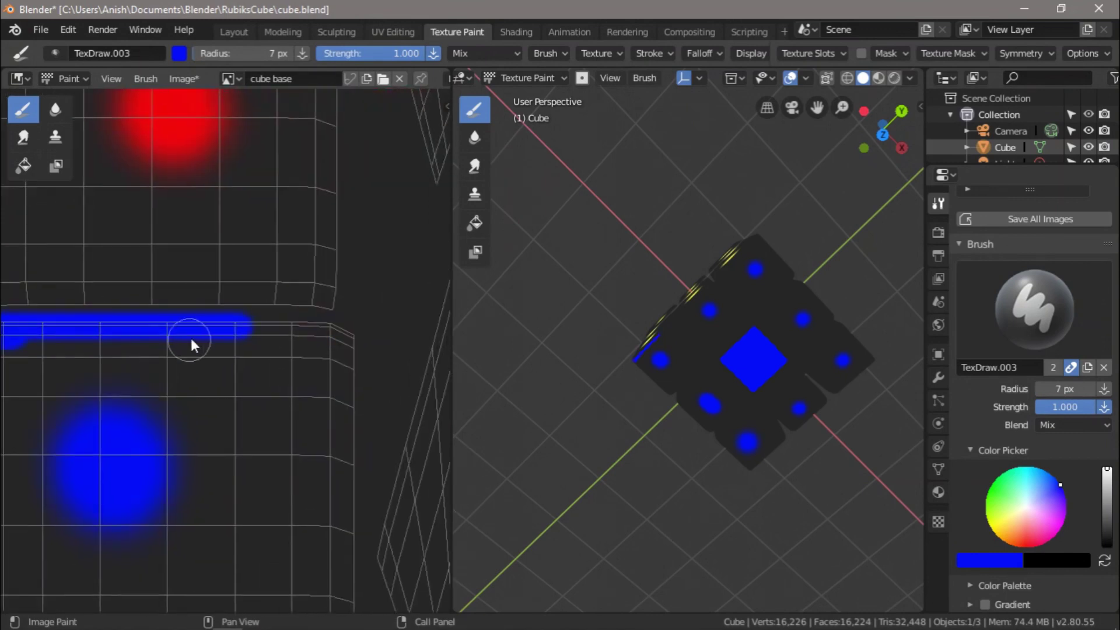
mouse_move(345, 332)
left_mouse_down()
mouse_move(349, 355)
mouse_move(66, 354)
left_mouse_up()
middle_click_drag(74, 368, 343, 377)
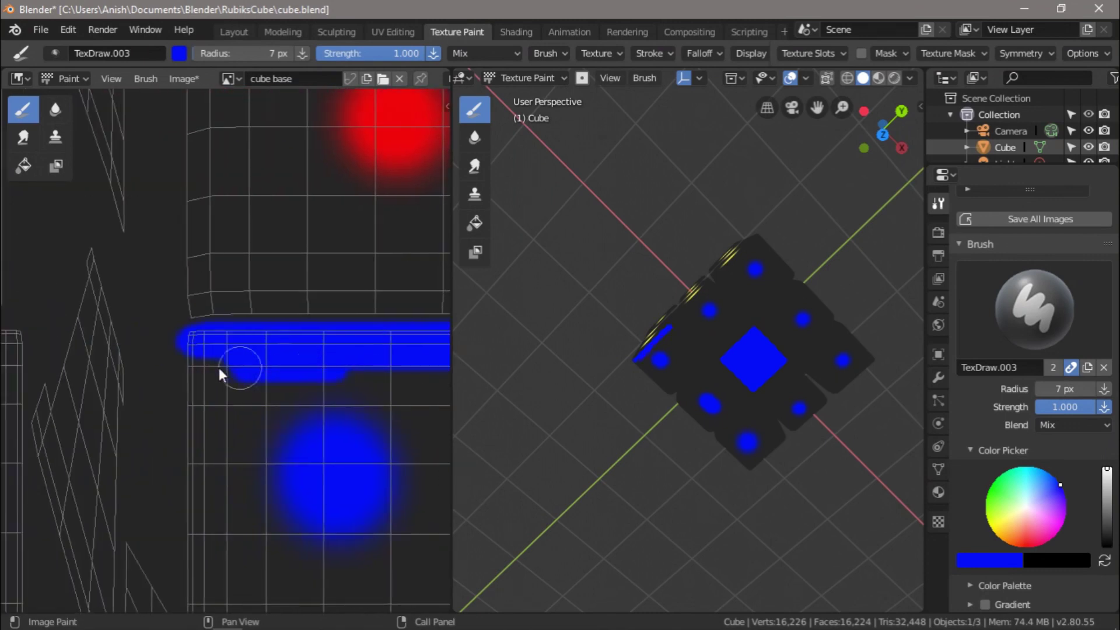
scroll(224, 415, "down", 1)
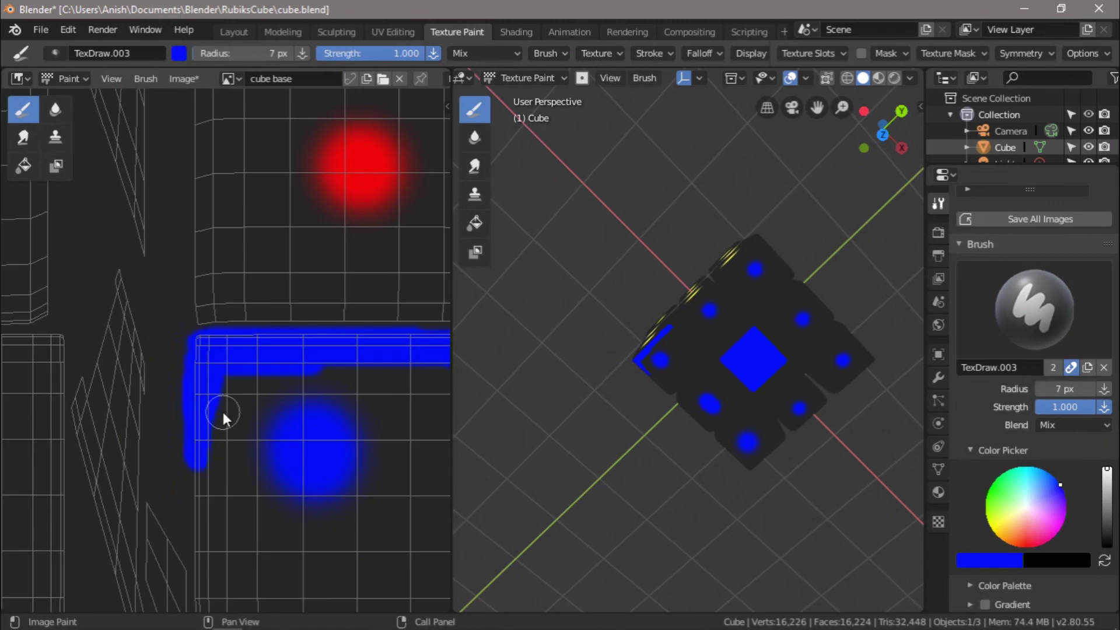
mouse_move(405, 370)
middle_mouse_down()
mouse_move(283, 389)
mouse_move(203, 380)
middle_mouse_up()
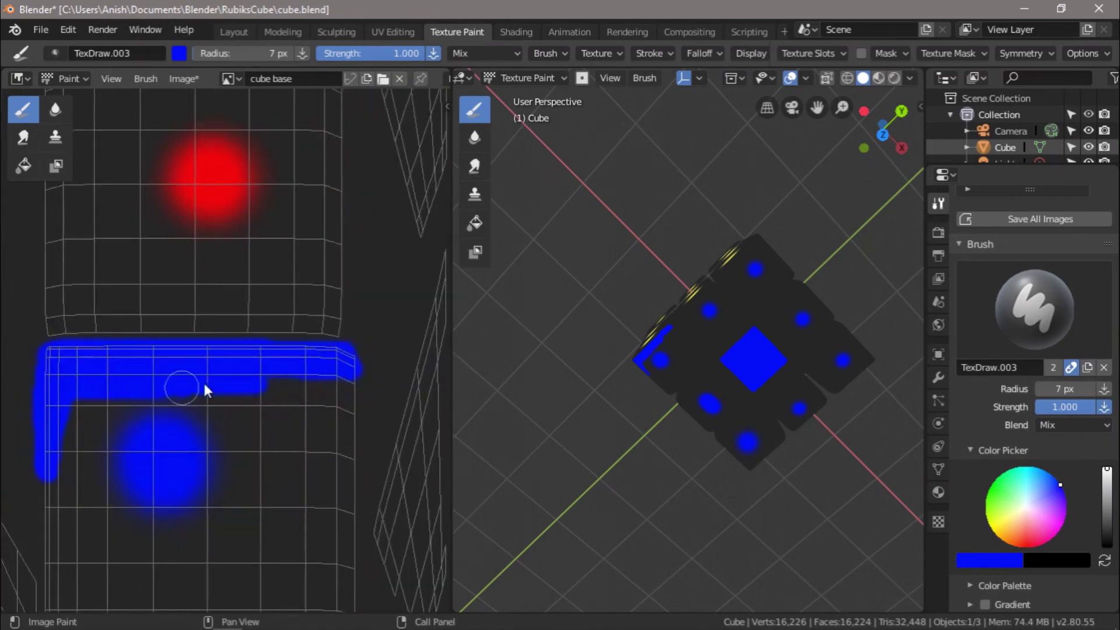
scroll(198, 425, "down", 2)
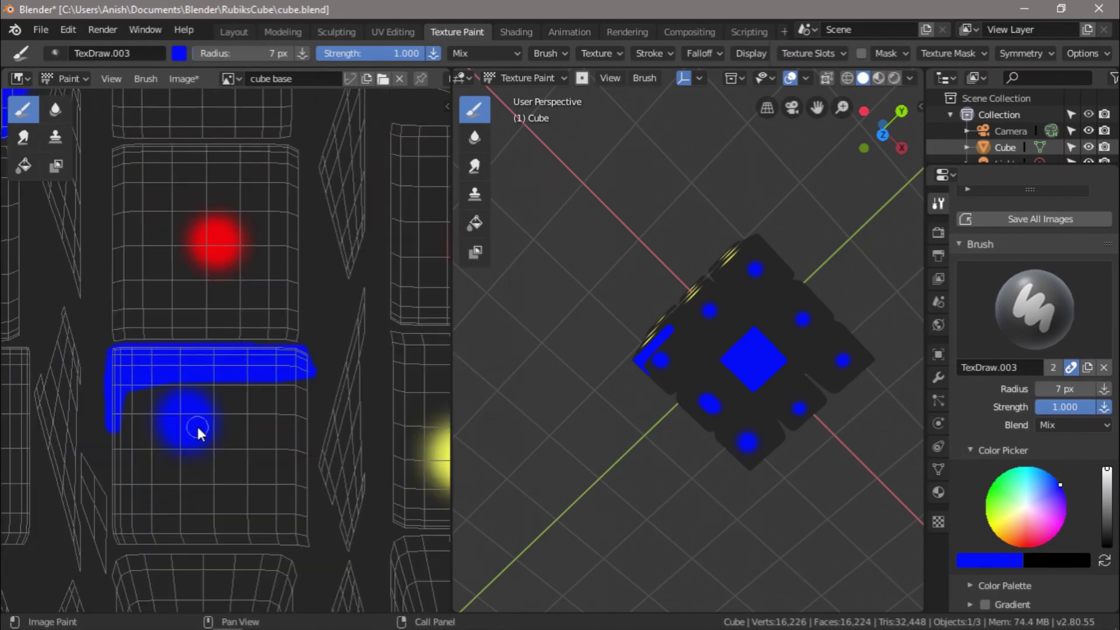
Set the brush radius to 26 px and fill the rest of the blue-edged UV island
key("f")
left_click(257, 449)
left_click(256, 421)
mouse_move(155, 443)
left_mouse_down()
mouse_move(170, 457)
mouse_move(135, 500)
mouse_move(125, 467)
mouse_move(295, 374)
mouse_move(283, 467)
mouse_move(286, 493)
mouse_move(292, 461)
mouse_move(298, 534)
mouse_move(122, 533)
mouse_move(124, 516)
mouse_move(261, 459)
mouse_move(246, 504)
mouse_move(268, 493)
left_mouse_up()
Sample the brush colour from the red dot above the blue island and paint red over the middle of that island
middle_click_drag(218, 261, 194, 419)
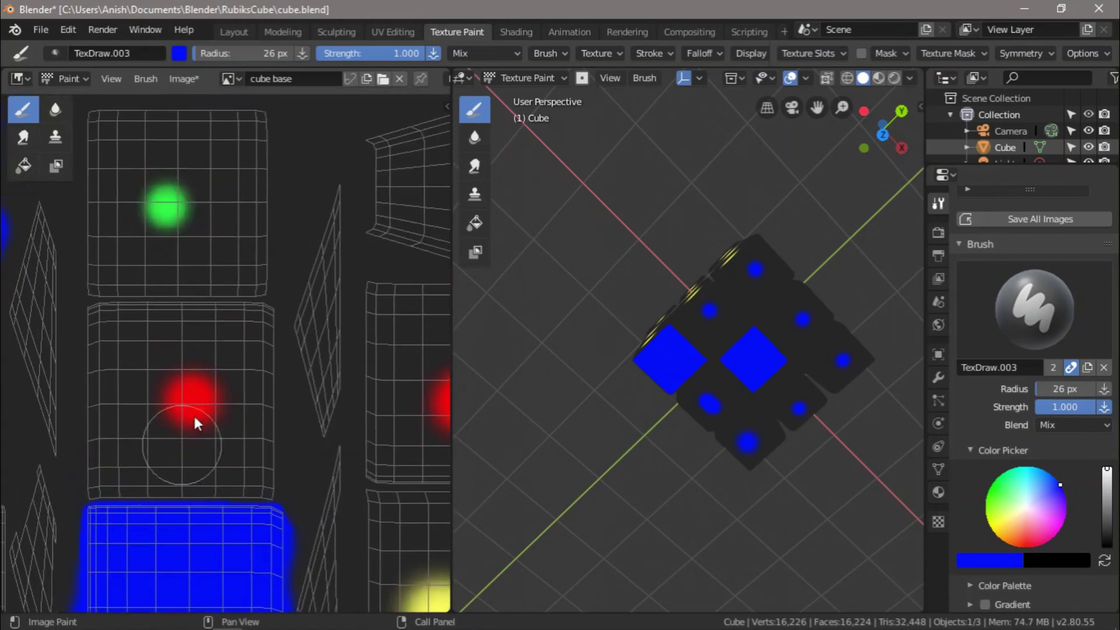
scroll(198, 376, "up", 3)
scroll(192, 373, "down", 3)
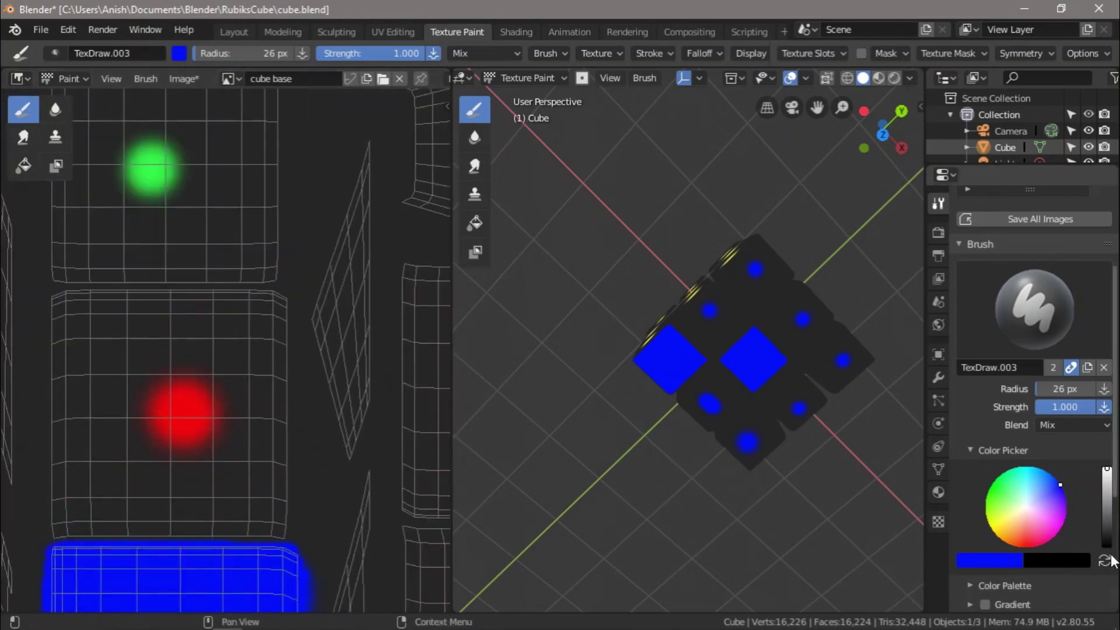
scroll(1024, 514, "down", 6)
left_click(1025, 347)
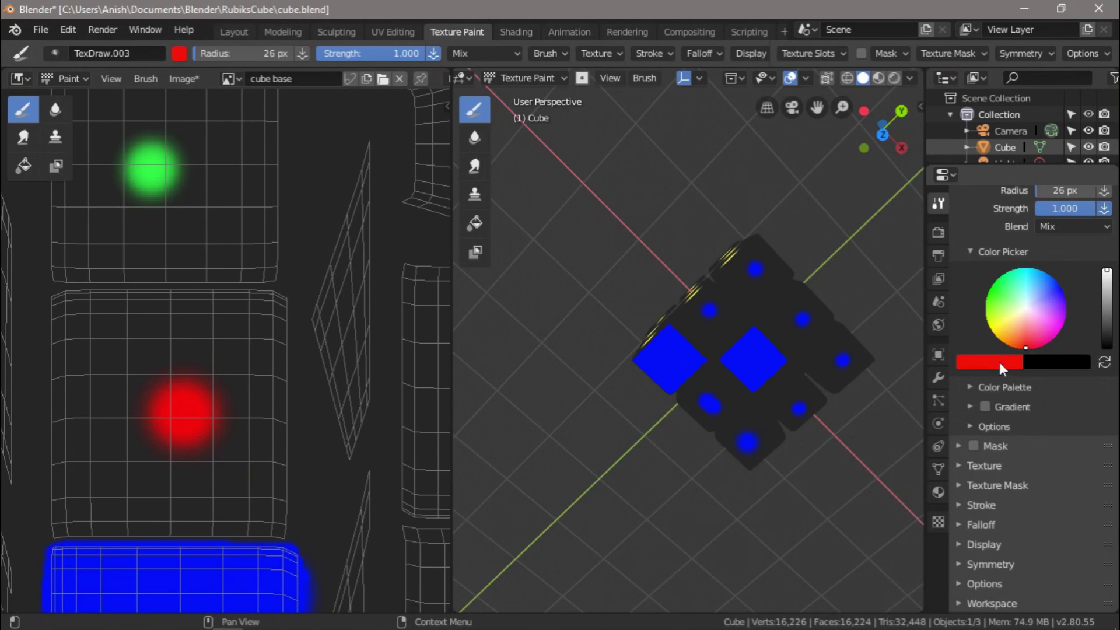
left_click(999, 362)
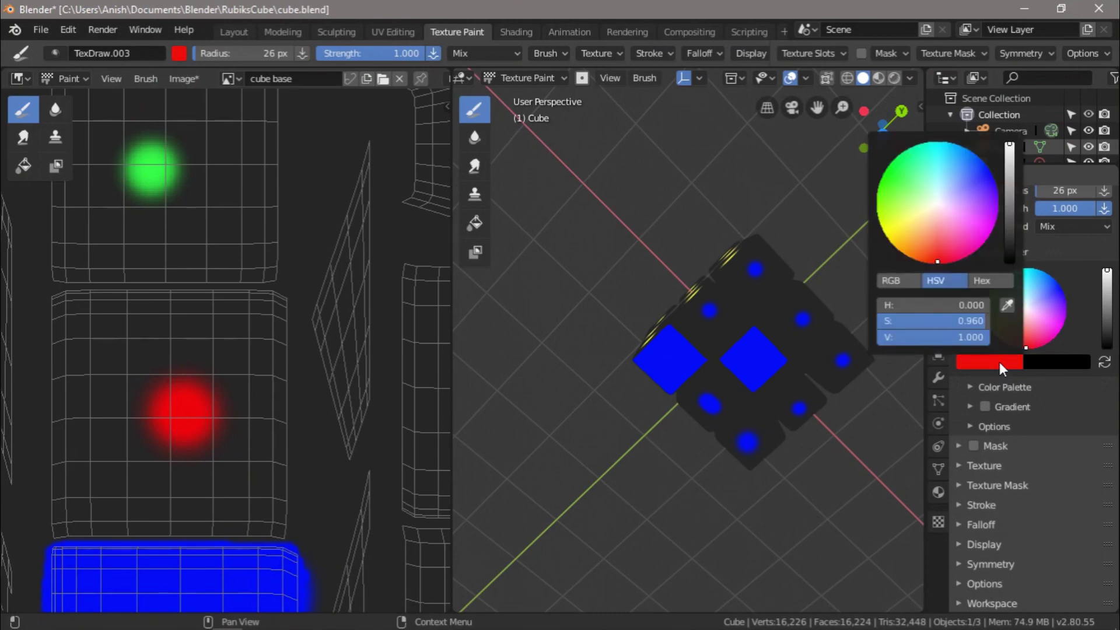
left_click(1007, 307)
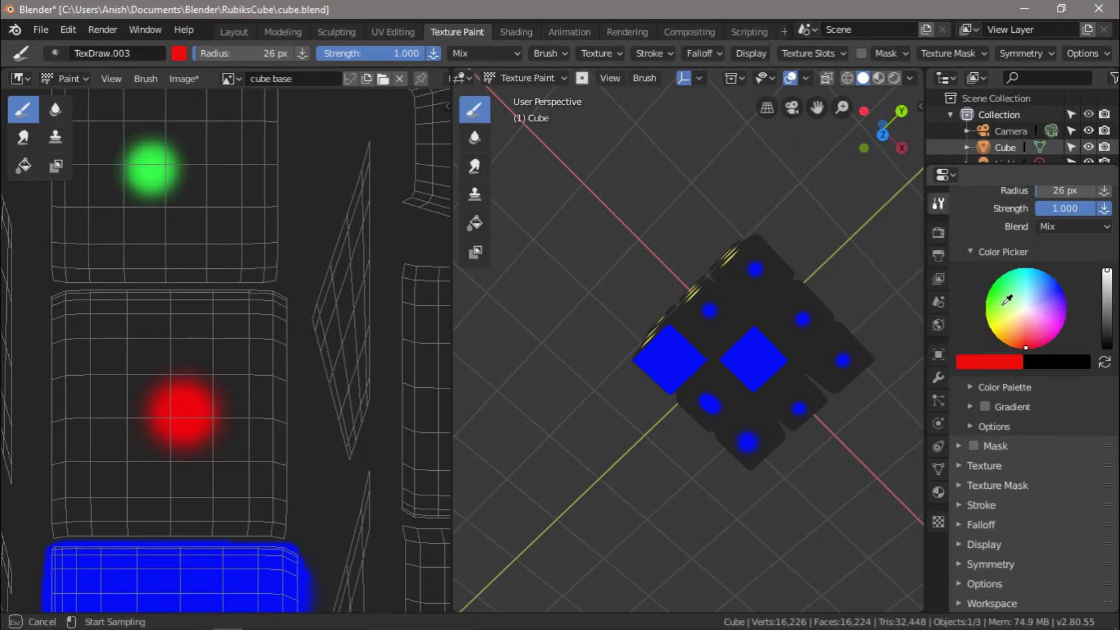
left_click(192, 403)
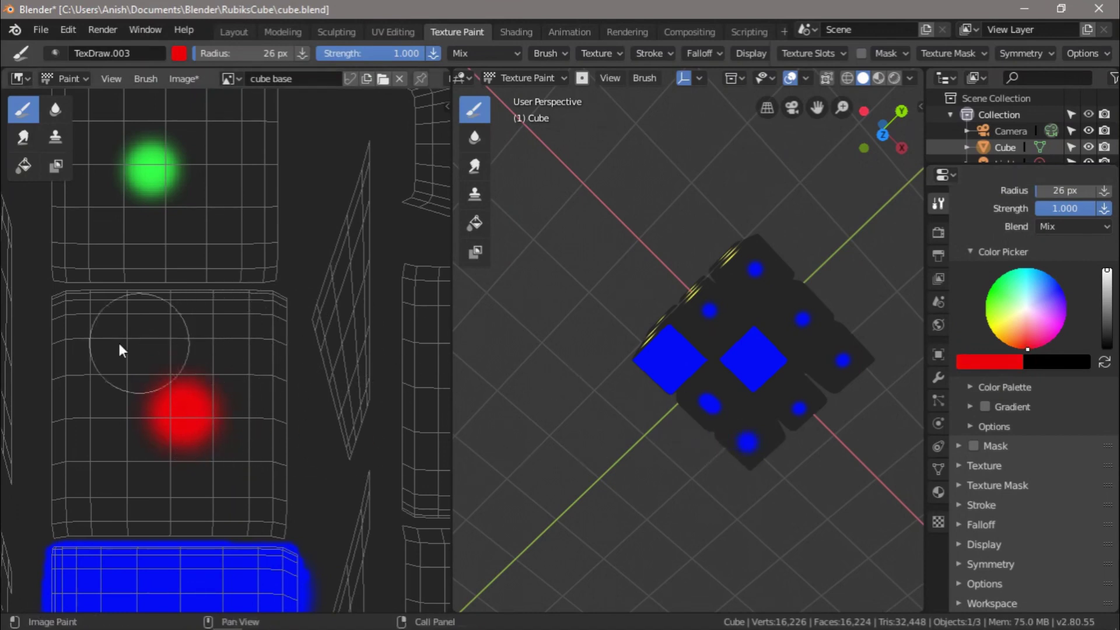
mouse_move(165, 388)
left_mouse_down()
mouse_move(169, 349)
mouse_move(217, 408)
mouse_move(129, 450)
mouse_move(125, 370)
mouse_move(183, 453)
left_mouse_up()
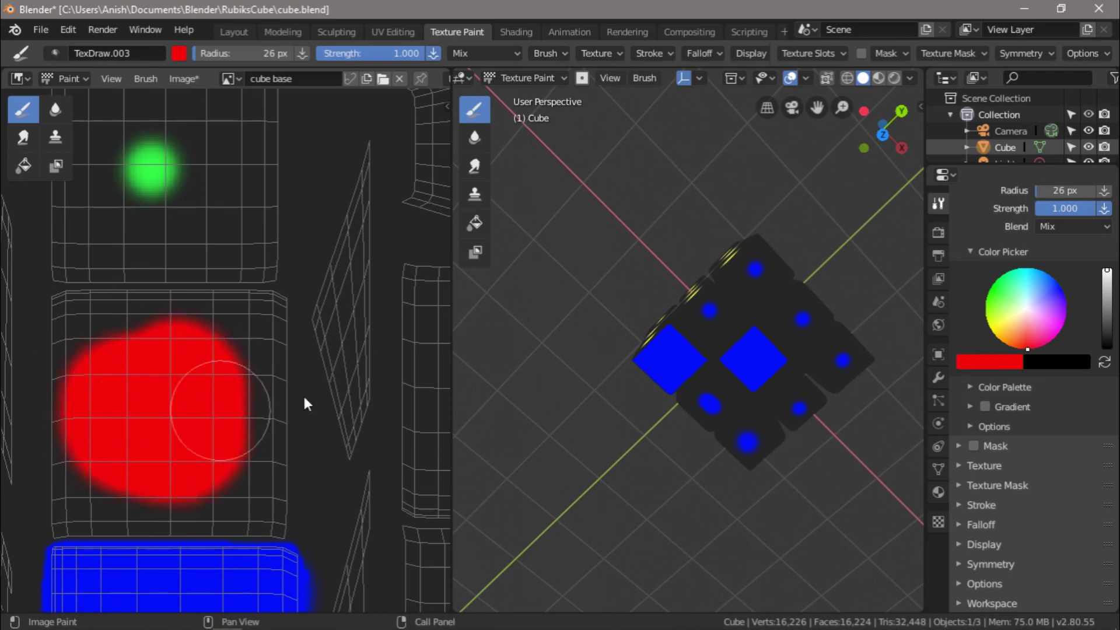
Sample the brush colour from the green dot and paint a rough green stroke across that UV island
left_click(998, 367)
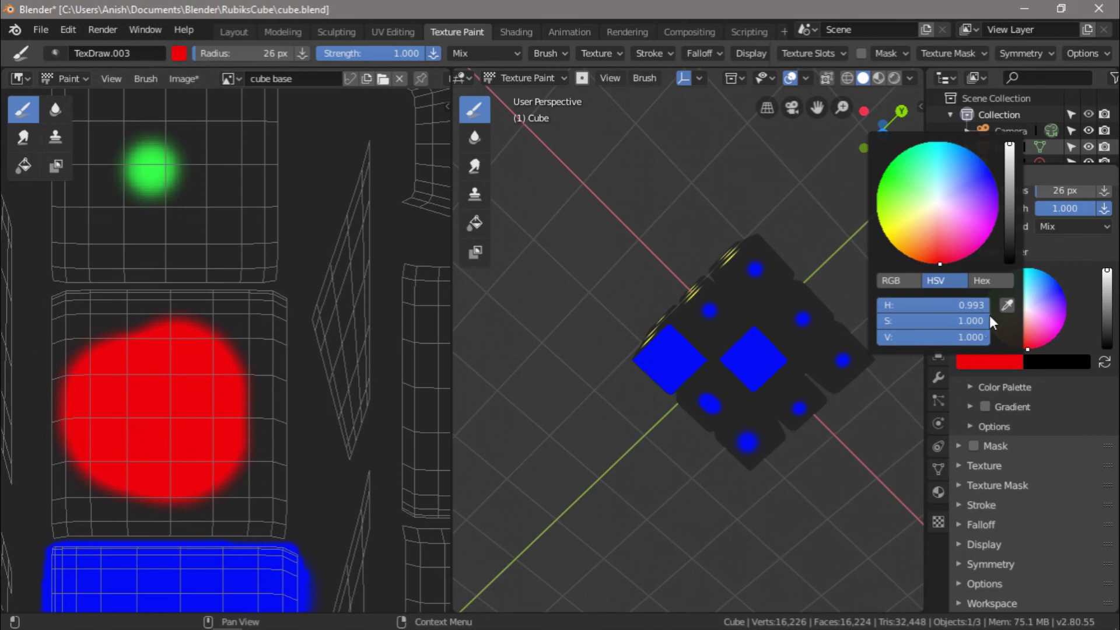
left_click(1007, 305)
left_click(152, 170)
mouse_move(152, 170)
left_mouse_down()
mouse_move(46, 191)
mouse_move(146, 167)
mouse_move(141, 187)
mouse_move(174, 175)
left_mouse_up()
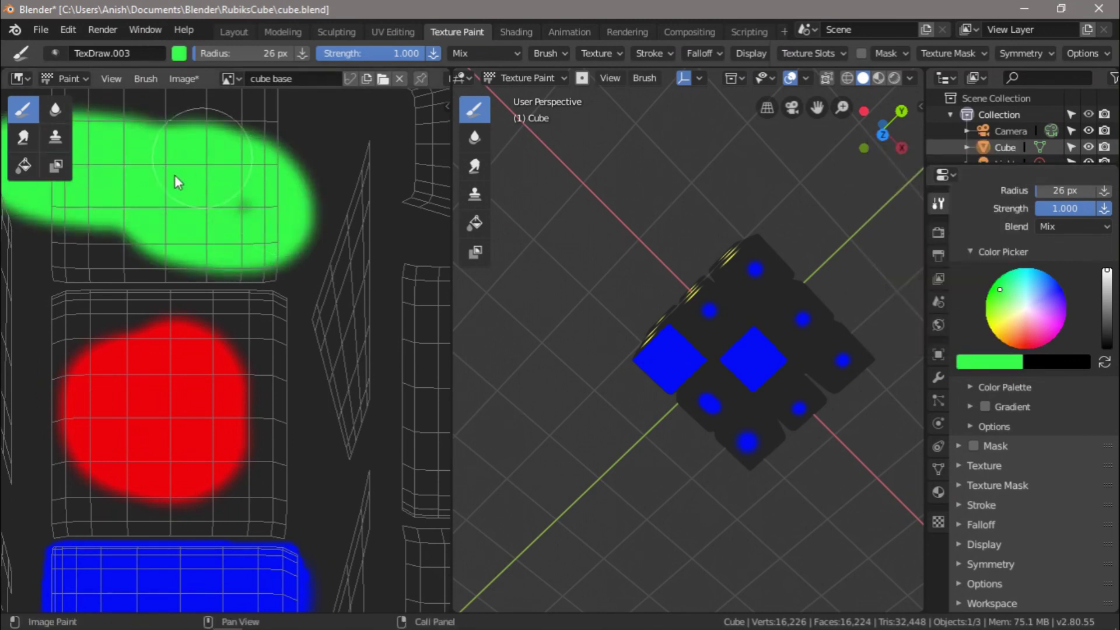
scroll(191, 217, "down", 4)
scroll(227, 255, "up", 1)
scroll(226, 254, "up", 1)
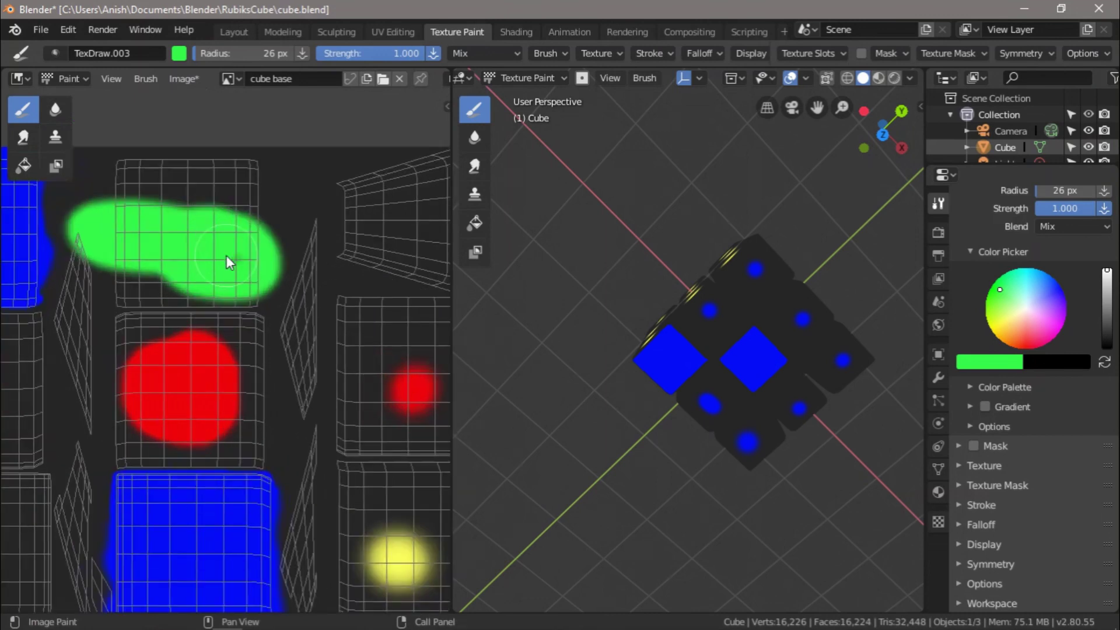
Undo the rough green and red strokes on the second-column UV islands
key("ctrl+z")
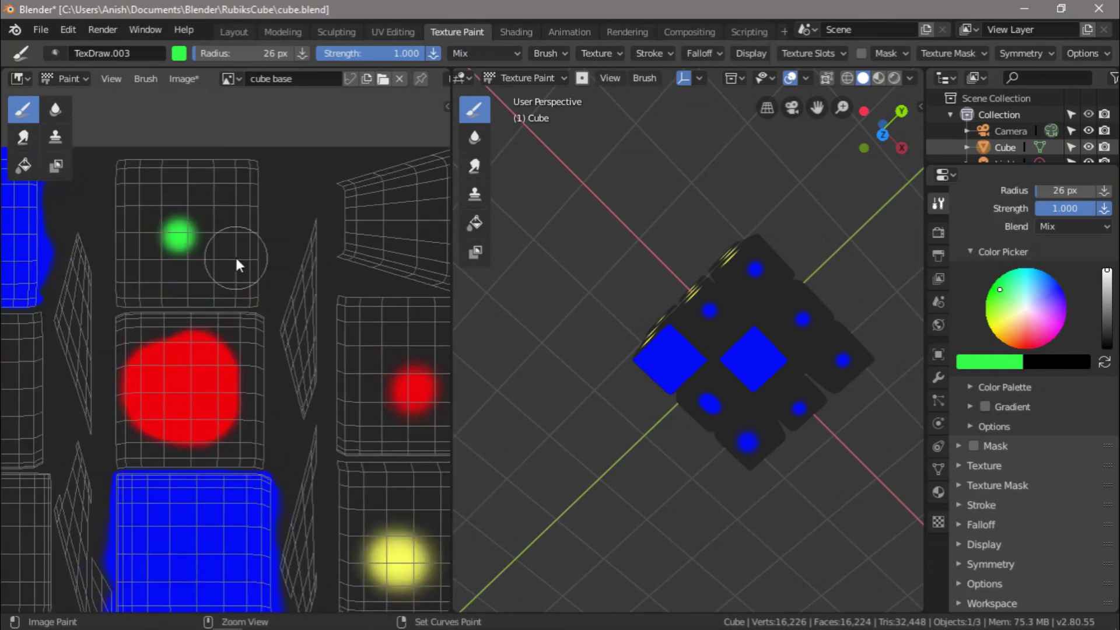
key("ctrl+z")
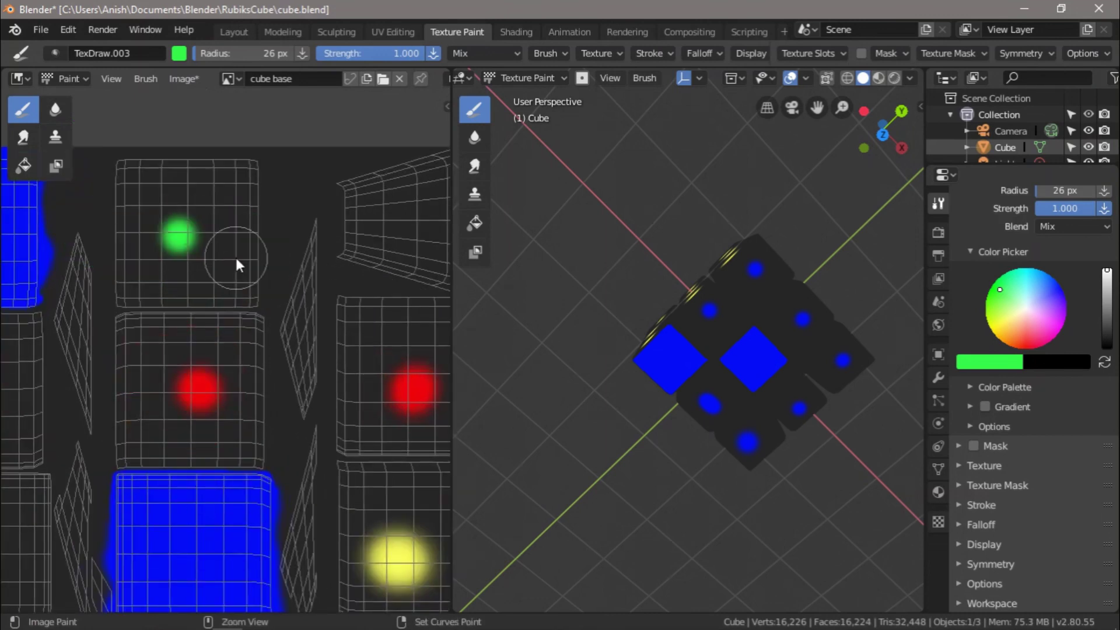
key("ctrl+z")
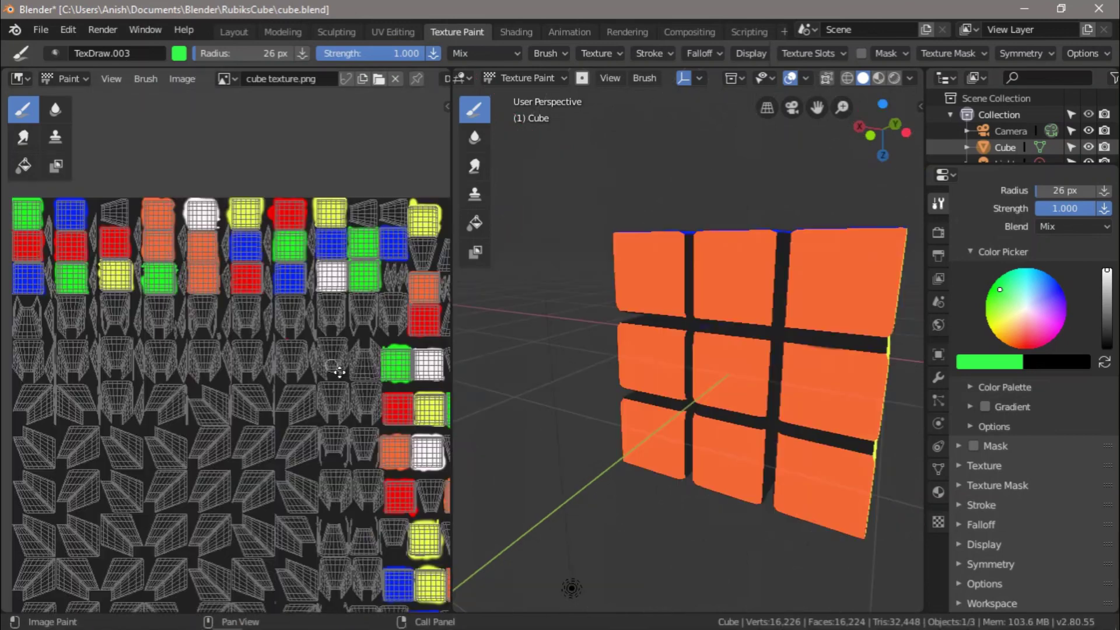
Examine the painted islands of cube texture.png and the coloured faces of the cube
middle_click_drag(340, 371, 155, 234)
scroll(300, 242, "up", 5)
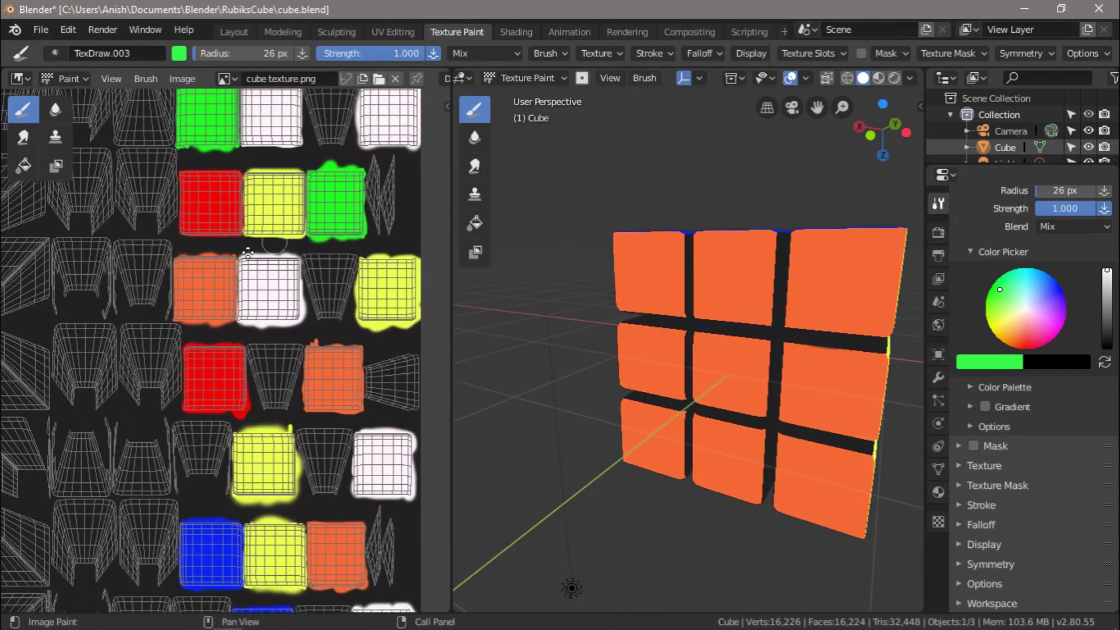
scroll(227, 304, "down", 5)
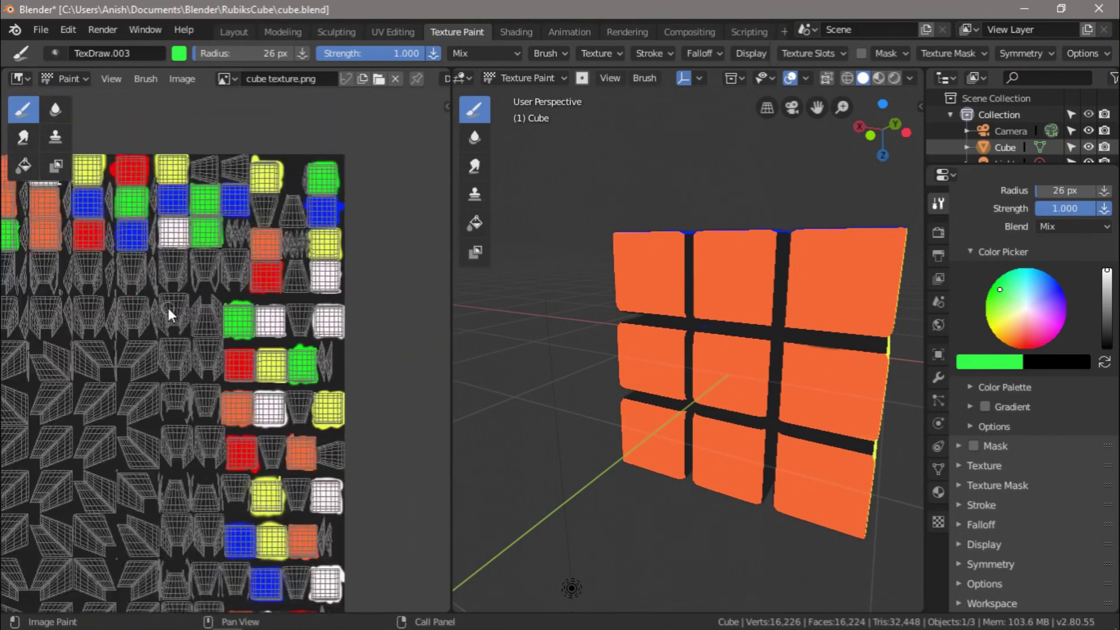
scroll(206, 323, "up", 4)
mouse_move(300, 363)
middle_mouse_down()
mouse_move(360, 395)
mouse_move(299, 382)
middle_mouse_up()
middle_click_drag(601, 367, 441, 38)
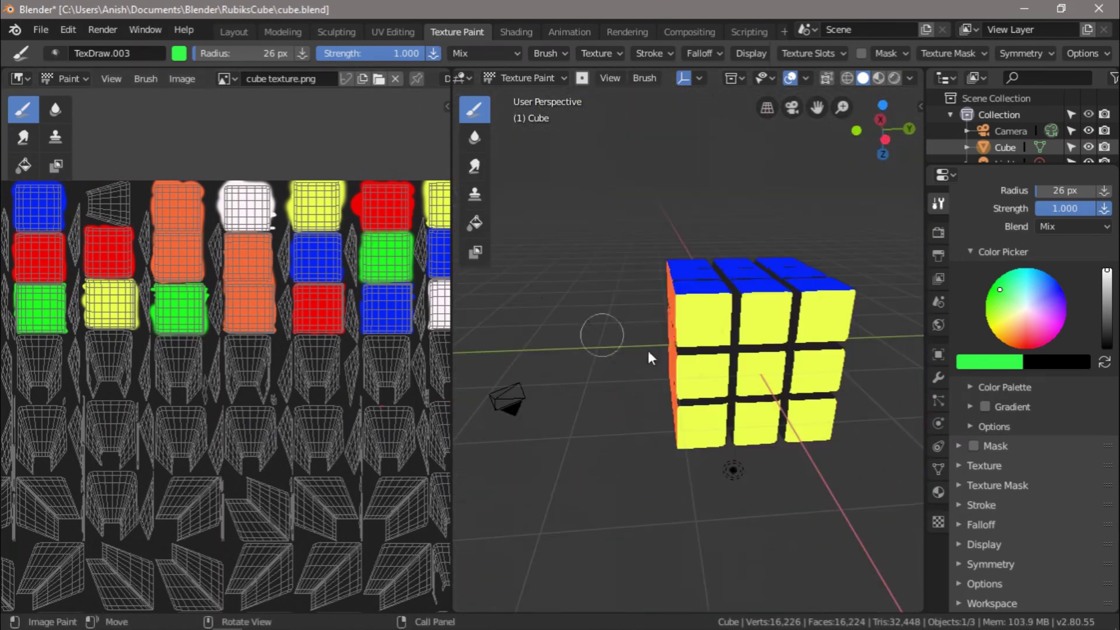
Switch to the Shading workspace and delete all nodes of the cube's material
left_click(509, 32)
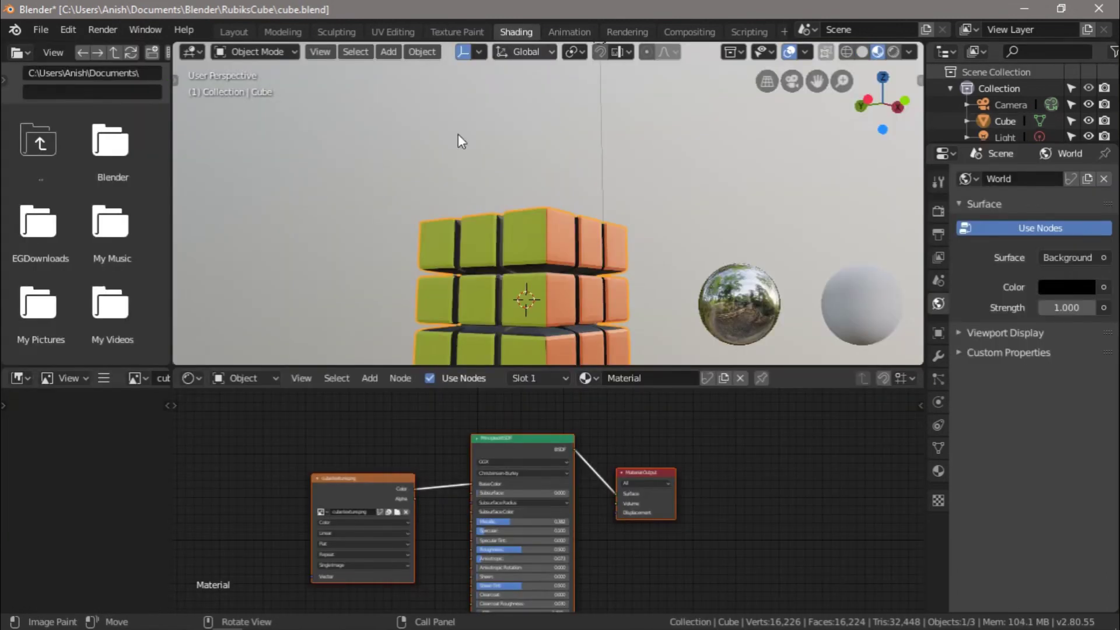
left_click_drag(281, 420, 706, 577)
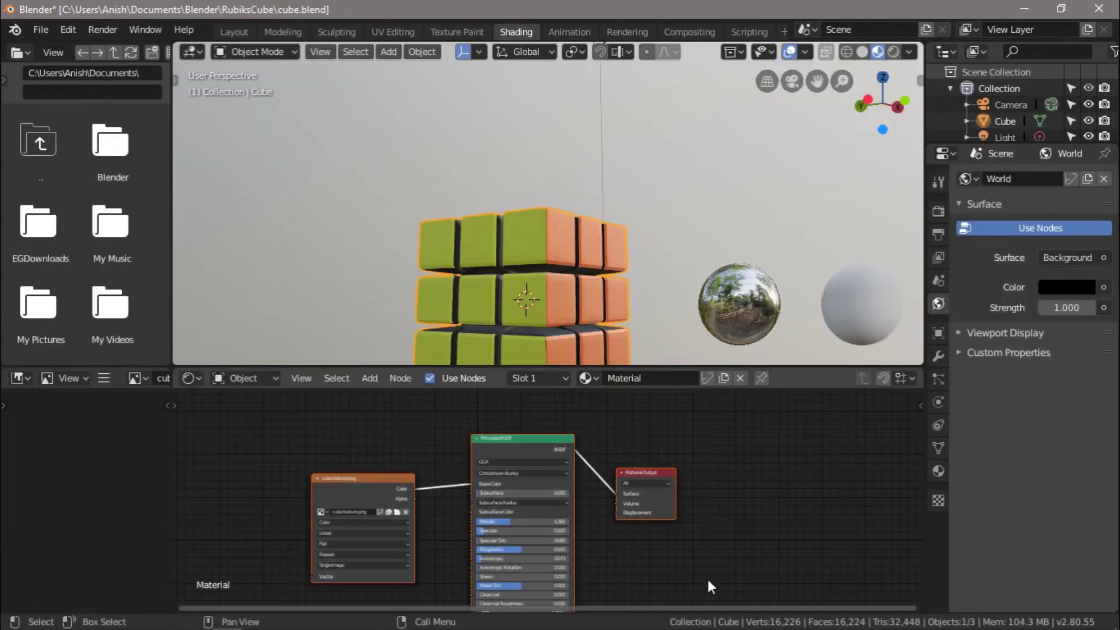
key("Delete")
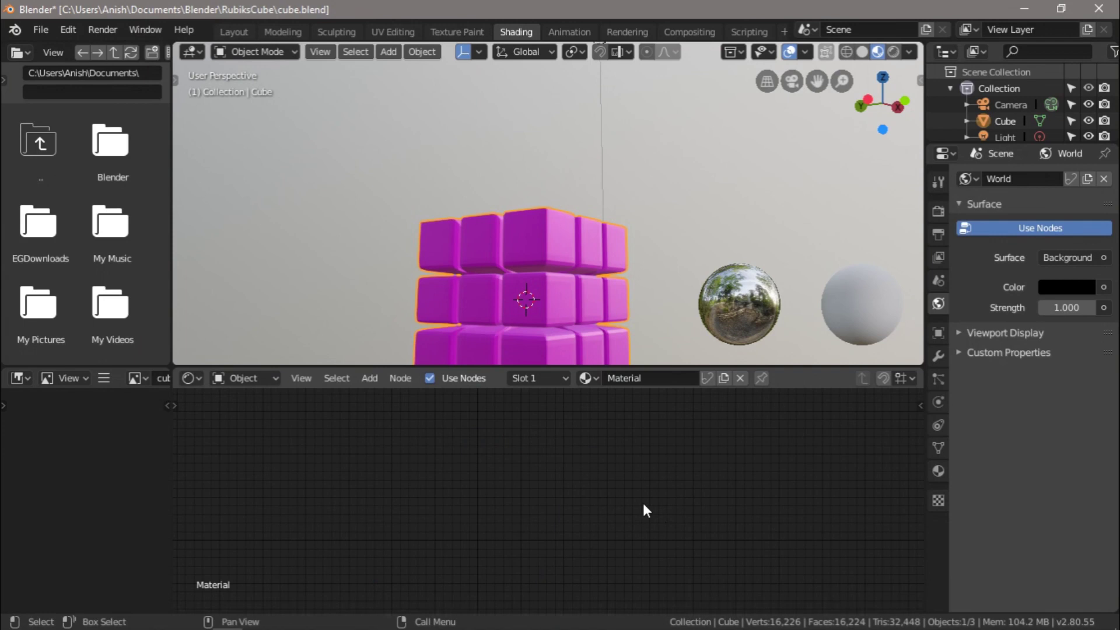
Unlink the emptied material from the cube, leaving its slot without a material
middle_click_drag(367, 227, 486, 235)
scroll(486, 234, "down", 3)
middle_click_drag(611, 217, 584, 281)
left_click(741, 379)
middle_click_drag(394, 249, 667, 210)
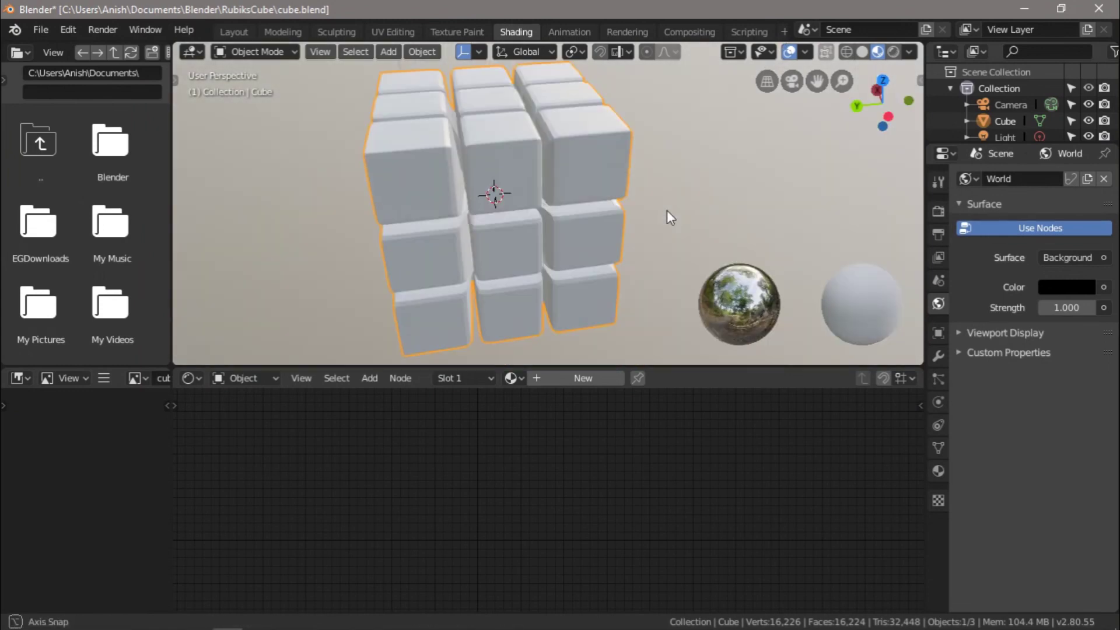
Create a new material for the cube and set its Base Color to violet-blue (H 0.691, S 0.674, V 0.906)
left_click(582, 380)
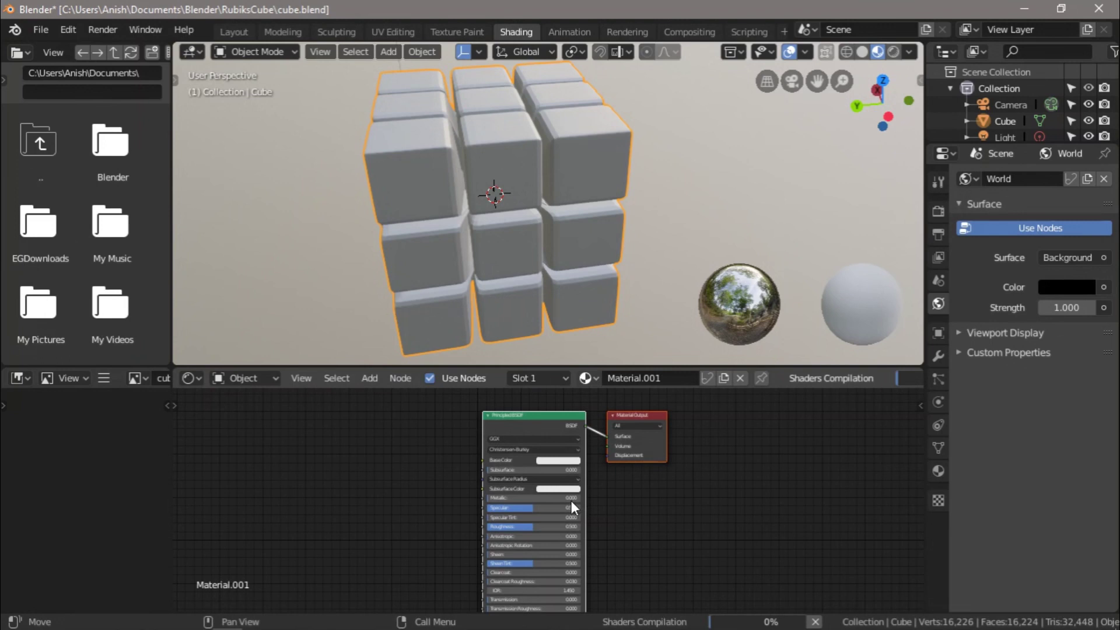
scroll(699, 495, "up", 5)
middle_click_drag(712, 490, 671, 559)
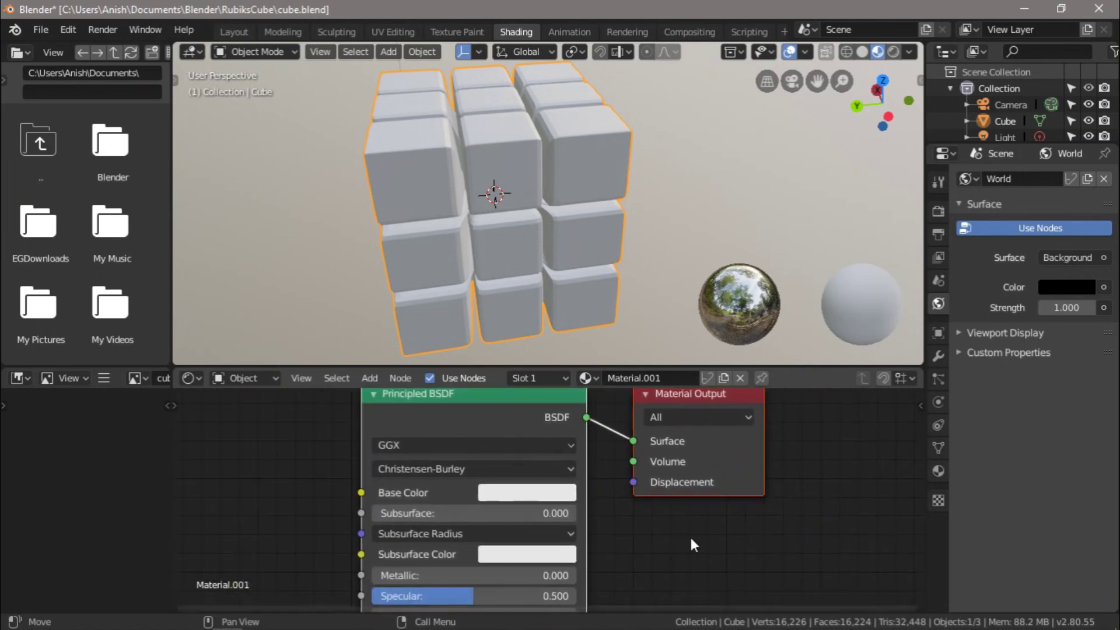
middle_click_drag(720, 530, 840, 453)
middle_click_drag(638, 170, 561, 187)
left_click(622, 419)
left_click_drag(681, 239, 722, 195)
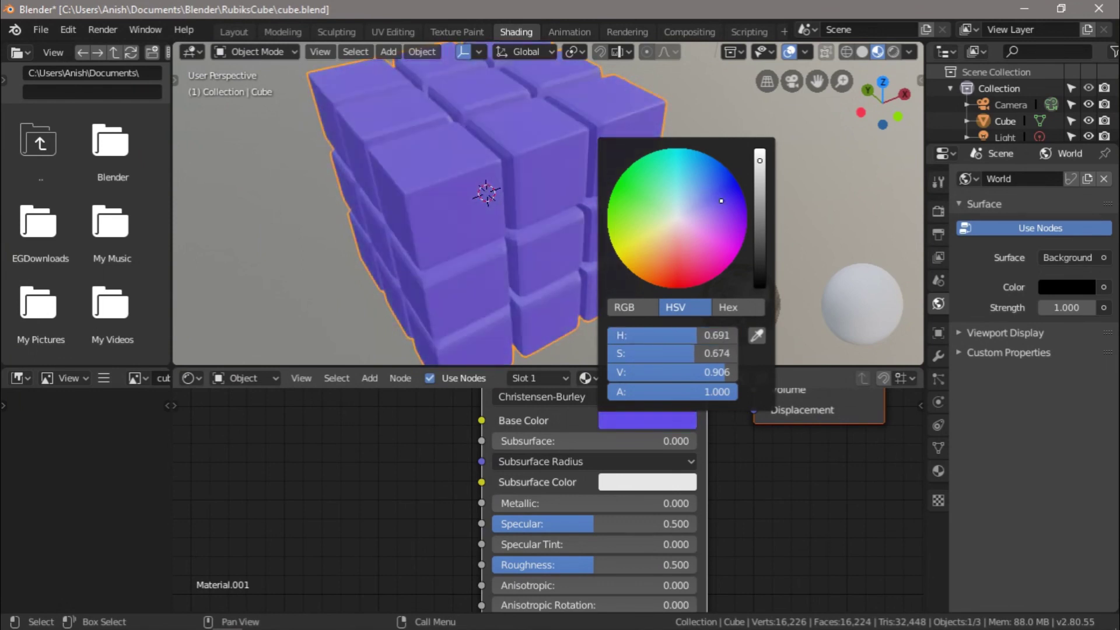
scroll(772, 483, "down", 1)
scroll(766, 489, "down", 1)
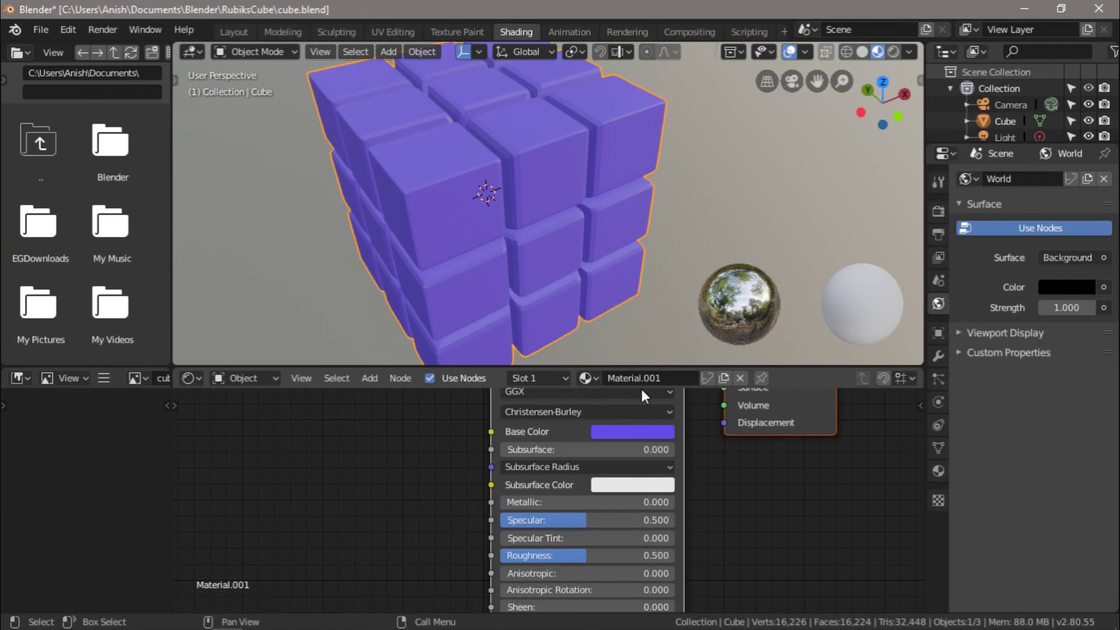
Add an Image Texture node to the cube's material, placed beside the Principled BSDF node's inputs
middle_click_drag(584, 240, 706, 164)
middle_click_drag(614, 166, 638, 219)
mouse_move(461, 200)
middle_mouse_down()
mouse_move(409, 170)
mouse_move(461, 222)
middle_mouse_up()
left_click(370, 378)
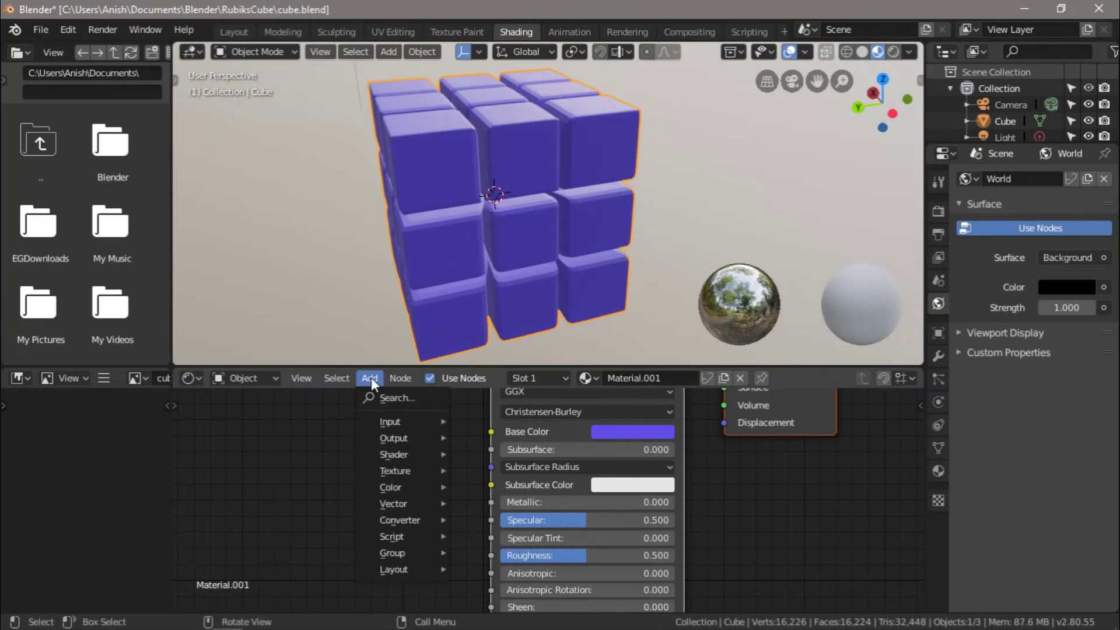
mouse_move(384, 472)
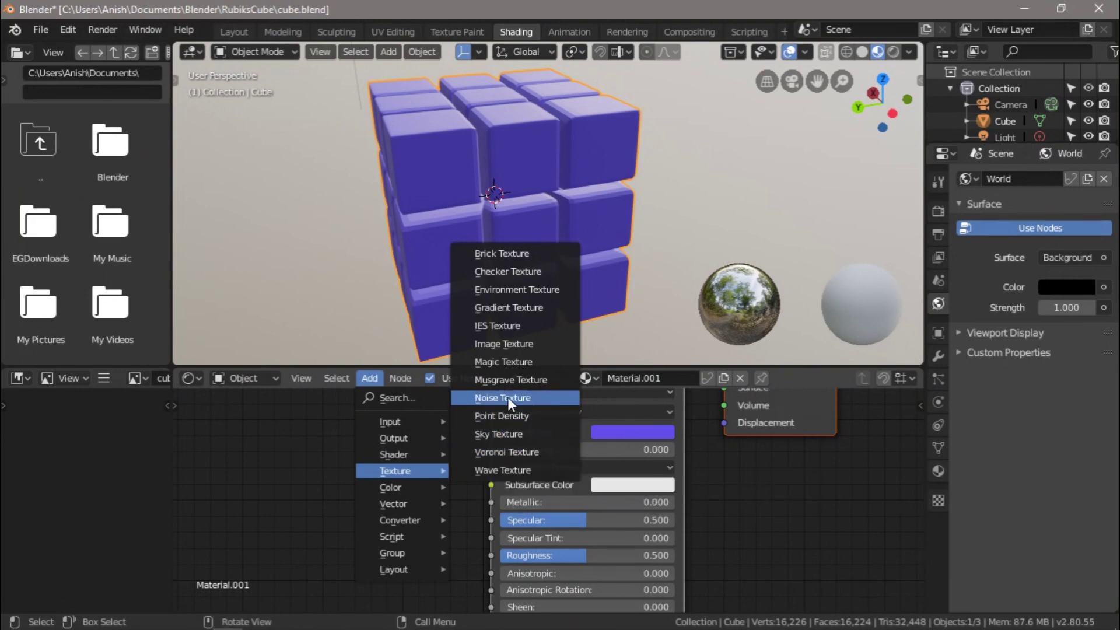
left_click(500, 345)
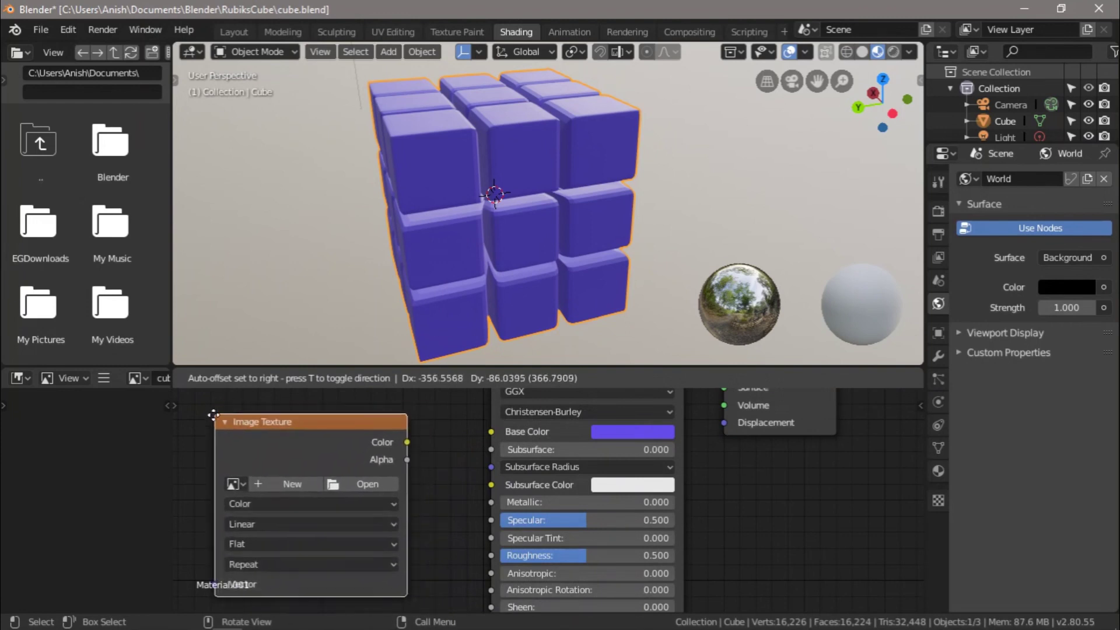
left_click(238, 416)
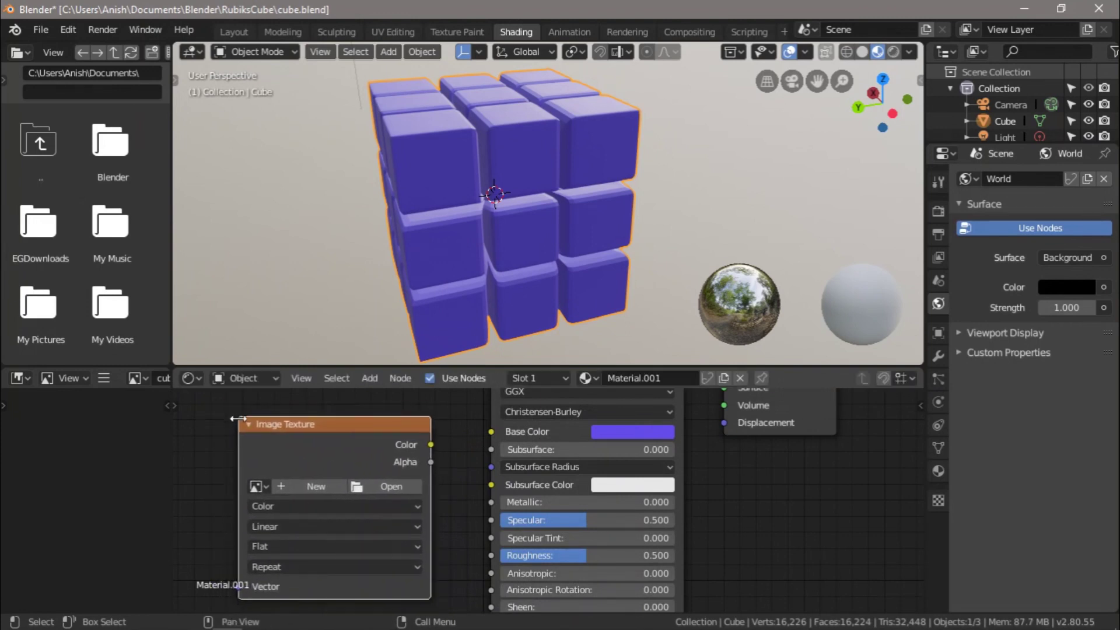
Assign cube texture.png to the Image Texture node and connect its Color output to the Principled BSDF's Base Color
scroll(279, 489, "down", 1)
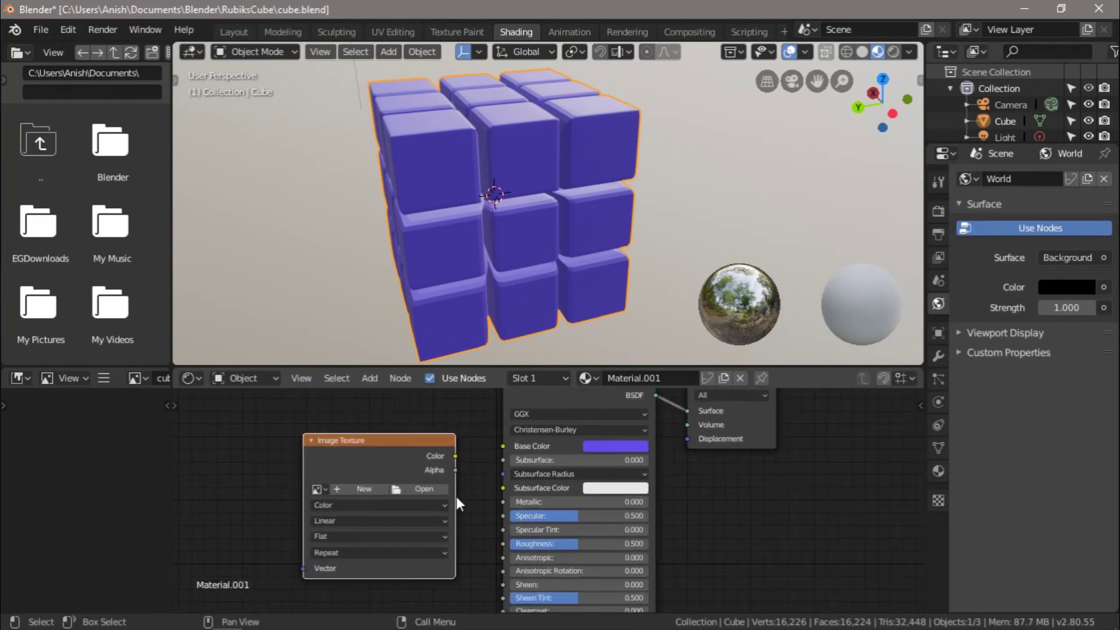
left_click(320, 490)
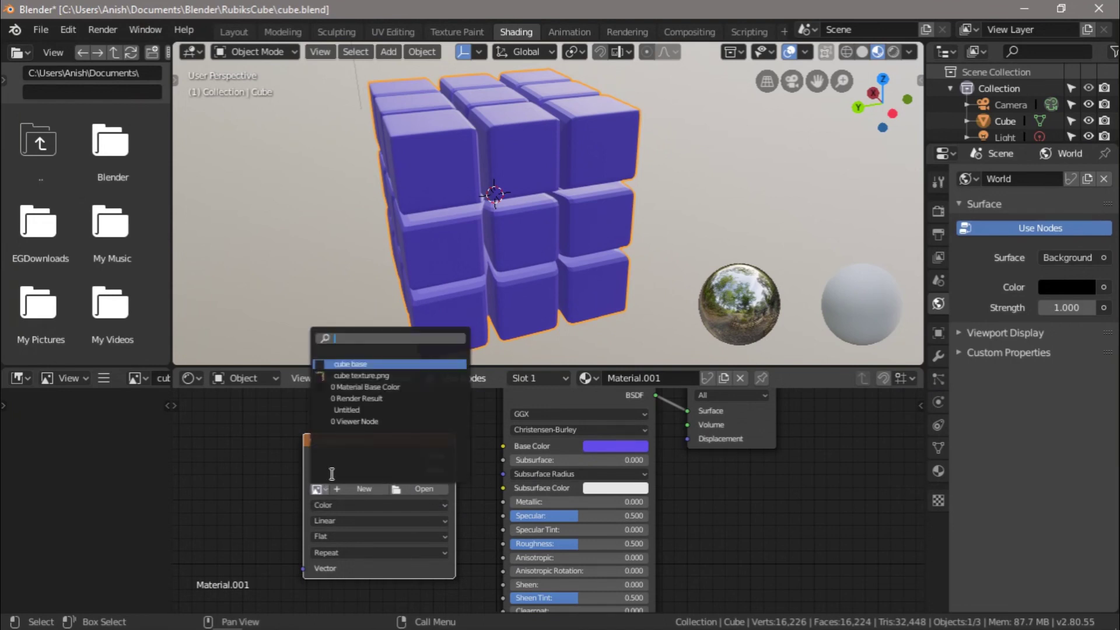
left_click(356, 376)
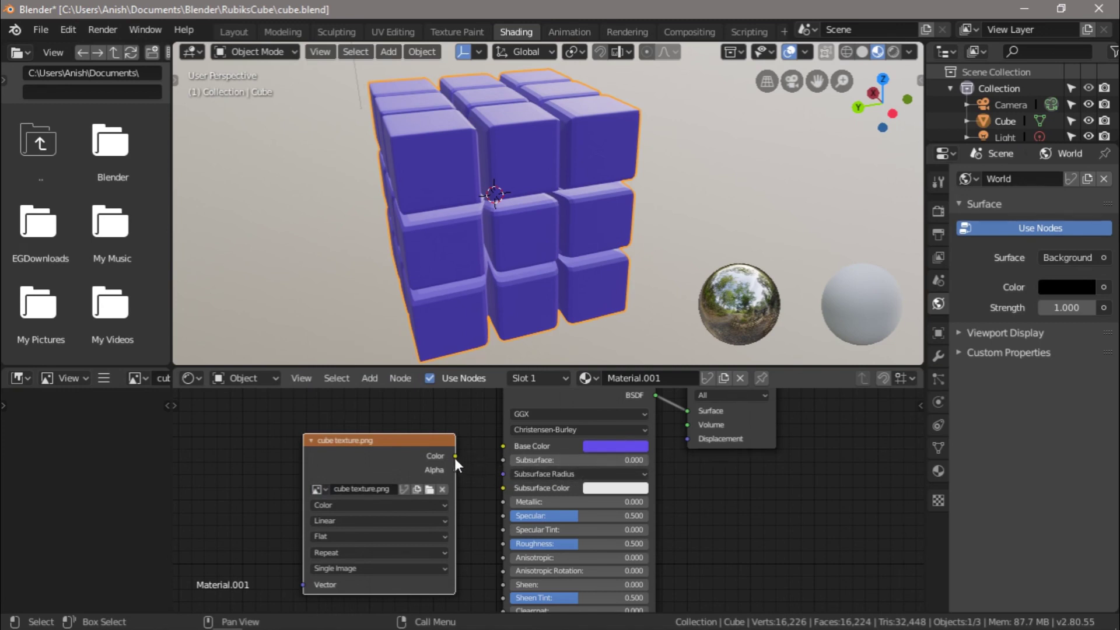
left_click_drag(456, 457, 508, 446)
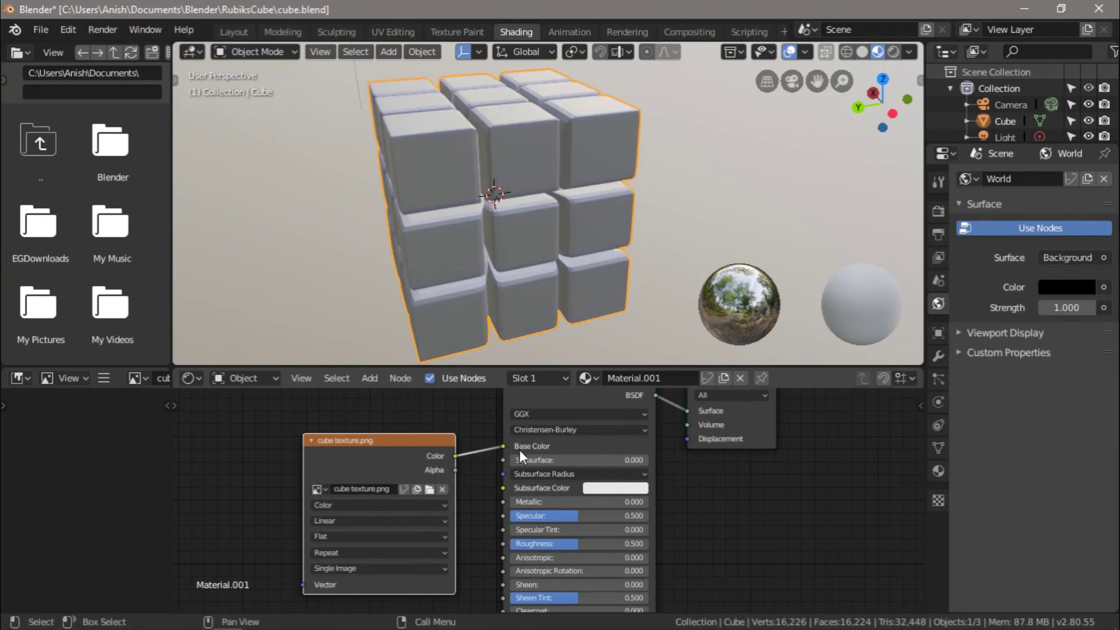
Set the Principled BSDF's Metallic to 0.123 and Roughness to 0.591
middle_click_drag(296, 211, 520, 263)
scroll(290, 202, "down", 3)
scroll(536, 216, "up", 5)
scroll(520, 264, "down", 3)
scroll(670, 489, "up", 5)
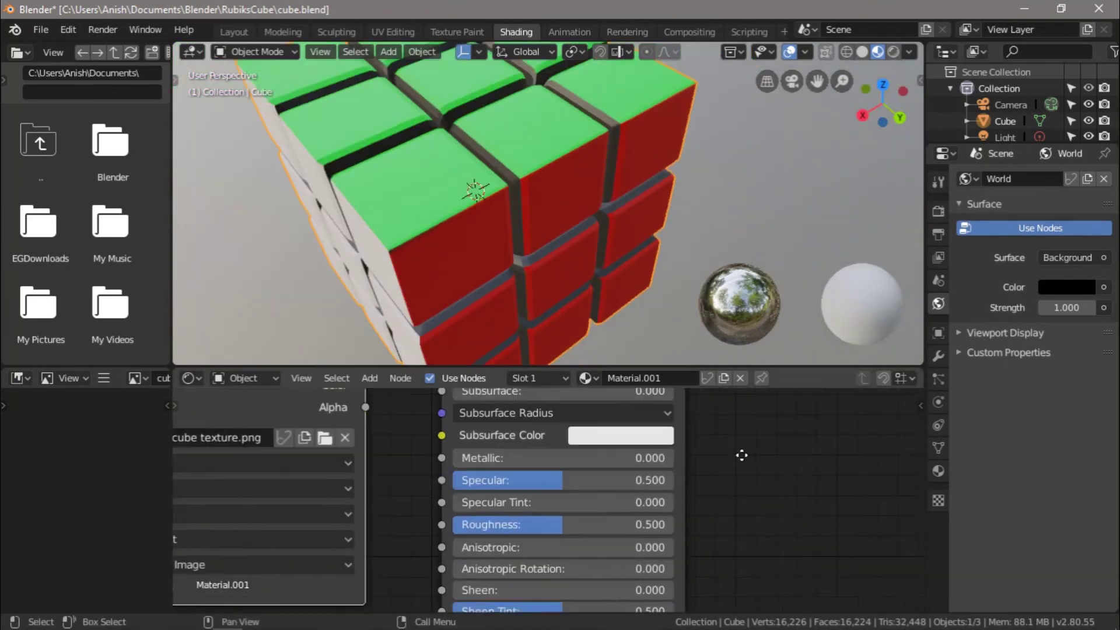
middle_click_drag(741, 455, 732, 467)
mouse_move(440, 471)
left_mouse_down()
mouse_move(504, 470)
mouse_move(471, 470)
left_mouse_up()
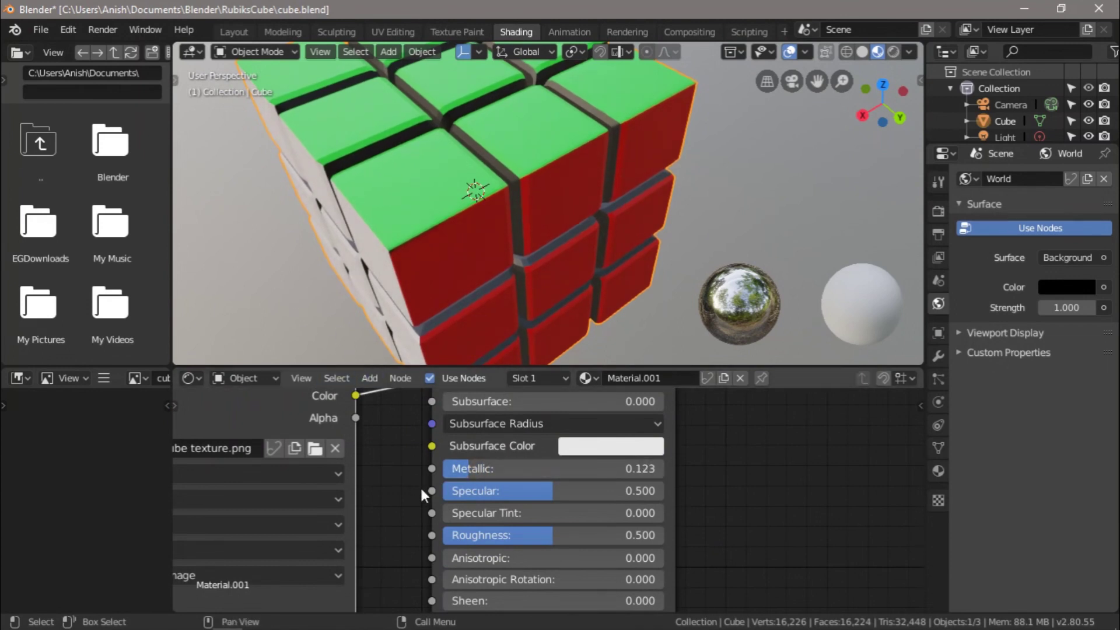
scroll(549, 534, "down", 1)
left_click_drag(541, 540, 560, 533)
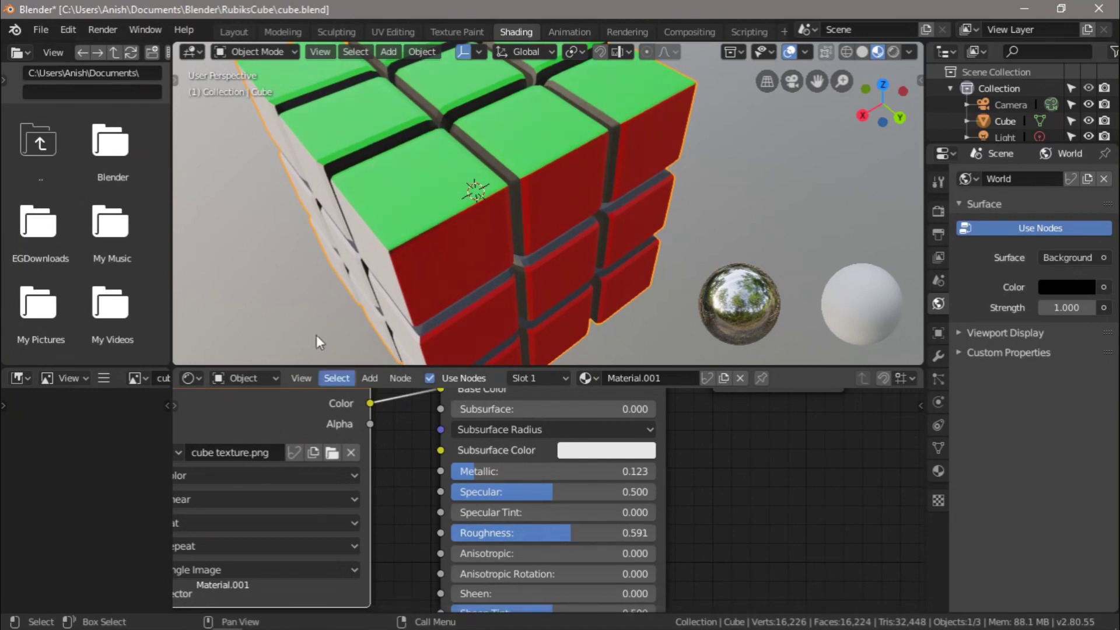
Examine the textured cube's faces and the remaining Principled BSDF settings down to the Tangent input
scroll(316, 289, "down", 3)
middle_click_drag(317, 289, 368, 270)
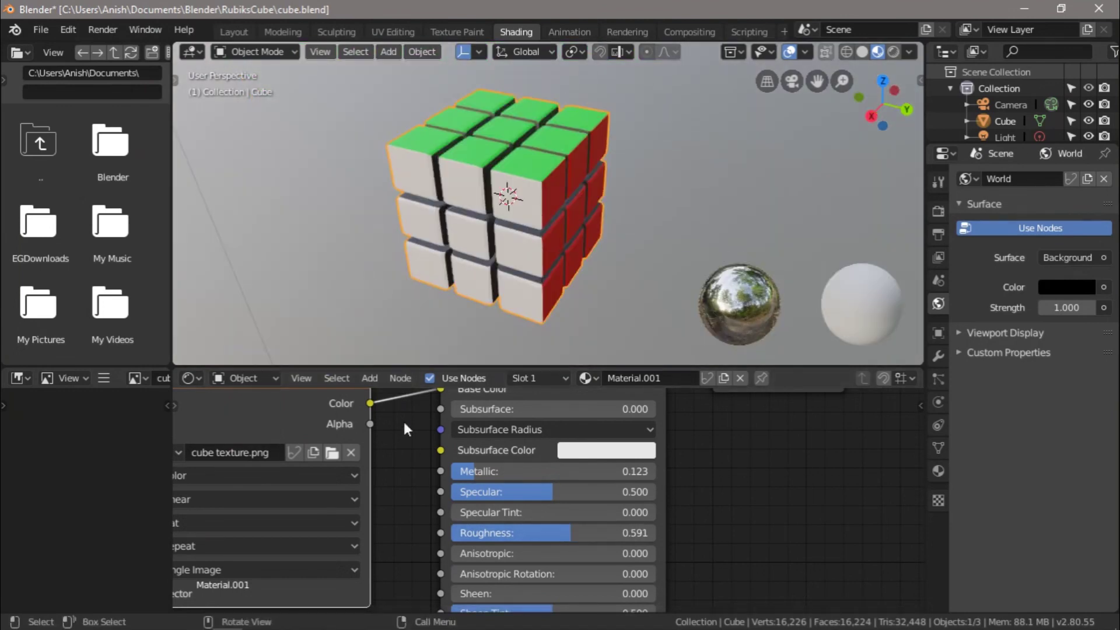
scroll(480, 516, "down", 2)
scroll(481, 517, "up", 3)
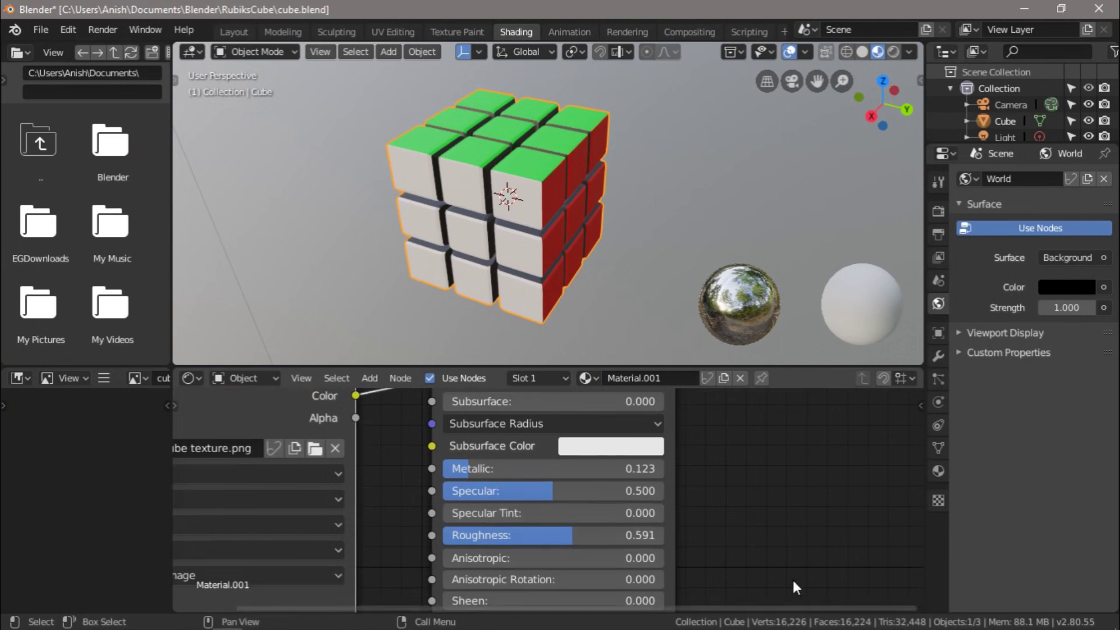
middle_click_drag(763, 517, 743, 421)
scroll(743, 421, "down", 6, "shift")
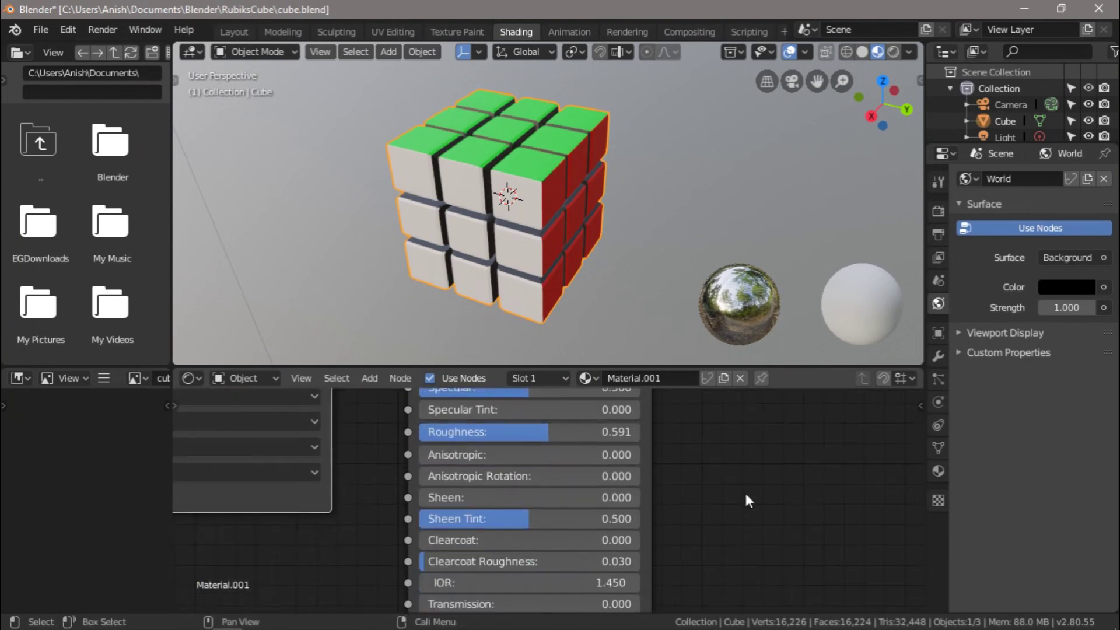
scroll(728, 471, "down", 4)
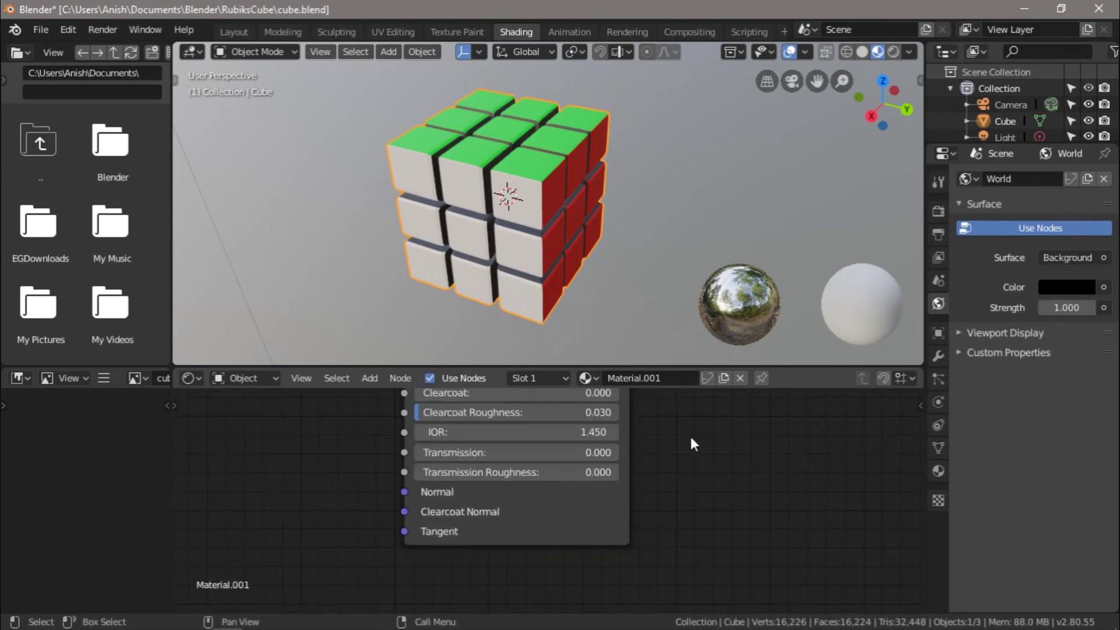
middle_click_drag(690, 450, 700, 607)
middle_click_drag(674, 570, 670, 566)
middle_click_drag(307, 131, 451, 128)
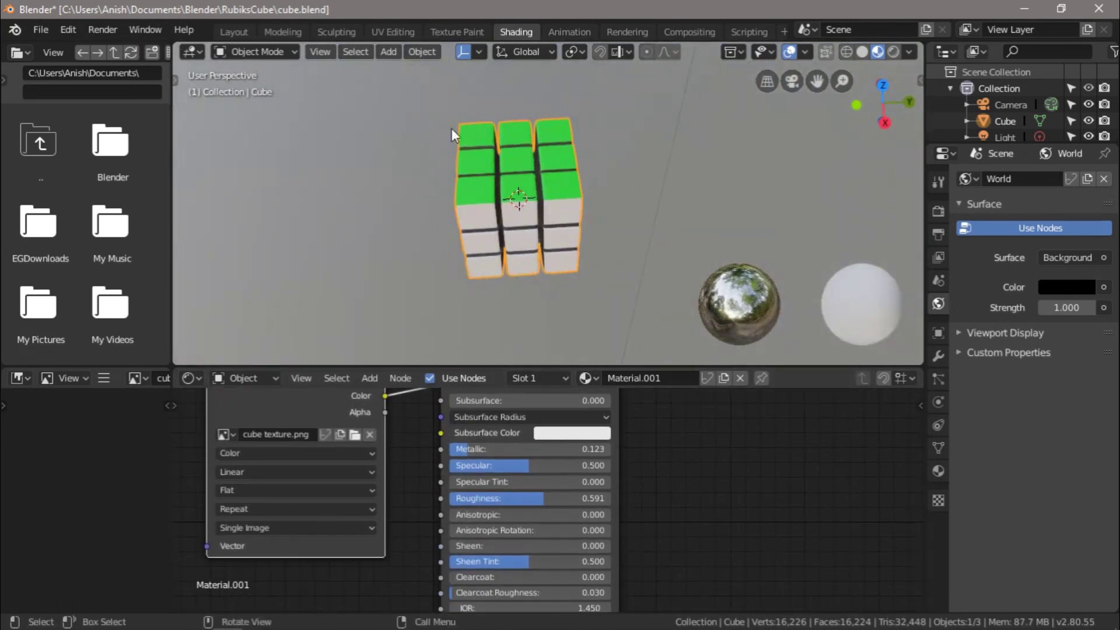
Switch to the Layout workspace and display the cube in LookDev shading with its texture
left_click(233, 33)
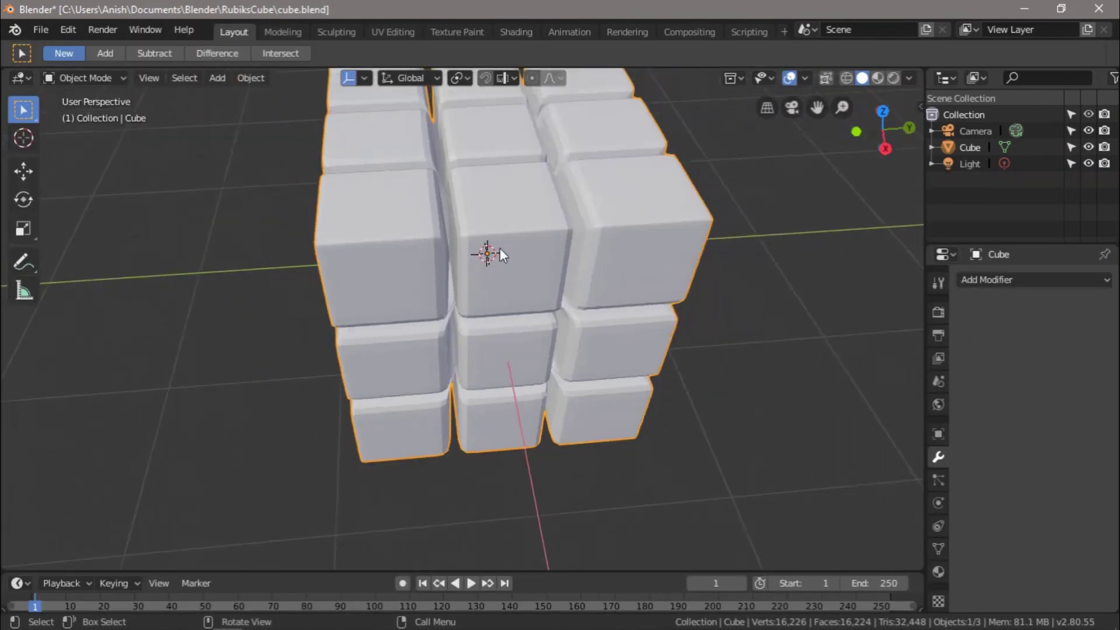
left_click(877, 78)
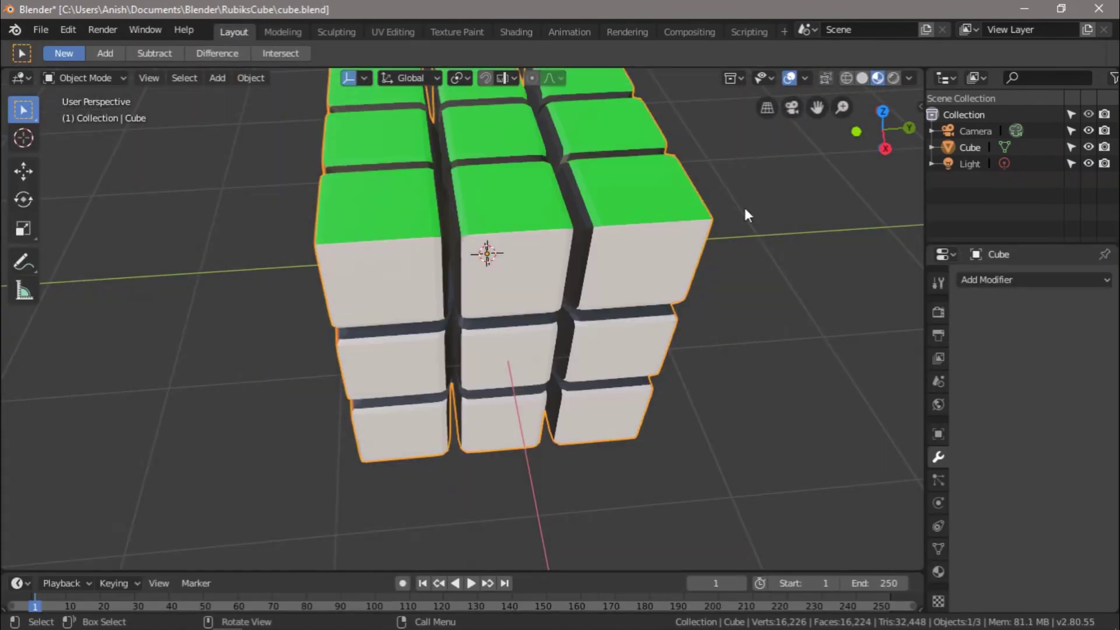
middle_click_drag(717, 232, 604, 356)
scroll(558, 314, "up", 4)
scroll(559, 316, "down", 4)
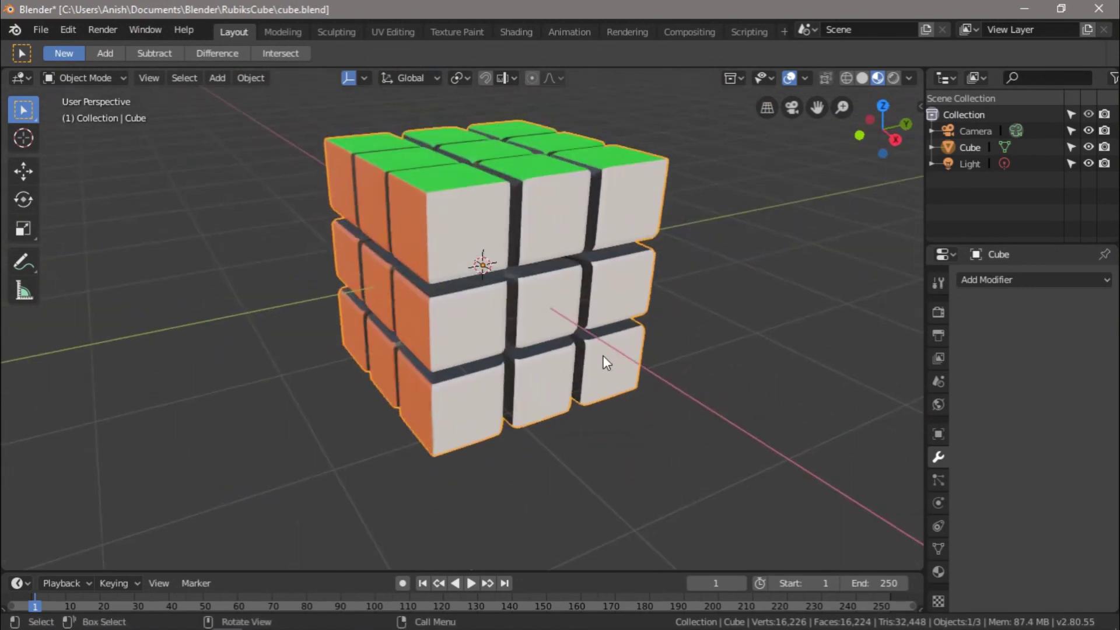
Open the scene's render settings and preview the cube in Rendered shading before returning to LookDev shading
left_click(938, 314)
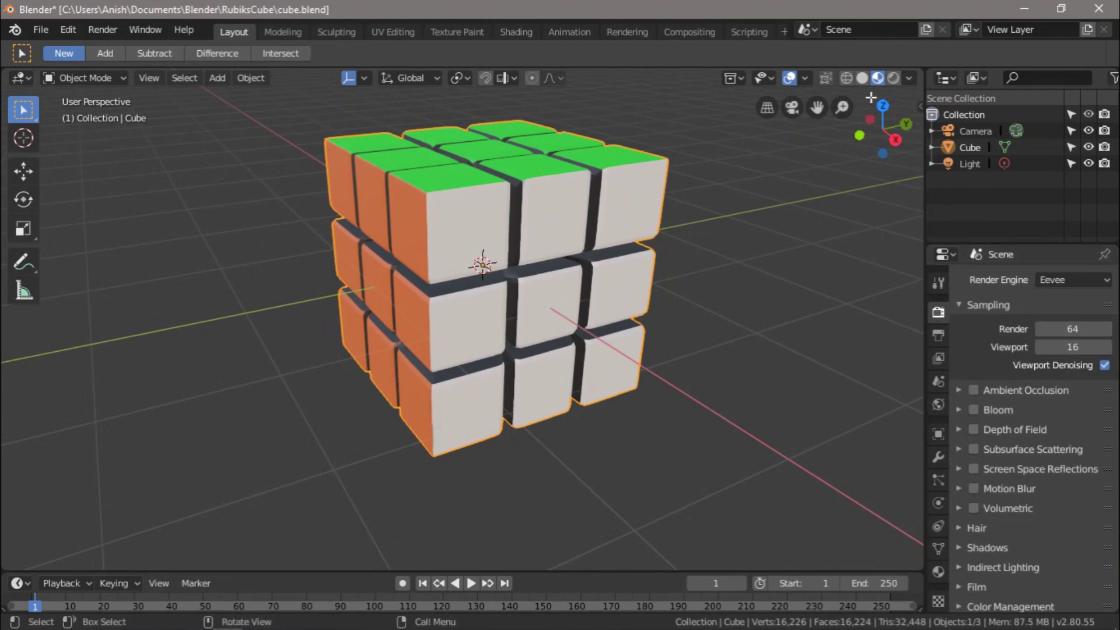
left_click(893, 80)
mouse_move(709, 232)
middle_mouse_down()
mouse_move(684, 325)
mouse_move(745, 218)
mouse_move(620, 157)
mouse_move(580, 192)
mouse_move(492, 215)
mouse_move(719, 237)
mouse_move(700, 243)
mouse_move(752, 286)
mouse_move(776, 225)
middle_mouse_up()
scroll(715, 238, "down", 4)
scroll(763, 220, "down", 3)
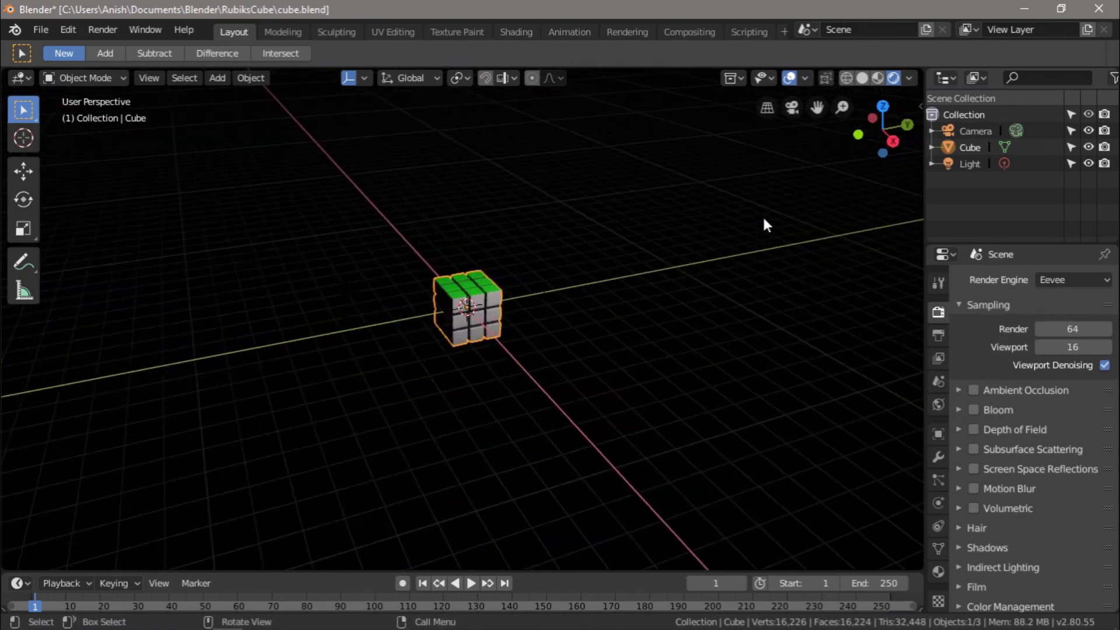
left_click(877, 78)
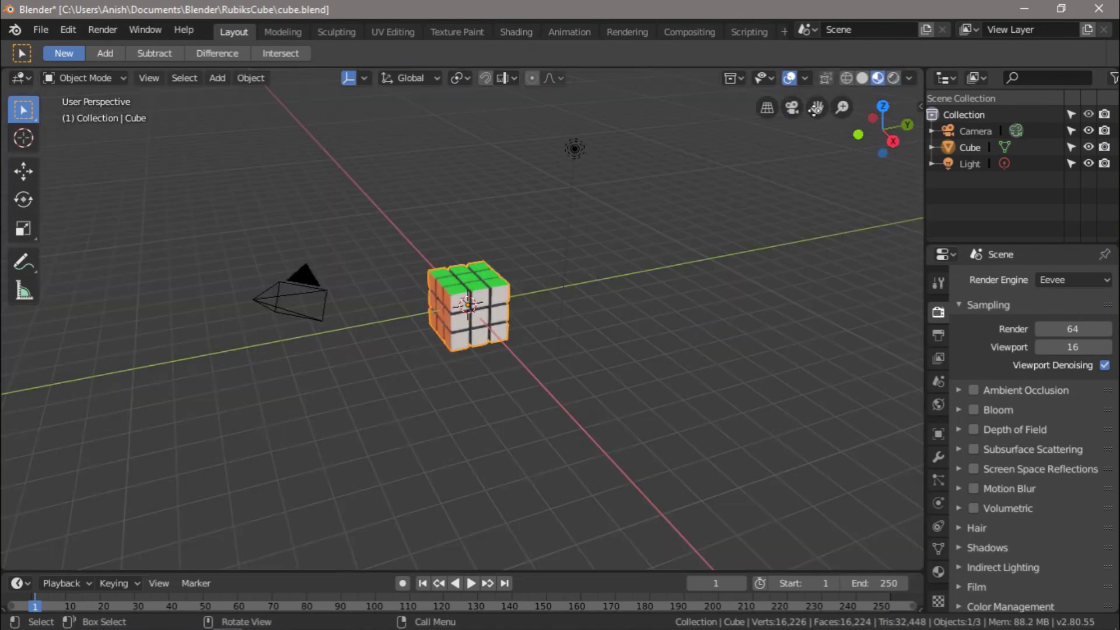
Delete the scene's light and change the render engine to Cycles
left_click(590, 152)
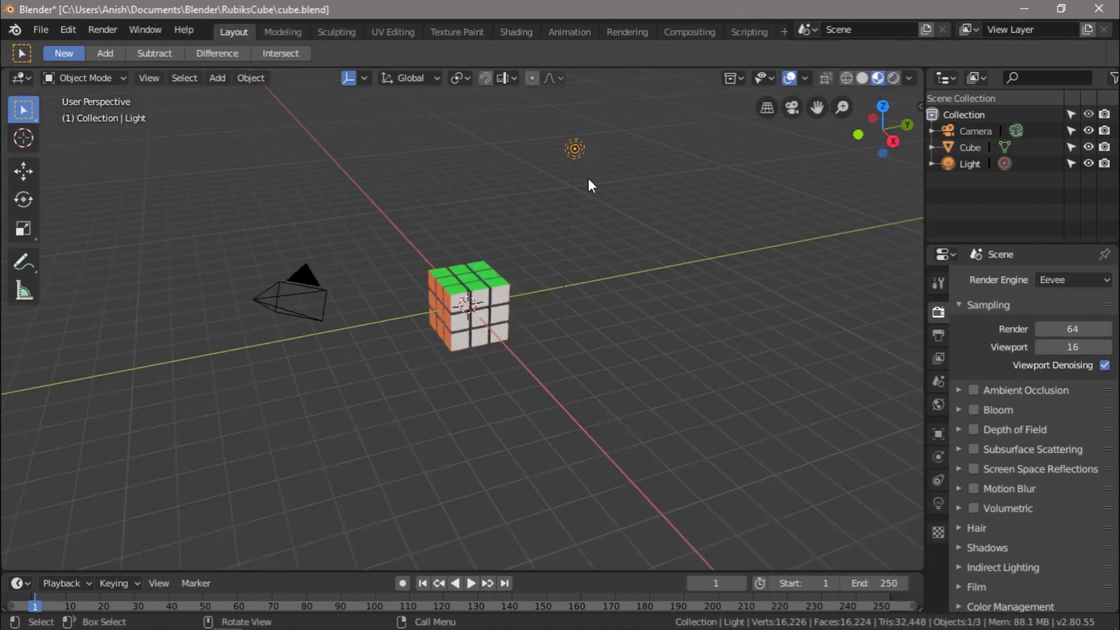
key("Delete")
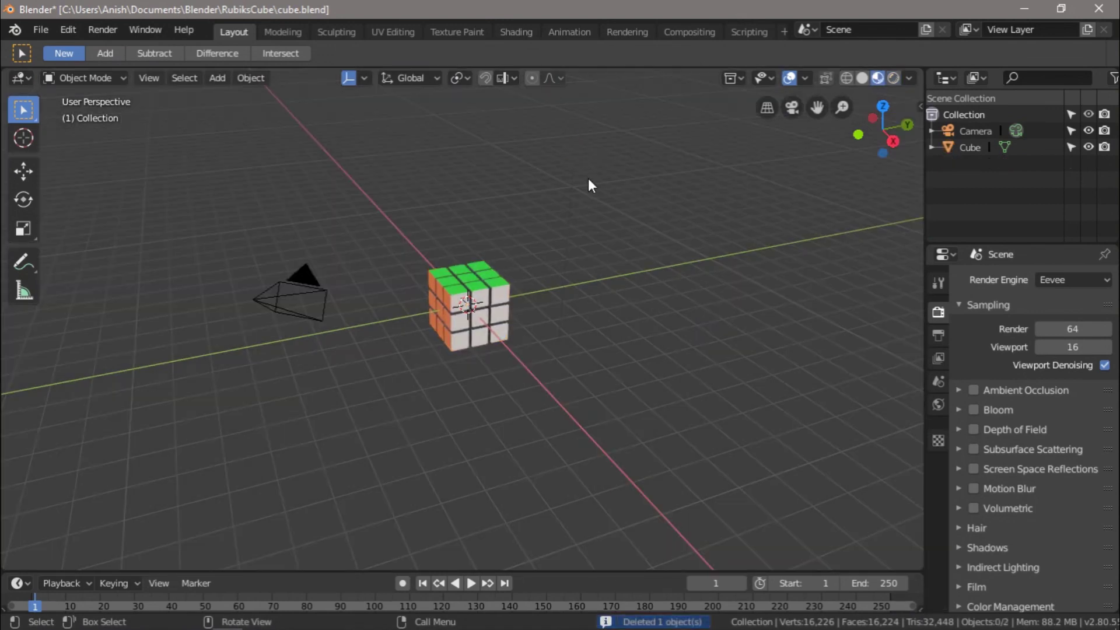
left_click(1054, 283)
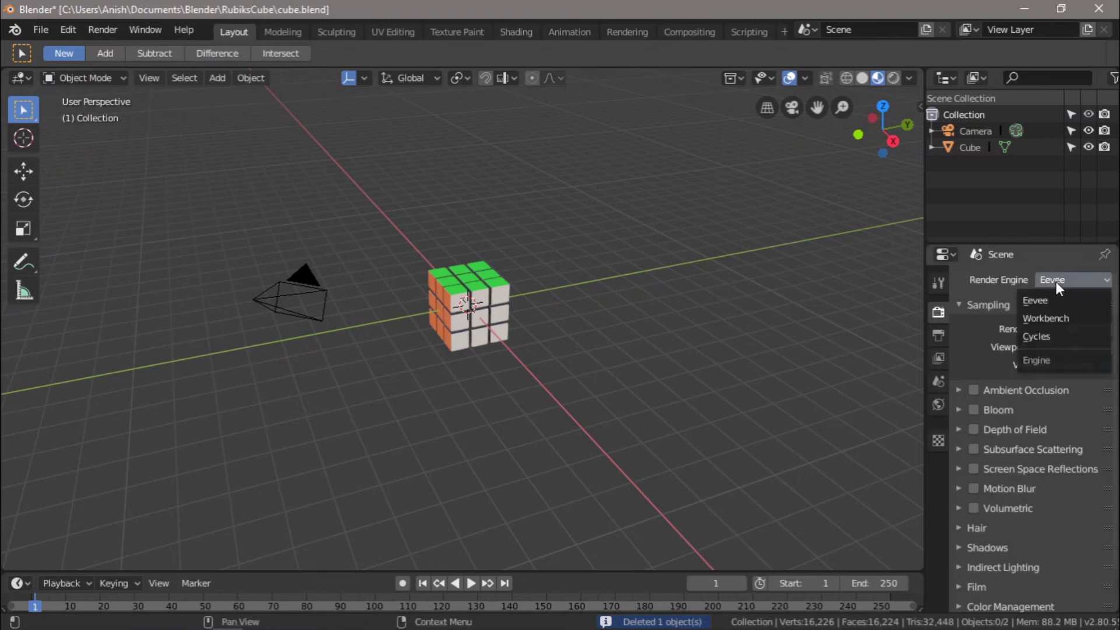
left_click(1044, 331)
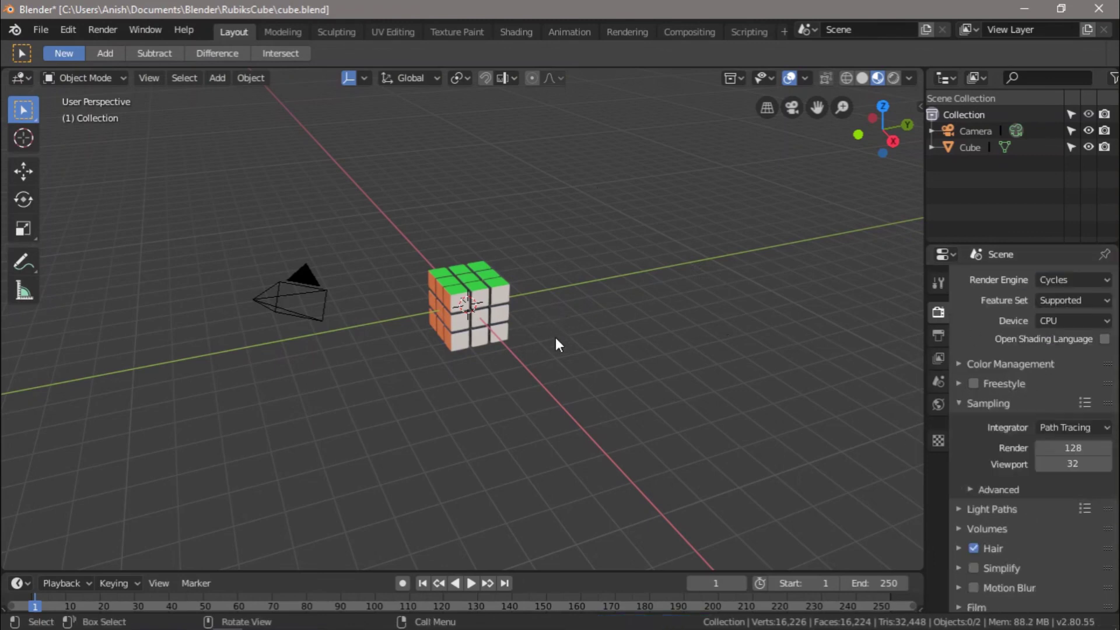
Move the cube 1 m up along the global Z axis
scroll(556, 337, "up", 8)
middle_click_drag(690, 287, 604, 259)
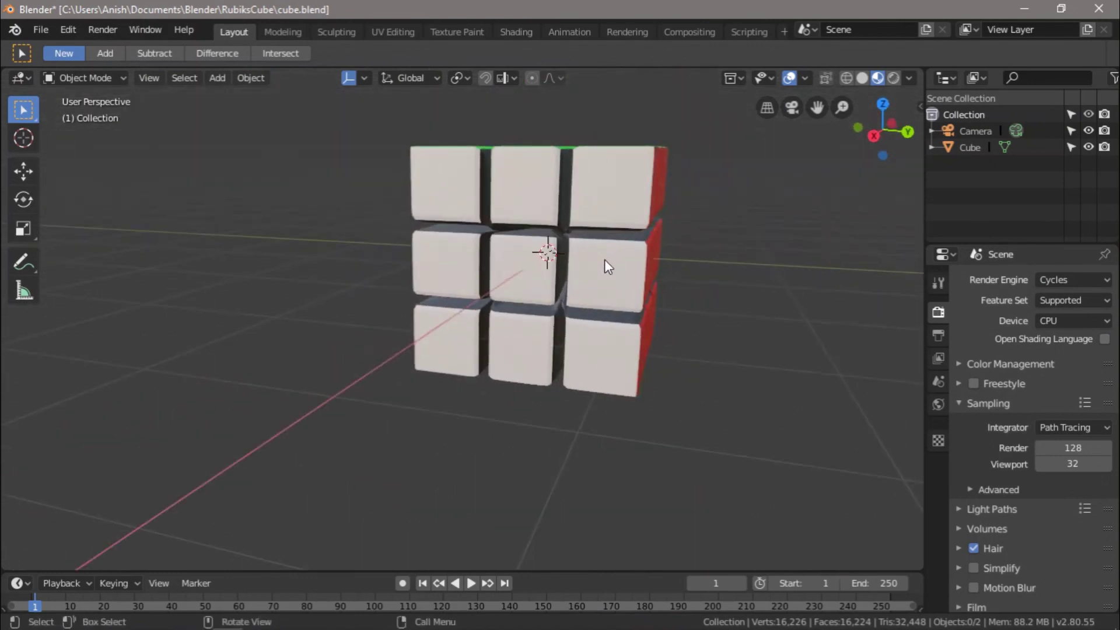
left_click(604, 266)
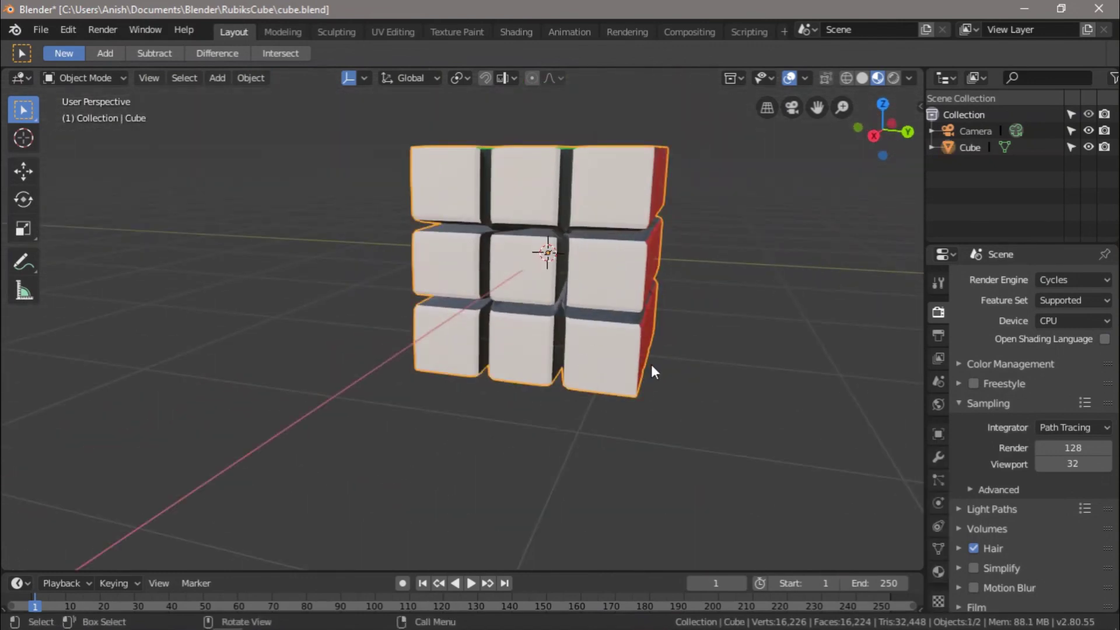
middle_click_drag(691, 359, 720, 345)
key("g")
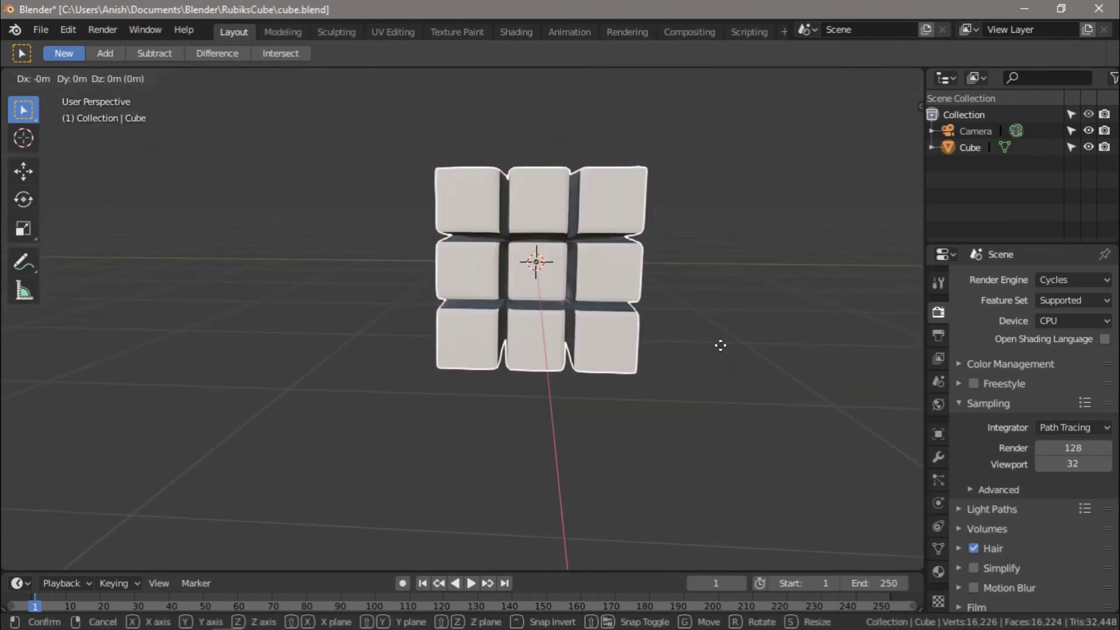
key("z")
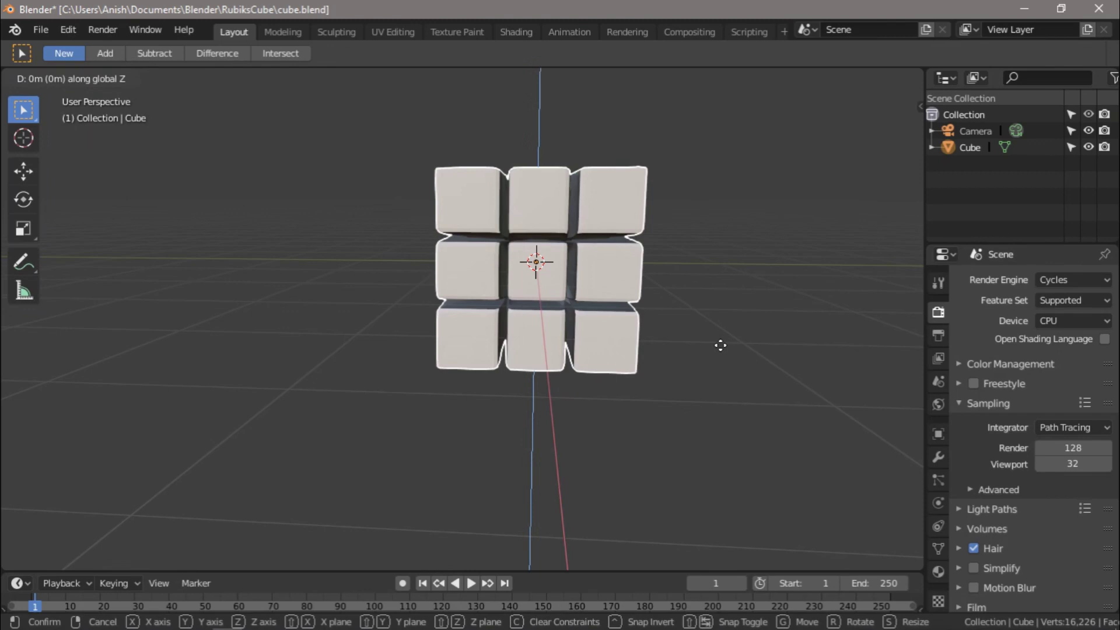
type("1")
key("Return")
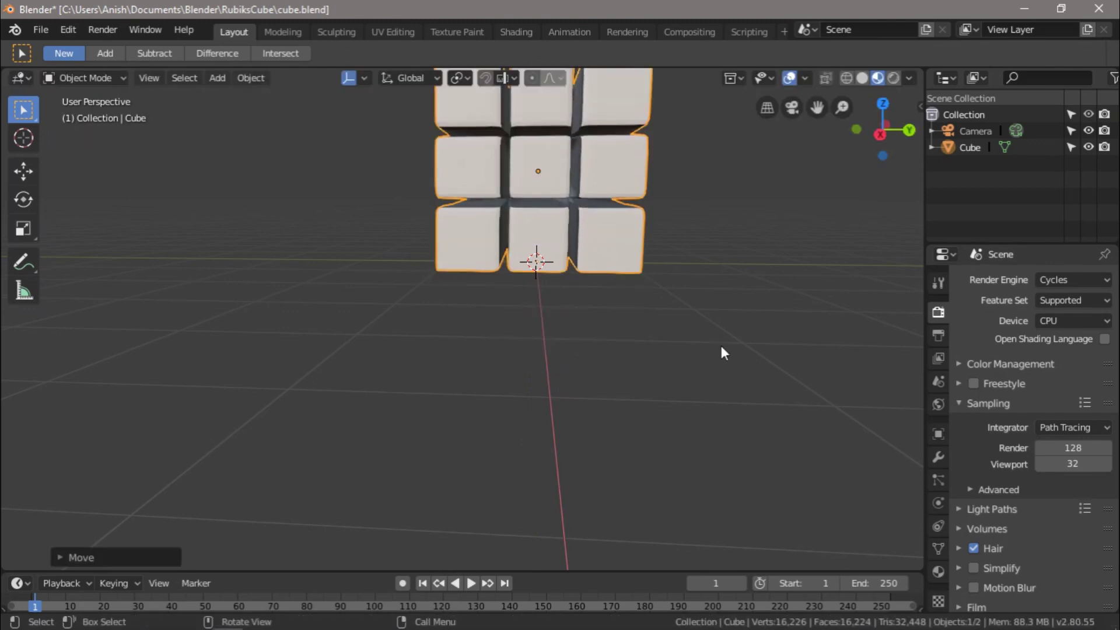
Select the camera and check how it frames the cube through the camera view
middle_click_drag(697, 360, 580, 351)
scroll(580, 351, "down", 7)
middle_click_drag(364, 331, 415, 359)
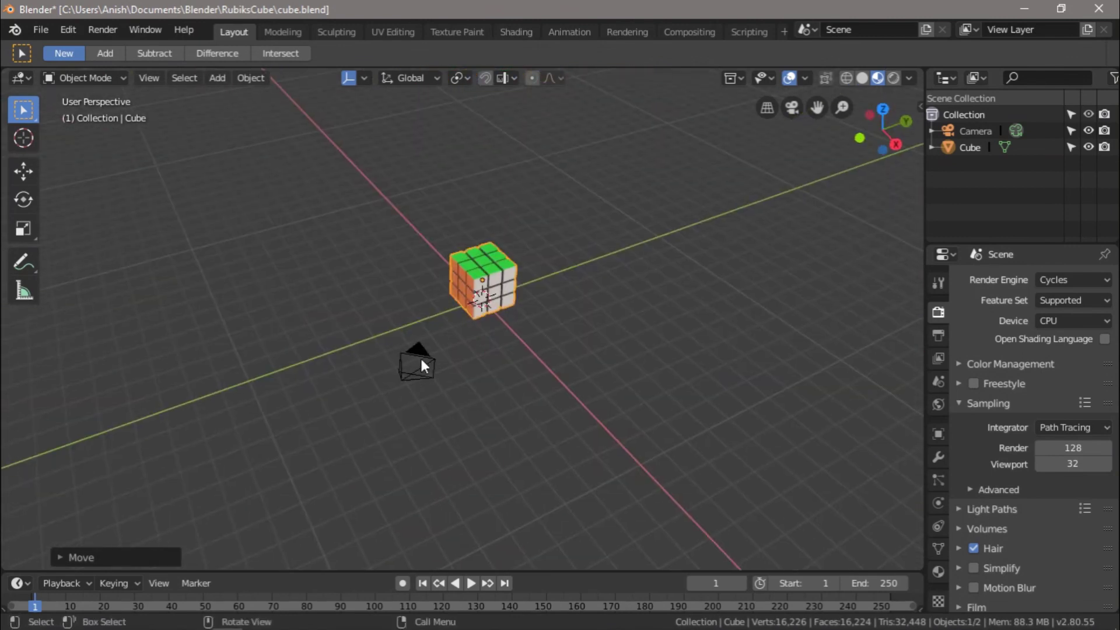
left_click(417, 380)
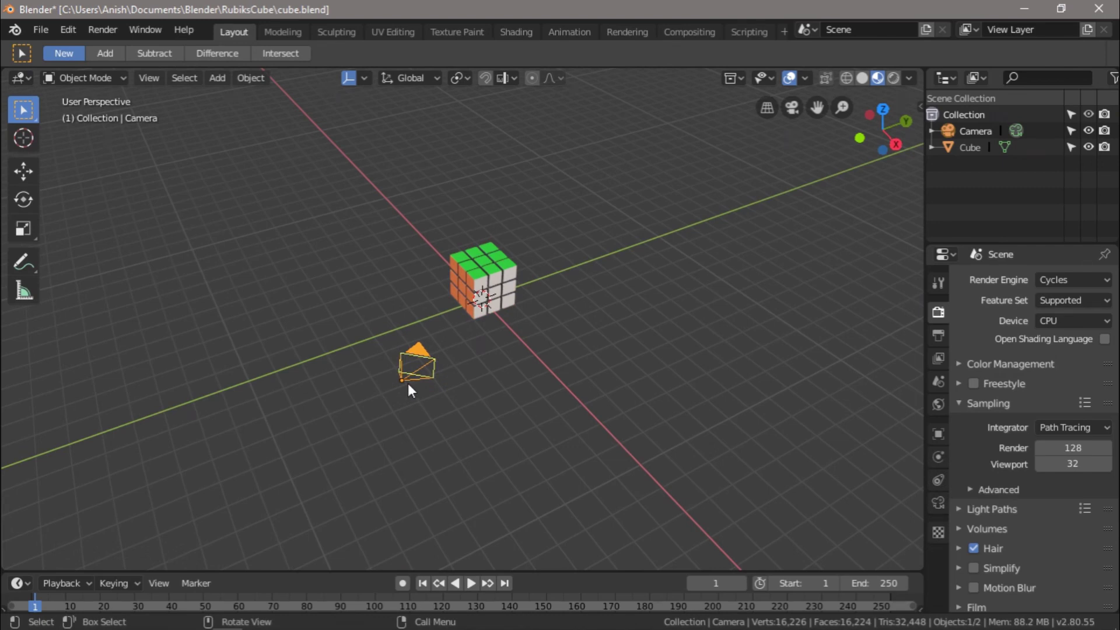
key("KP_0")
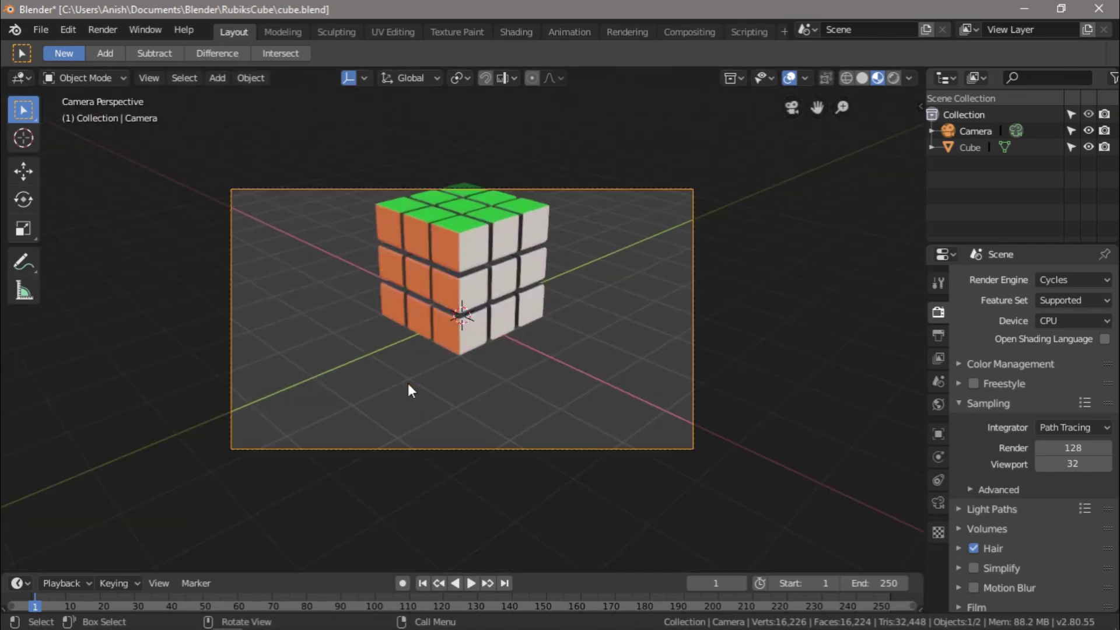
middle_click_drag(408, 383, 203, 356)
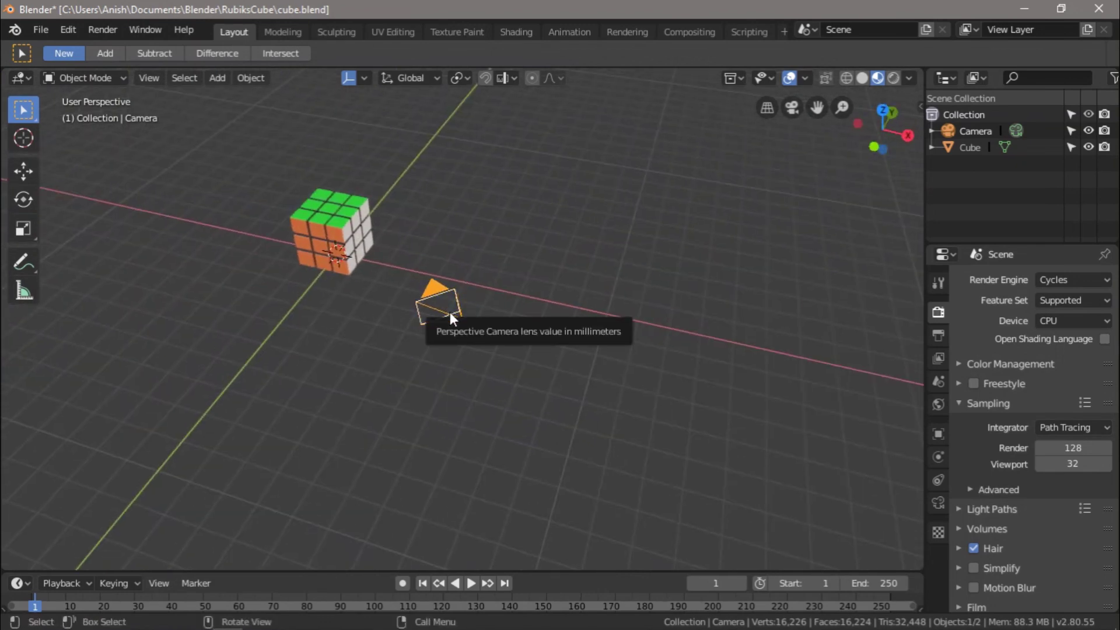
Look through the camera and lock the camera to the view so that navigating moves it
key("KP_0")
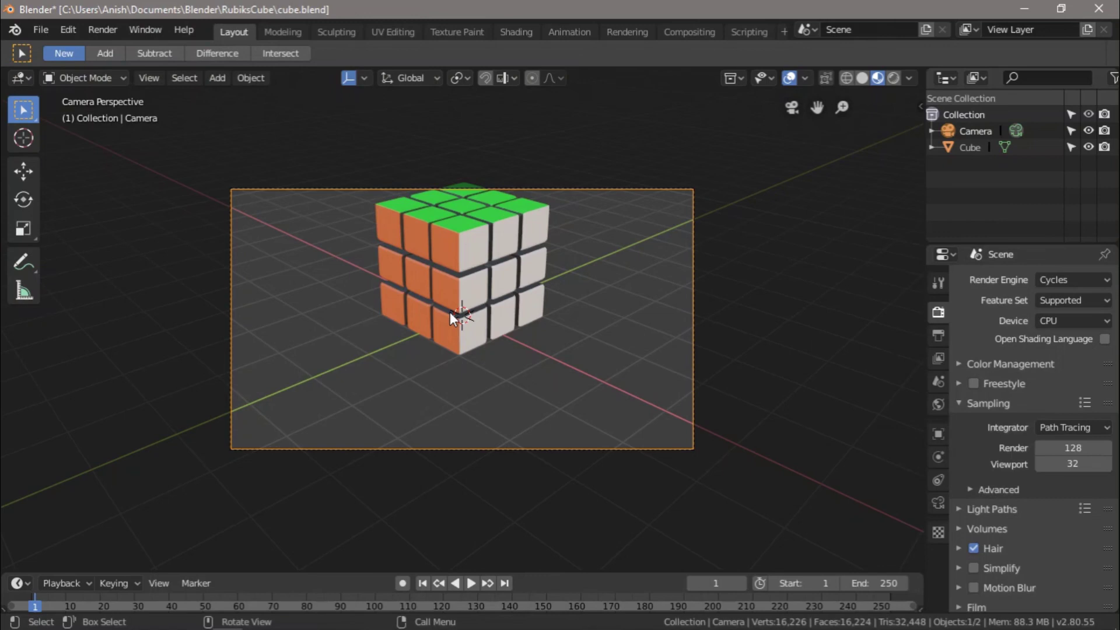
key("n")
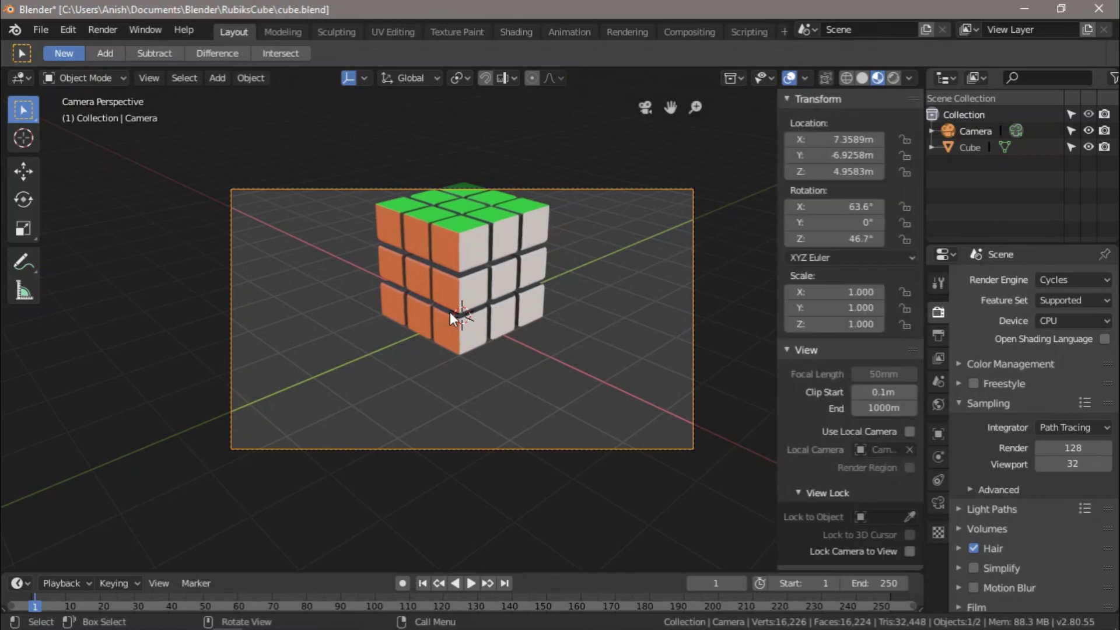
scroll(805, 412, "down", 3)
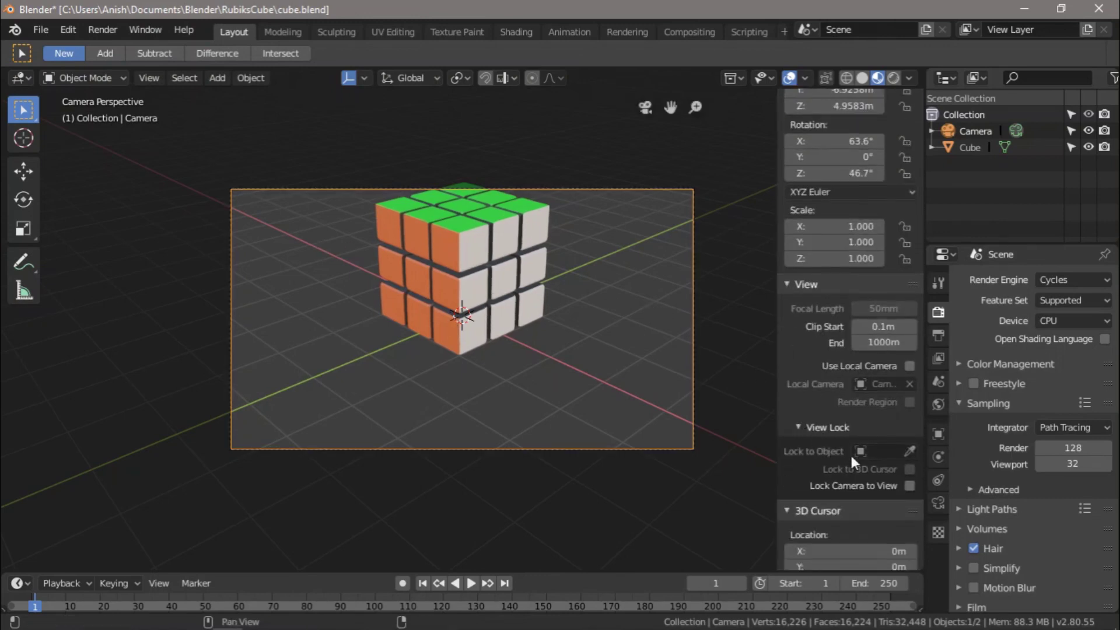
left_click(909, 485)
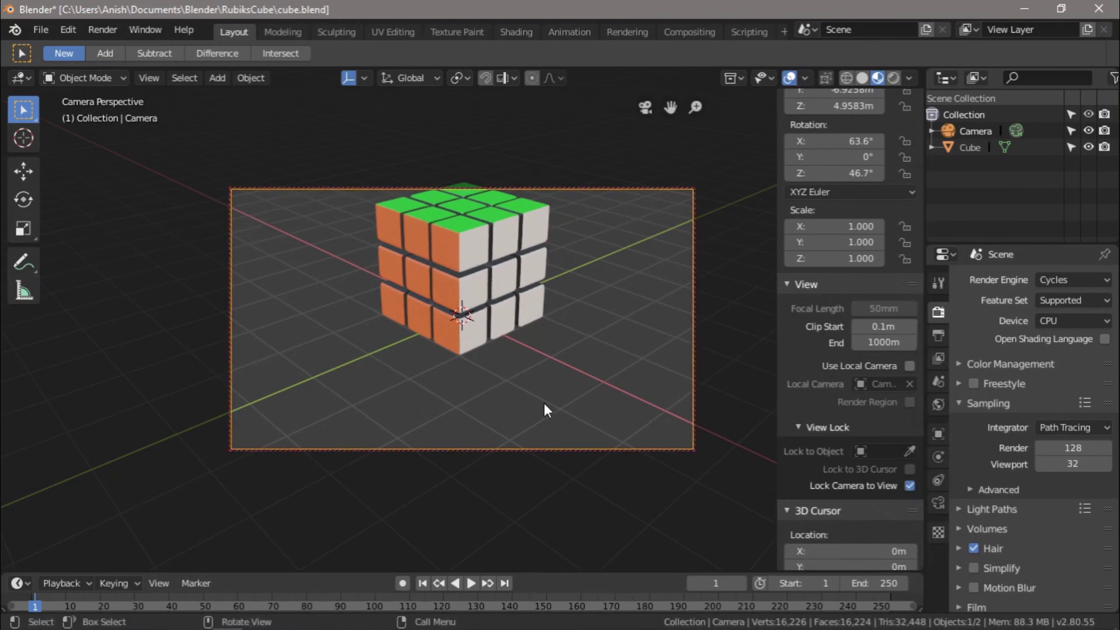
Reframe the camera from a slightly higher angle so the whole cube sits in the right half of the frame
middle_click_drag(512, 374, 631, 433)
scroll(628, 378, "up", 3)
scroll(628, 378, "down", 3)
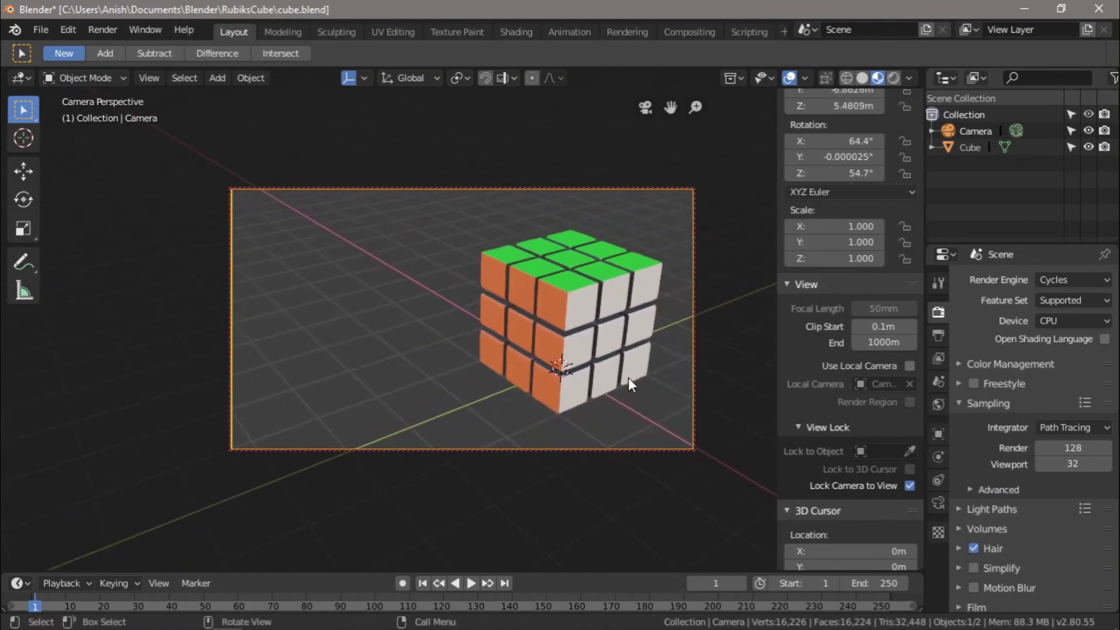
middle_click_drag(629, 377, 593, 383, "shift")
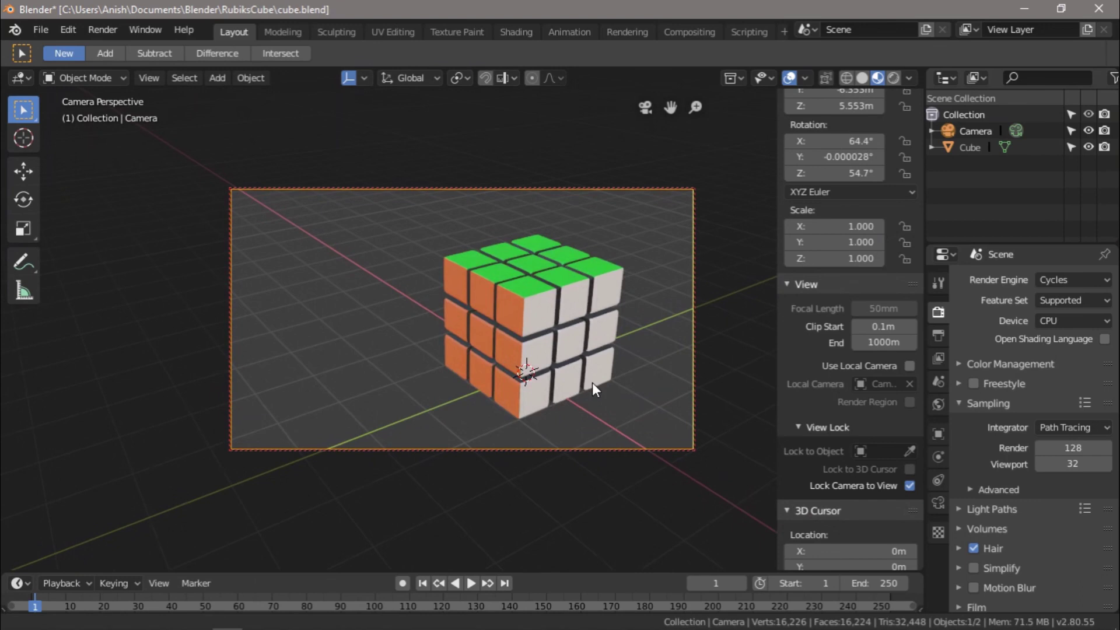
middle_click_drag(659, 384, 488, 380, "shift")
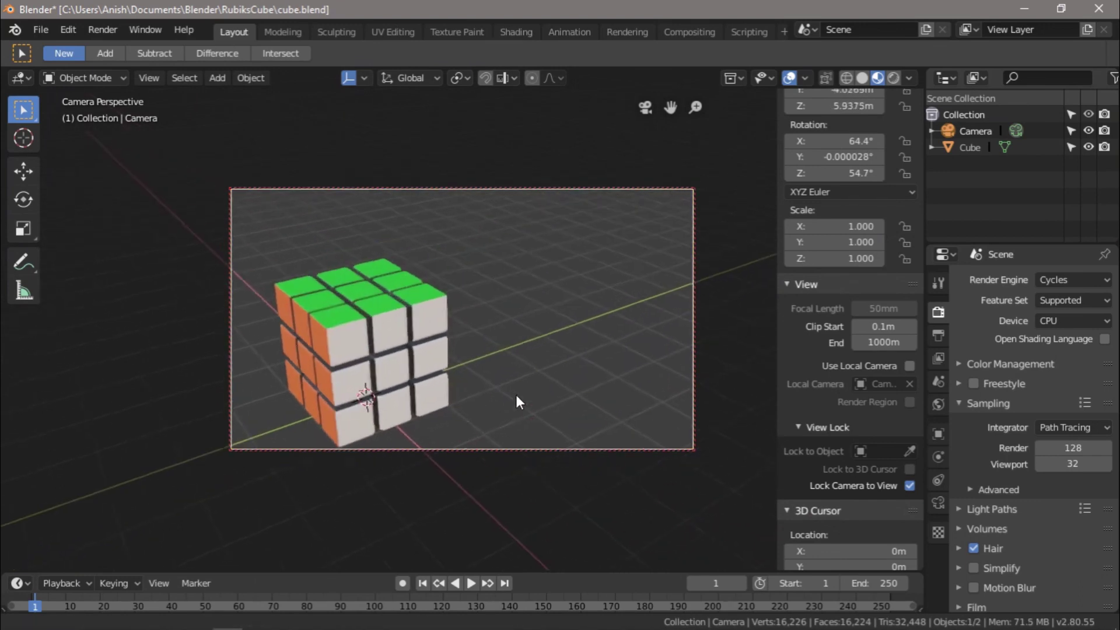
middle_click_drag(432, 358, 417, 402)
scroll(512, 397, "up", 2)
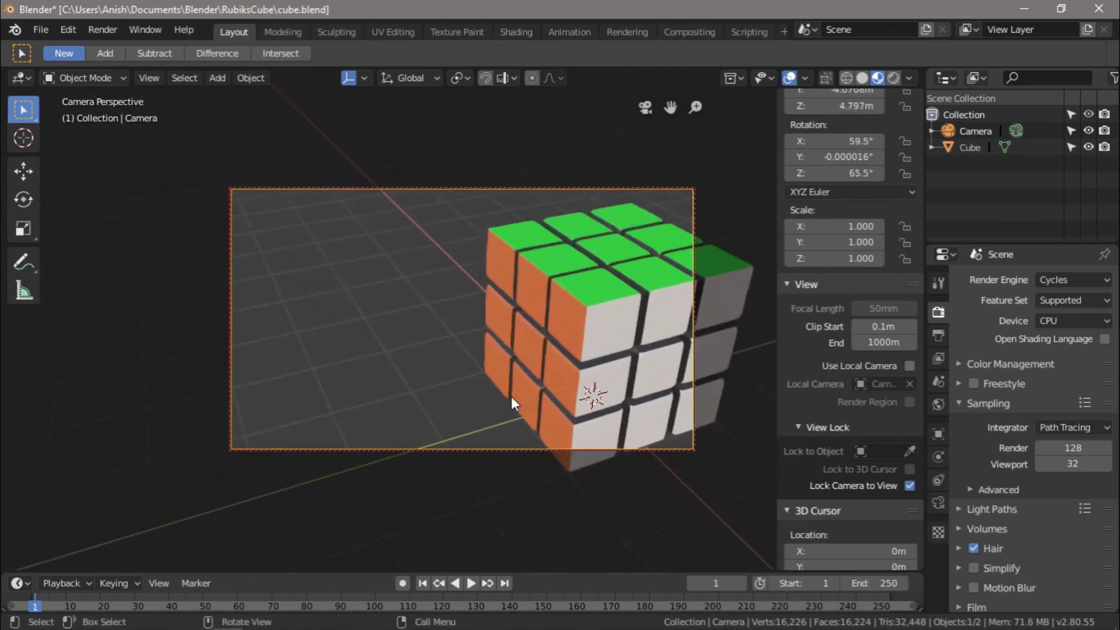
scroll(512, 396, "down", 3)
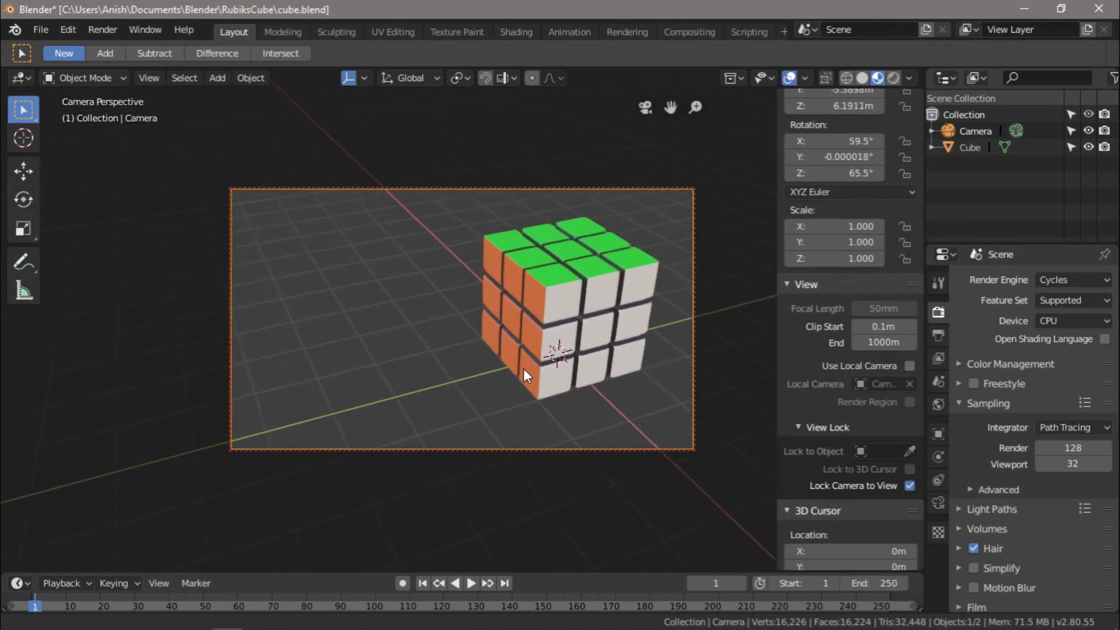
middle_click_drag(524, 369, 523, 369, "shift")
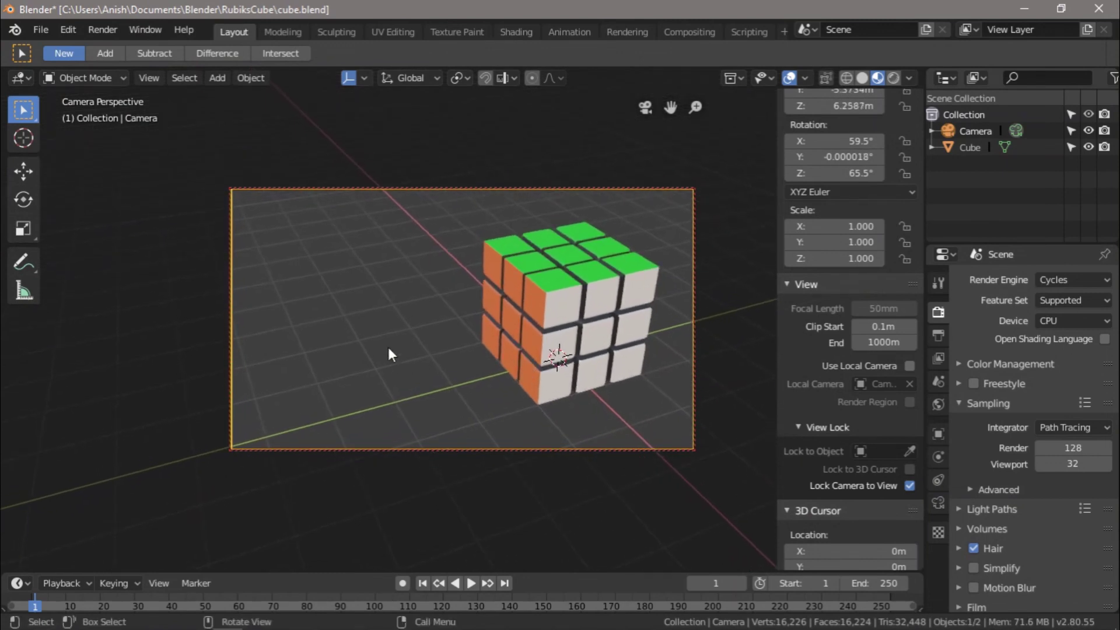
Leave the camera view, add a plane under the cube as a floor and scale it up about 8.9 times
key("KP_0")
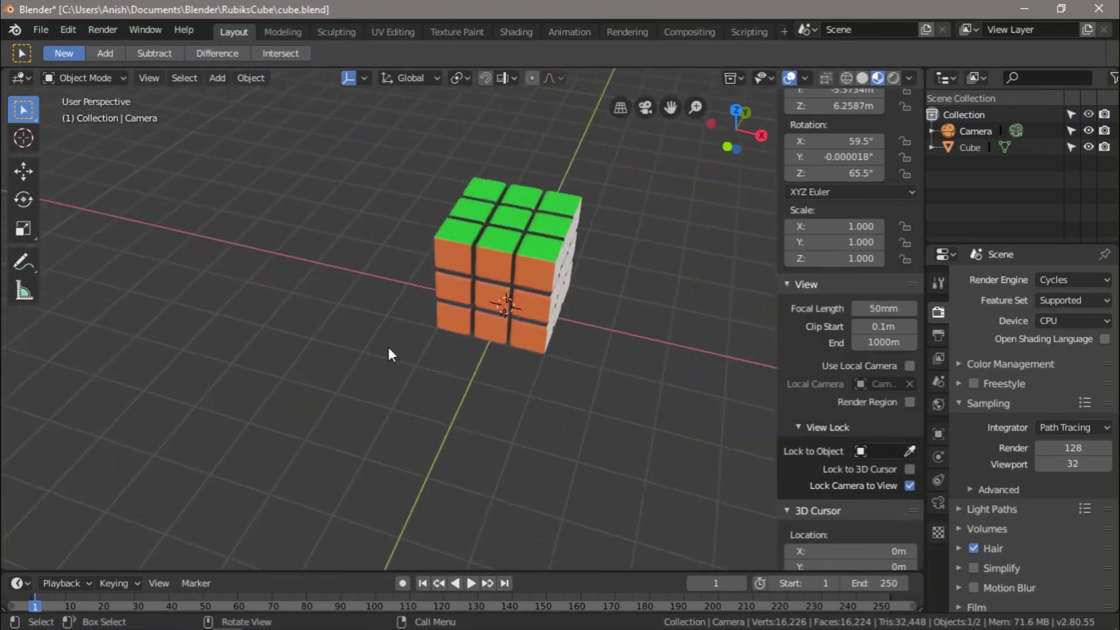
scroll(387, 348, "up", 4)
scroll(556, 445, "down", 2)
scroll(564, 443, "down", 5)
middle_click_drag(568, 440, 585, 415)
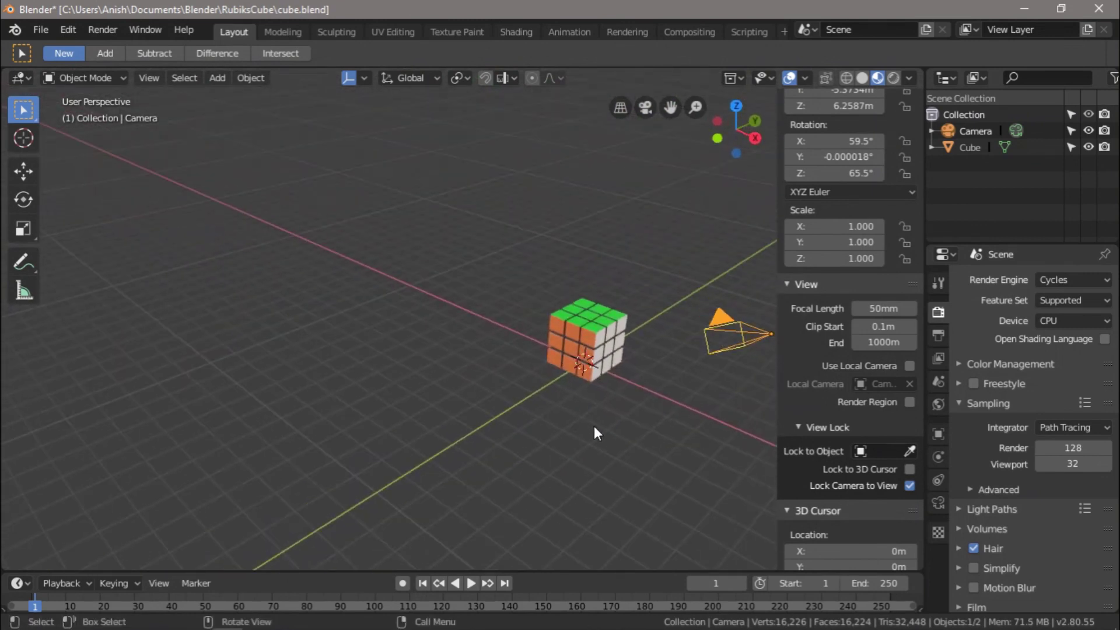
key("shift+a")
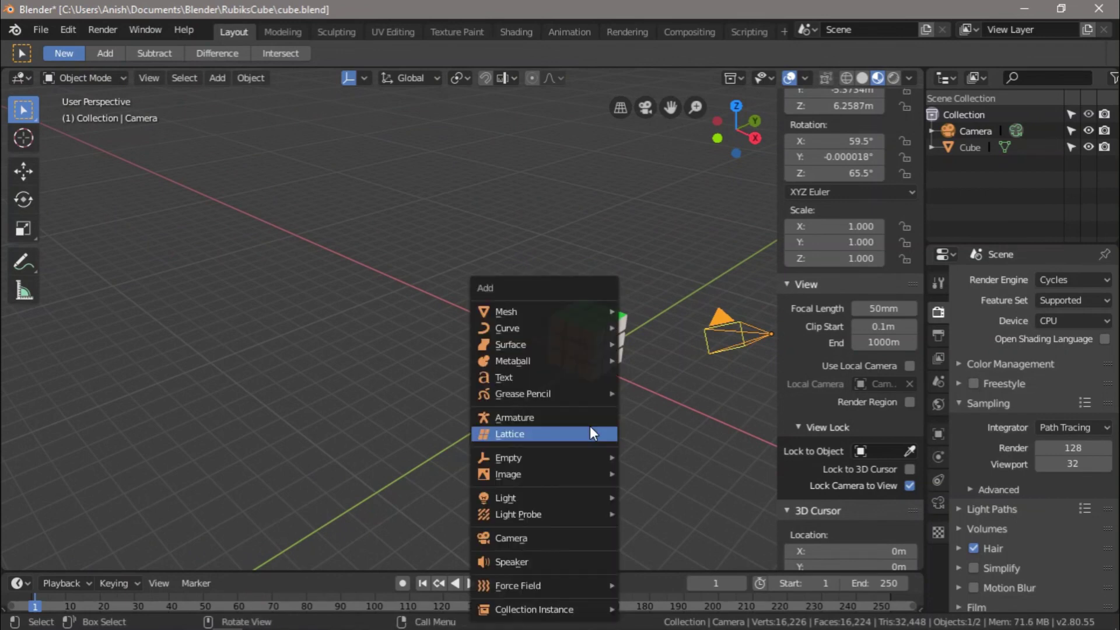
mouse_move(562, 315)
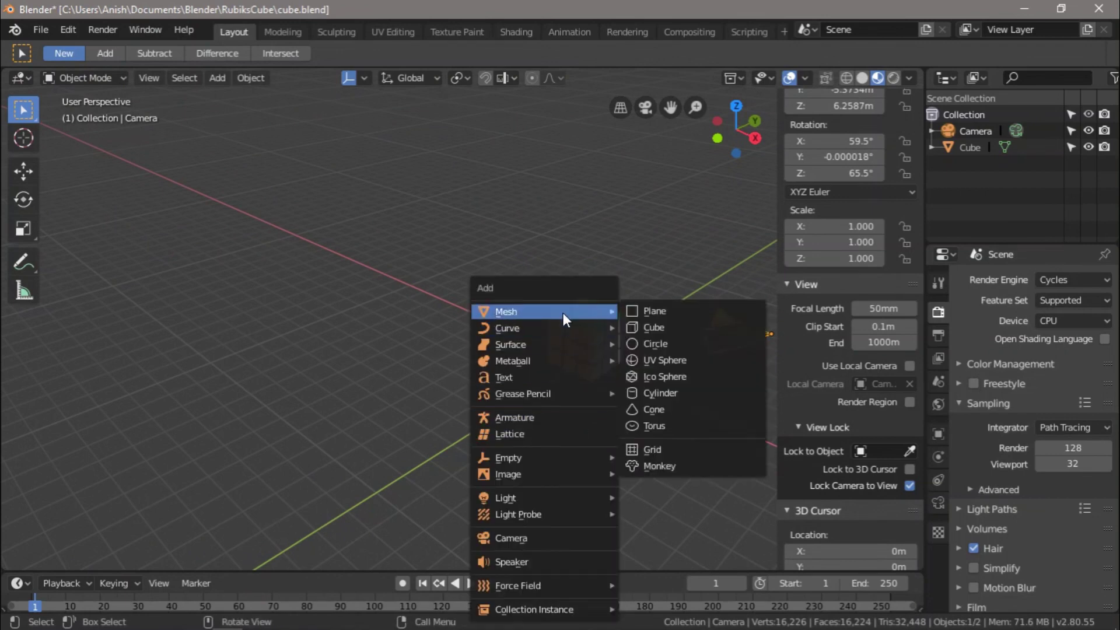
left_click(656, 312)
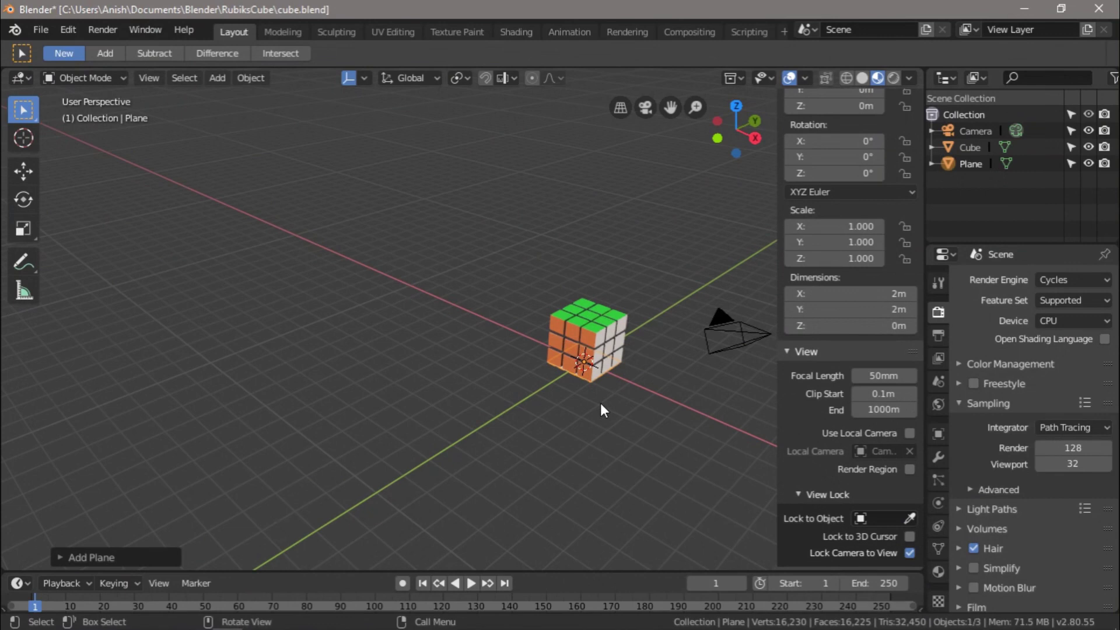
key("s")
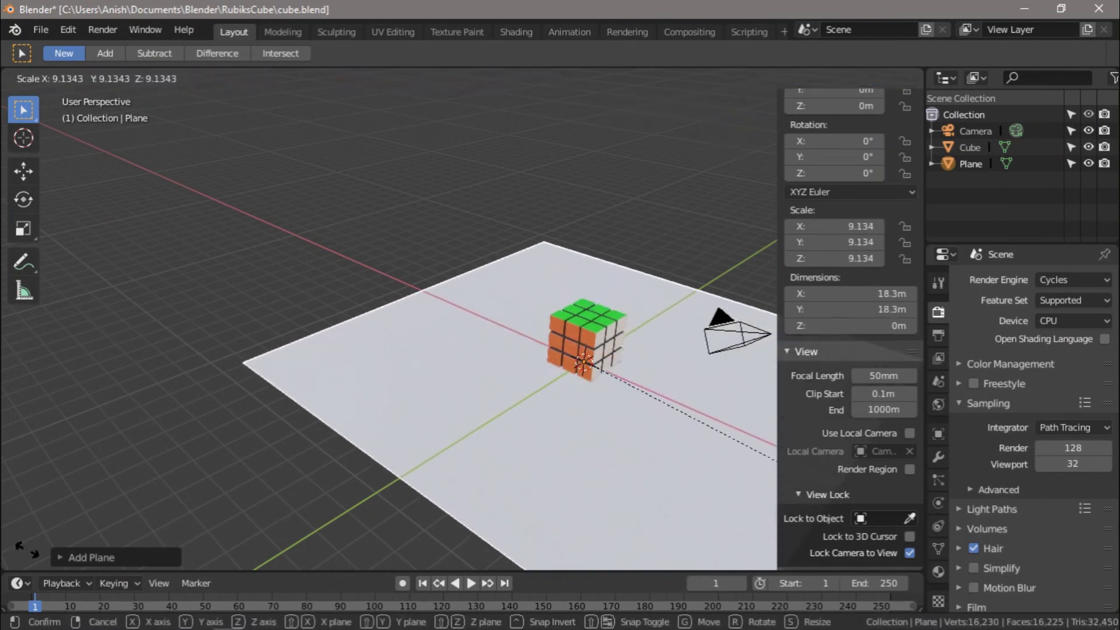
left_click(20, 544)
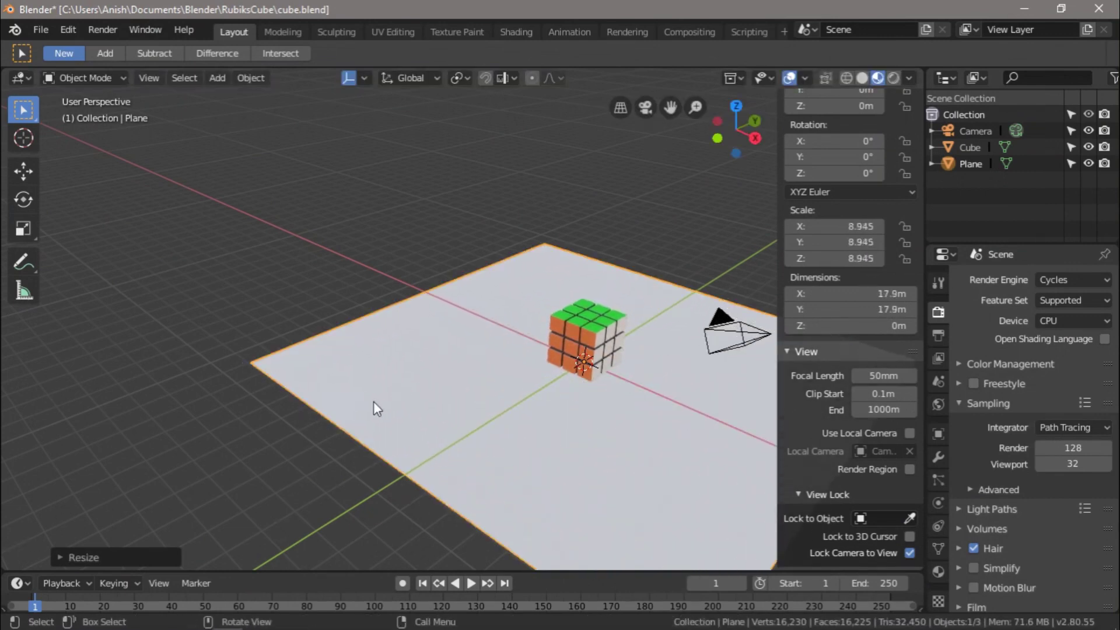
Move the plane in the top view, about 1.7 m along Y and towards negative X, so it fills the camera frame
key("KP_0")
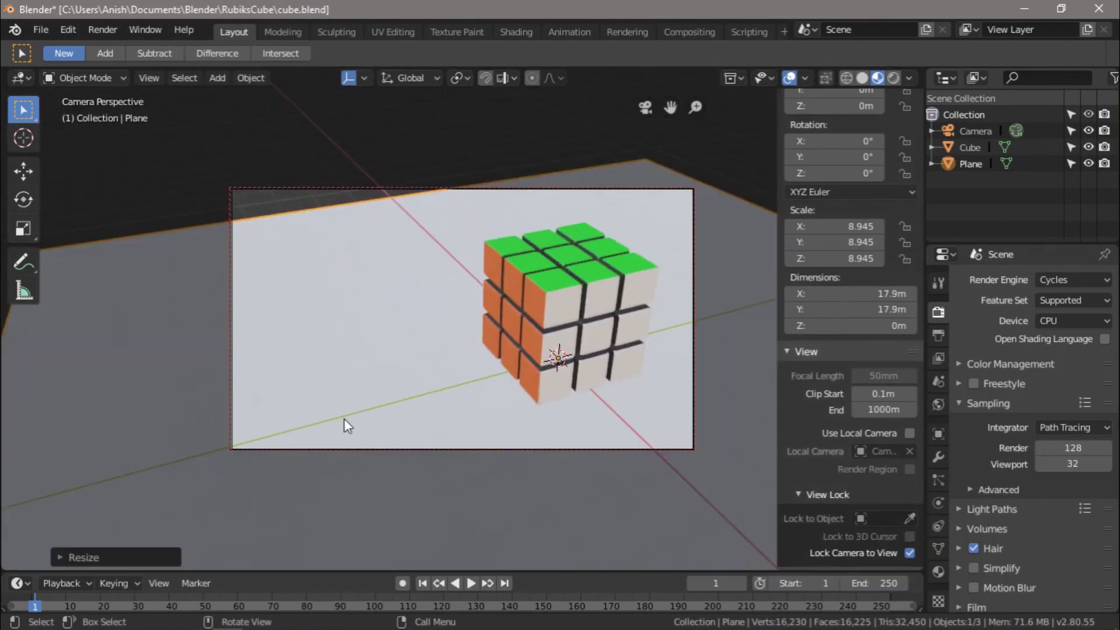
key("KP_3")
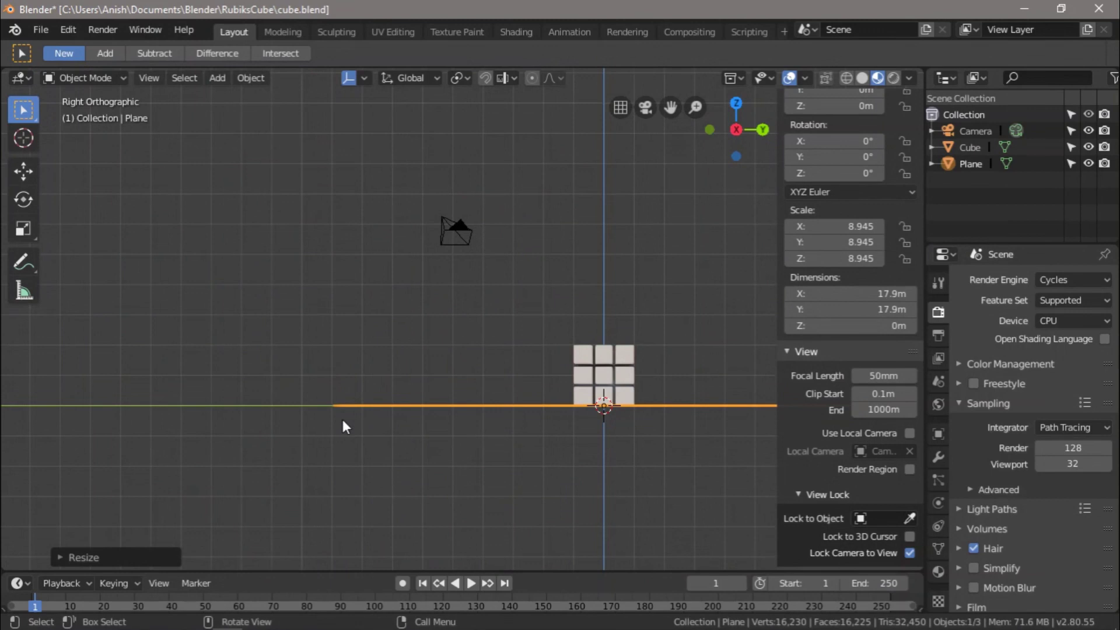
key("KP_1")
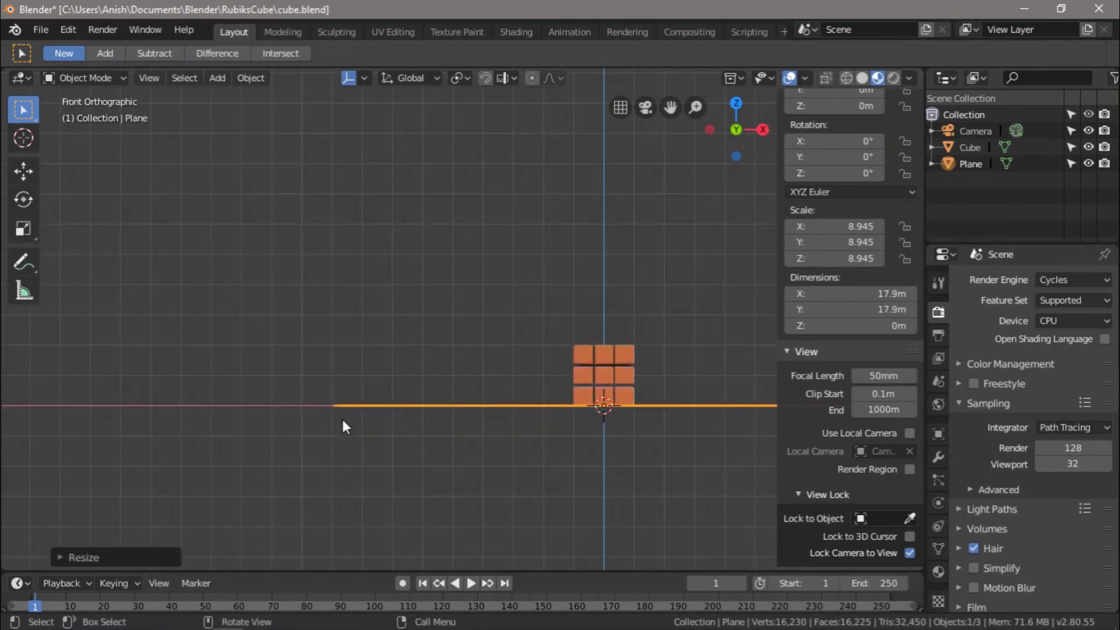
key("KP_7")
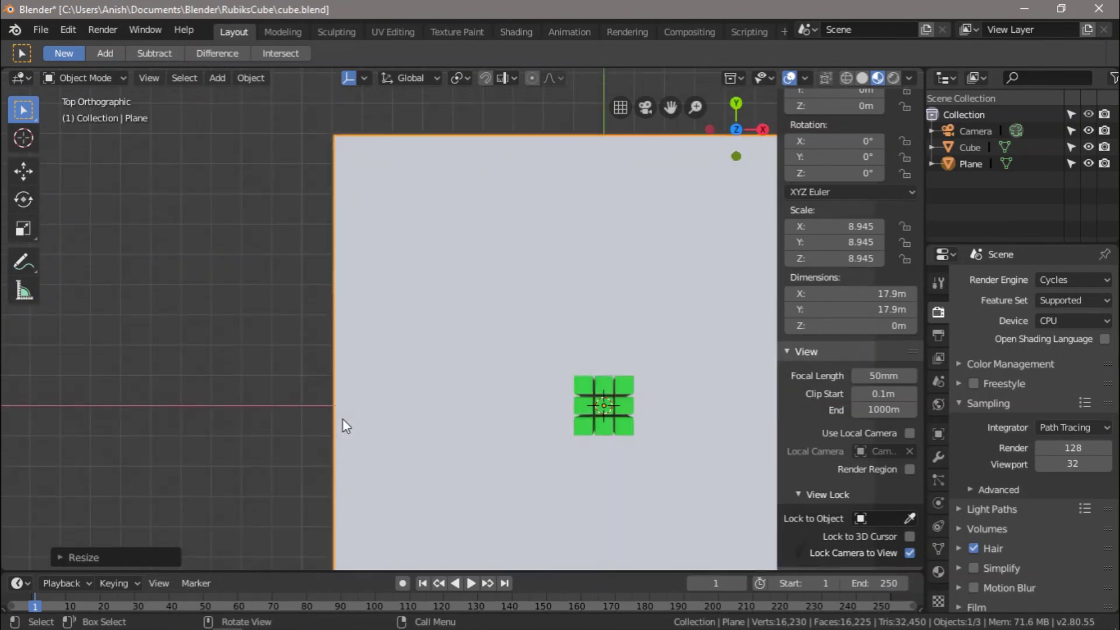
key("g")
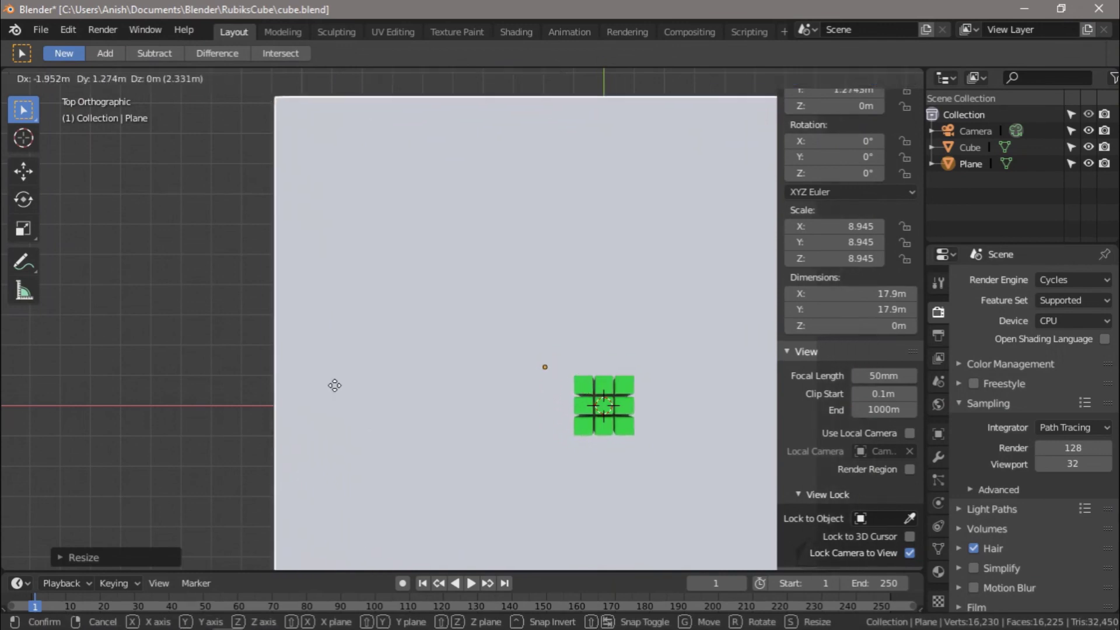
left_click(325, 379)
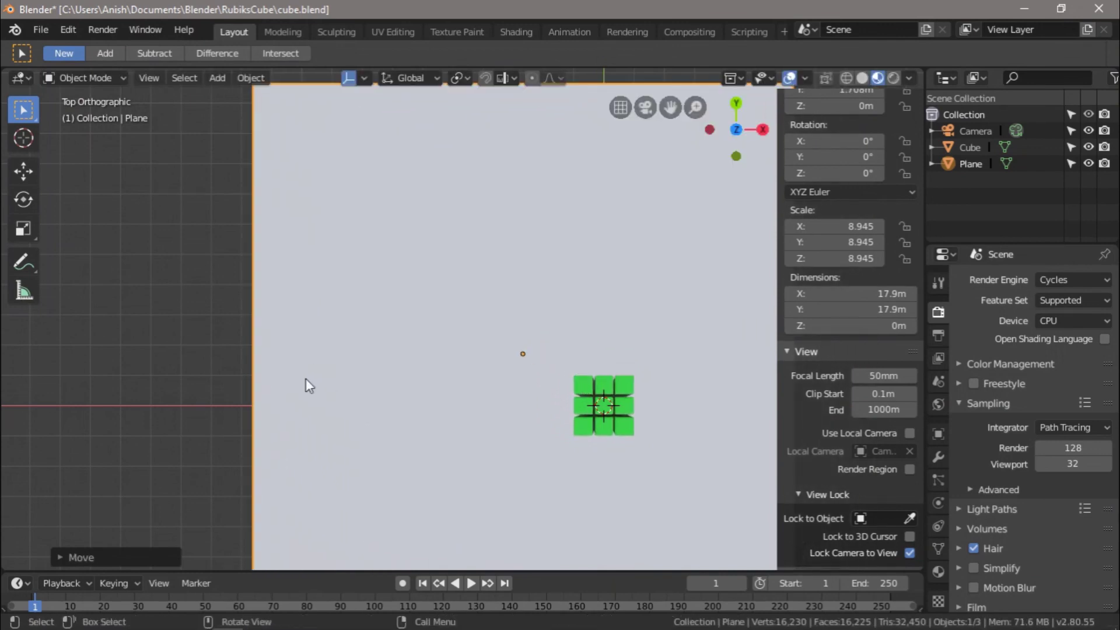
key("KP_0")
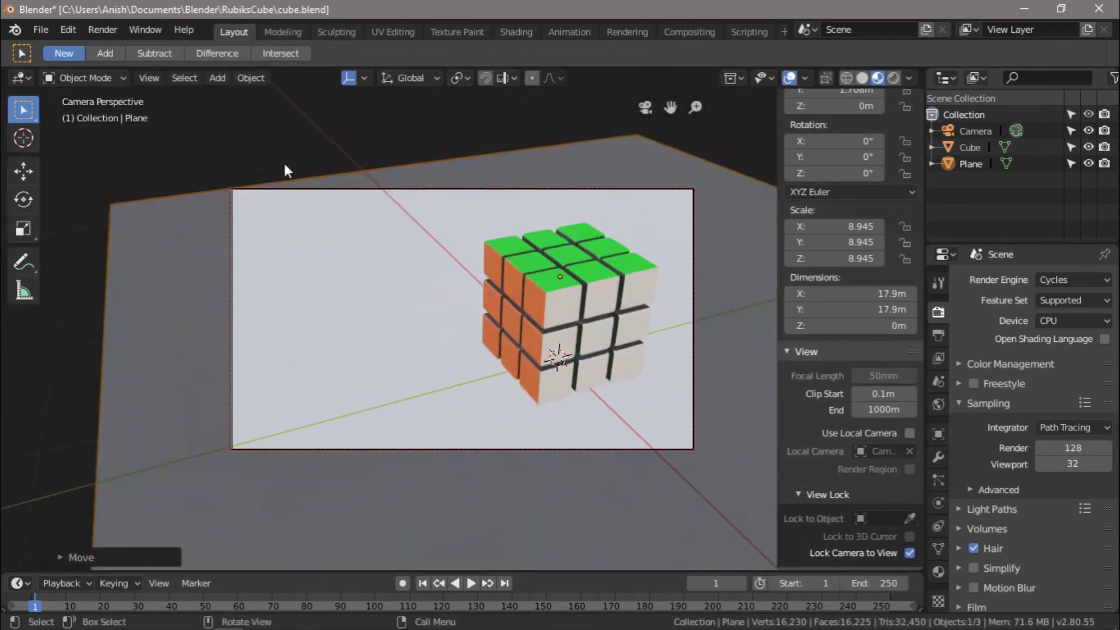
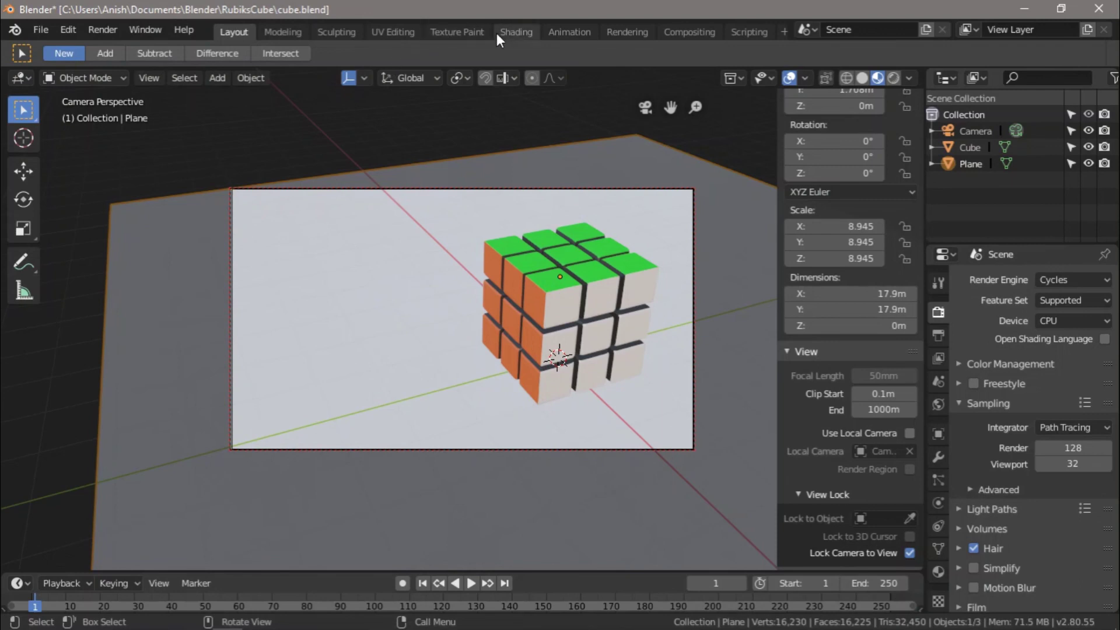
In the Shading workspace, give the plane a new material with a light blue base color and a roughness of 1.000
left_click(515, 33)
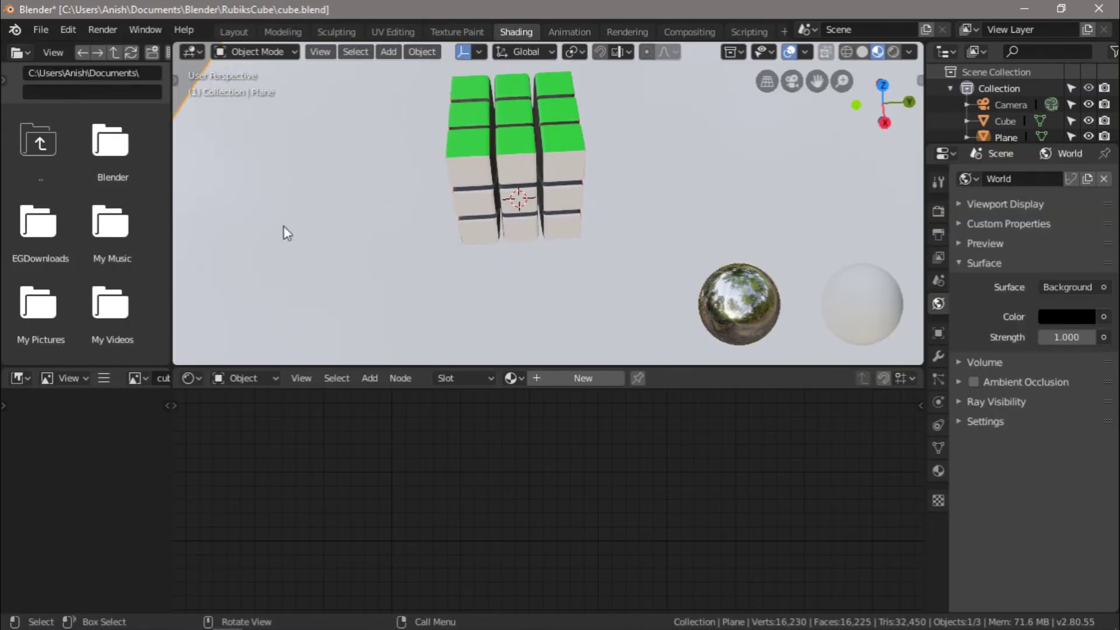
scroll(294, 228, "down", 3)
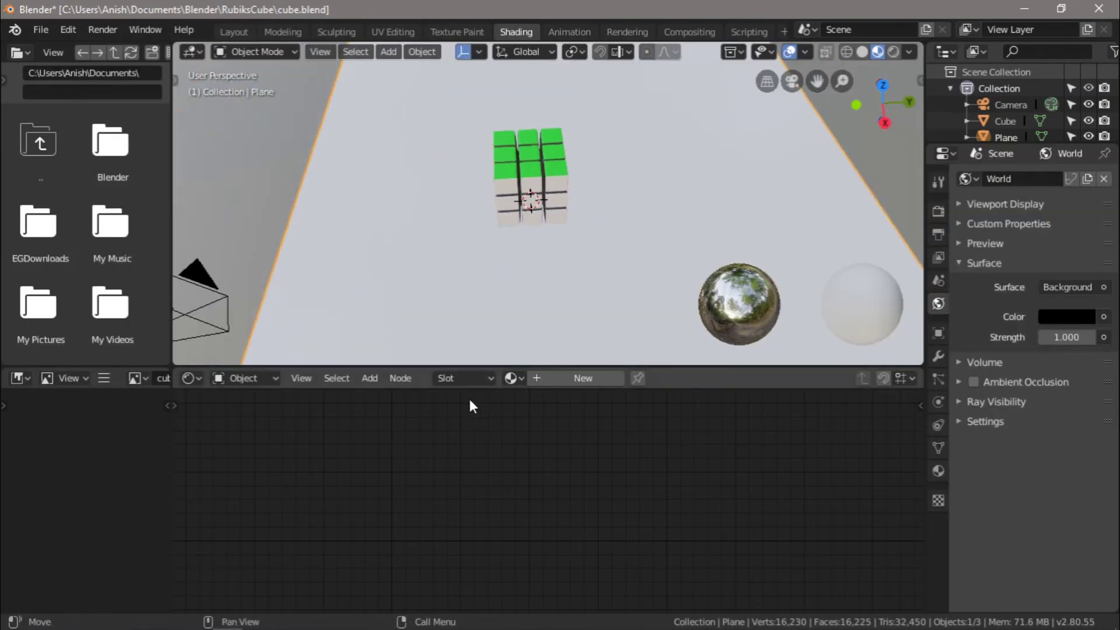
left_click(554, 380)
left_click(538, 415)
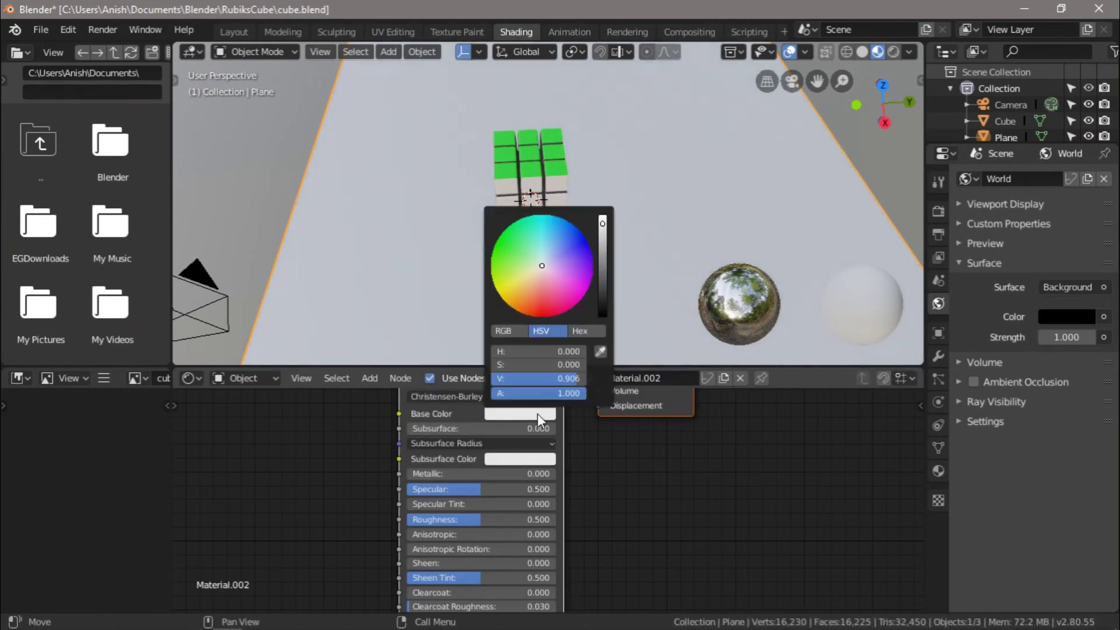
left_click(554, 239)
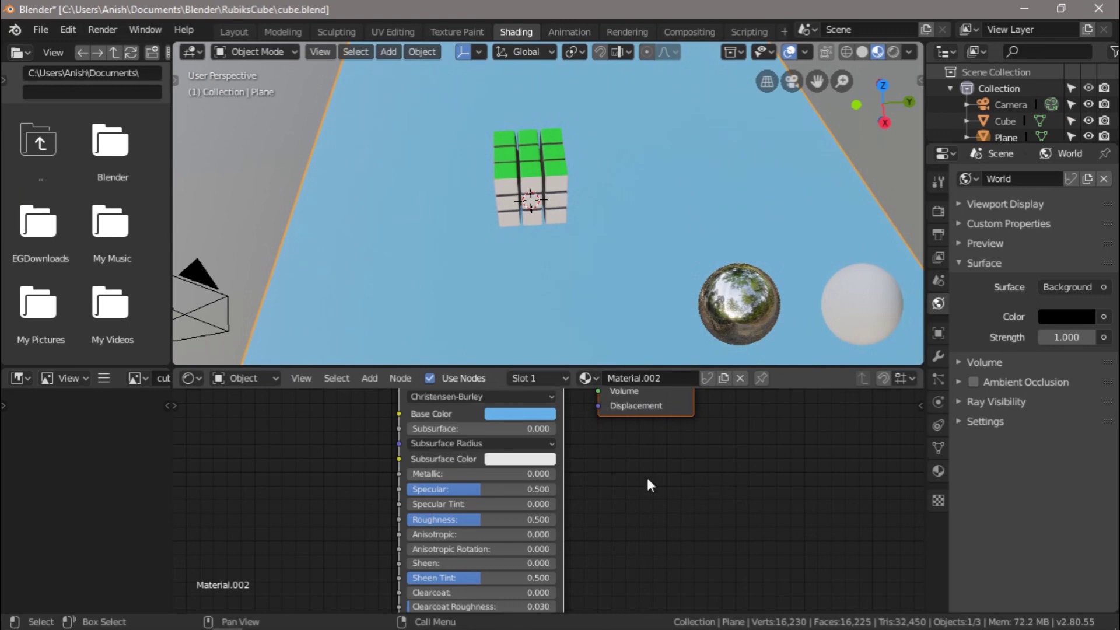
scroll(459, 331, "down", 4)
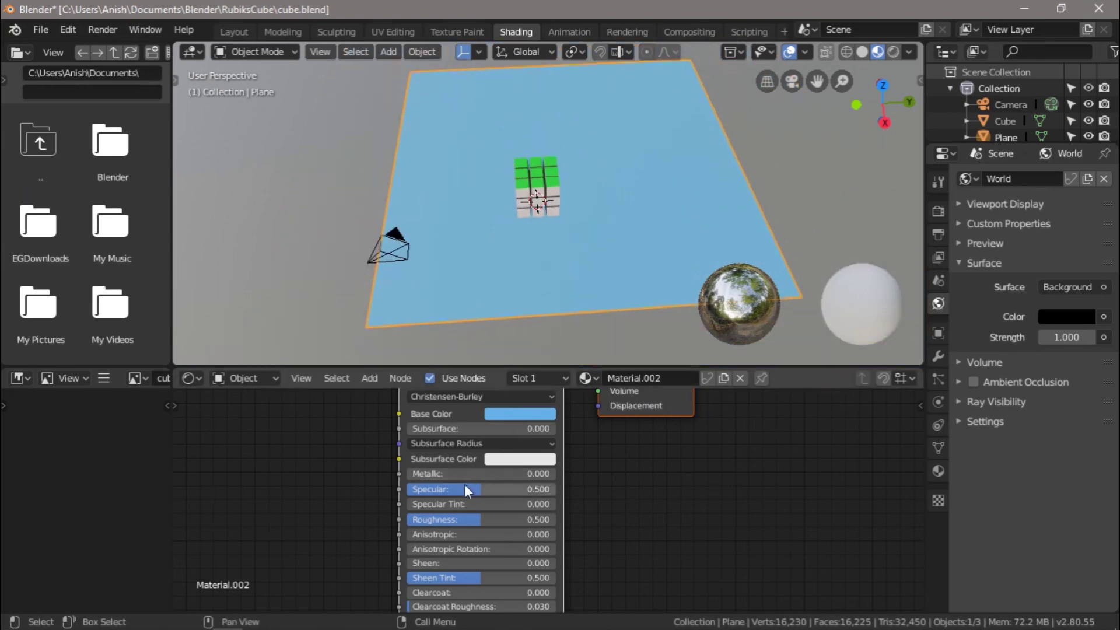
left_click_drag(478, 519, 607, 505)
scroll(461, 269, "up", 4)
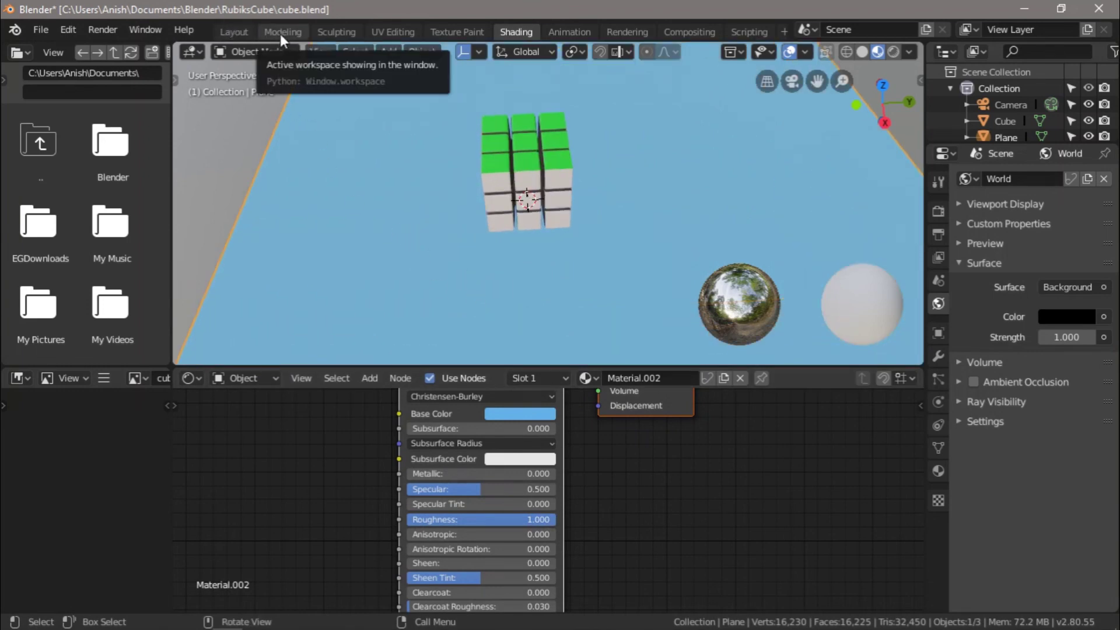
Return to the Layout workspace, hide the sidebar and preview the scene in Rendered shading from the camera and the top
left_click(236, 35)
scroll(353, 337, "up", 2)
scroll(352, 337, "down", 2)
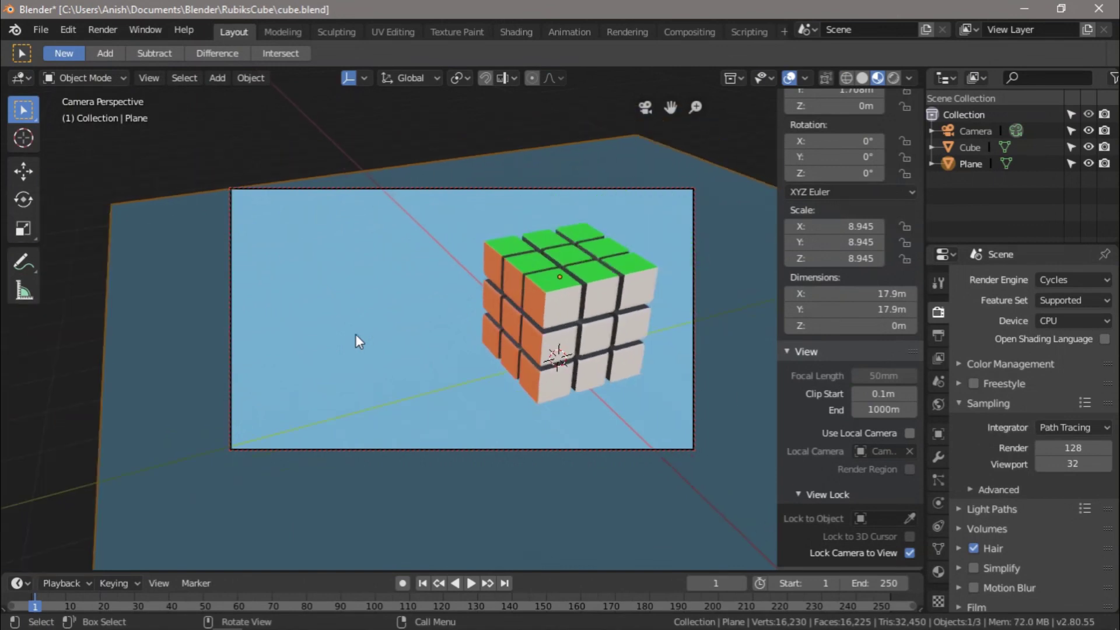
key("n")
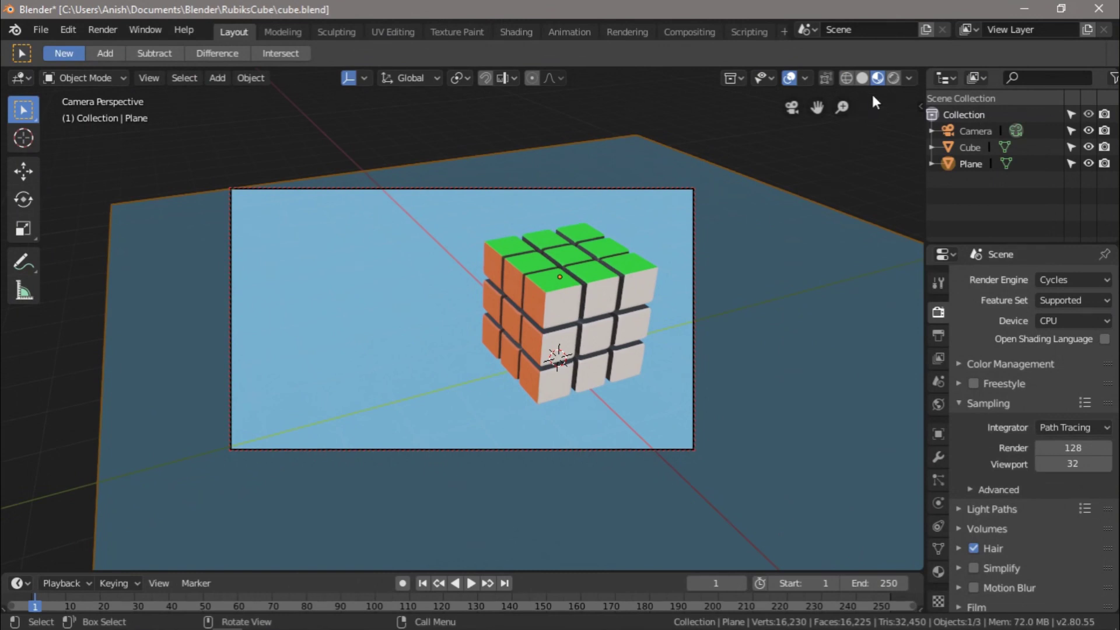
left_click(892, 78)
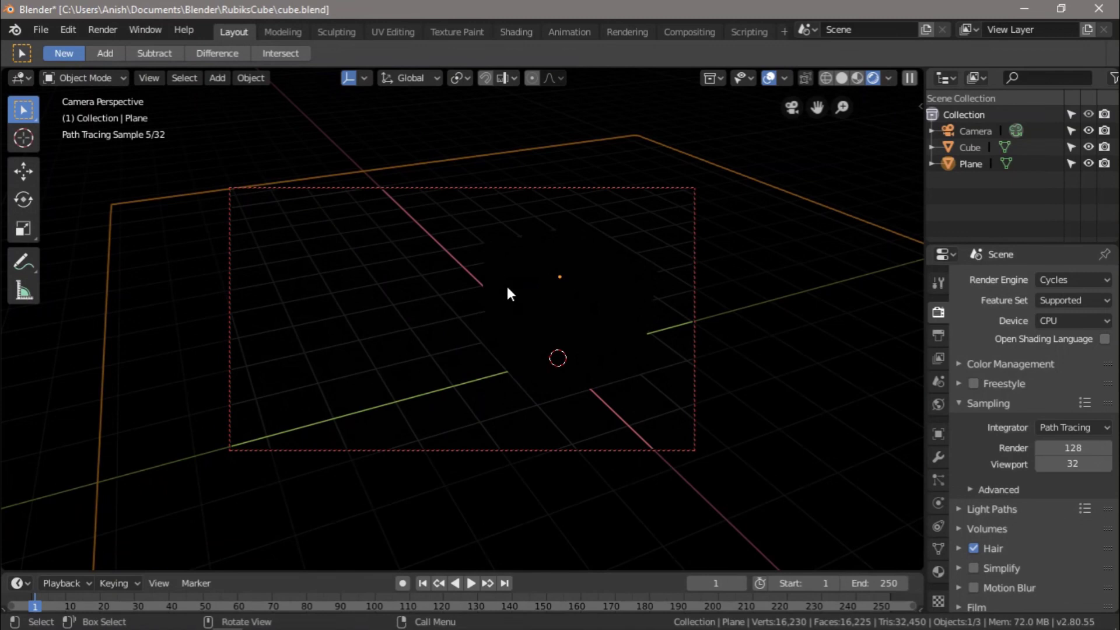
key("KP_7")
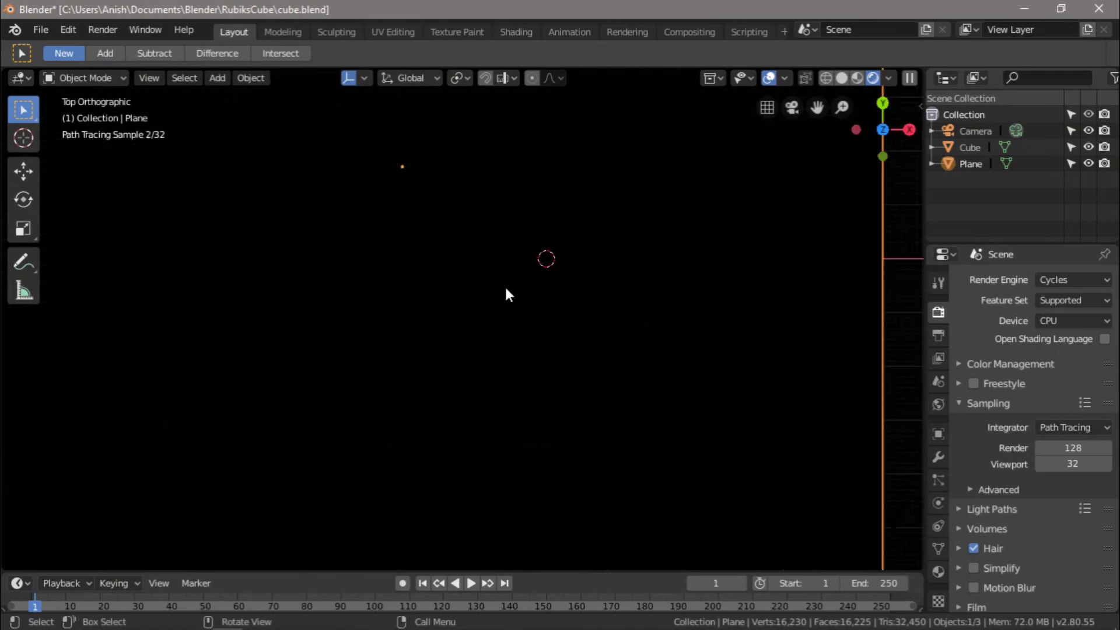
Switch the viewport to LookDev shading and examine the cube and its floor plane in perspective
scroll(505, 287, "down", 2)
scroll(500, 286, "down", 5)
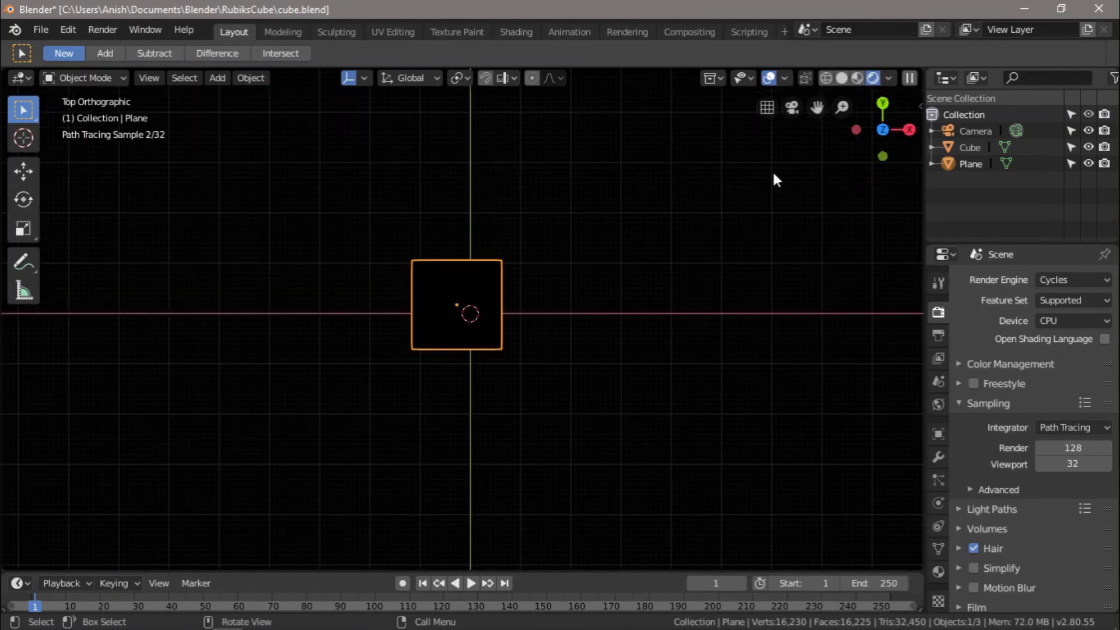
scroll(774, 174, "down", 4)
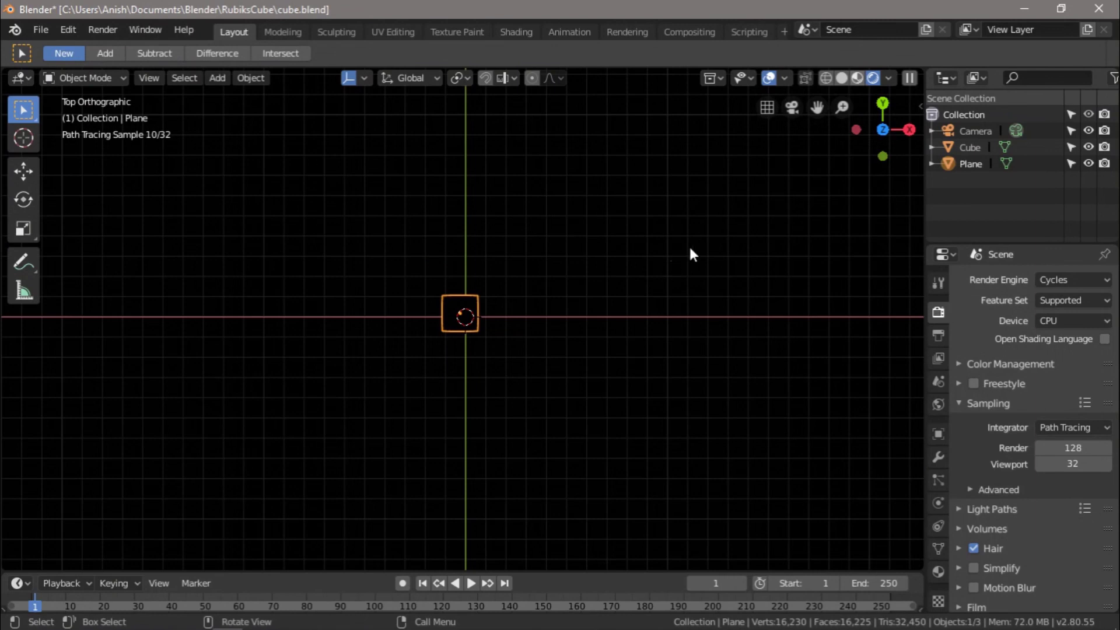
left_click(856, 79)
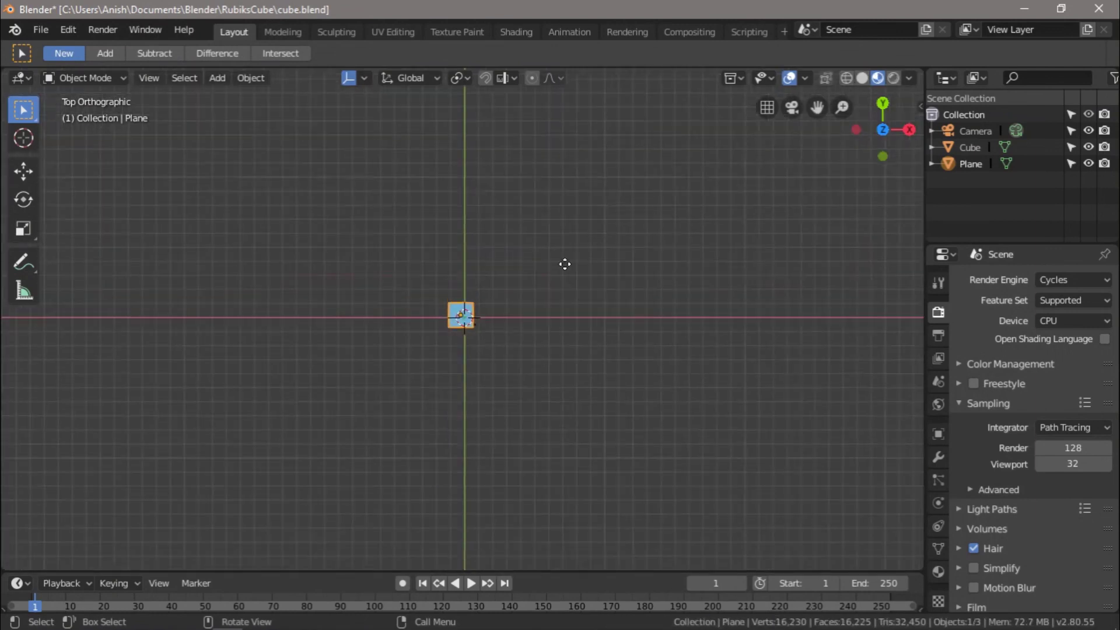
scroll(565, 264, "up", 10)
middle_click_drag(570, 368, 491, 188)
scroll(526, 391, "up", 8)
middle_click_drag(329, 328, 421, 343)
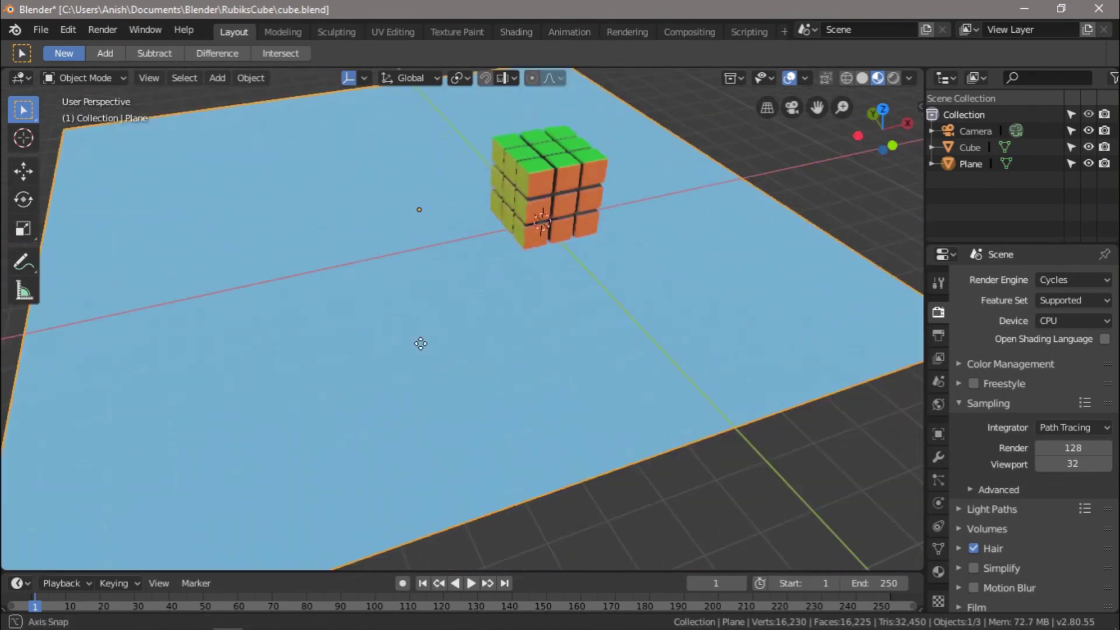
scroll(401, 323, "down", 5)
scroll(400, 323, "up", 4)
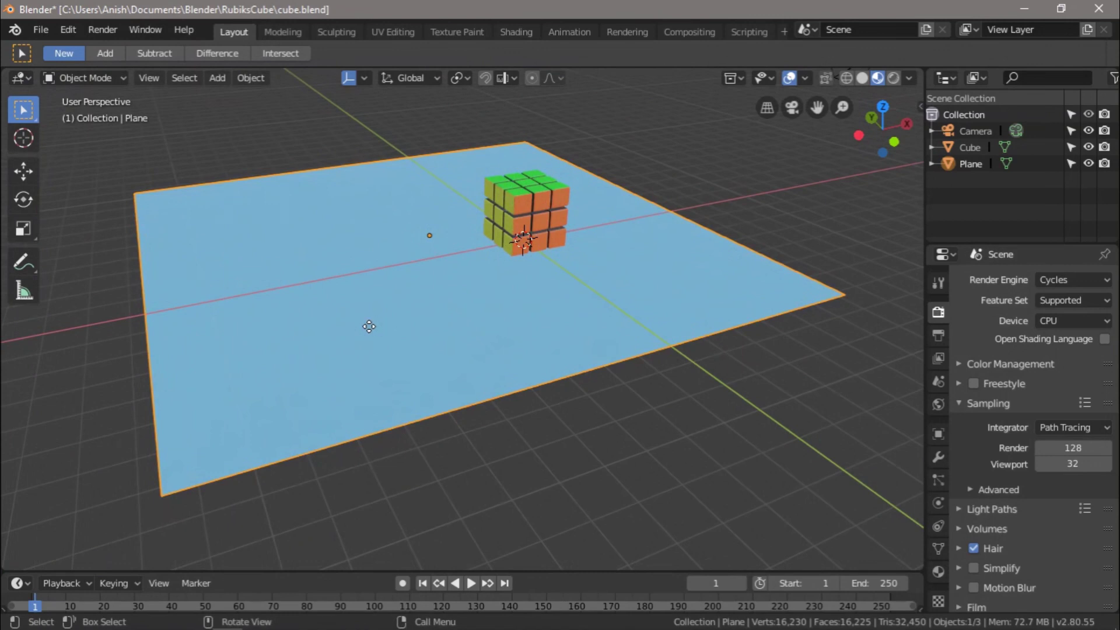
Duplicate the floor plane and place the copy below it, in front of the cube toward negative Y
key("shift+d")
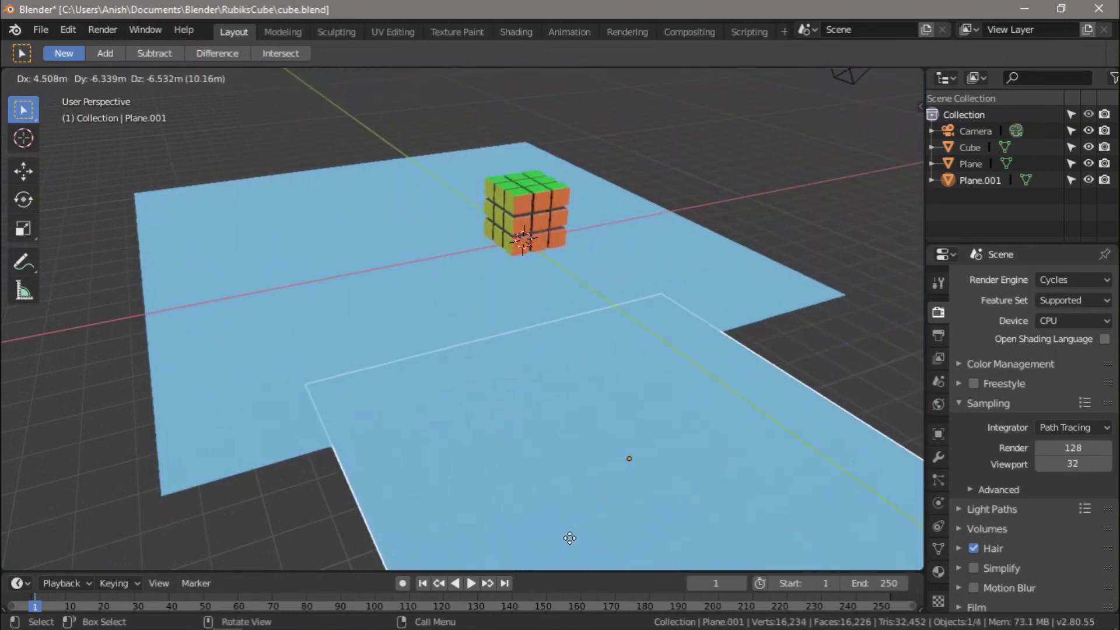
left_click(587, 511)
middle_click_drag(487, 476, 457, 446)
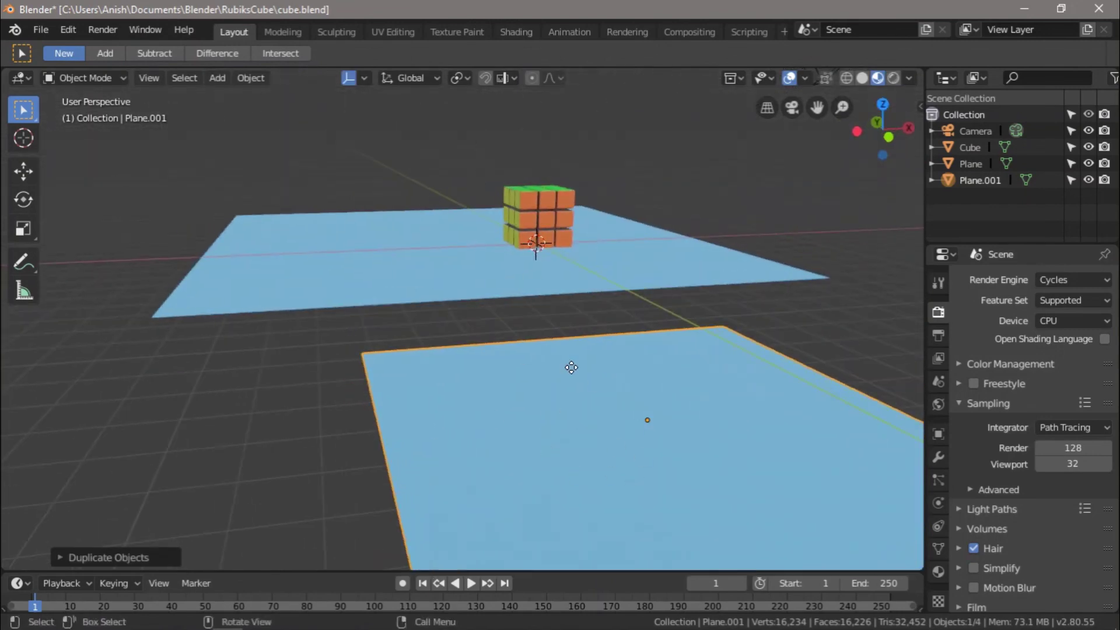
In the Shading workspace, unlink the shared blue material from the duplicate plane and give it a new material
left_click(510, 34)
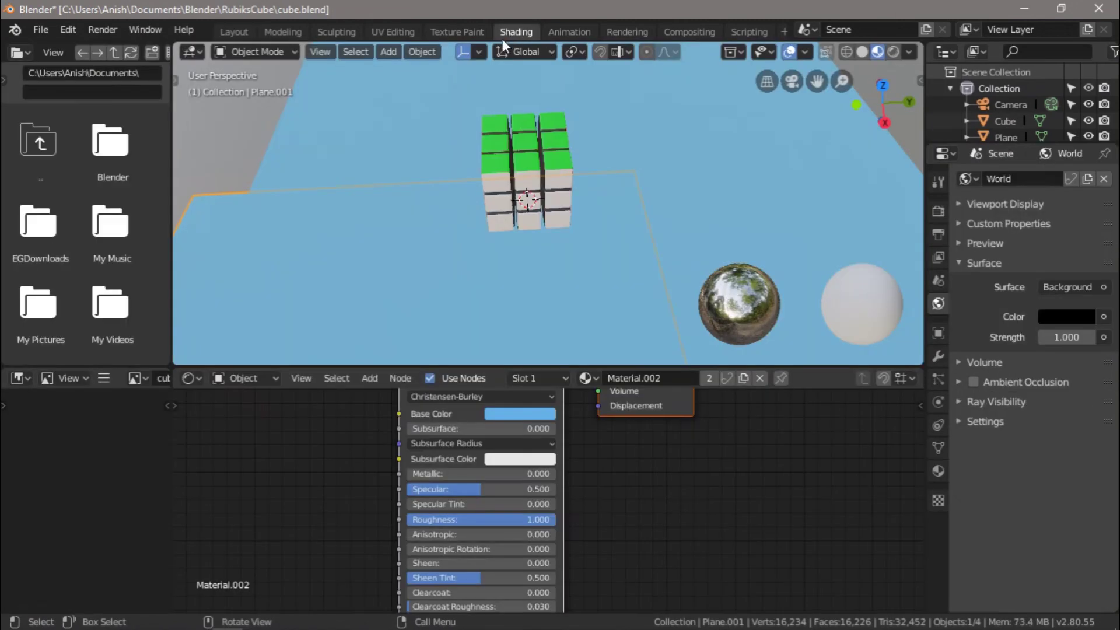
scroll(625, 446, "down", 3)
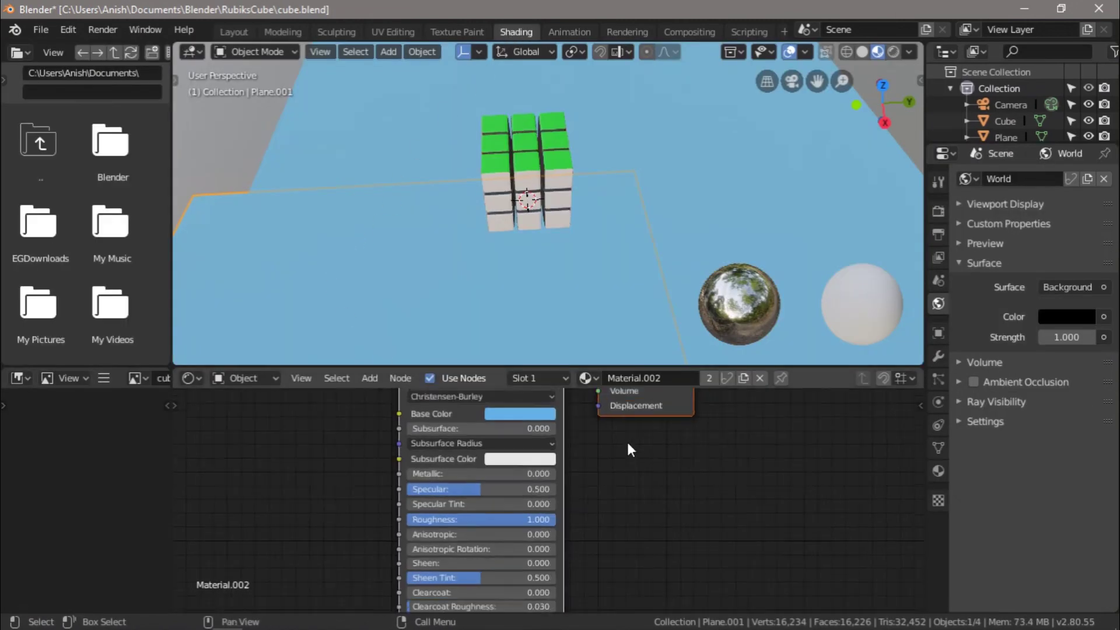
left_click(760, 378)
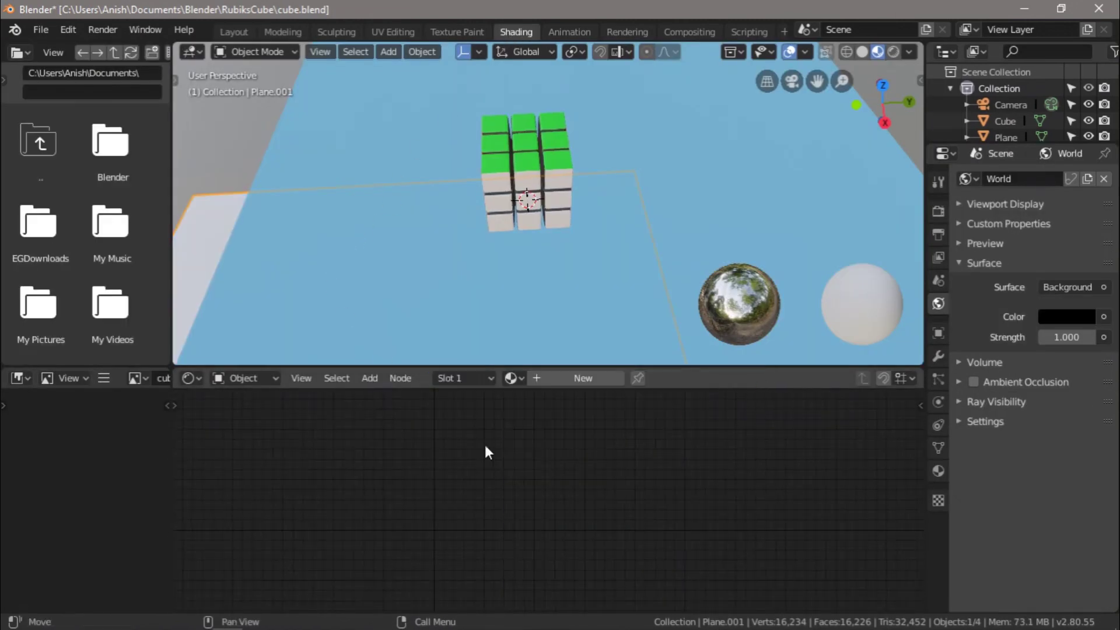
left_click(545, 379)
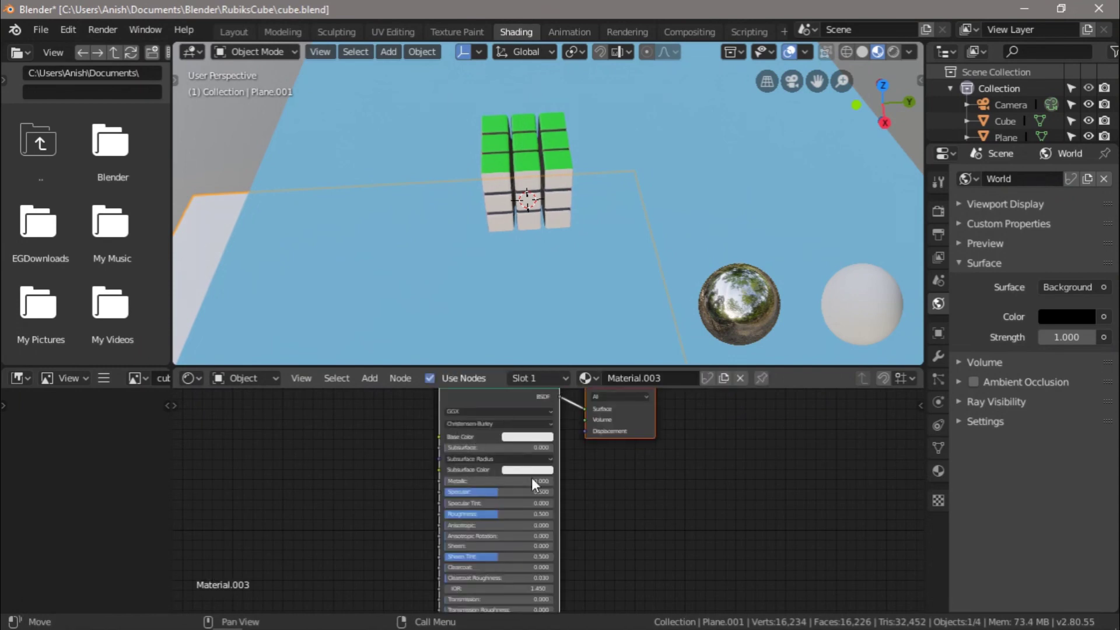
Replace the new material's Principled BSDF with an Emission shader connected to the Material Output's Surface input
scroll(570, 479, "down", 3)
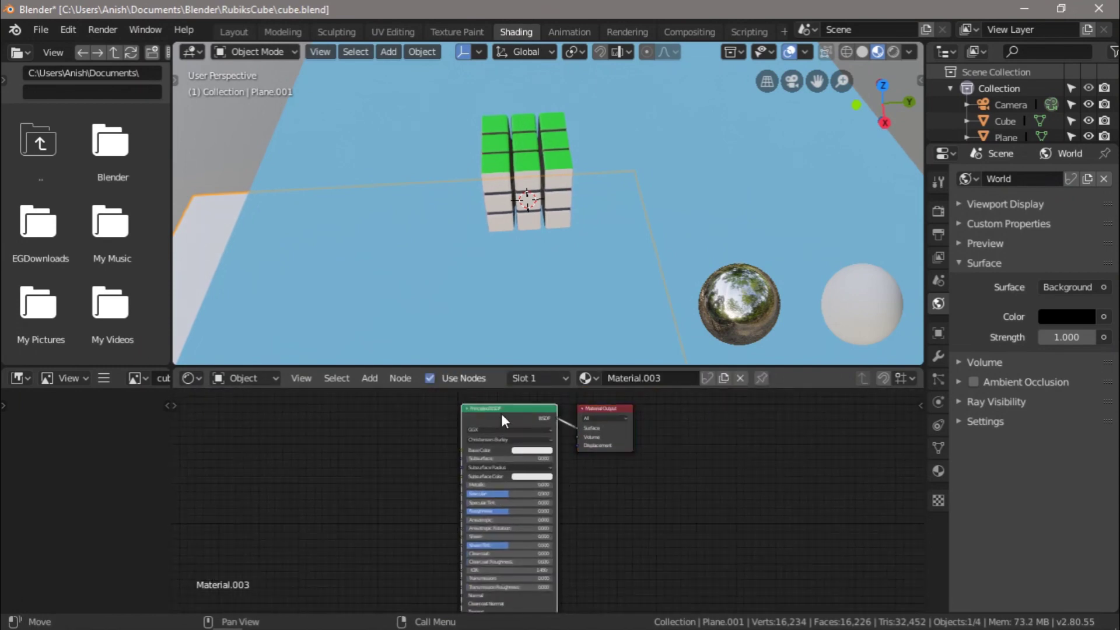
key("x")
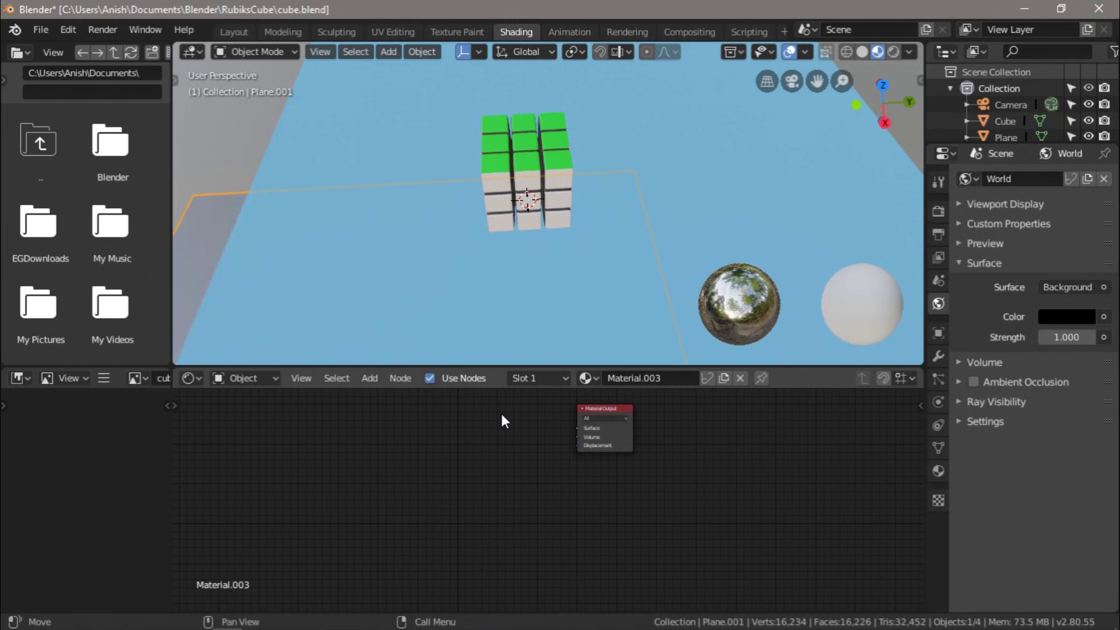
scroll(465, 521, "up", 2)
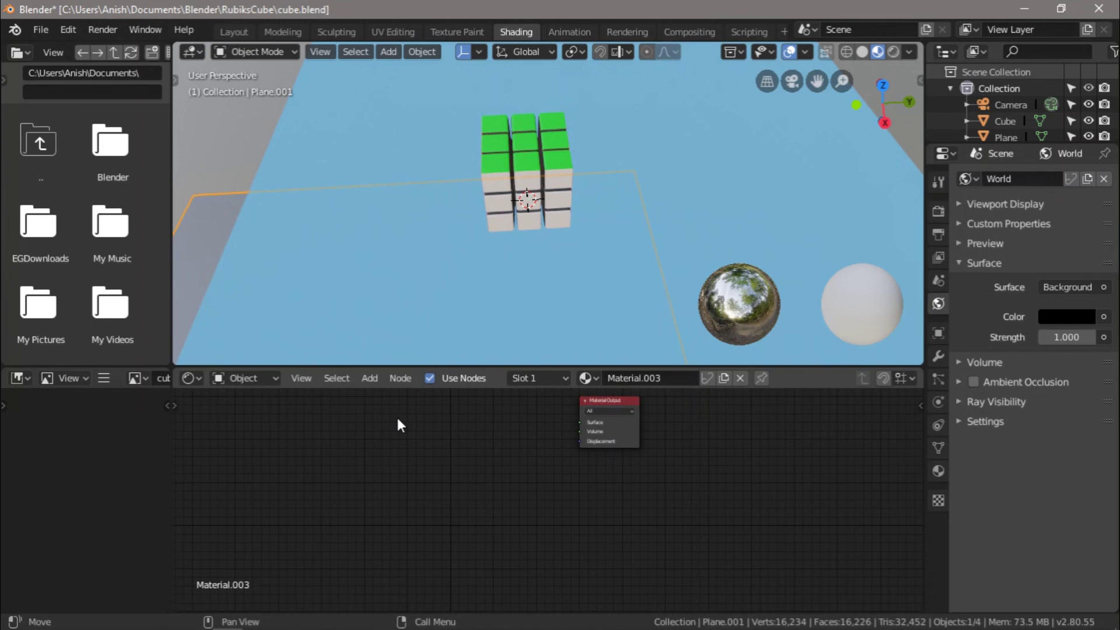
left_click(371, 379)
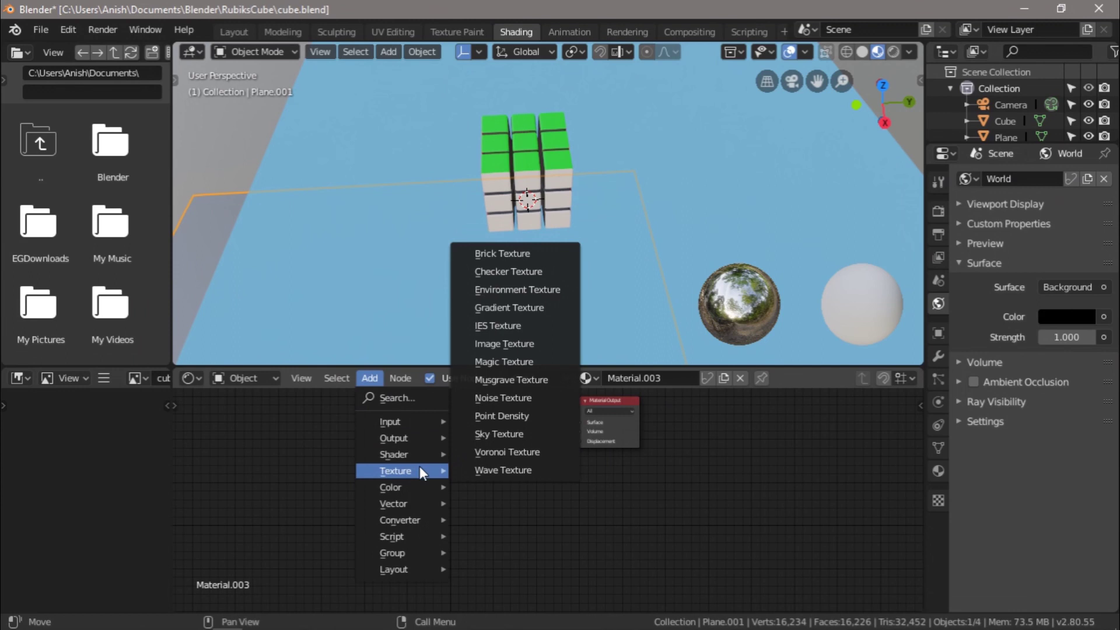
mouse_move(418, 454)
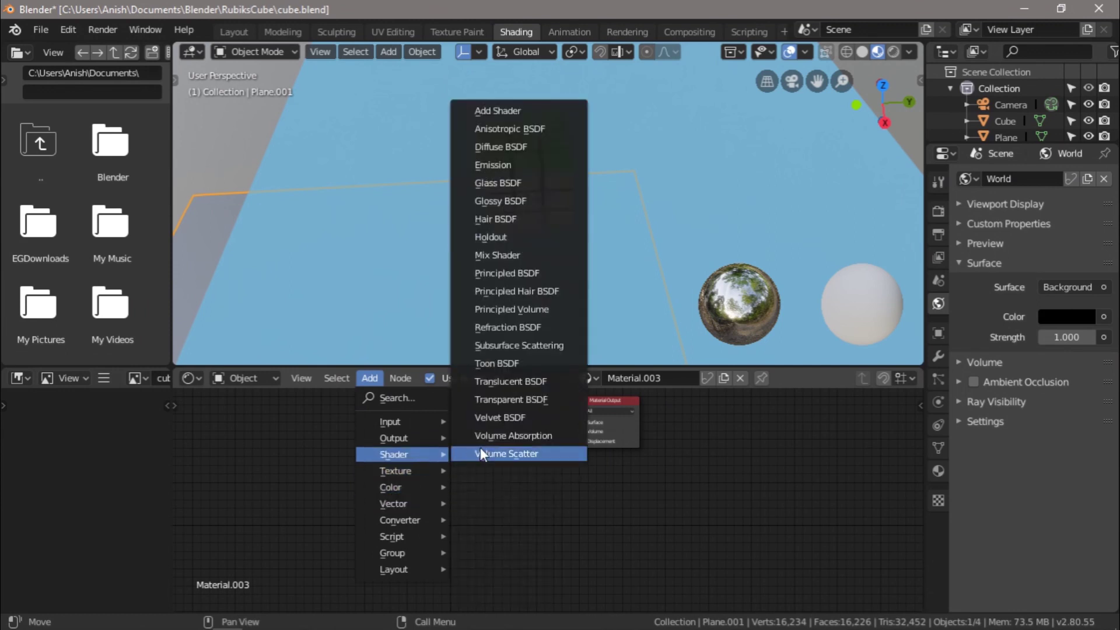
left_click(520, 165)
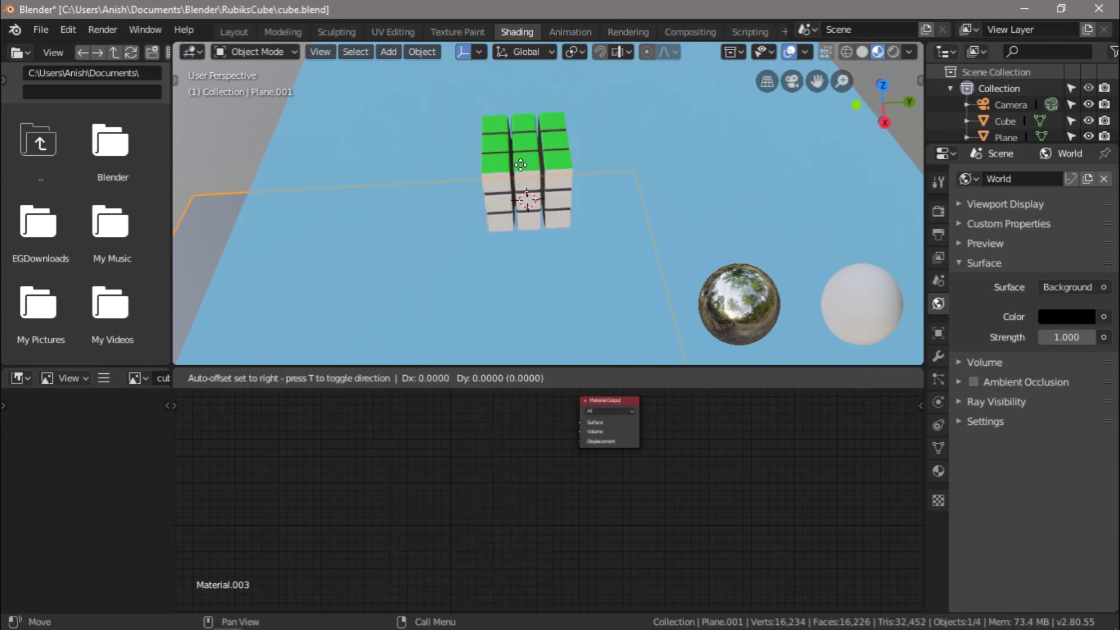
left_click(461, 418)
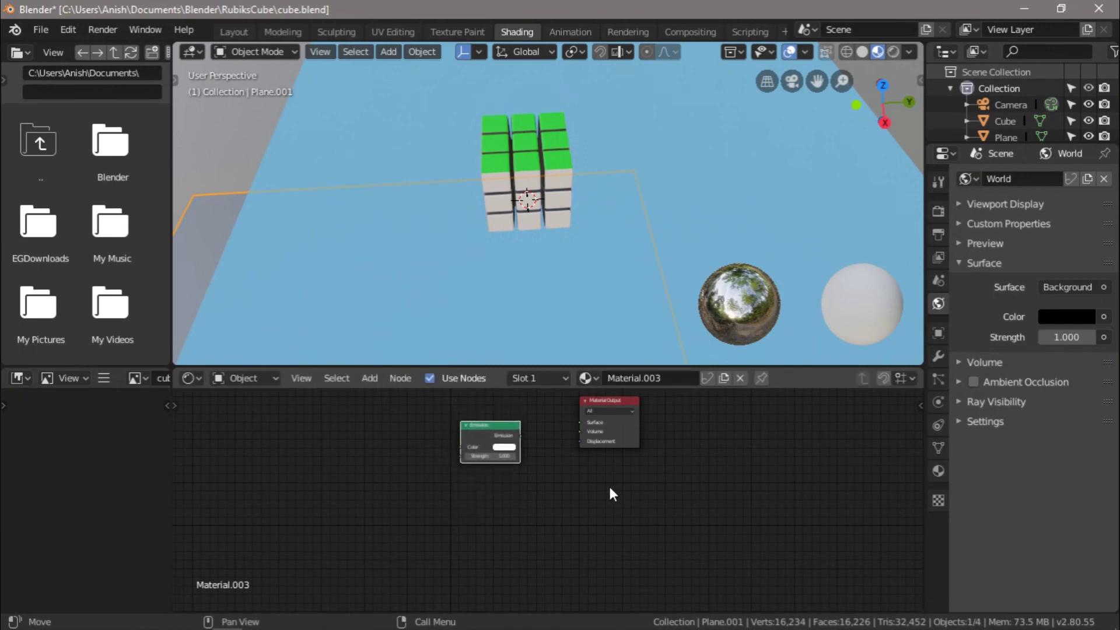
scroll(577, 456, "up", 2)
scroll(576, 451, "up", 3)
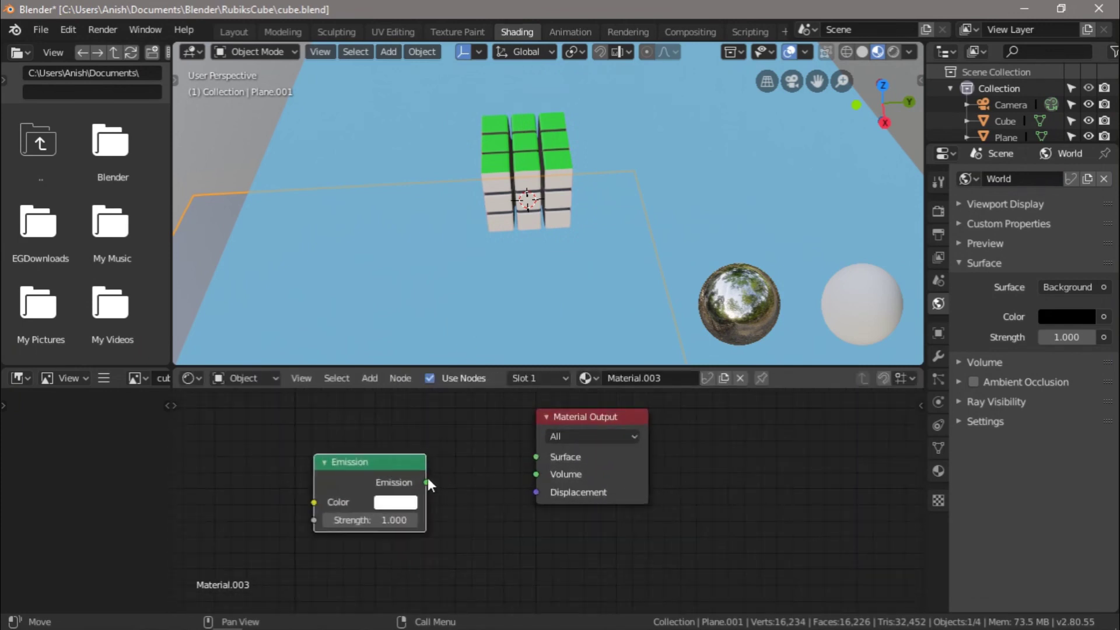
left_click_drag(426, 481, 534, 455)
Set the Emission strength to 20.400 and its color to a very pale yellow
left_click_drag(369, 521, 510, 520)
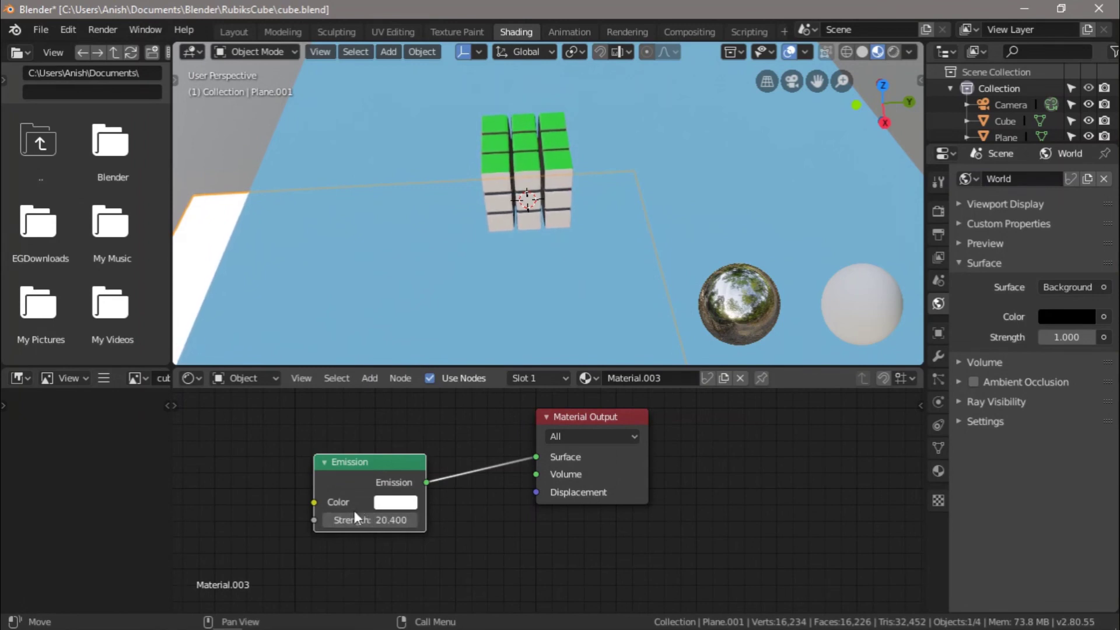
left_click(389, 506)
left_click_drag(436, 345, 434, 332)
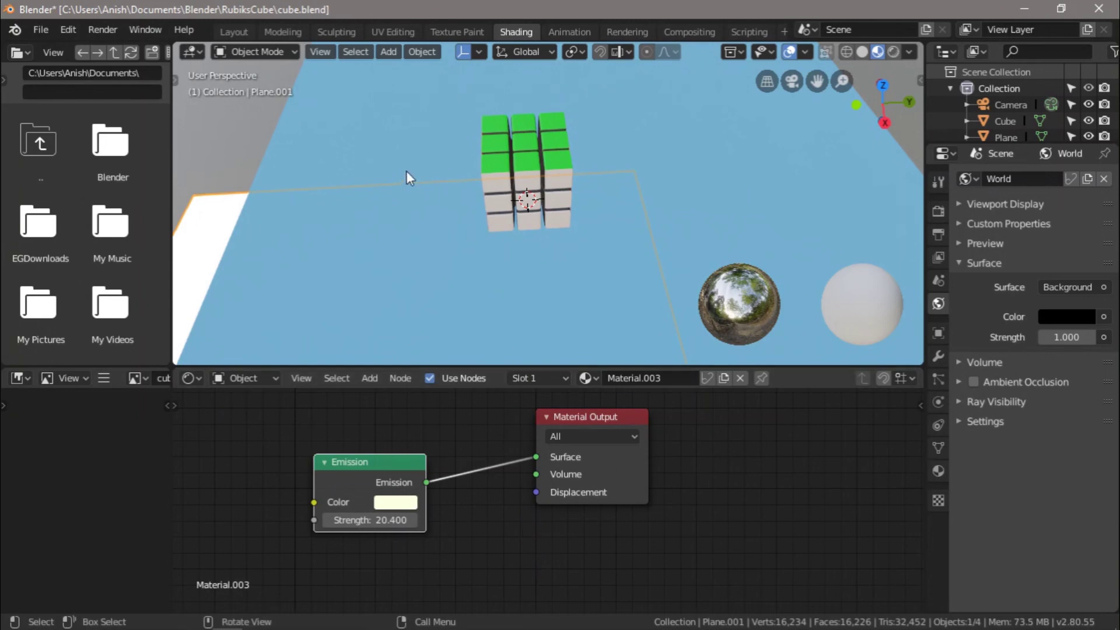
Return to the Layout workspace and, in the right view, move the emissive plane up to floor level and toward negative Y
left_click(228, 35)
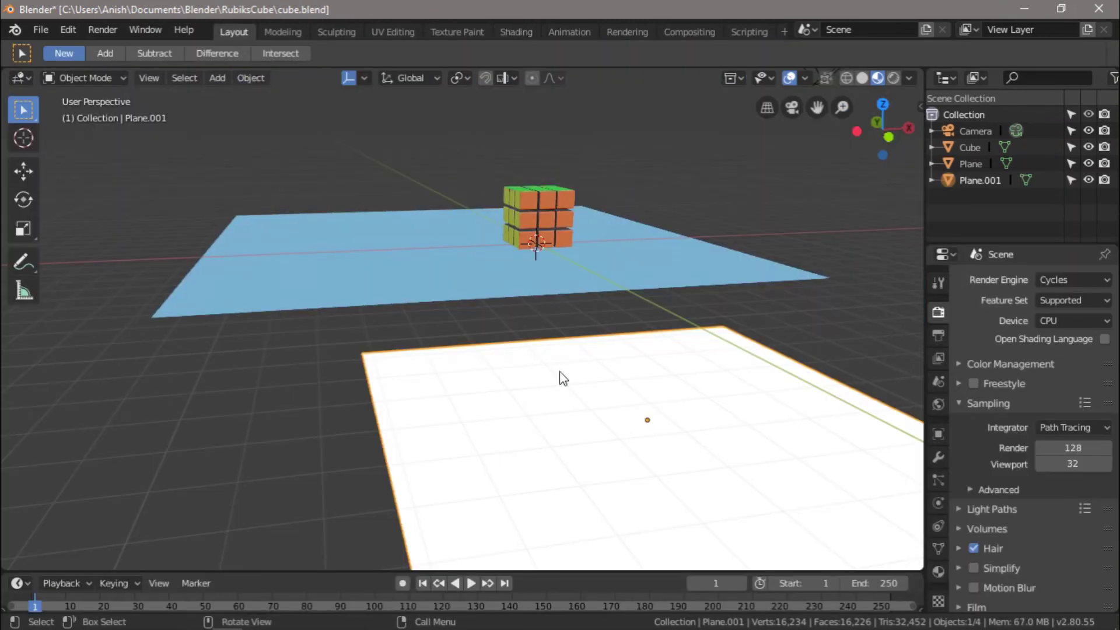
key("KP_3")
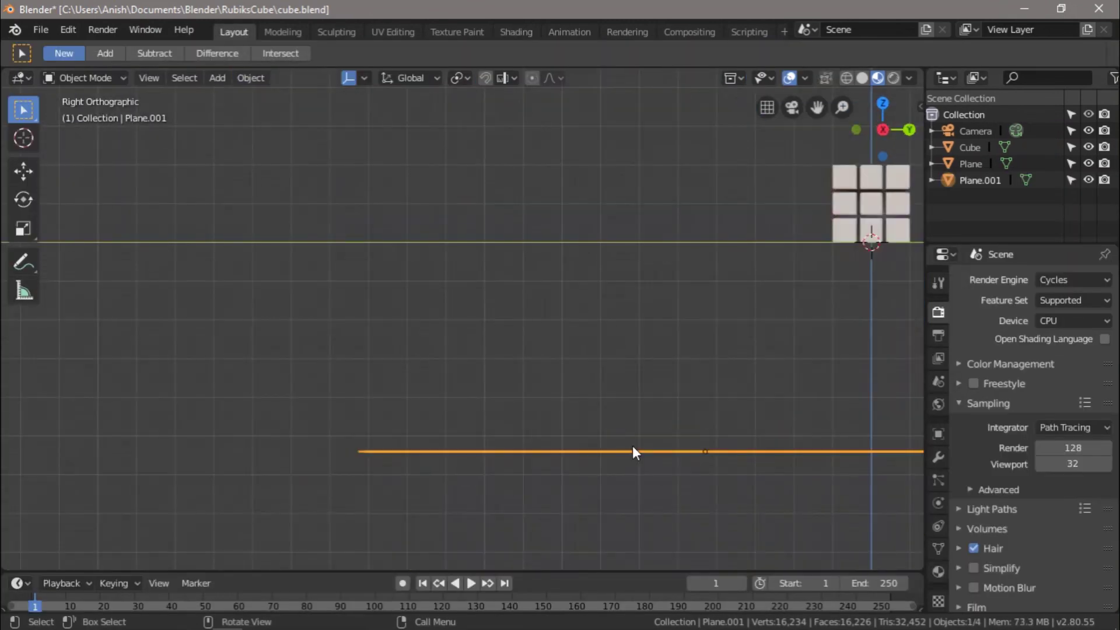
middle_click_drag(633, 422, 229, 423, "shift")
scroll(592, 368, "down", 3)
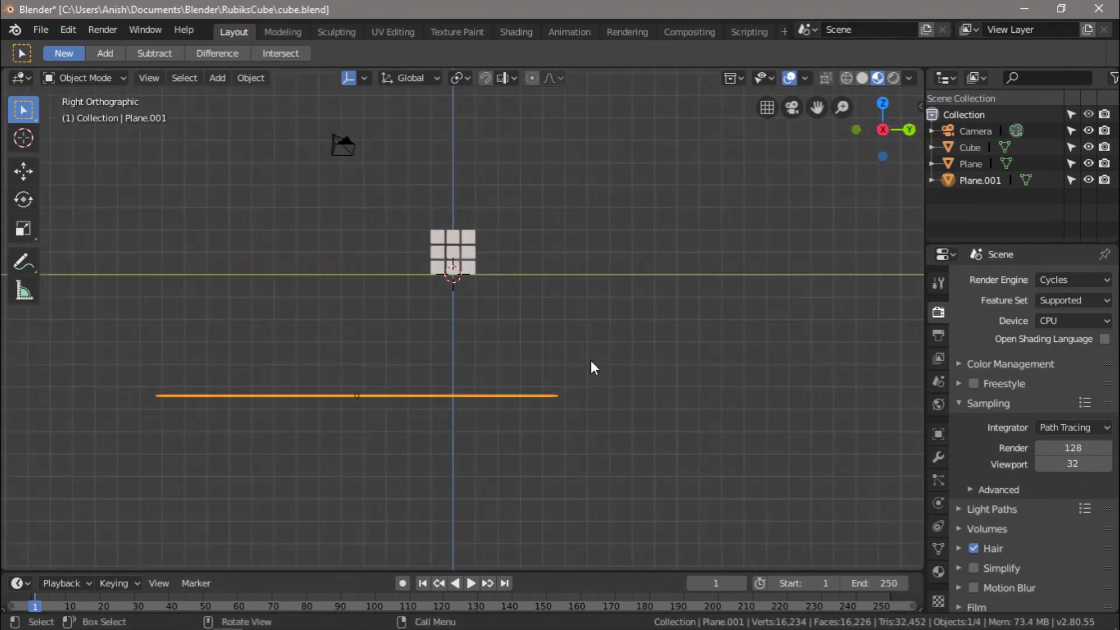
key("g")
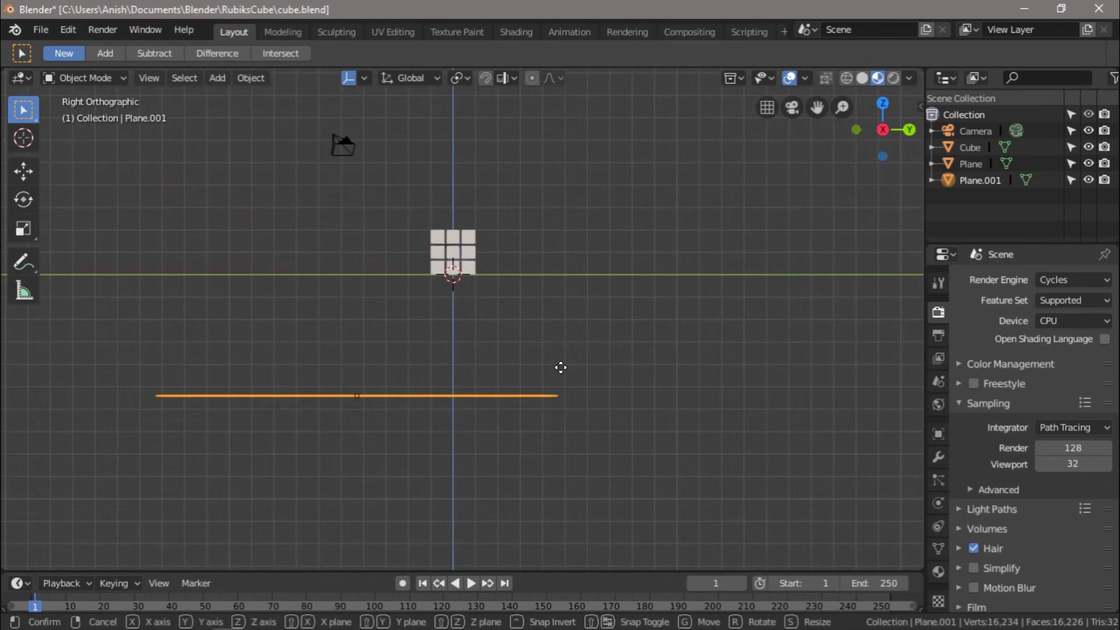
left_click(441, 244)
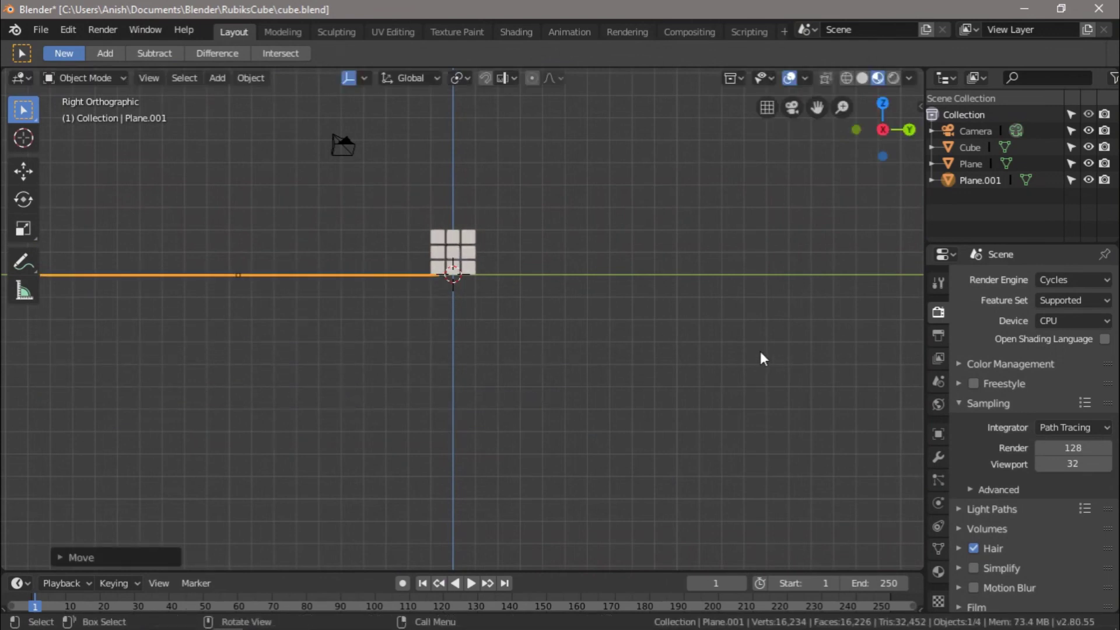
Rotate the emissive plane about 117° in the right view so it stands tilted beside the cube
key("r")
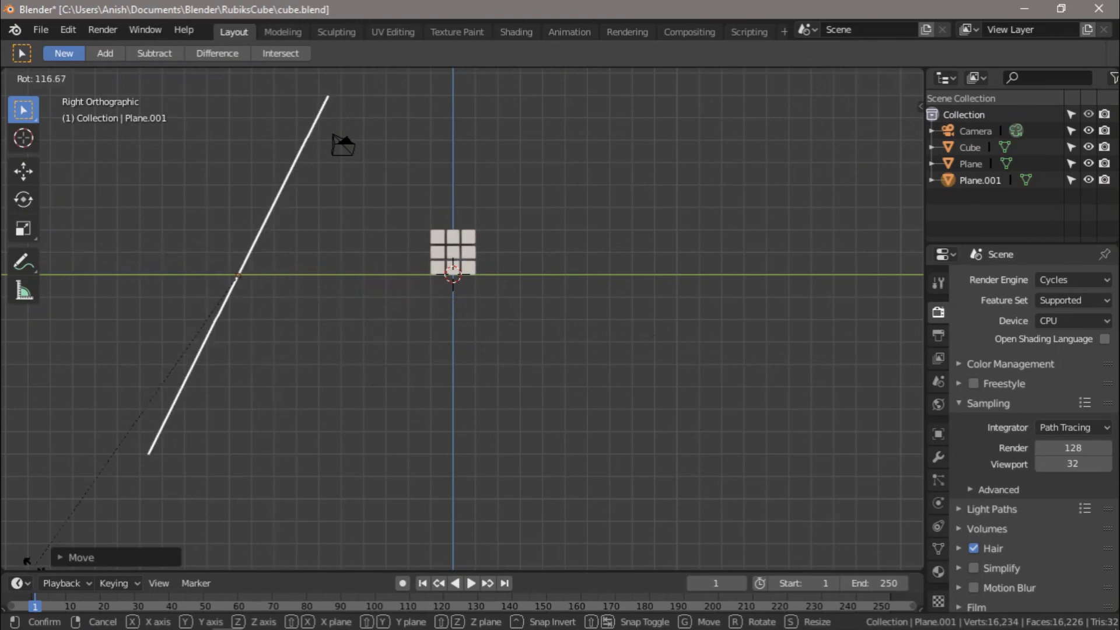
left_click(36, 566)
middle_click_drag(280, 306, 110, 338)
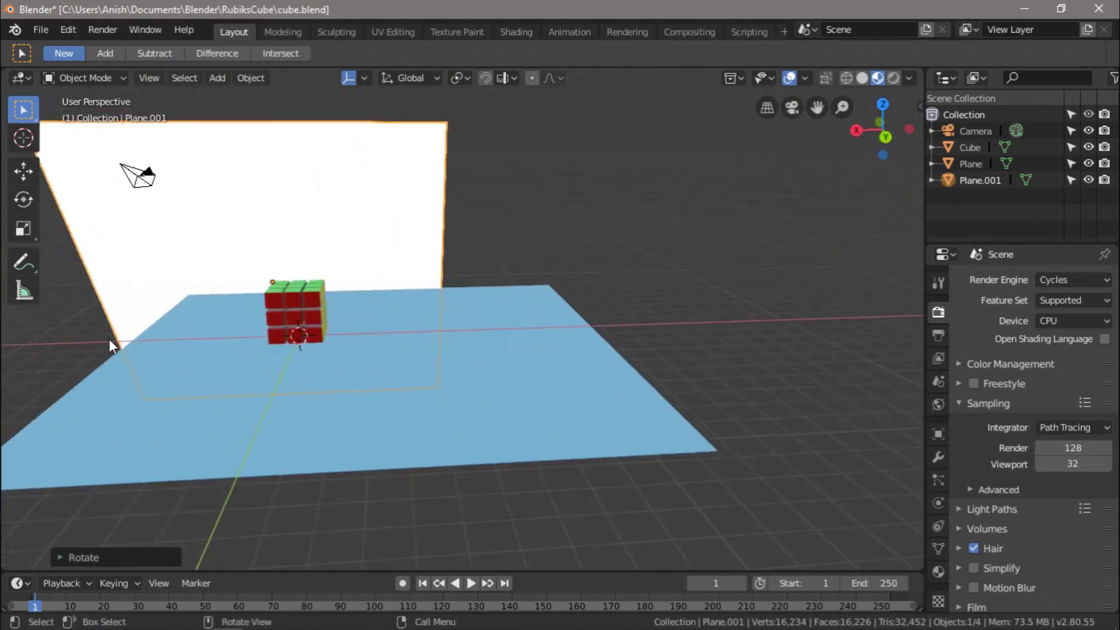
In the front view, move the emissive plane along X until it is roughly centred on the cube
key("KP_3")
key("KP_1")
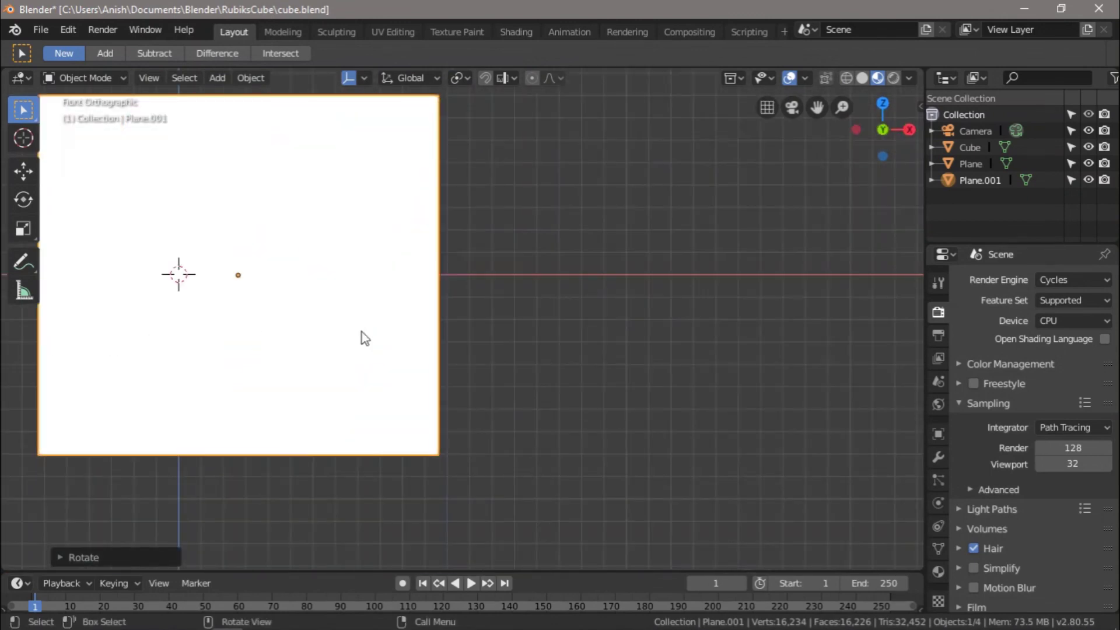
key("g")
left_click(436, 374)
middle_click_drag(437, 375, 392, 444)
key("KP_1")
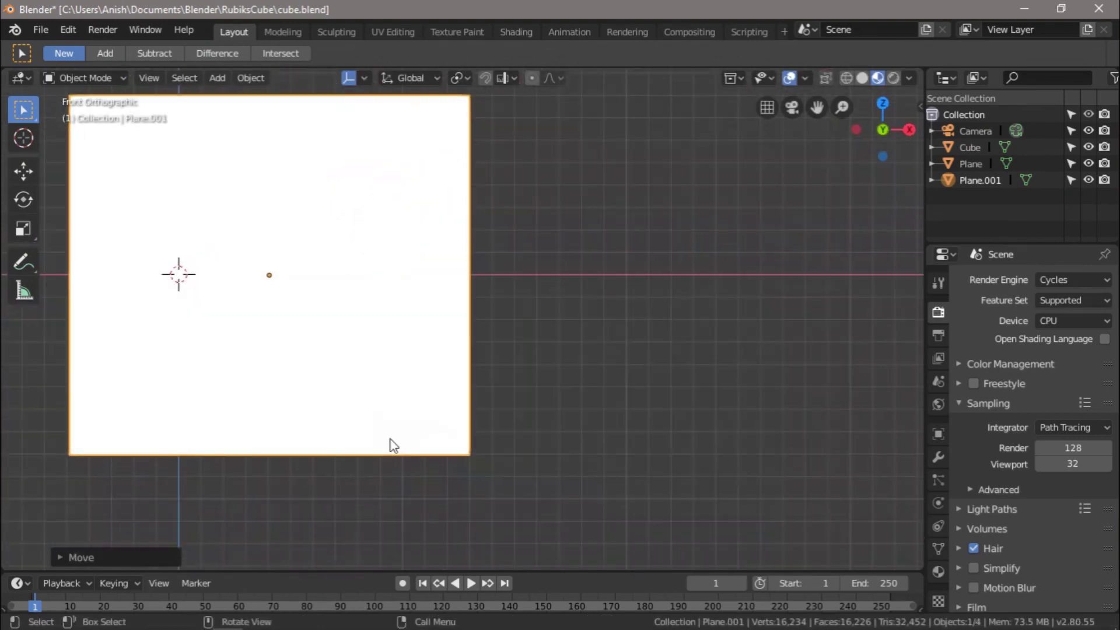
key("g")
left_click(298, 441)
middle_click_drag(297, 442, 501, 373)
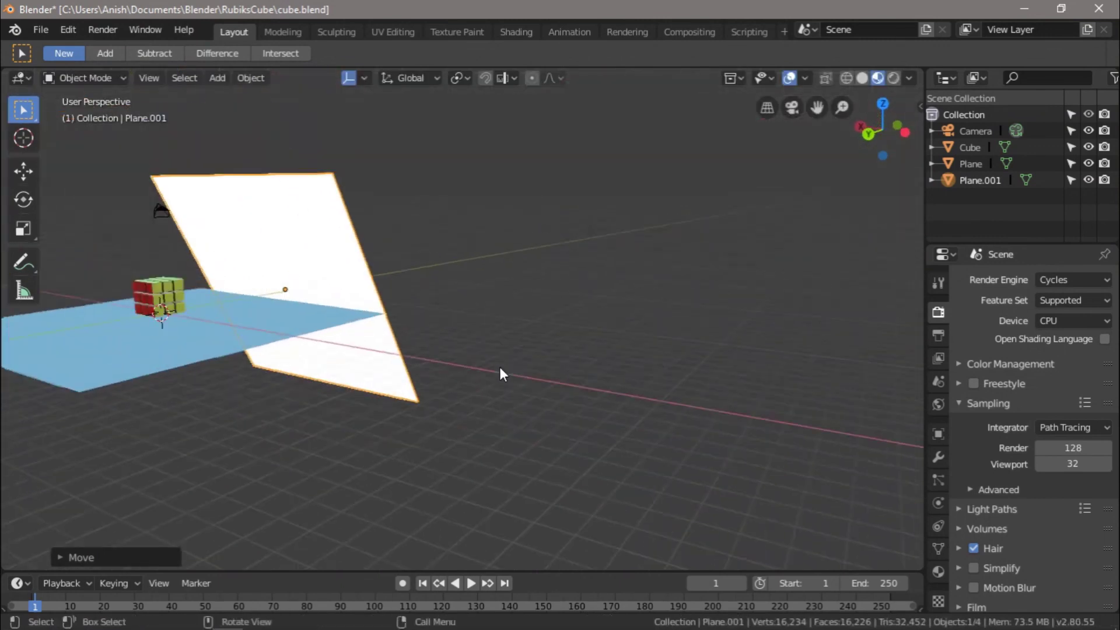
In the right view, raise the emissive plane above the floor and shift it slightly toward positive Y
key("KP_1")
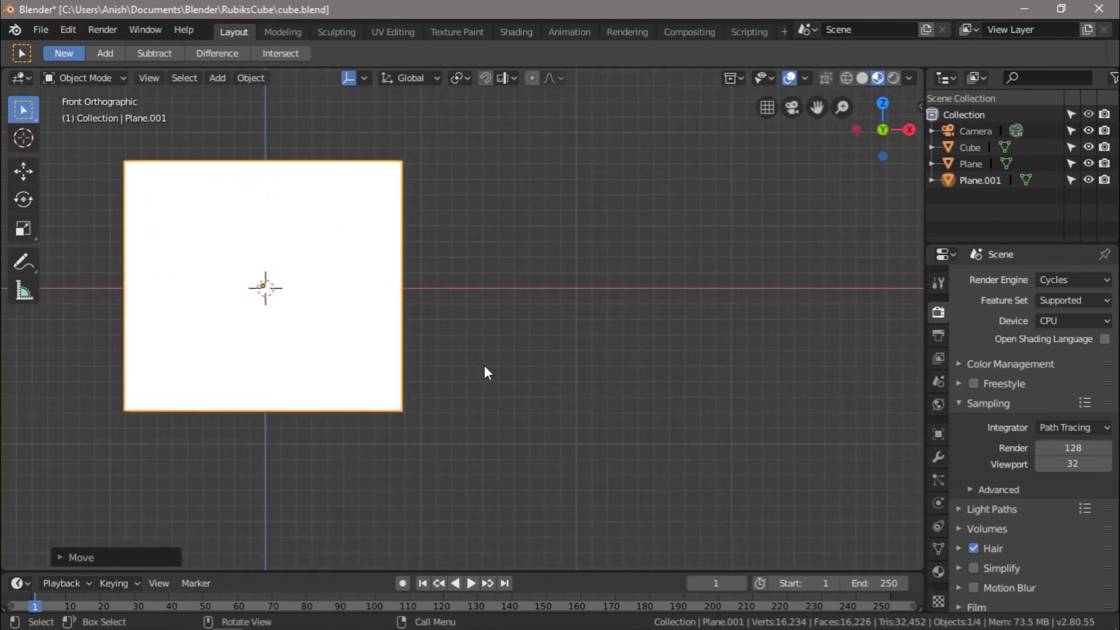
key("KP_3")
key("g")
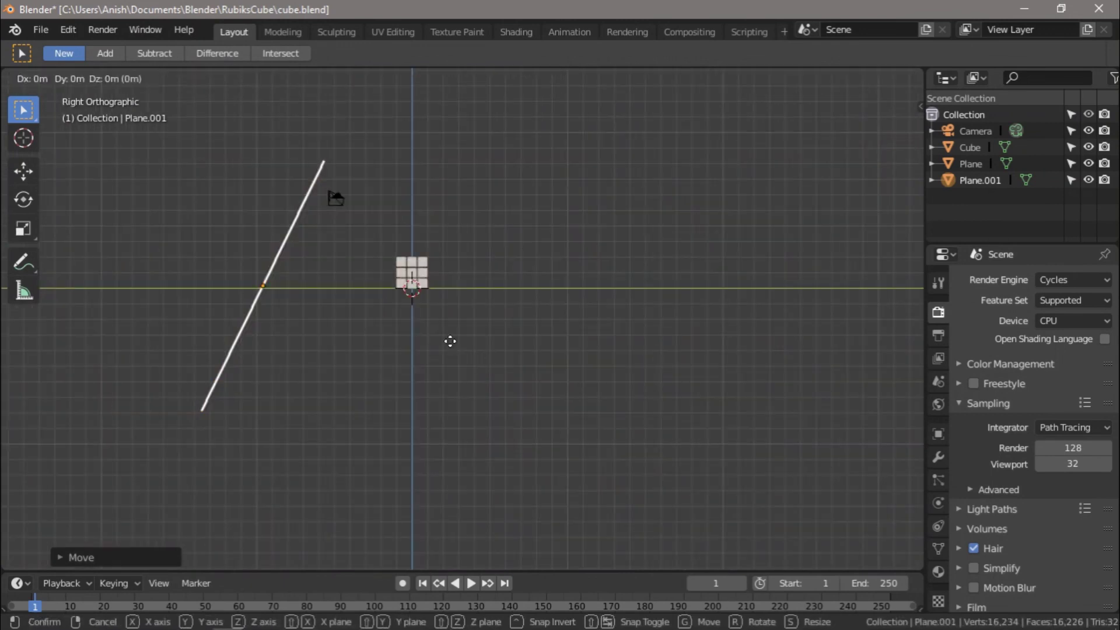
left_click(481, 243)
Preview the emissive plane's lighting through the camera in Rendered shading
middle_click_drag(480, 242, 750, 428)
key("KP_0")
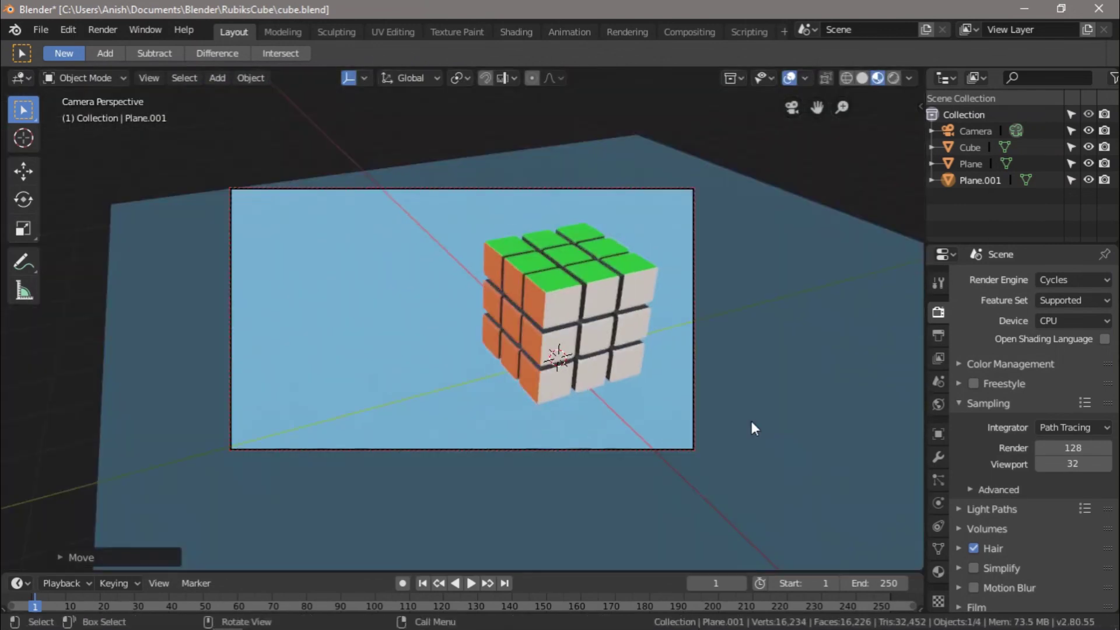
left_click(892, 78)
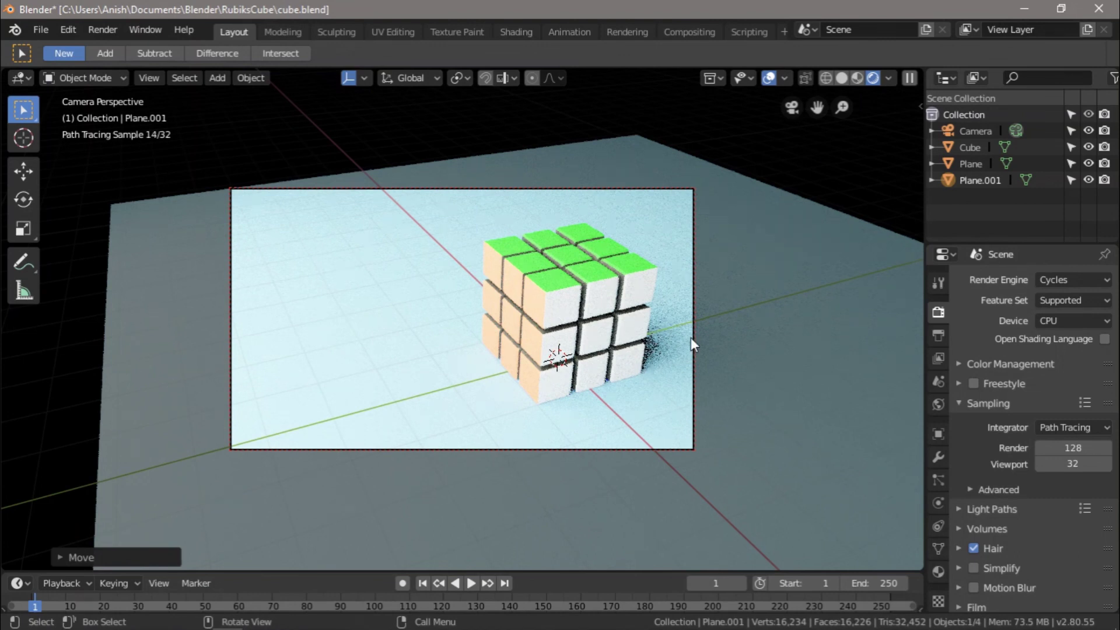
Lower the emissive plane's Emission strength to 10.6 and return to the camera layout
scroll(565, 349, "up", 2)
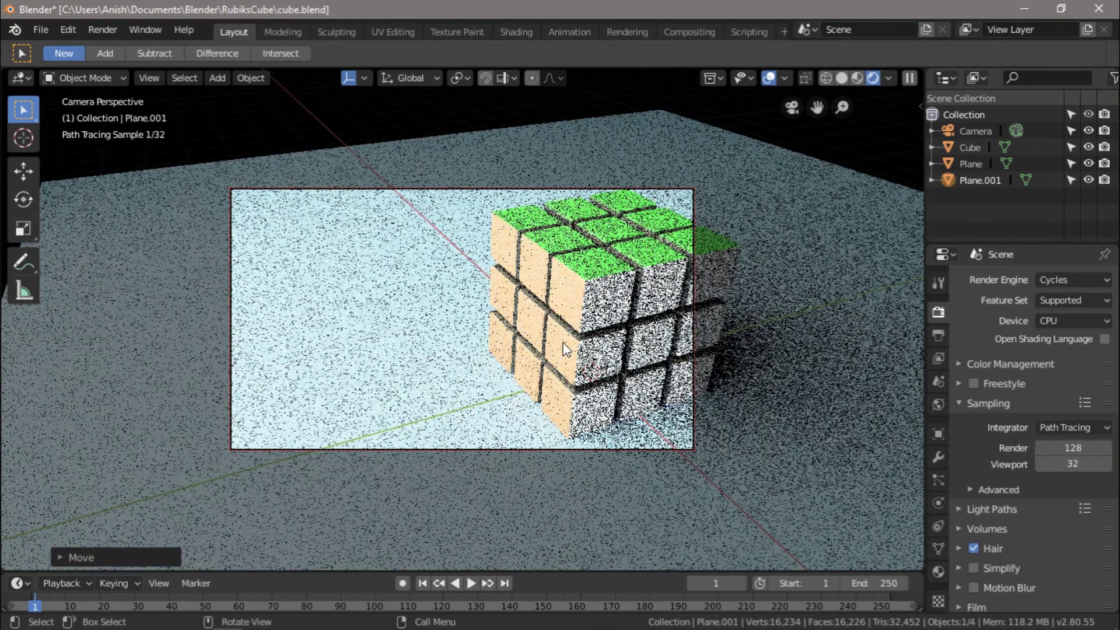
scroll(564, 349, "down", 1)
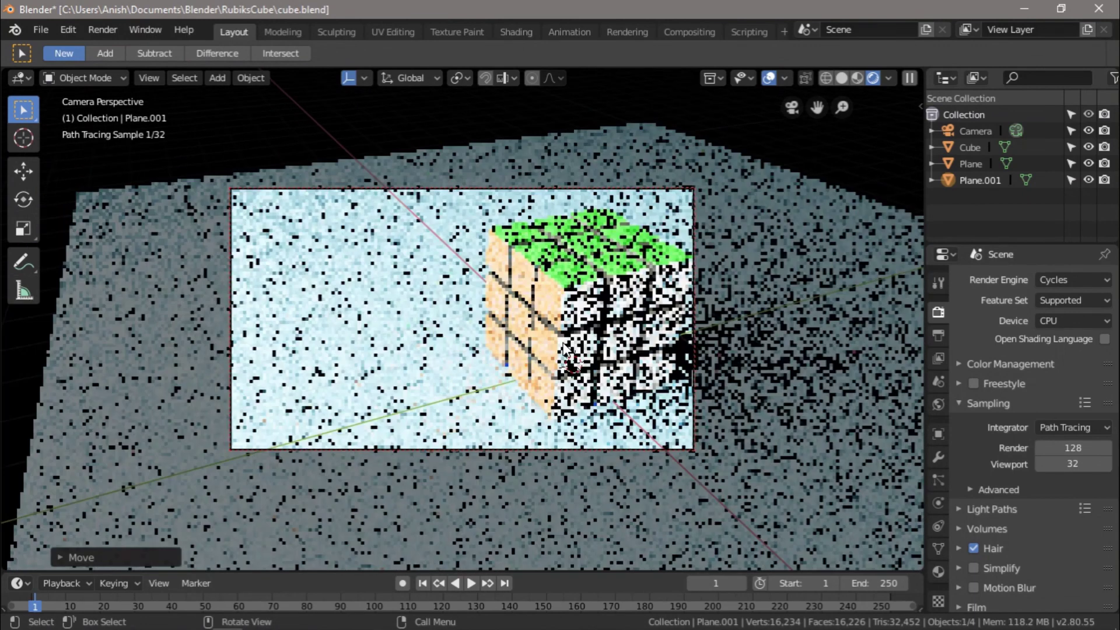
scroll(565, 349, "down", 1)
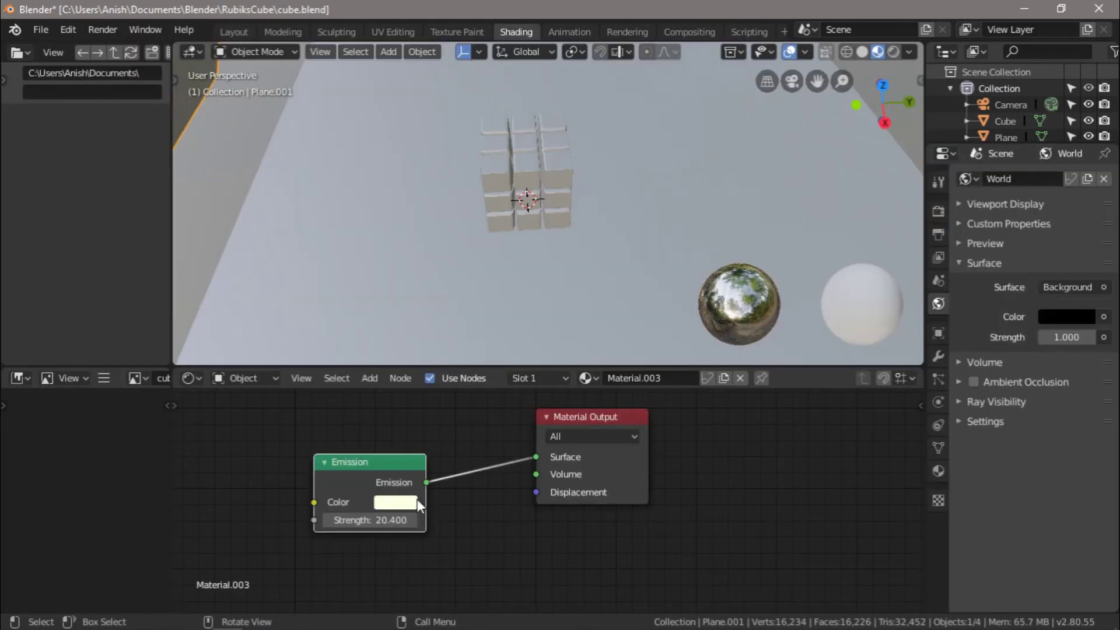
mouse_move(393, 518)
left_mouse_down()
mouse_move(368, 518)
mouse_move(382, 520)
left_mouse_up()
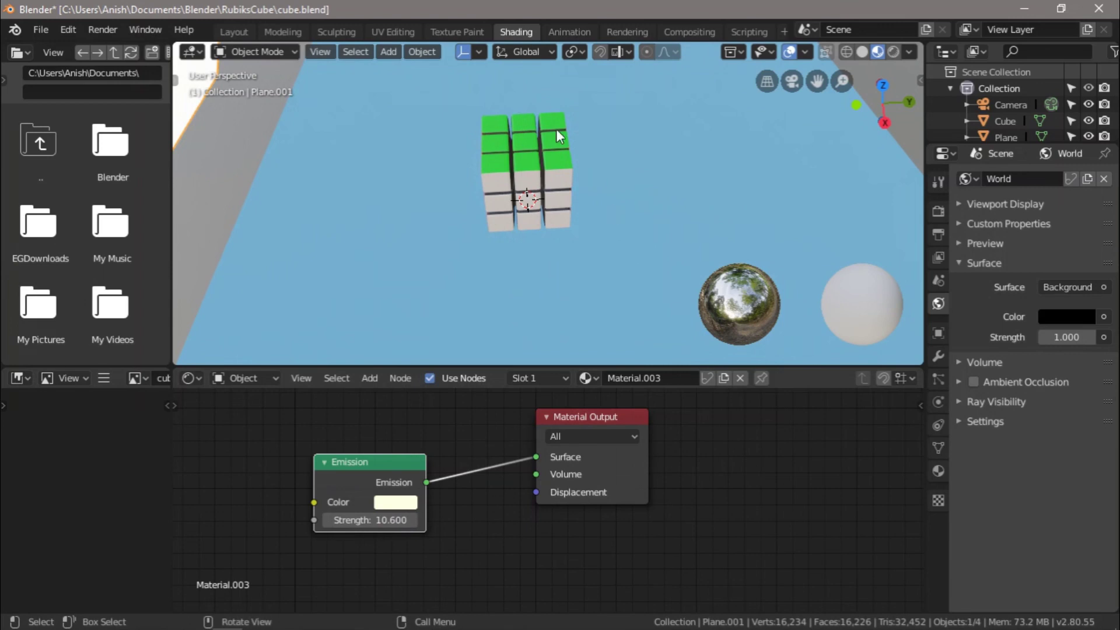
left_click(239, 32)
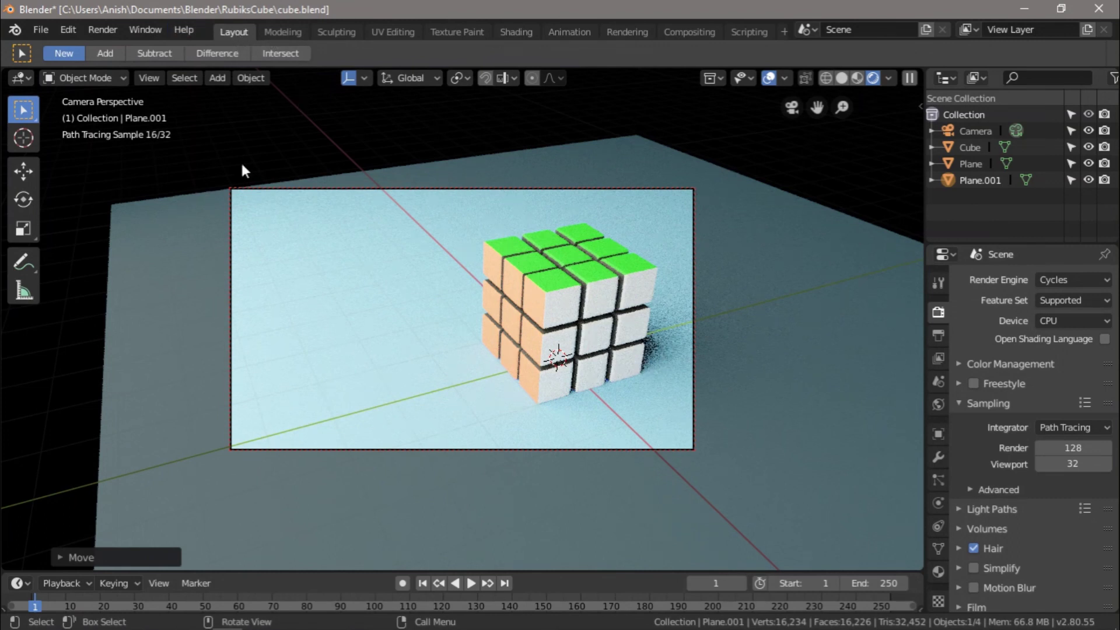
Rotate the emissive plane freehand in two perspective views so it leans over toward the cube
middle_click_drag(467, 354, 579, 310)
scroll(579, 310, "down", 5)
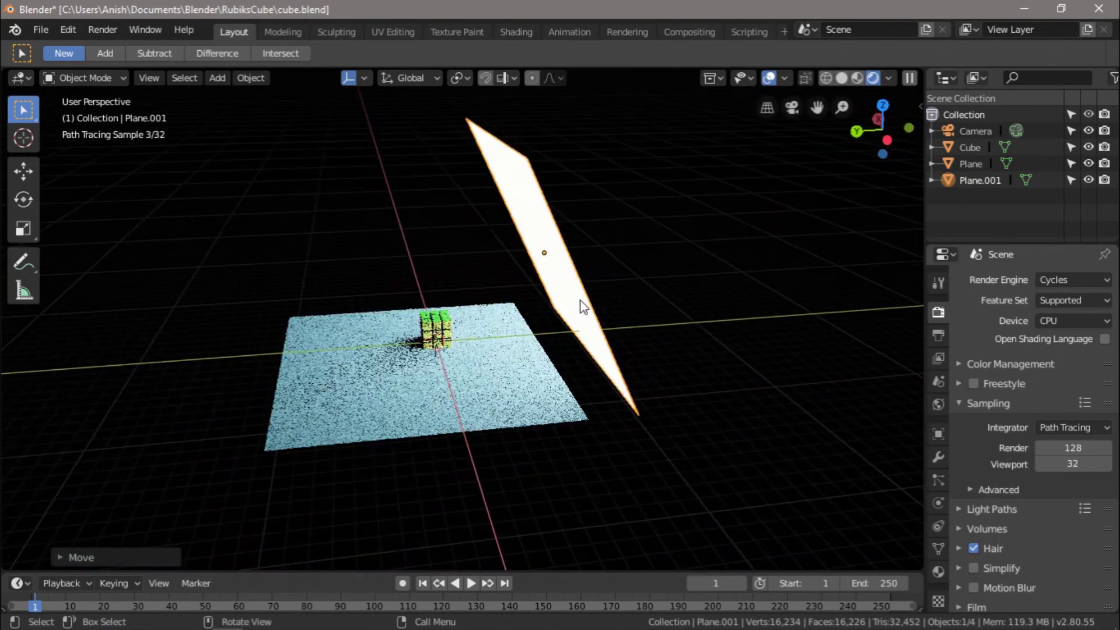
middle_click_drag(506, 386, 579, 381)
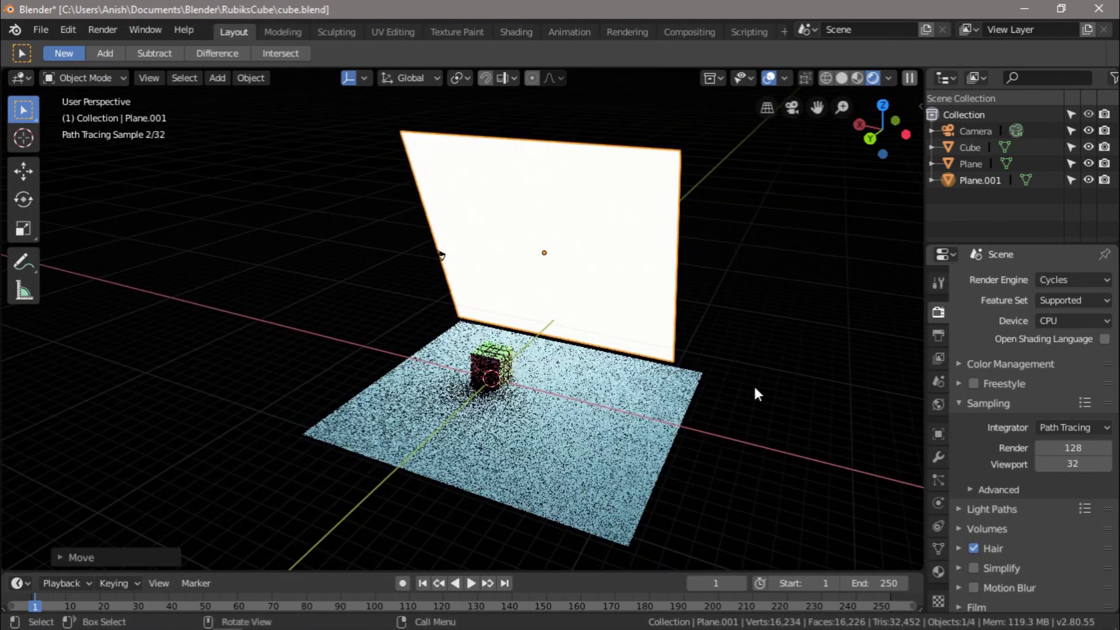
key("r")
left_click(806, 352)
middle_click_drag(812, 363, 768, 398)
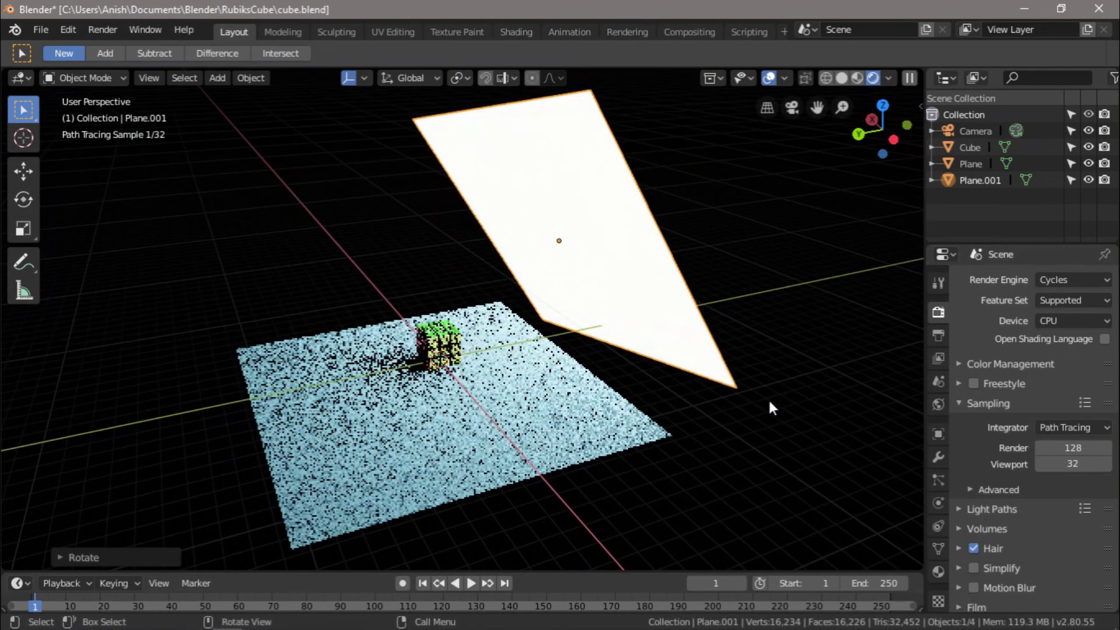
key("r")
left_click(822, 364)
Reposition the emissive plane higher and farther from the cube, just beyond the floor plane's edge
key("g")
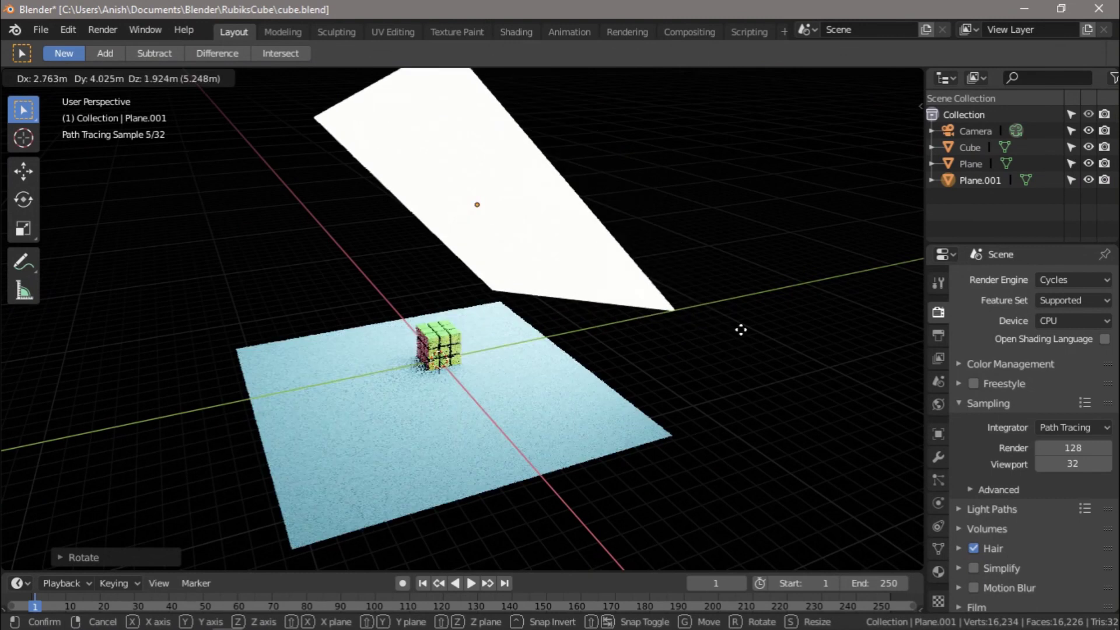
left_click(740, 329)
middle_click_drag(741, 329, 671, 368)
key("g")
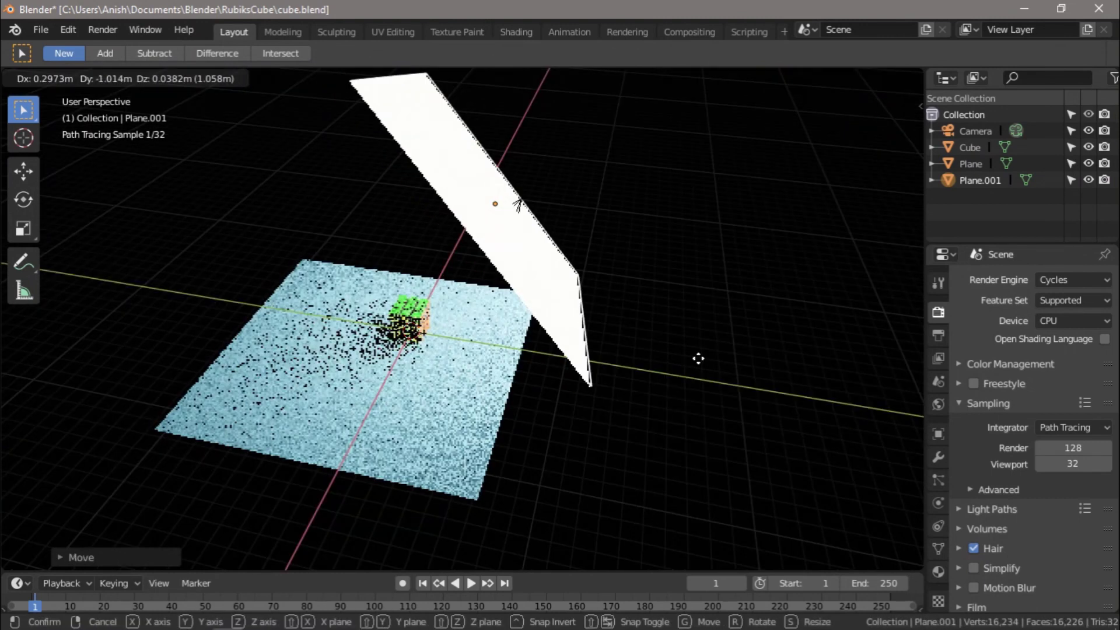
left_click(804, 368)
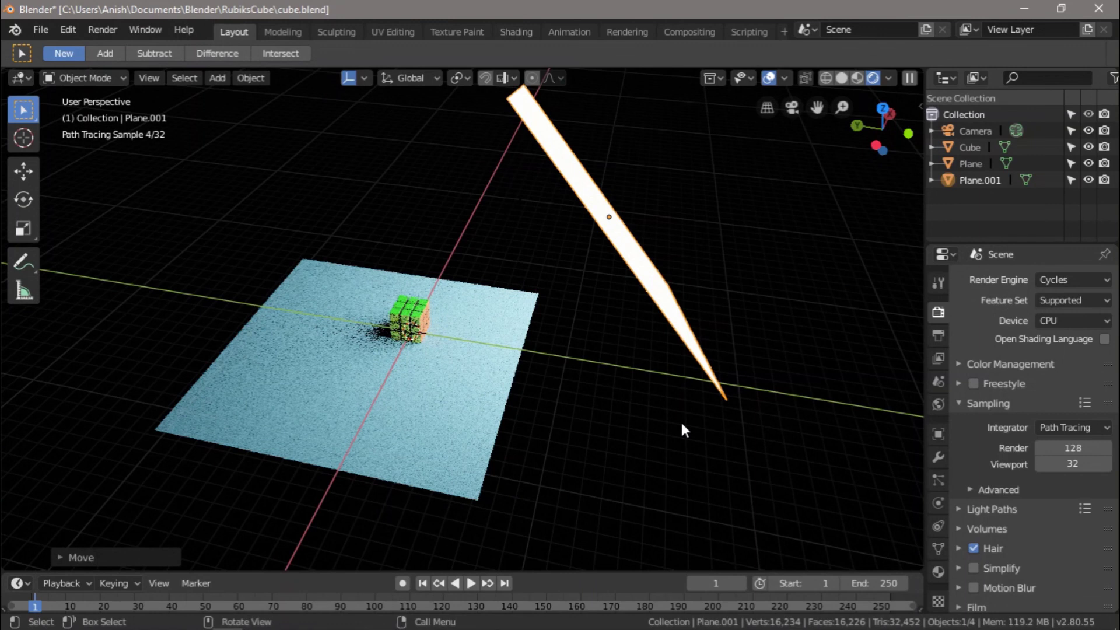
Render the scene from the camera view and fit the whole rendered image in view
key("KP_0")
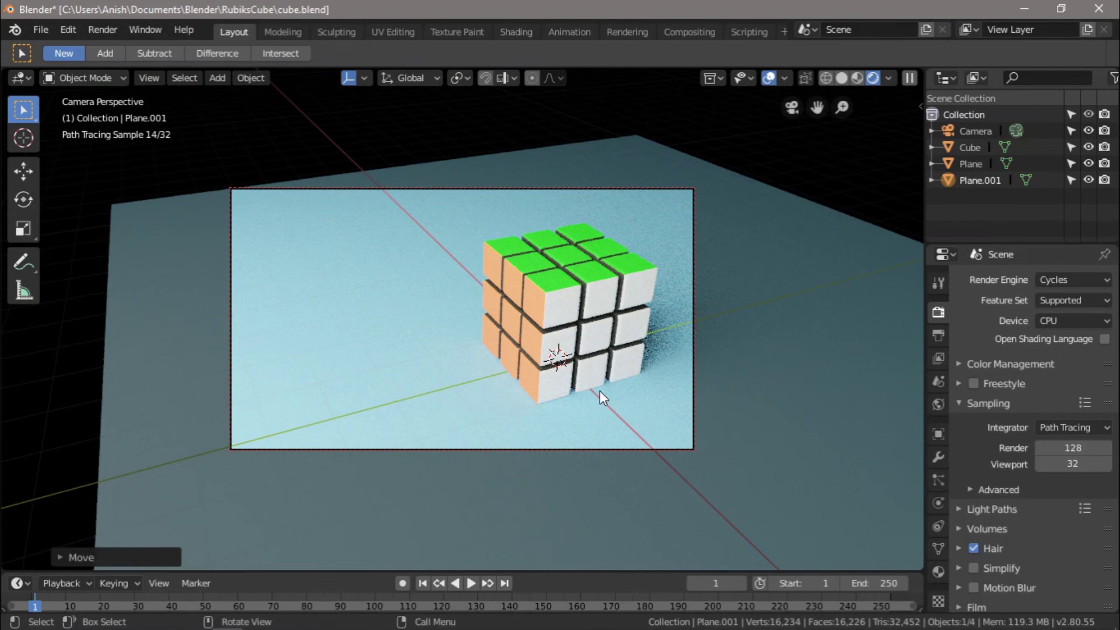
key("F12")
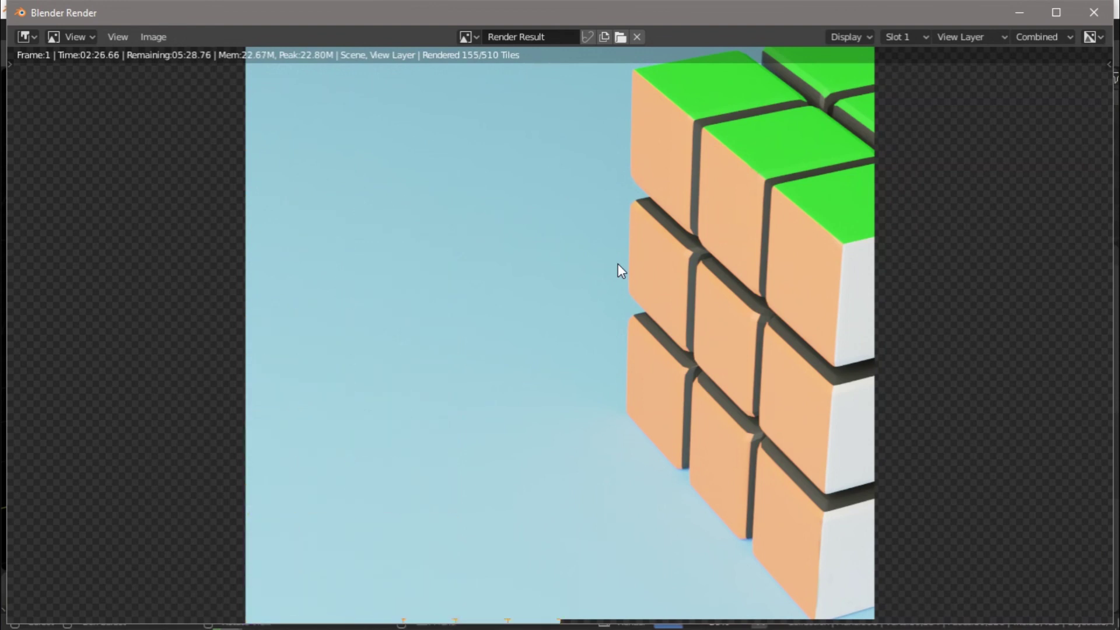
scroll(621, 324, "down", 3)
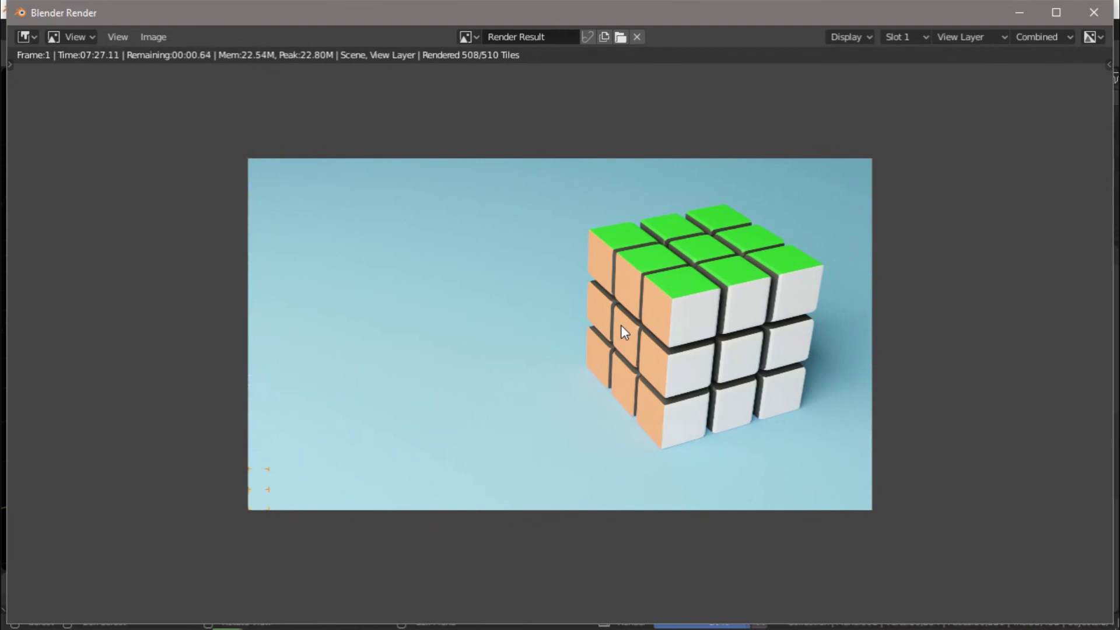
Save the finished render as cuberender1.png in the RubiksCube folder, in PNG format
left_click(154, 37)
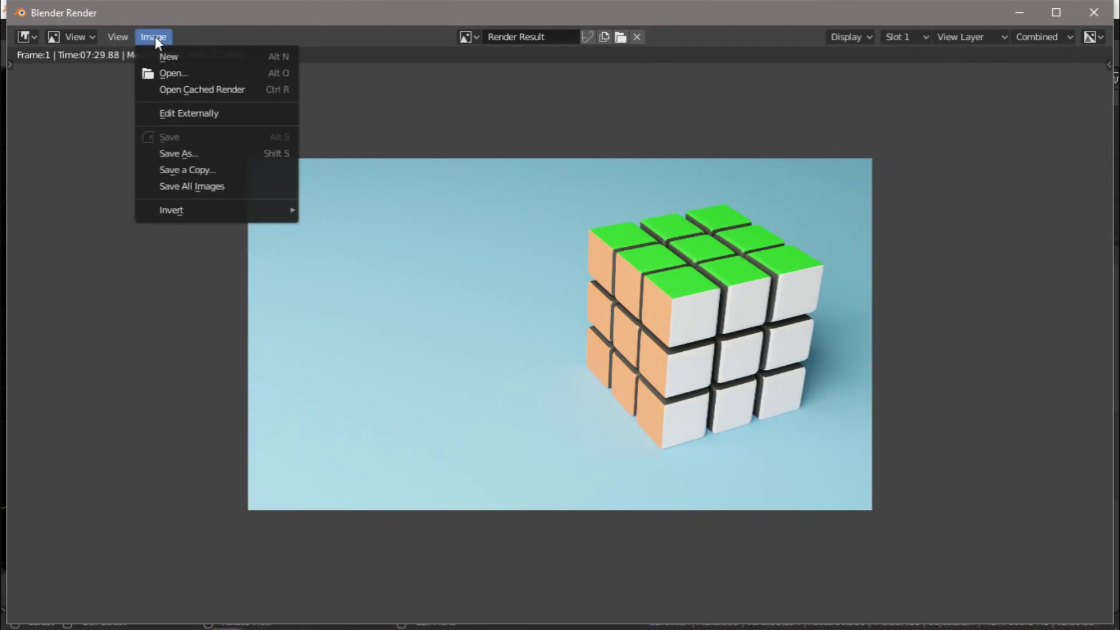
left_click(170, 154)
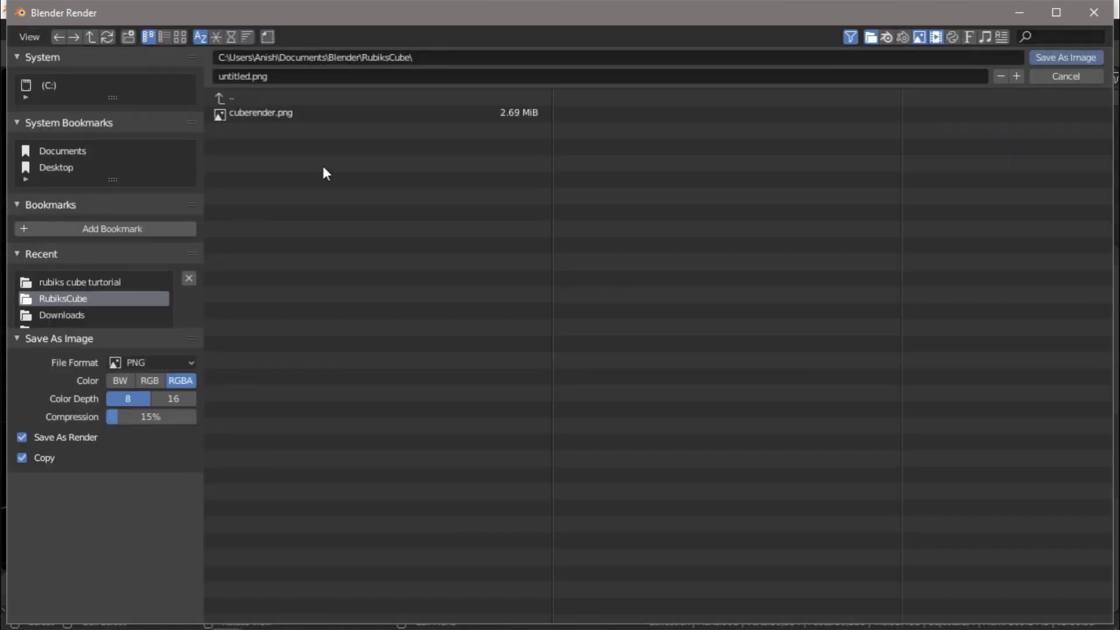
left_click(312, 77)
type("cu")
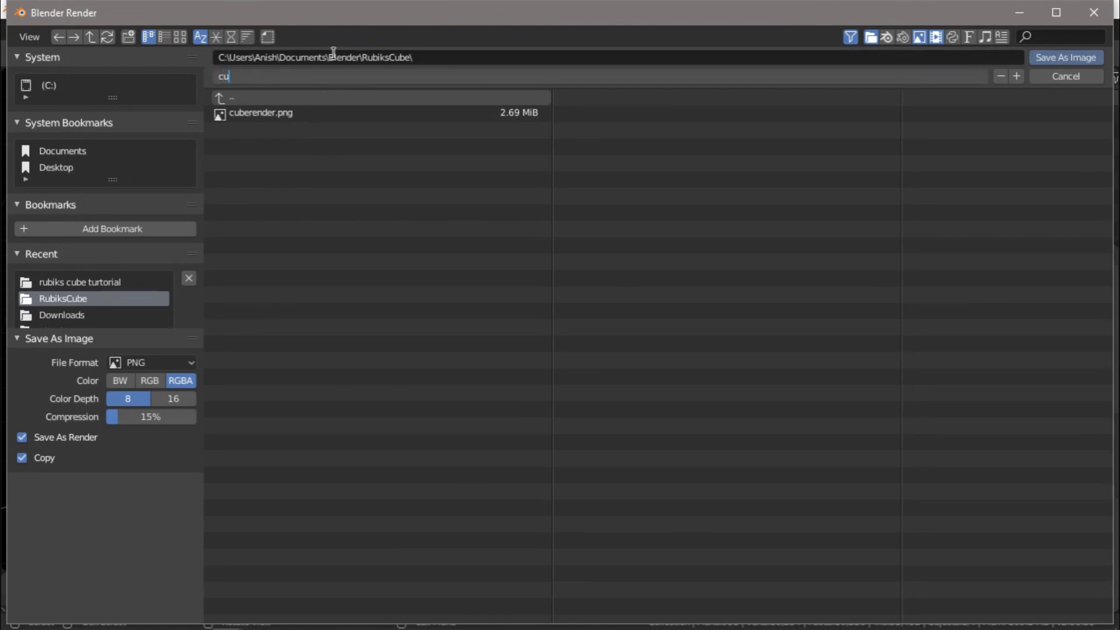
type("berender1.png")
left_click(1060, 58)
left_click(1060, 57)
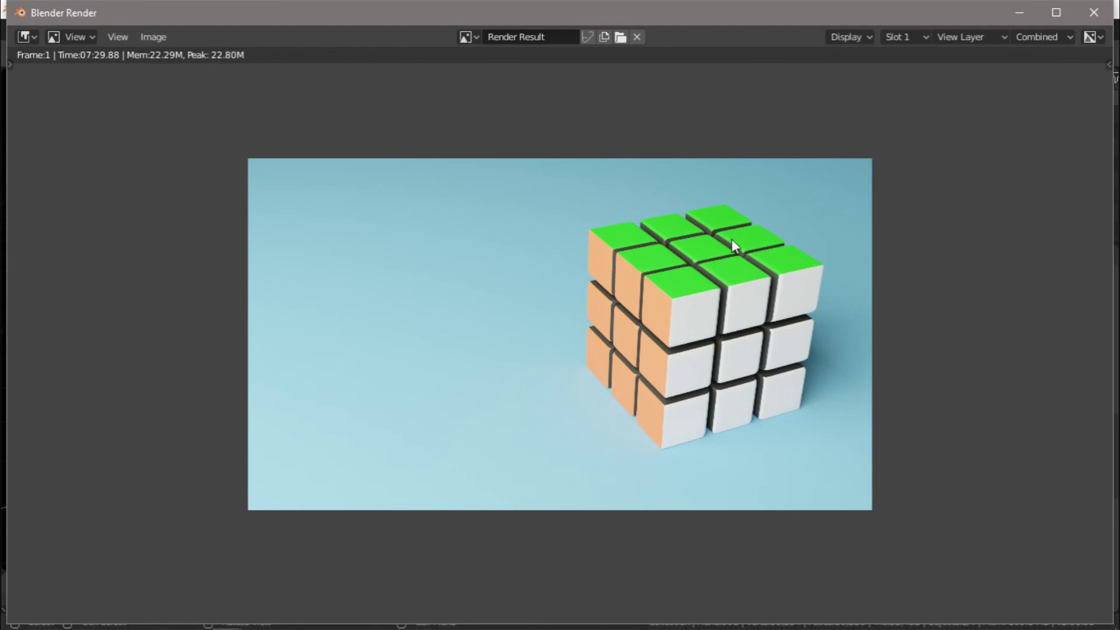
mouse_move(199, 629)
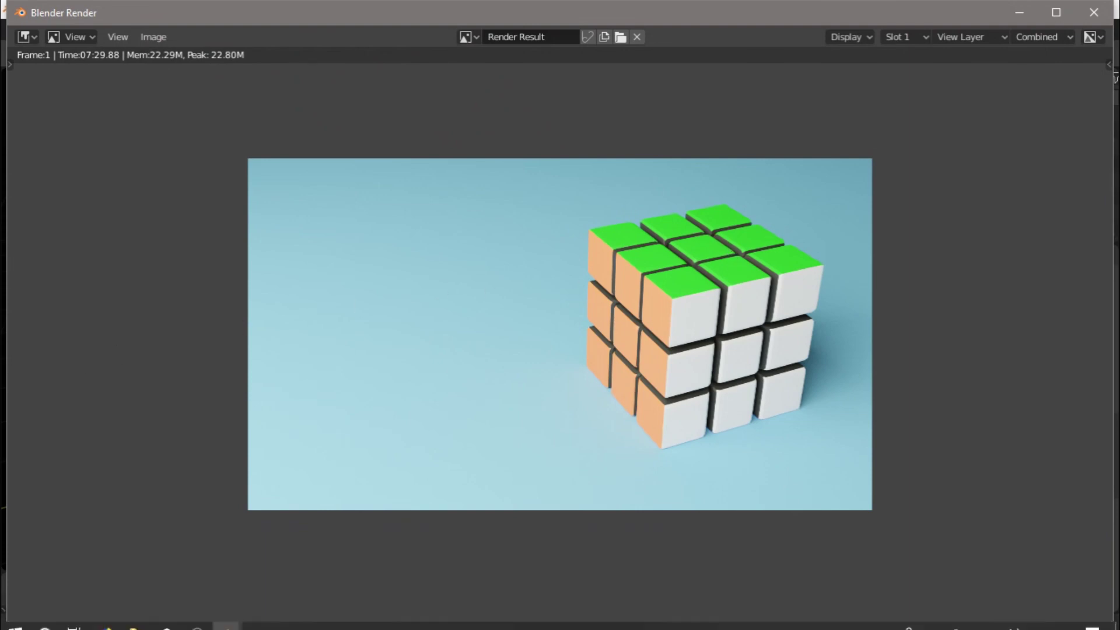